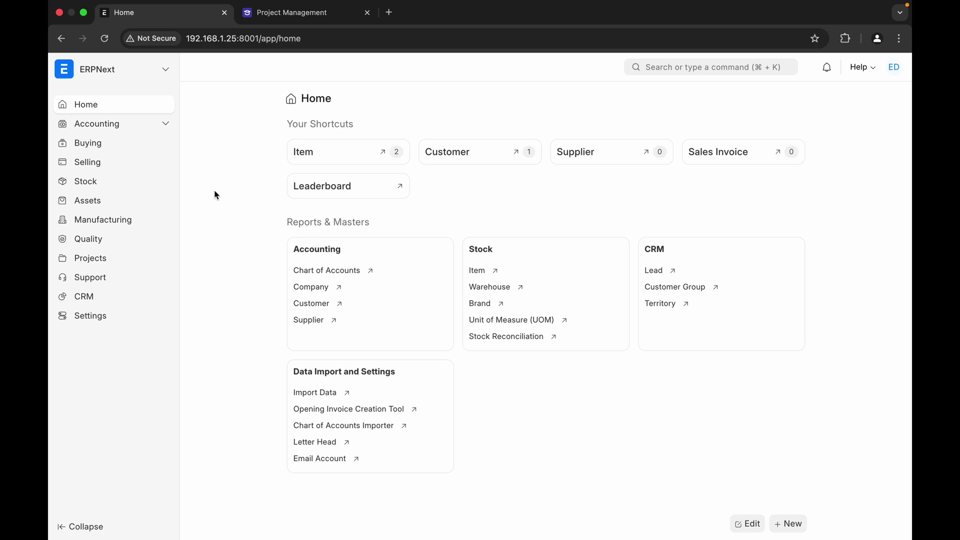
- From the CRM workspace, open the Lead list, clear the Open status filter, and add a lead
left_click(167, 73)
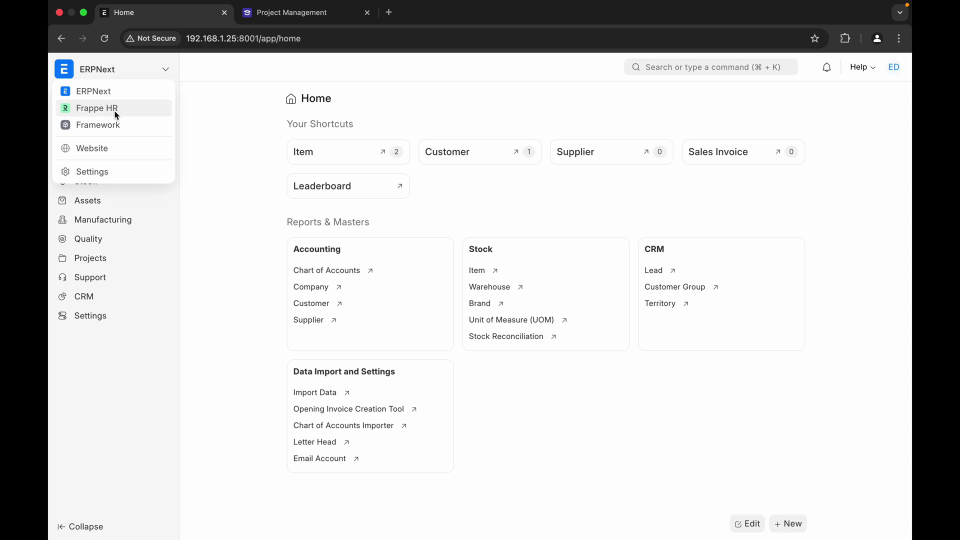
left_click(164, 75)
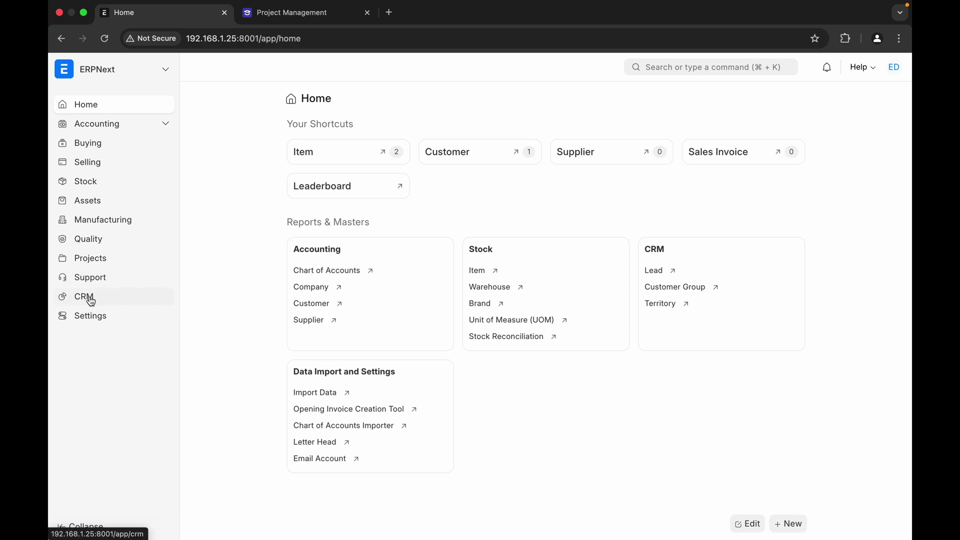
left_click(165, 303)
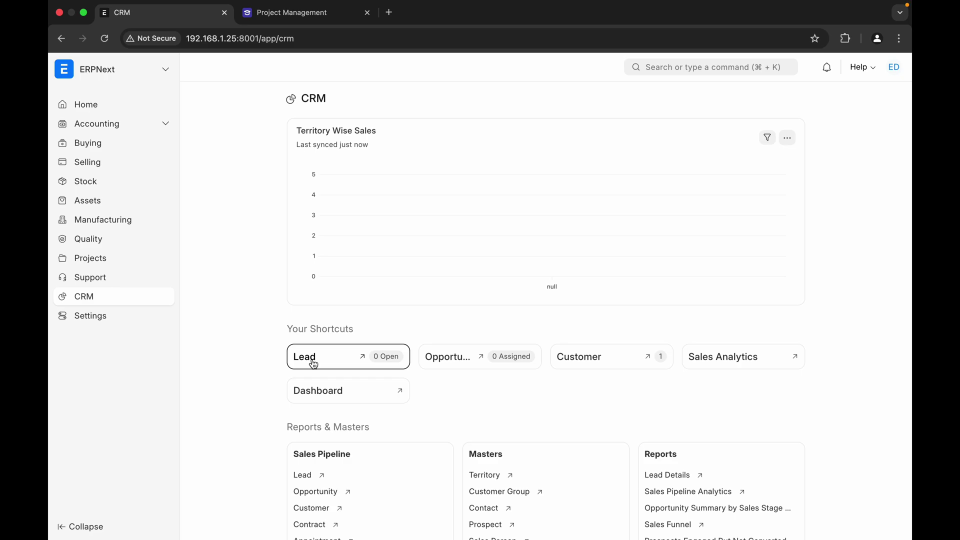
left_click(312, 359)
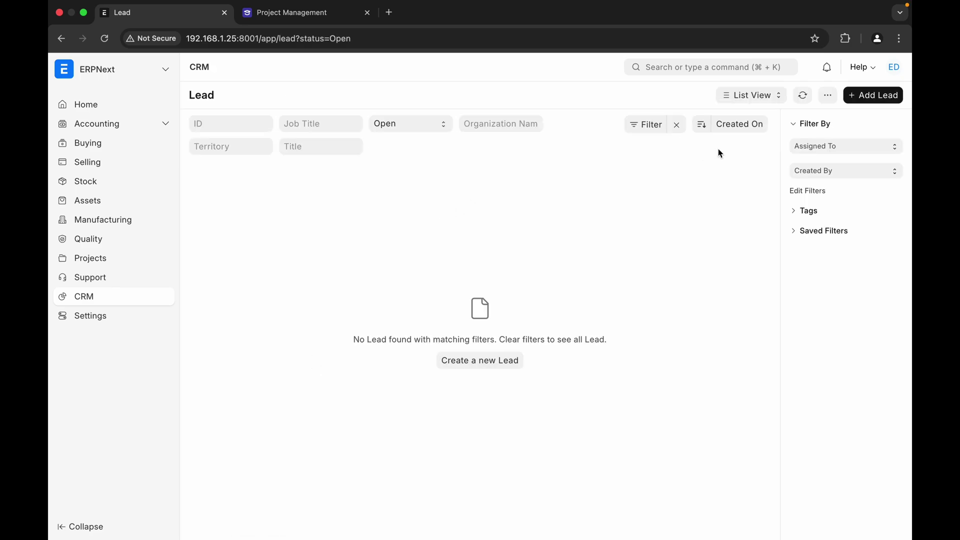
left_click(675, 126)
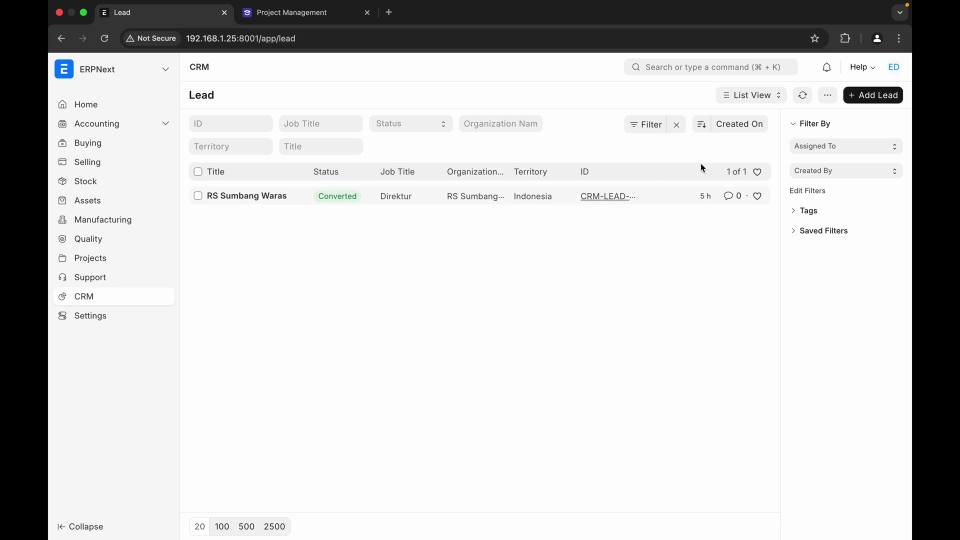
left_click(876, 96)
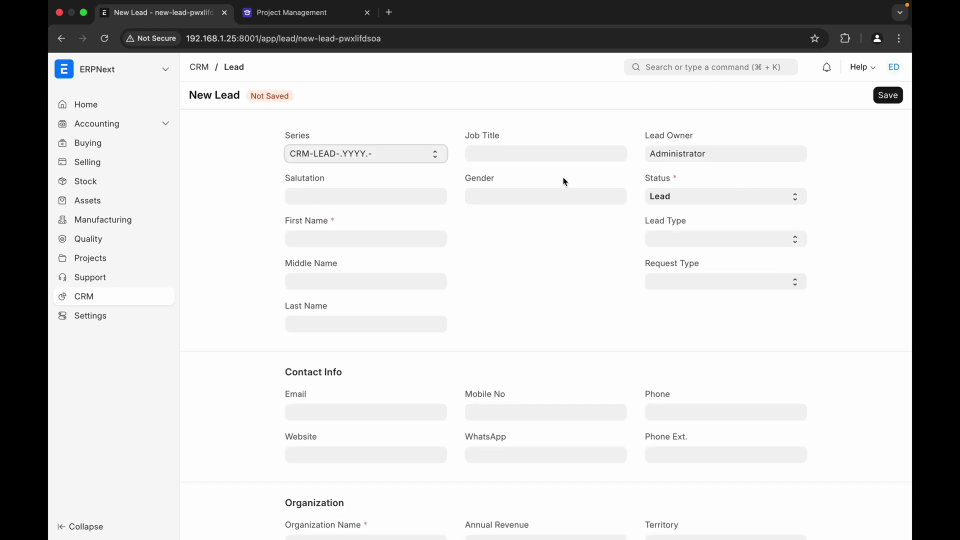
- Set job title Director, salutation Dr, gender Male and lead type Client
left_click(523, 154)
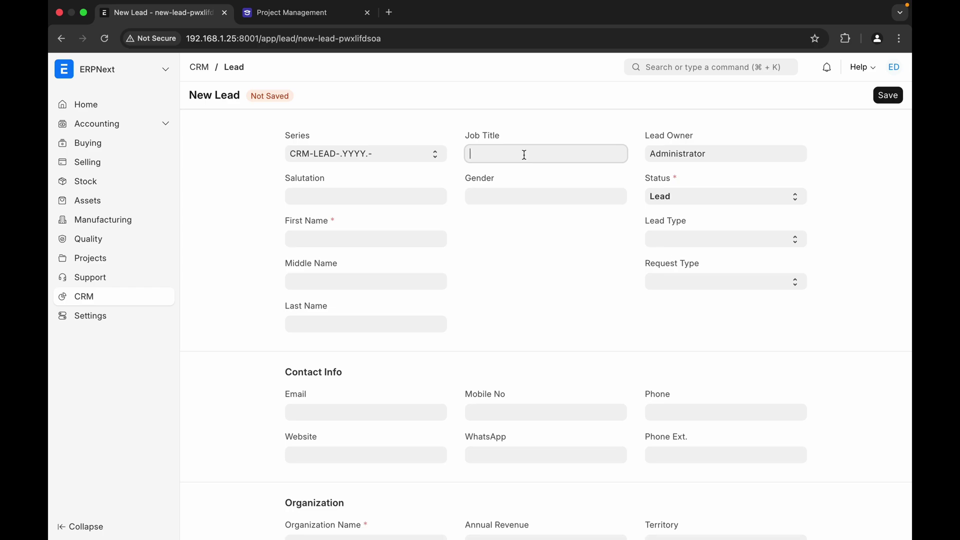
type("Director")
left_click(370, 196)
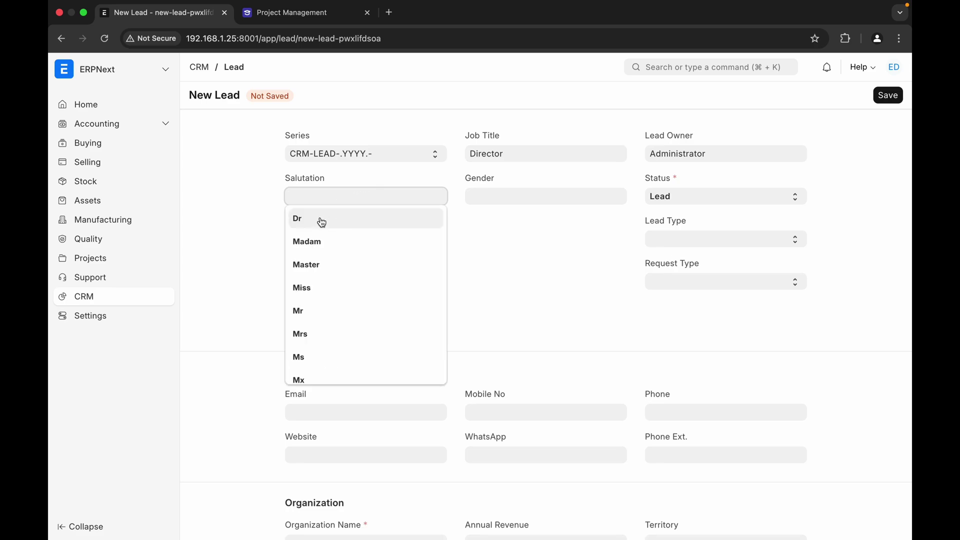
left_click(317, 218)
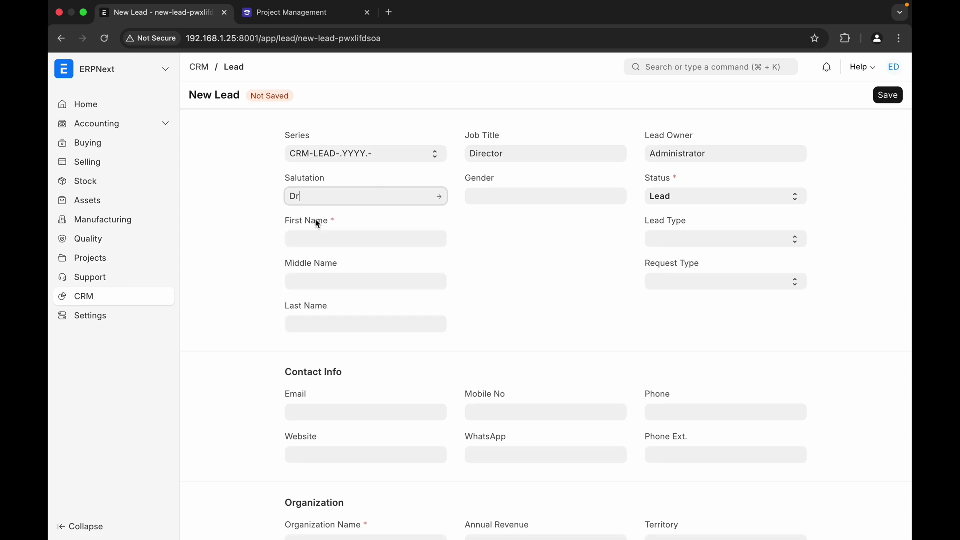
left_click(493, 200)
left_click(489, 266)
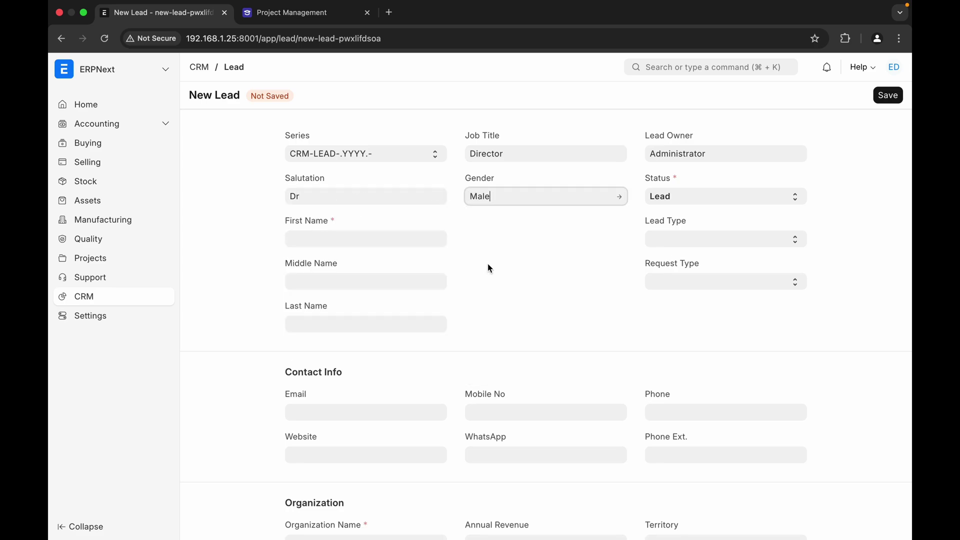
left_click(669, 238)
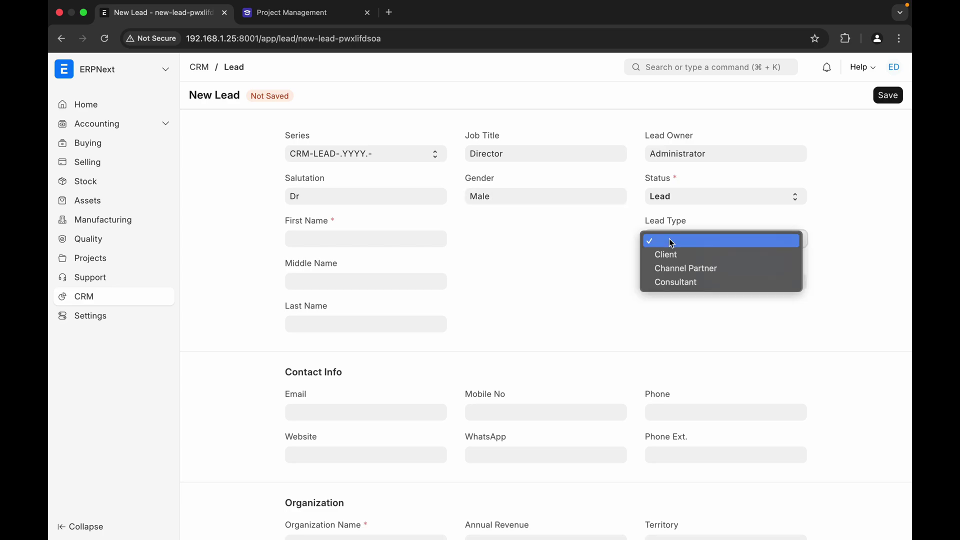
left_click(669, 256)
- Enter the contact's first and last name and set request type to Product Enquiry
left_click(380, 241)
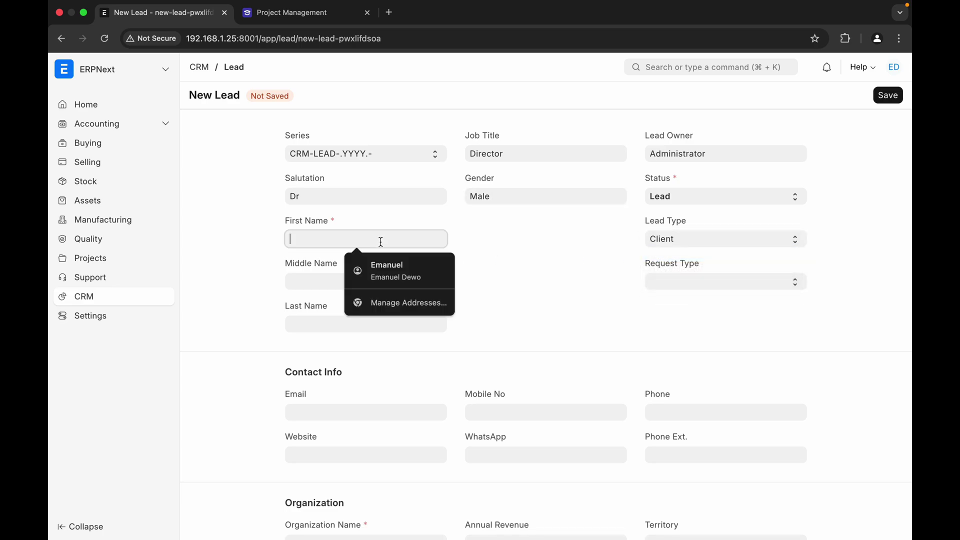
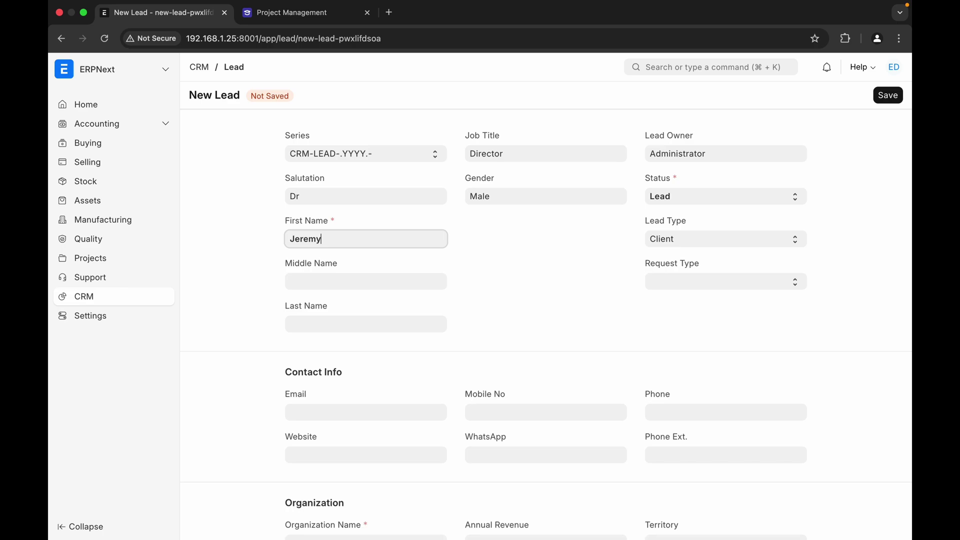
left_click(366, 322)
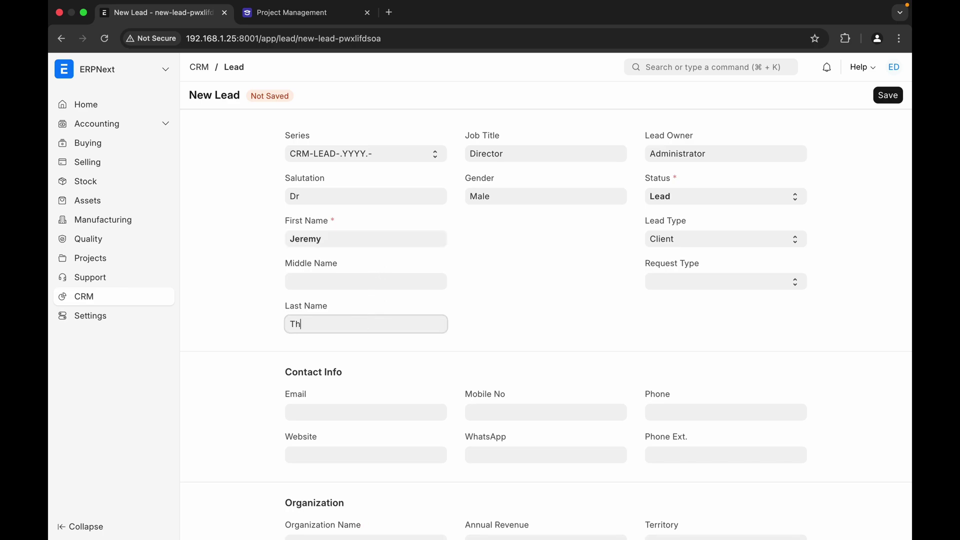
left_click(661, 284)
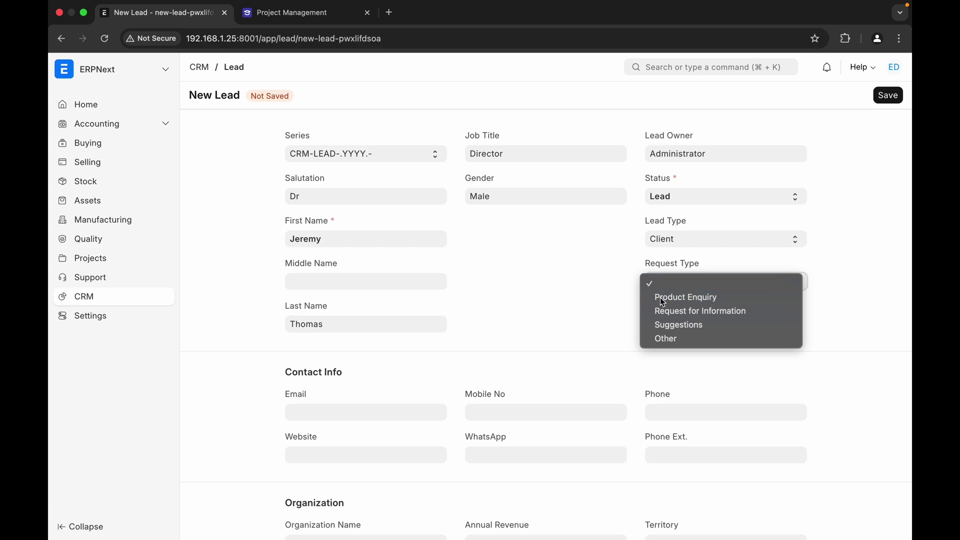
left_click(663, 302)
- Enter the contact's e-mail address on the lead
scroll(367, 378, "down", 2)
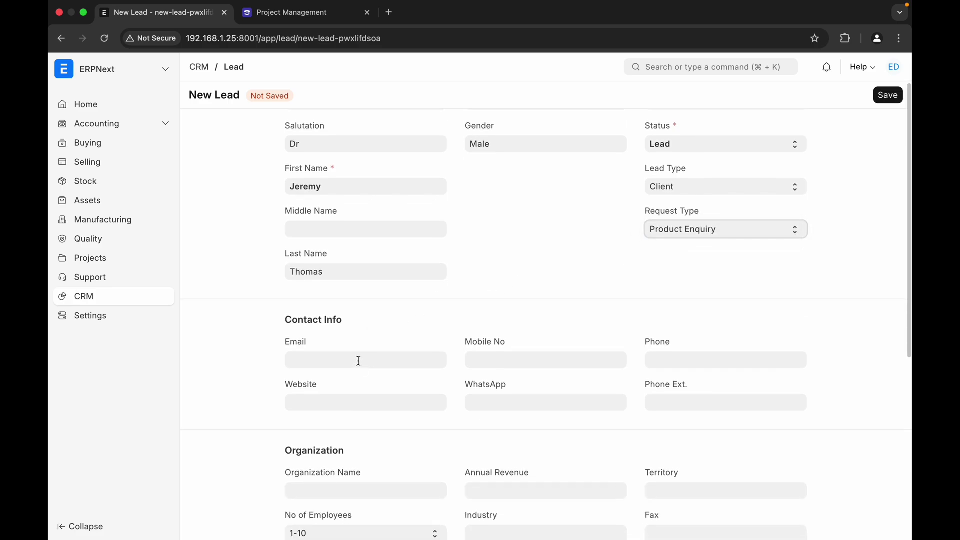
left_click(358, 360)
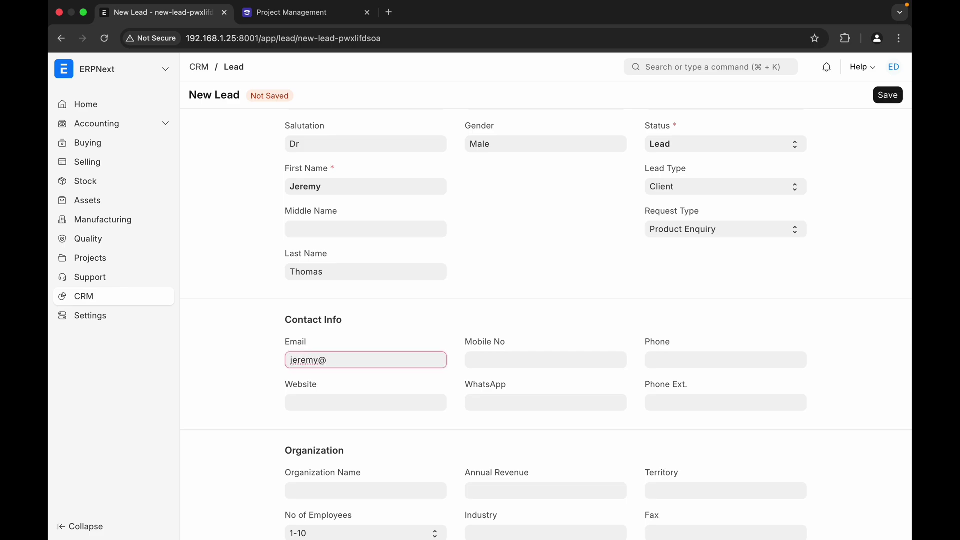
scroll(461, 326, "down", 2)
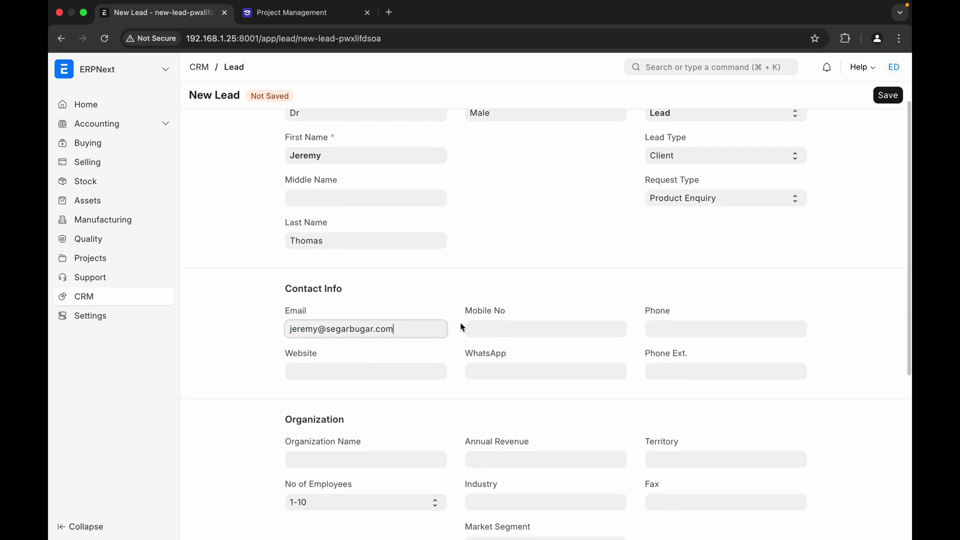
left_click(358, 458)
scroll(358, 459, "down", 3)
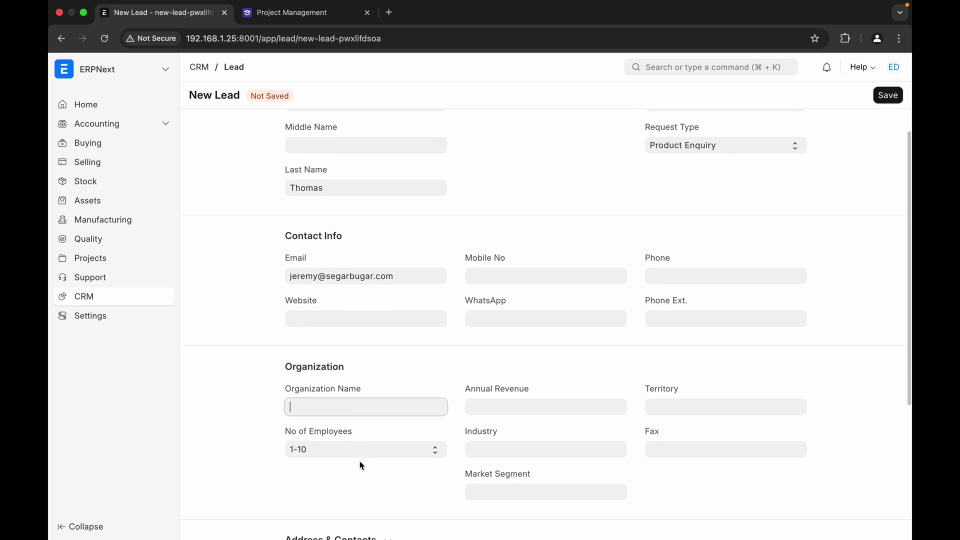
- Enter organization name RS Segar Bugar and set the territory to Indonesia
type("RS")
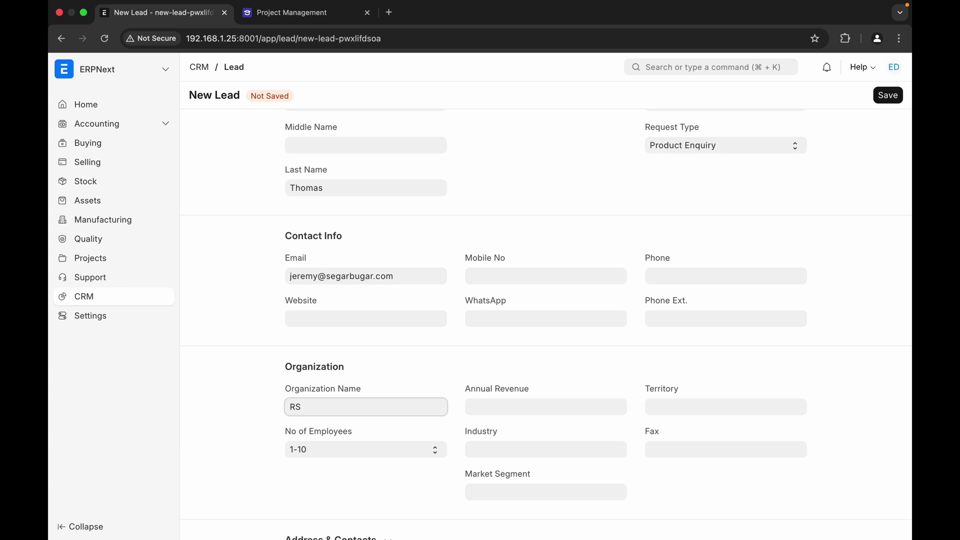
type("Segar Bugar")
left_click(529, 407)
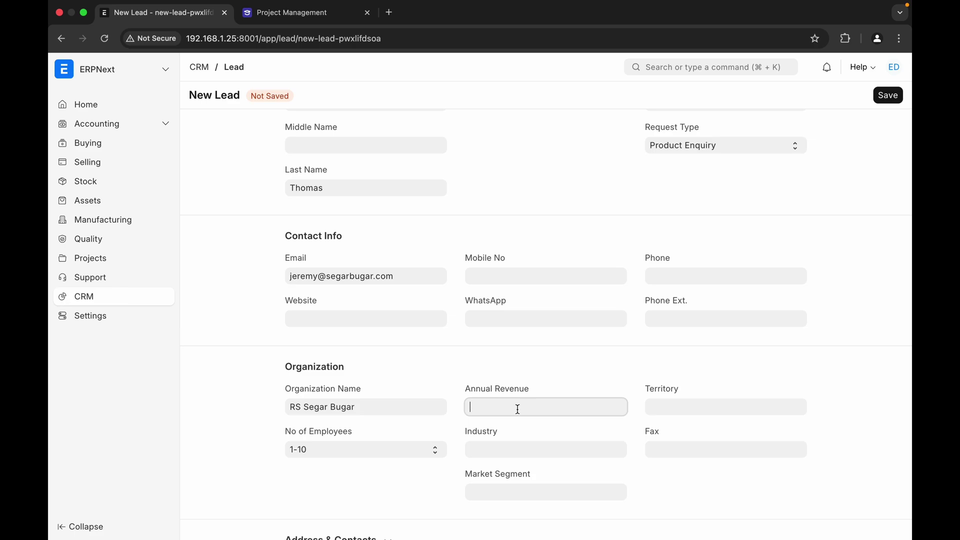
left_click(679, 405)
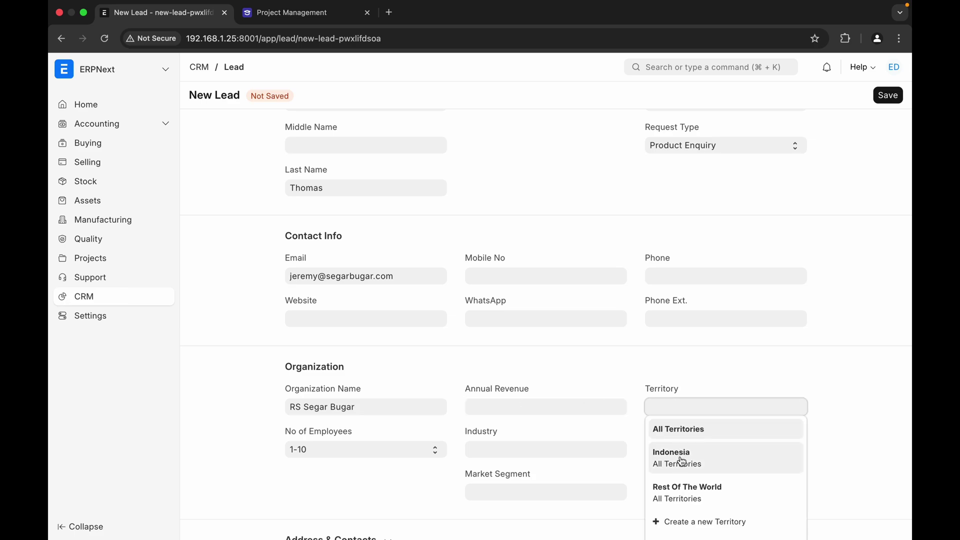
left_click(680, 459)
- Set industry Health Care, 201-500 employees and market segment Upper Income
scroll(561, 400, "down", 2)
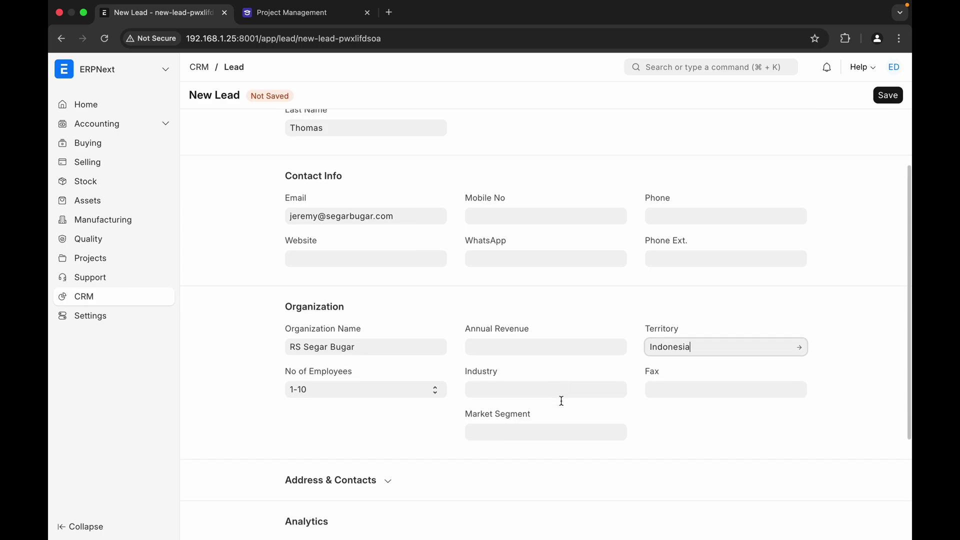
left_click(539, 391)
type("heal")
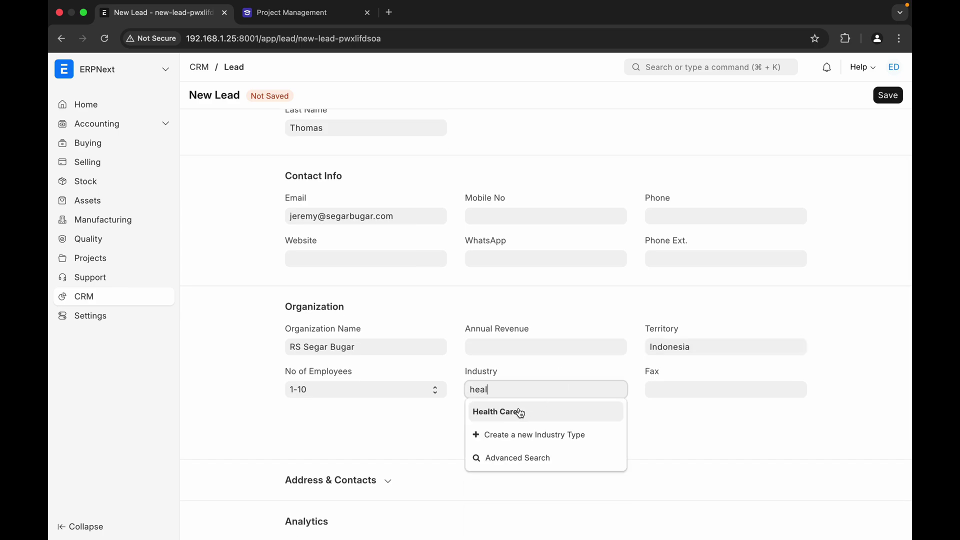
left_click(521, 413)
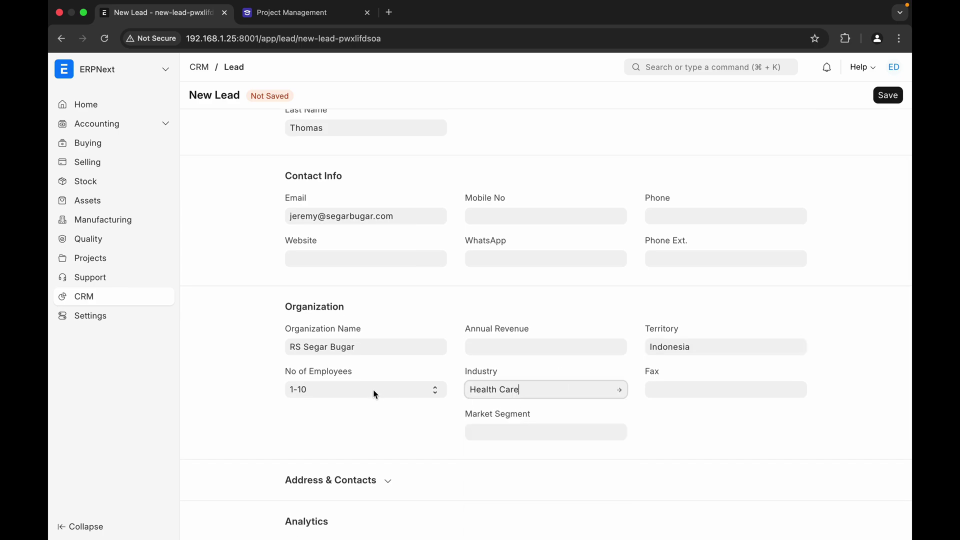
left_click(373, 390)
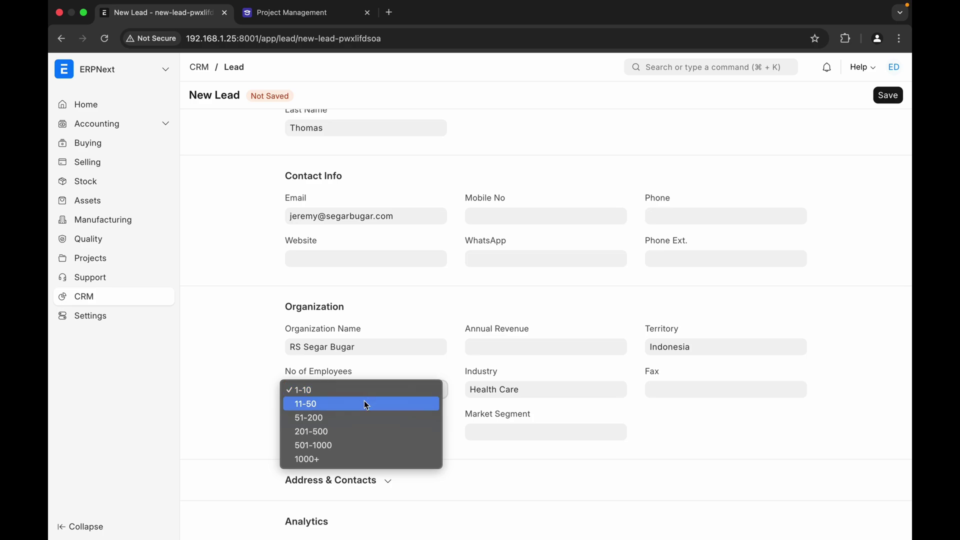
left_click(358, 434)
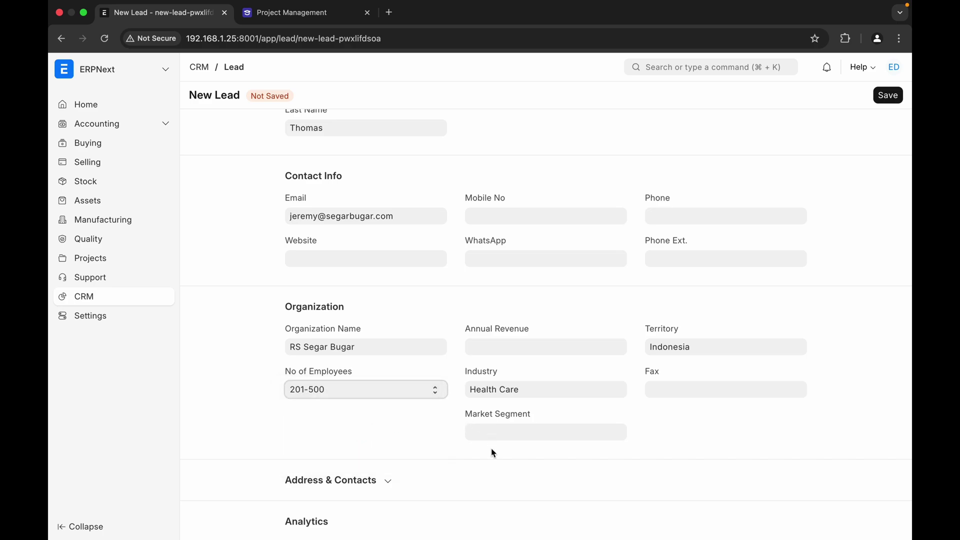
left_click(506, 436)
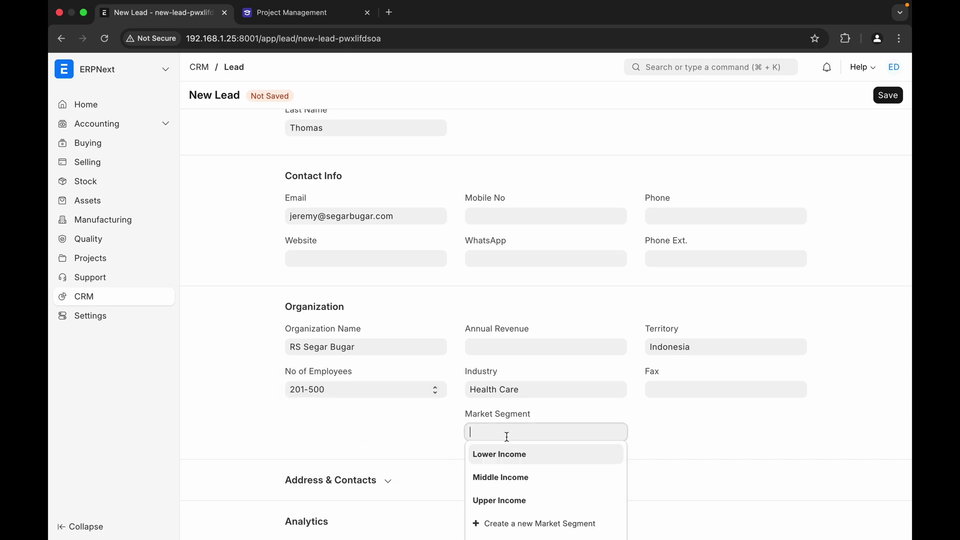
left_click(501, 500)
scroll(419, 423, "down", 5)
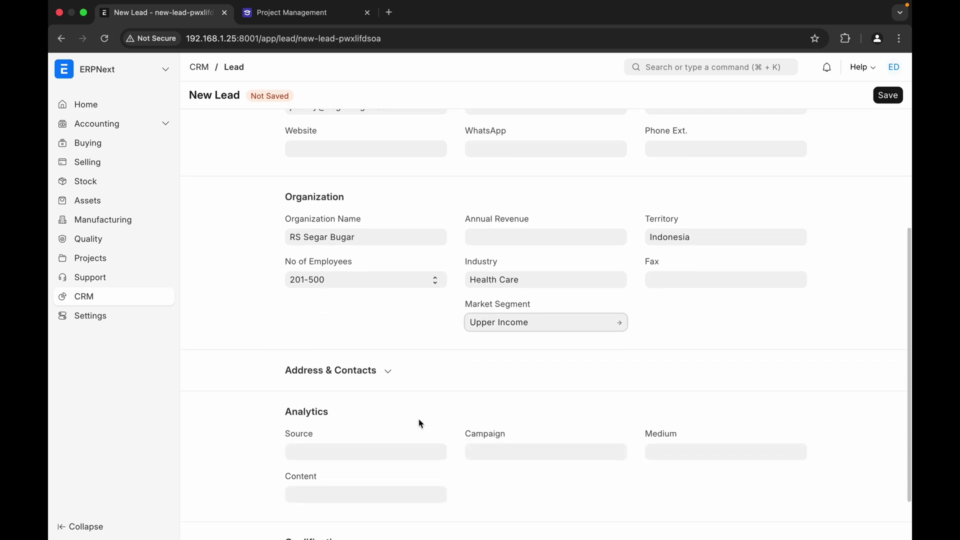
- Fill in the lead's address with city Tangerang and state Banten
left_click(388, 372)
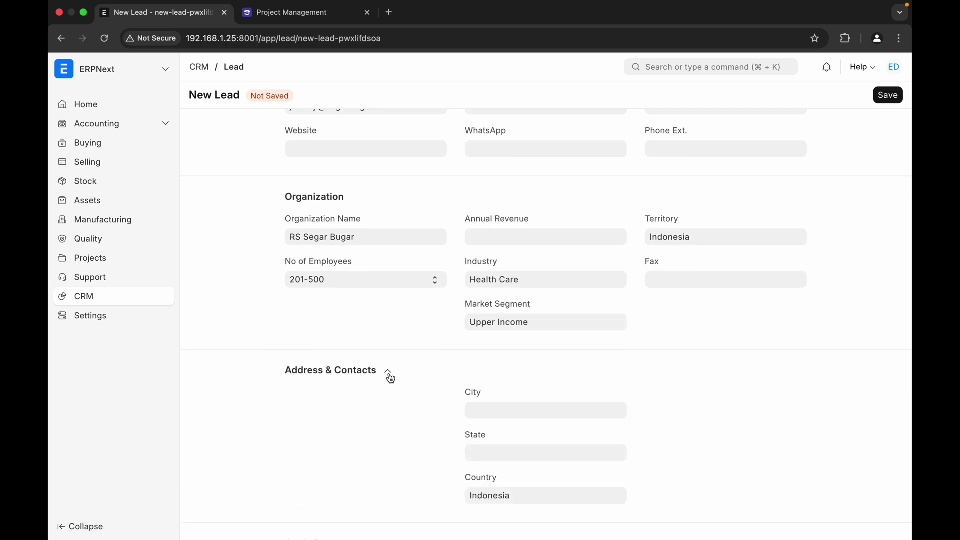
left_click(488, 410)
type("Tange")
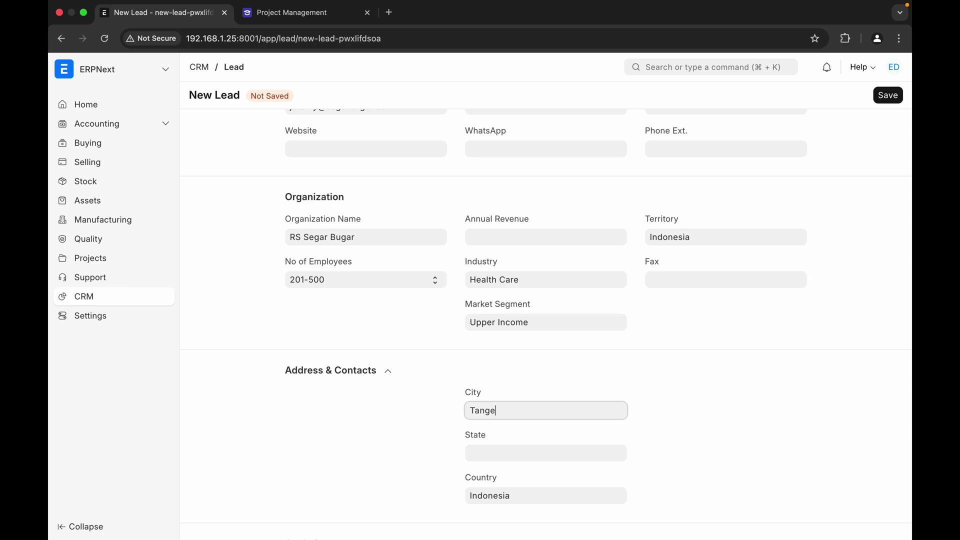
type("rang")
left_click(527, 459)
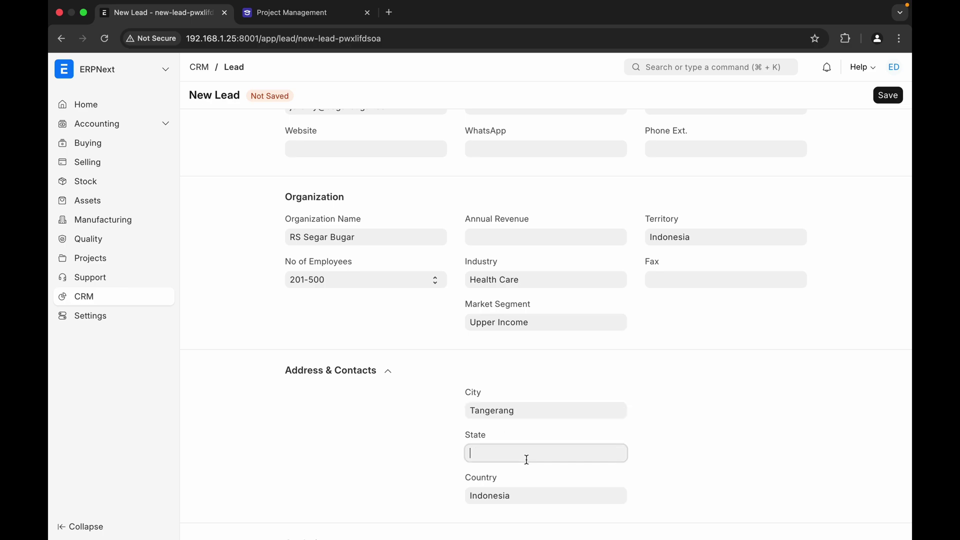
type("Banten")
- Set the lead source to Exhibition, leaving Campaign and Medium empty
scroll(398, 459, "down", 4)
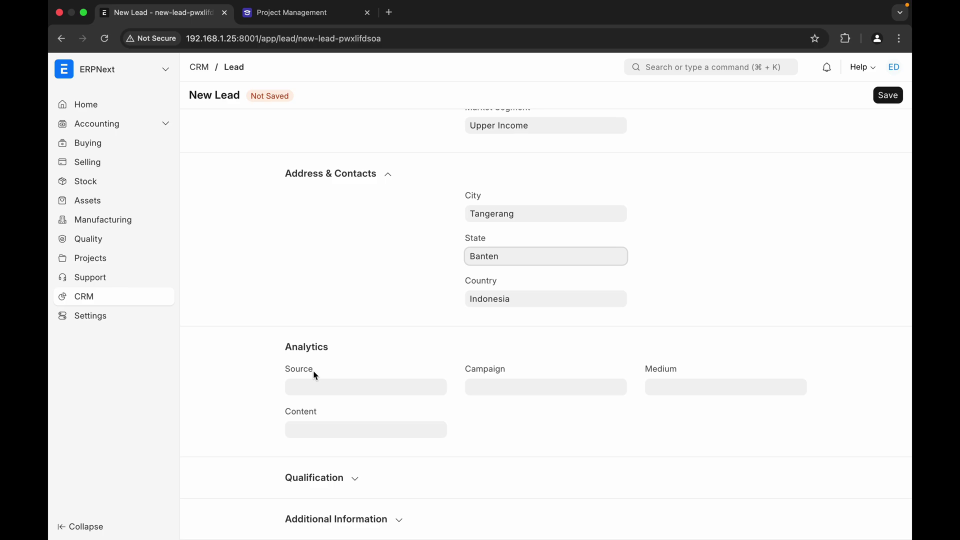
left_click(340, 388)
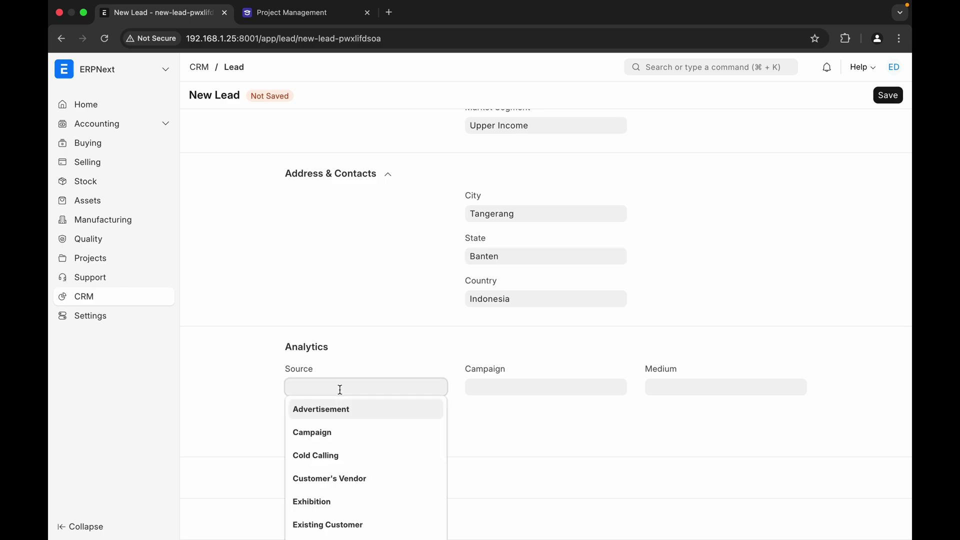
scroll(237, 418, "down", 1)
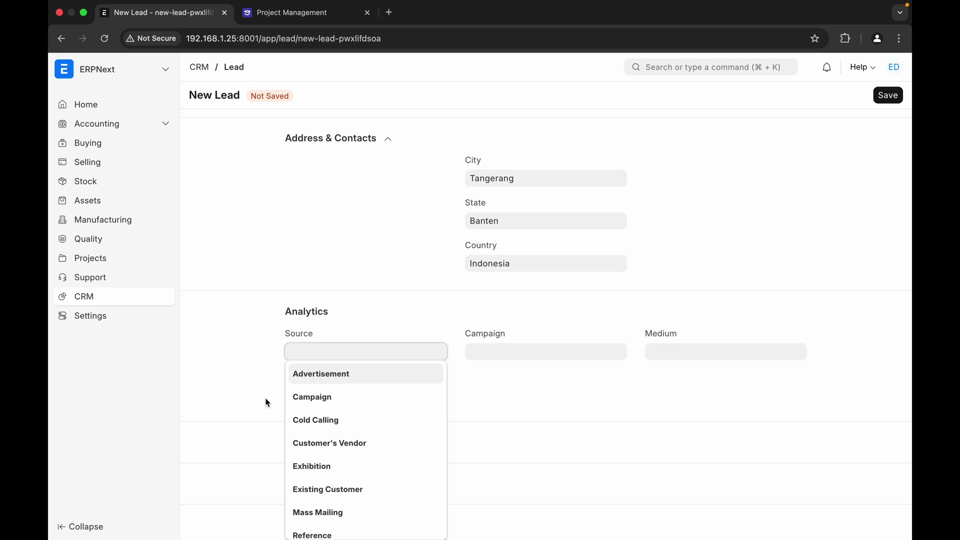
scroll(347, 435, "down", 4)
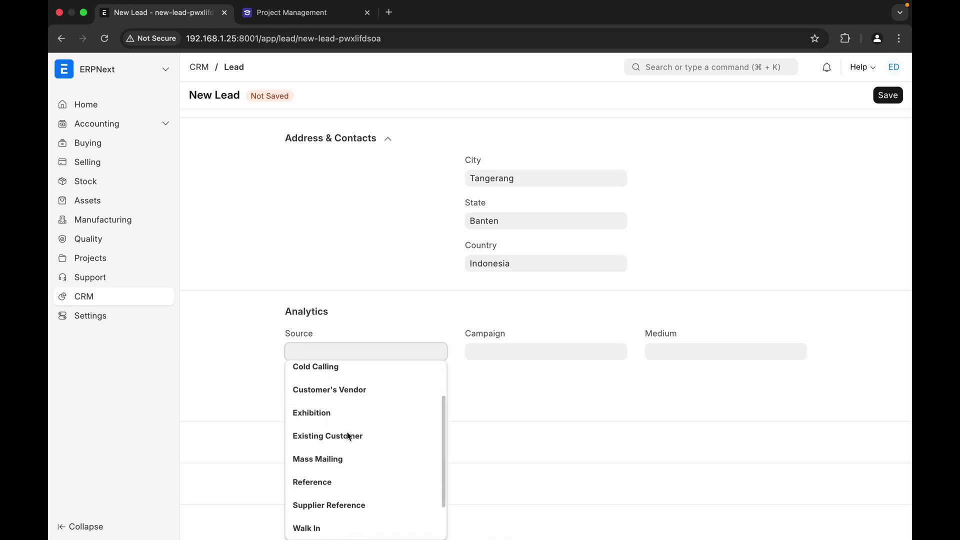
scroll(349, 437, "up", 3)
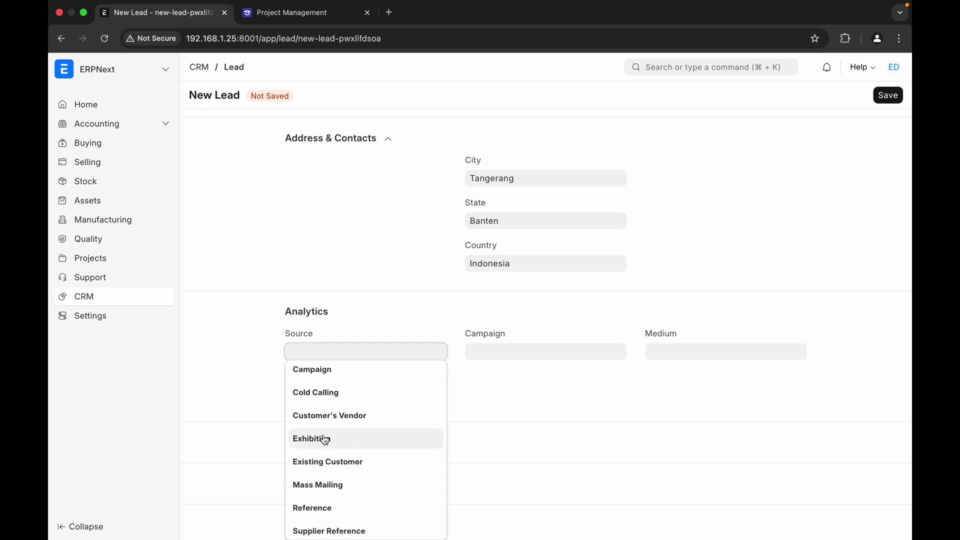
left_click(347, 438)
left_click(493, 388)
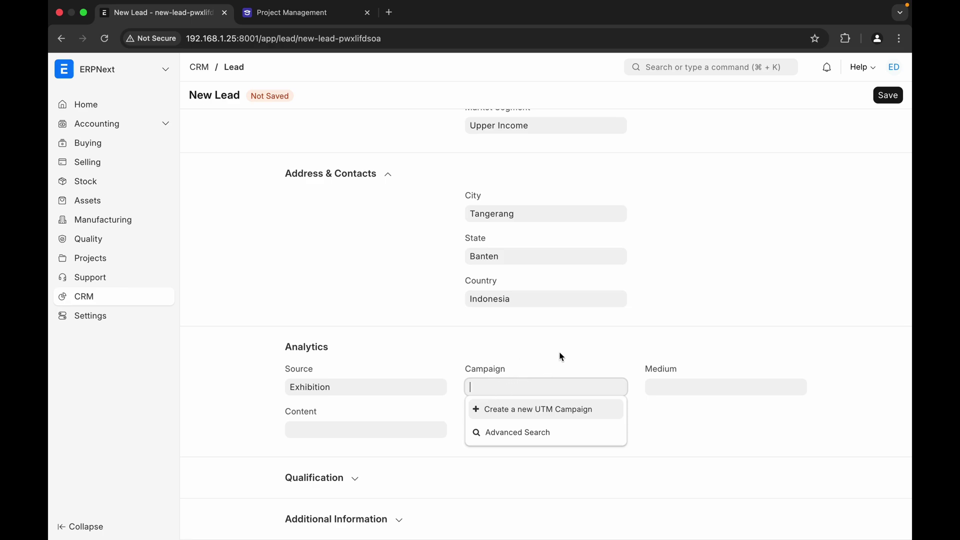
left_click(595, 350)
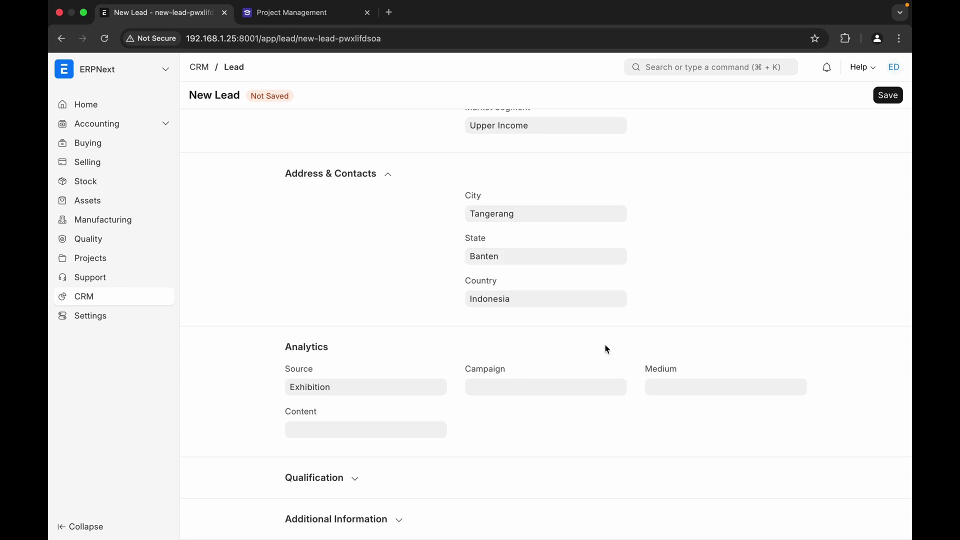
left_click(664, 385)
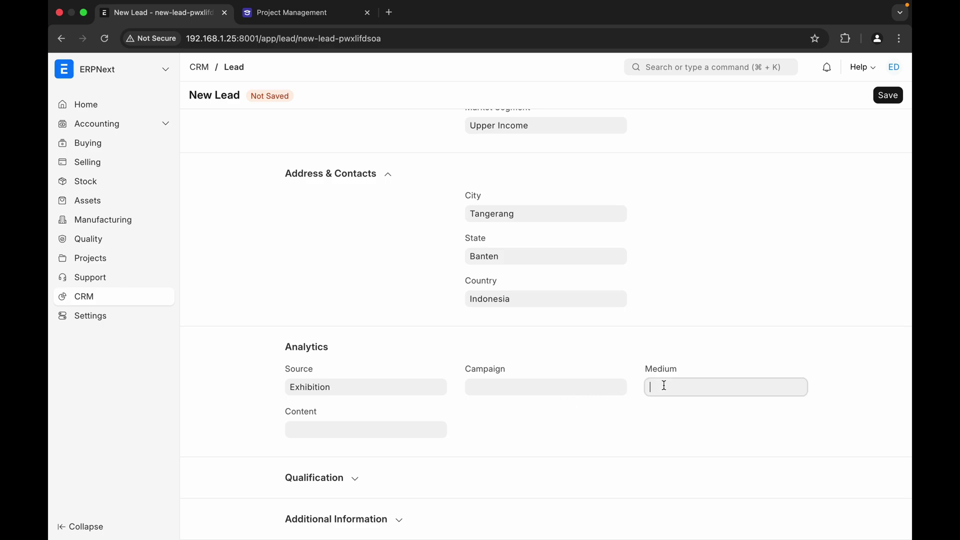
left_click(606, 430)
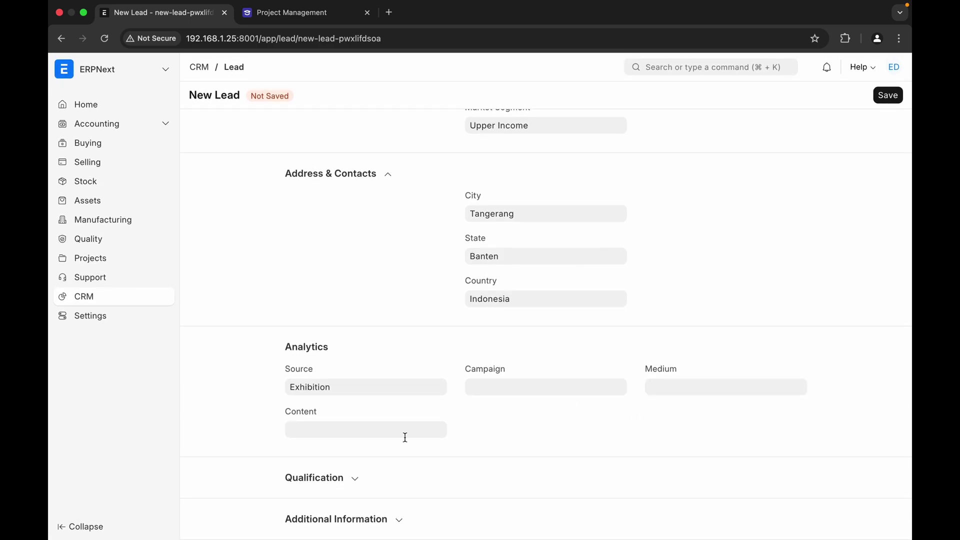
- Choose In Process as the qualification status and save the RS Segar Bugar lead
left_click(357, 483)
scroll(403, 479, "down", 2)
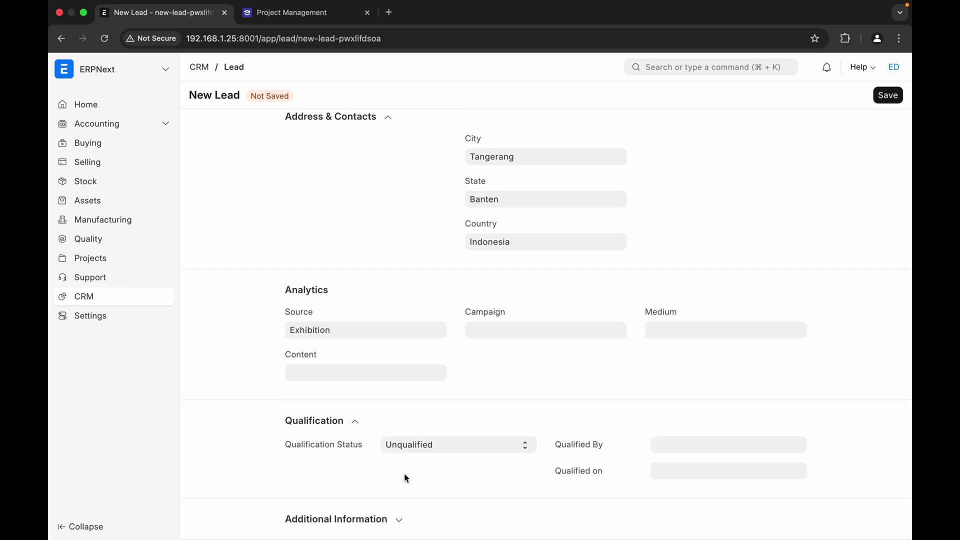
left_click(436, 453)
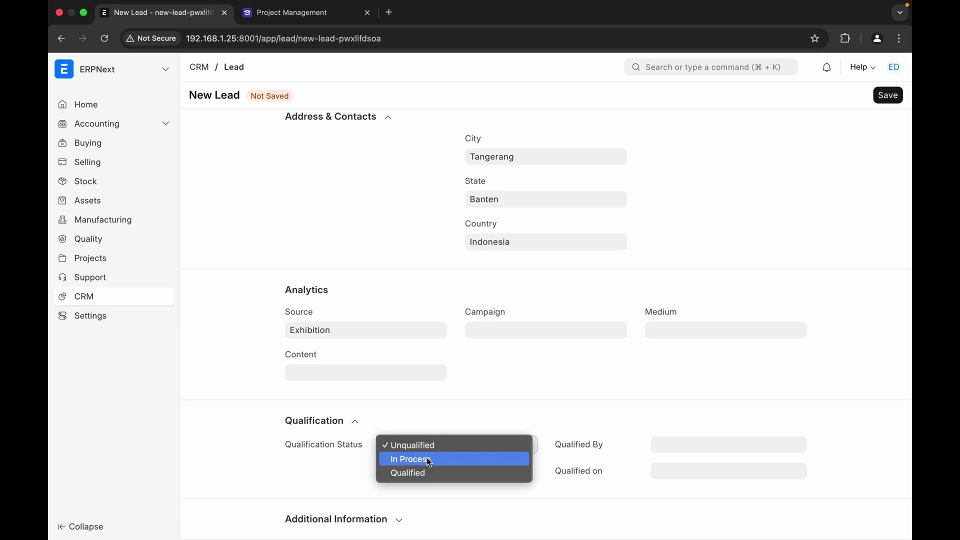
left_click(429, 460)
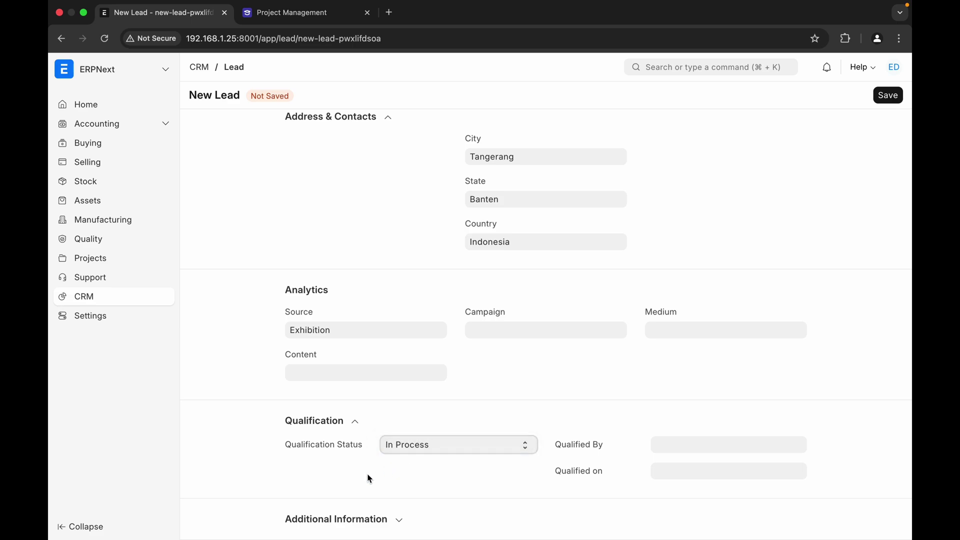
scroll(458, 306, "up", 10)
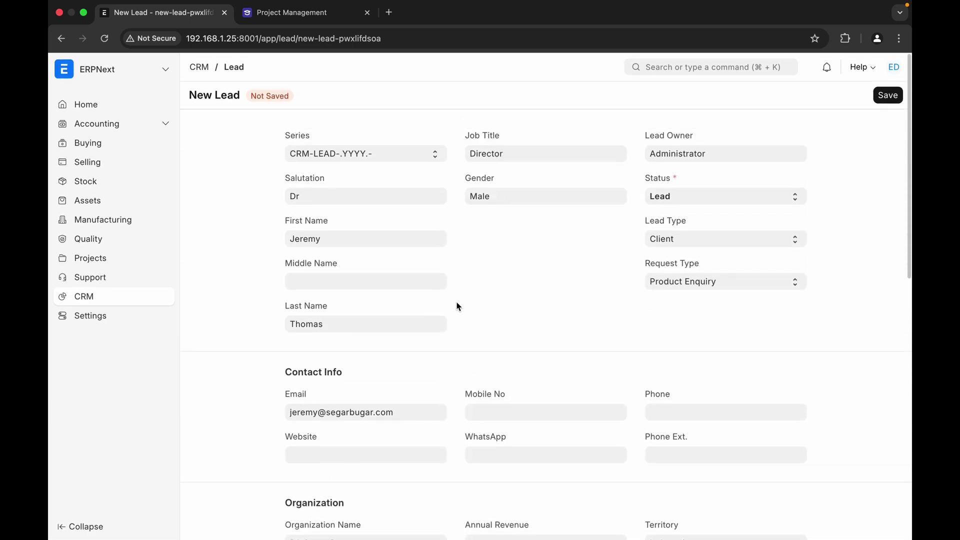
left_click(888, 95)
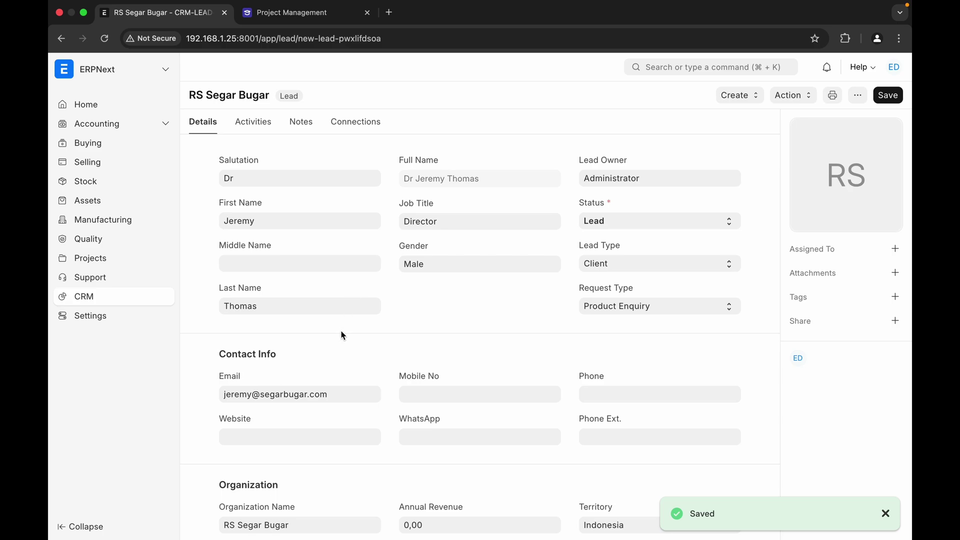
- Create a lead task dated 23-02-2025 for Administrator to research the contact and RS Segar Bugar
left_click(261, 126)
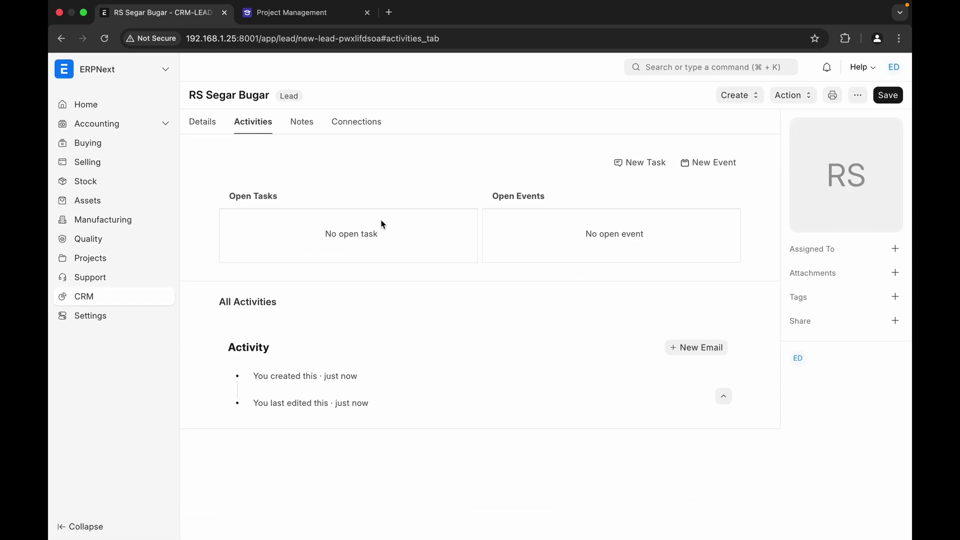
left_click(644, 170)
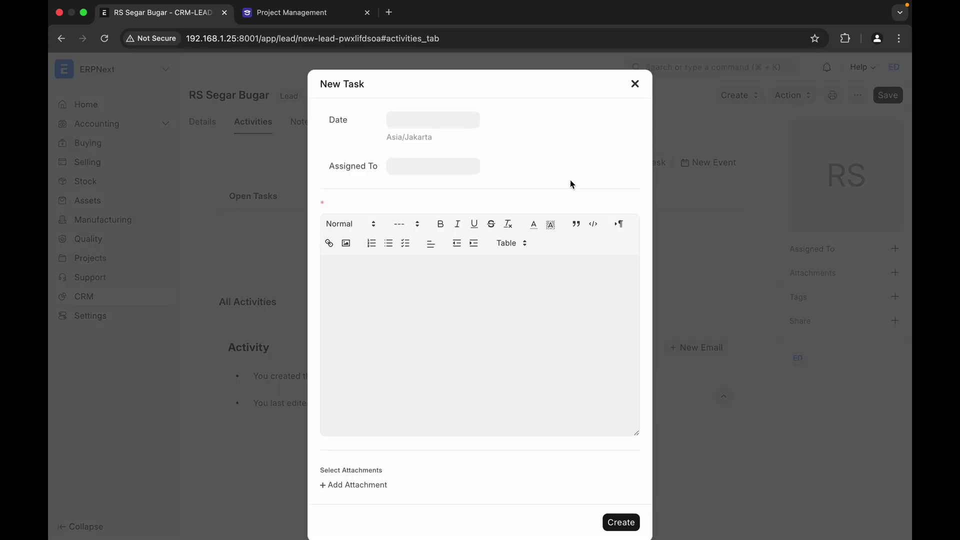
left_click(440, 122)
left_click(400, 269)
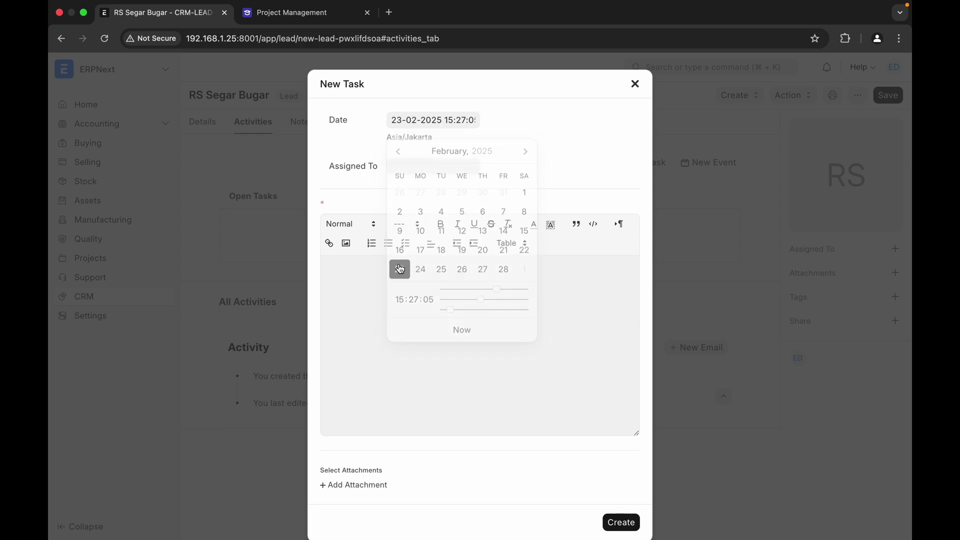
left_click(409, 167)
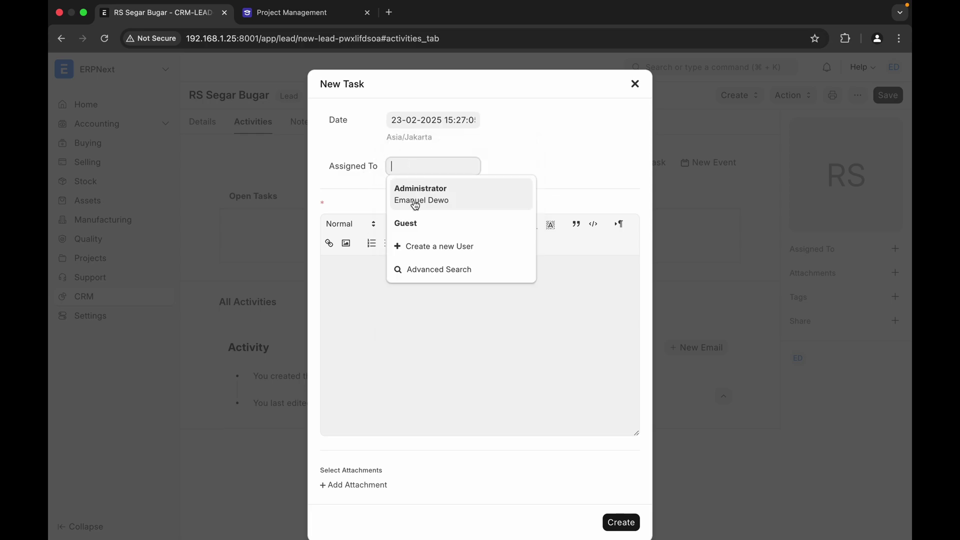
left_click(415, 204)
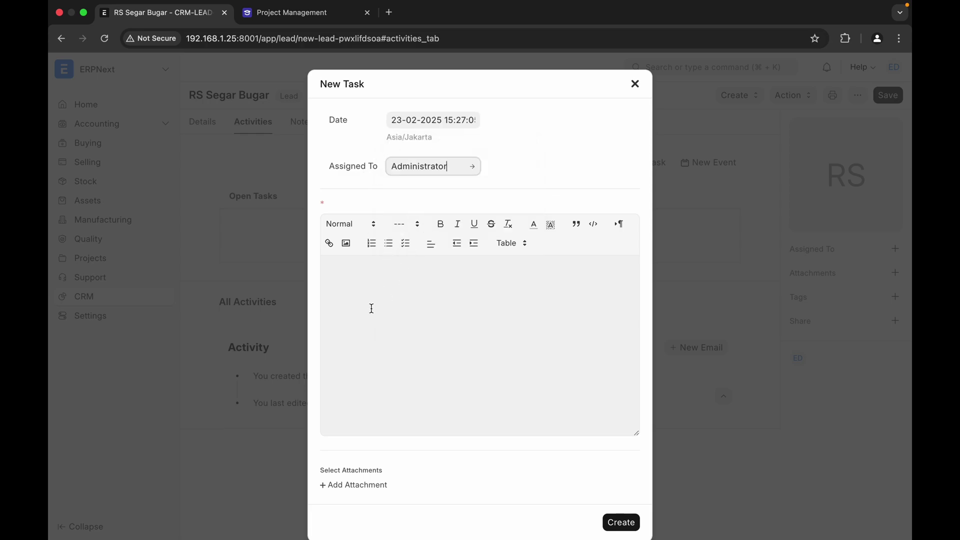
left_click(407, 296)
type("Cari informasi lebi")
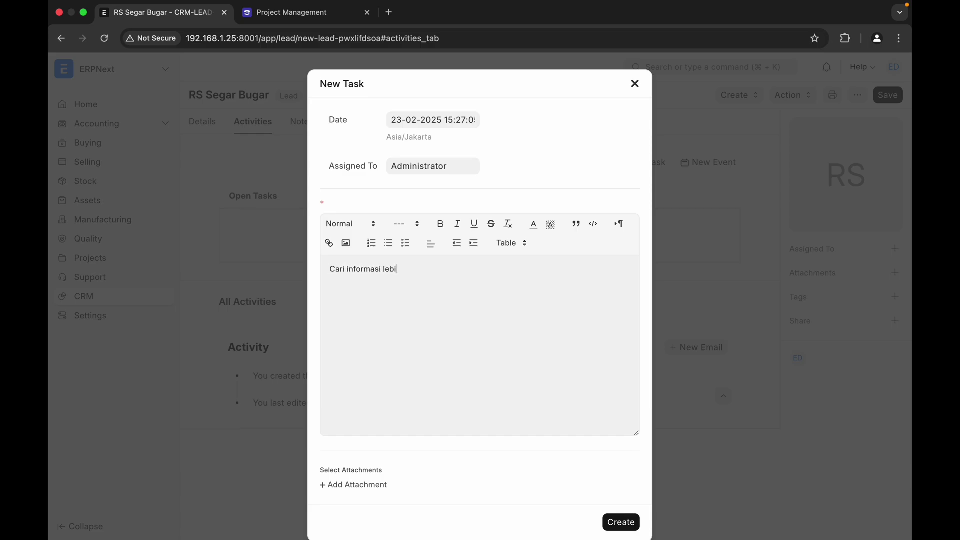
type("h lanjut mengenai Dr. Jeremy & RS Se")
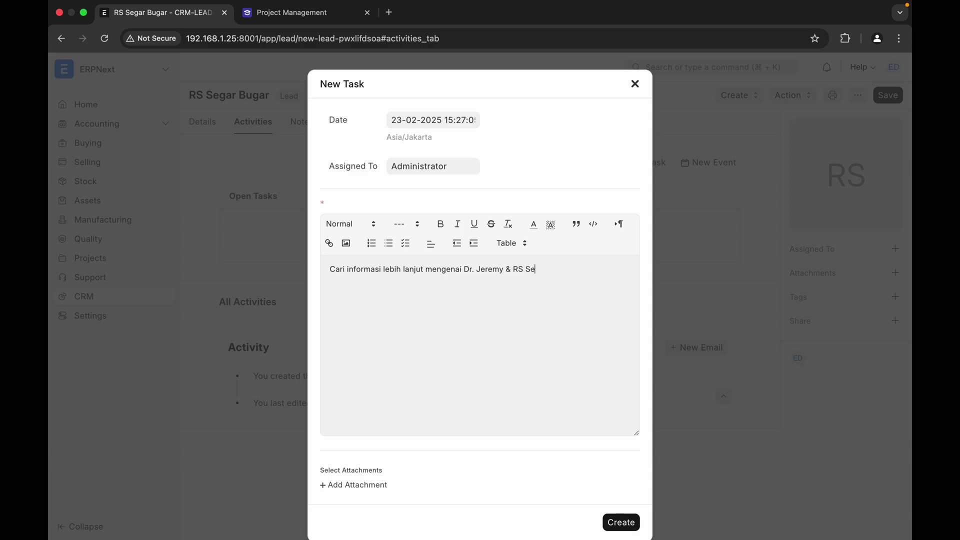
type("gar Bugar")
left_click(618, 525)
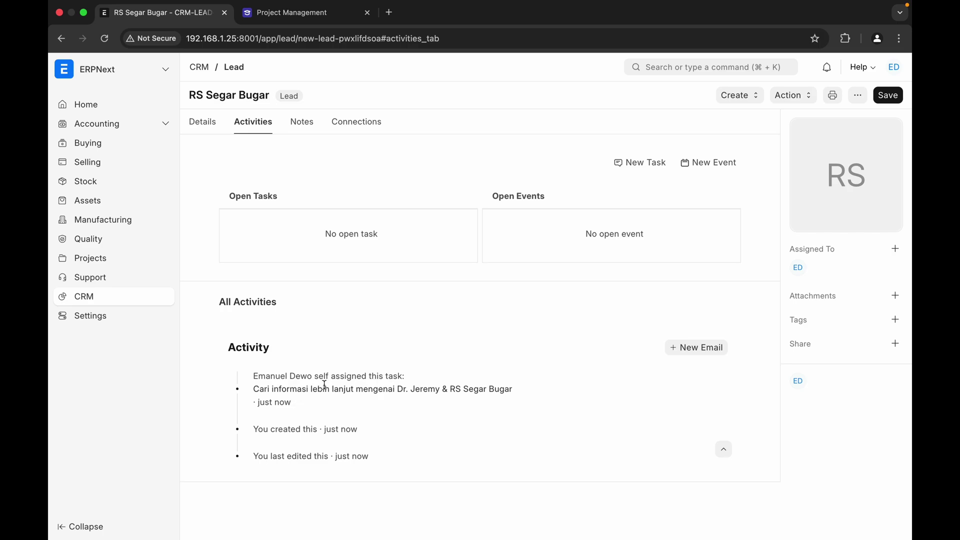
- Add the note 'Ini contoh sebuah catatan mengenai RS Segar Bugar' in the lead's Notes
left_click(302, 128)
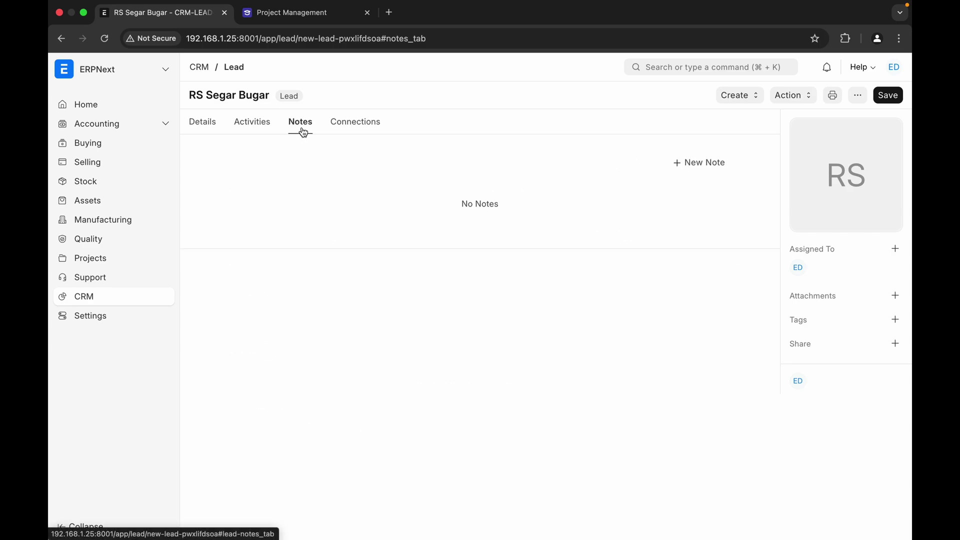
left_click(699, 168)
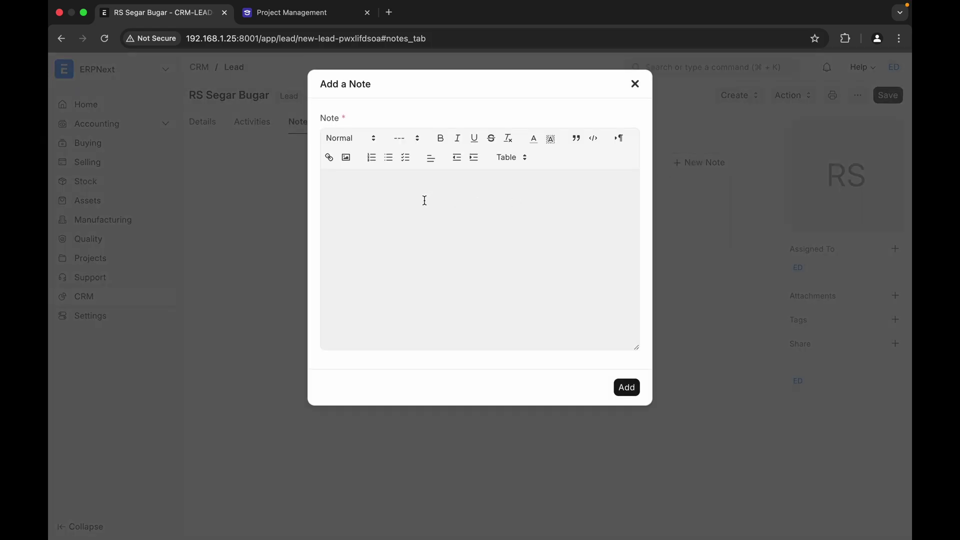
type("Ini contoh sebuah catatan mengenai RS ")
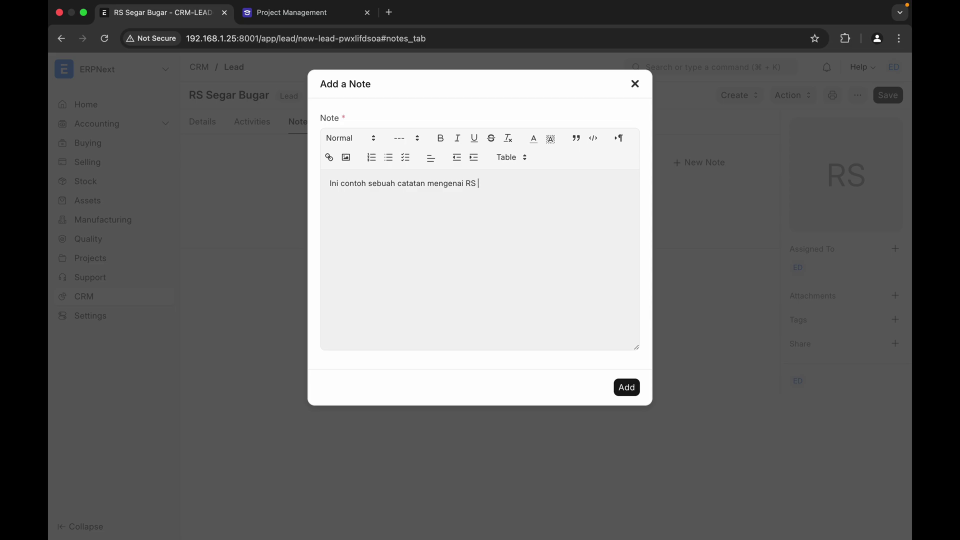
type("Segar Bugar")
left_click(630, 380)
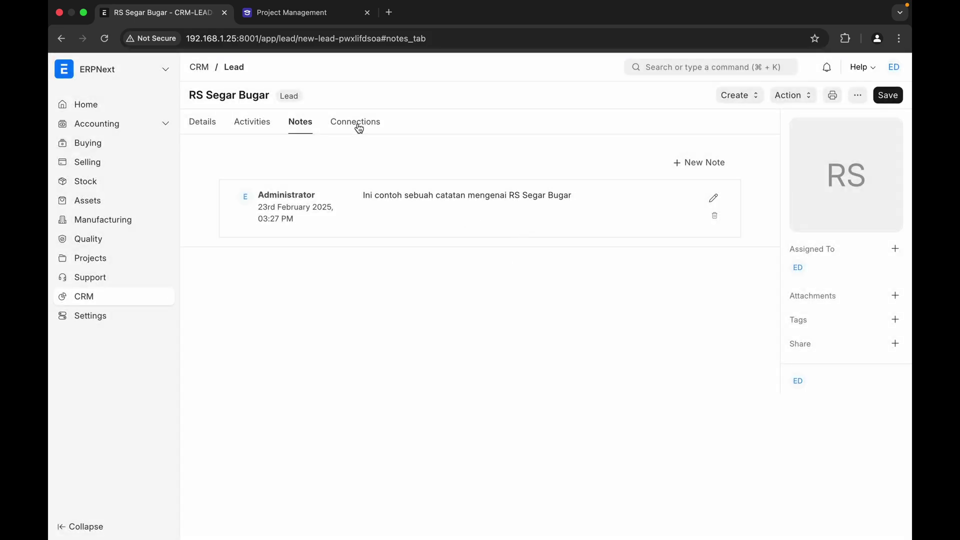
- From the lead's connections, start a new opportunity from Lead CRM-LEAD-2025-00002
left_click(350, 128)
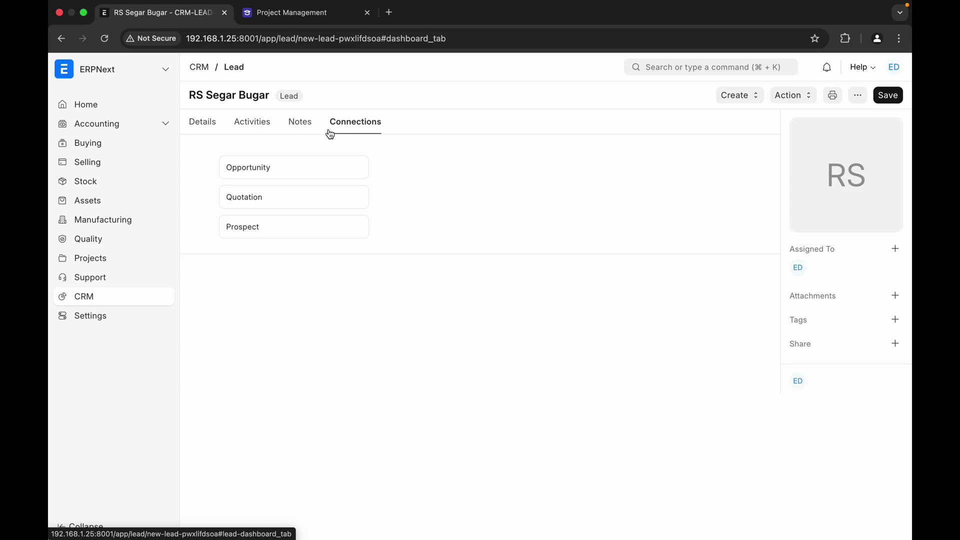
left_click(259, 173)
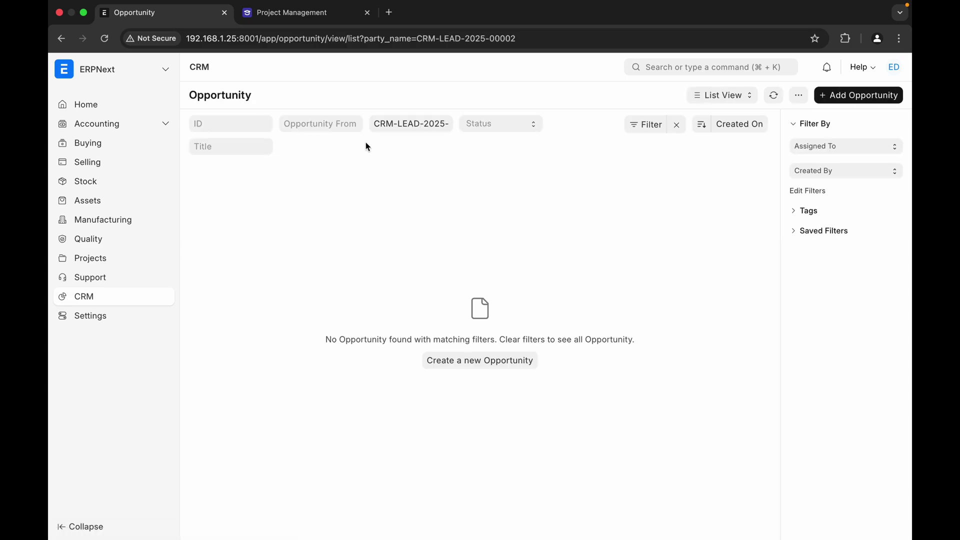
left_click(850, 96)
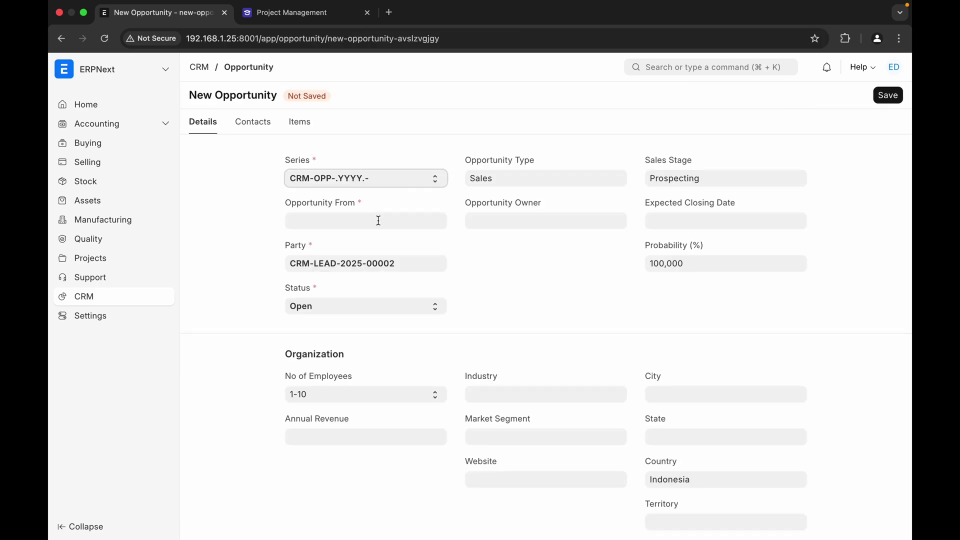
left_click(378, 220)
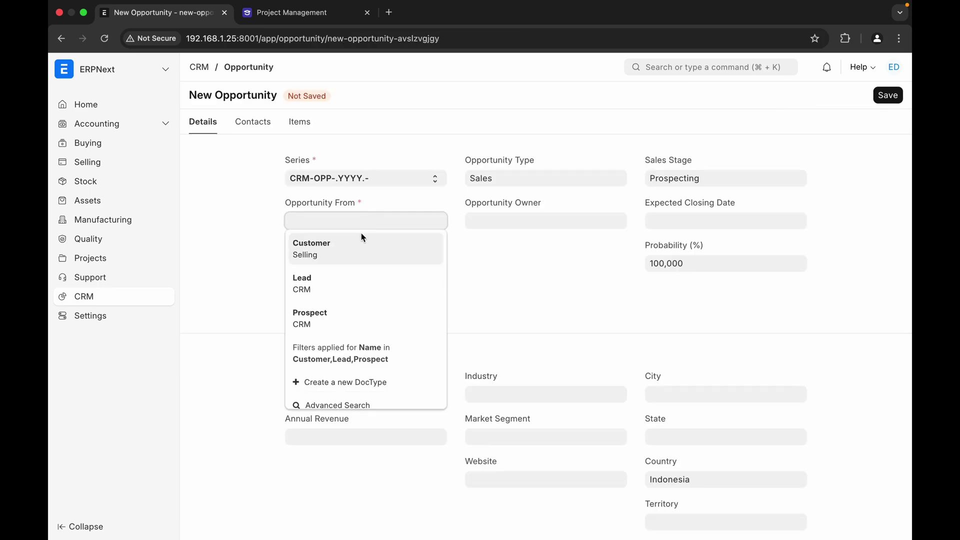
left_click(352, 289)
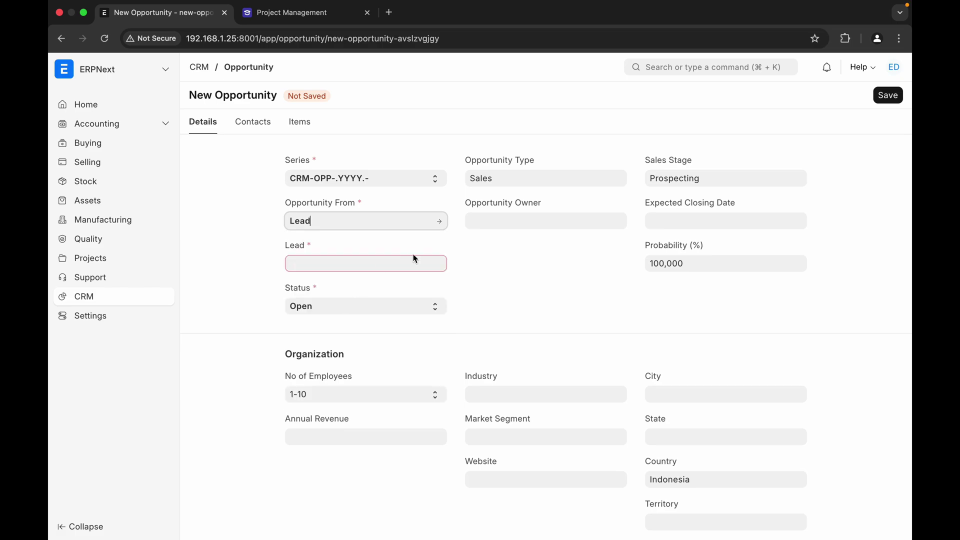
left_click(377, 265)
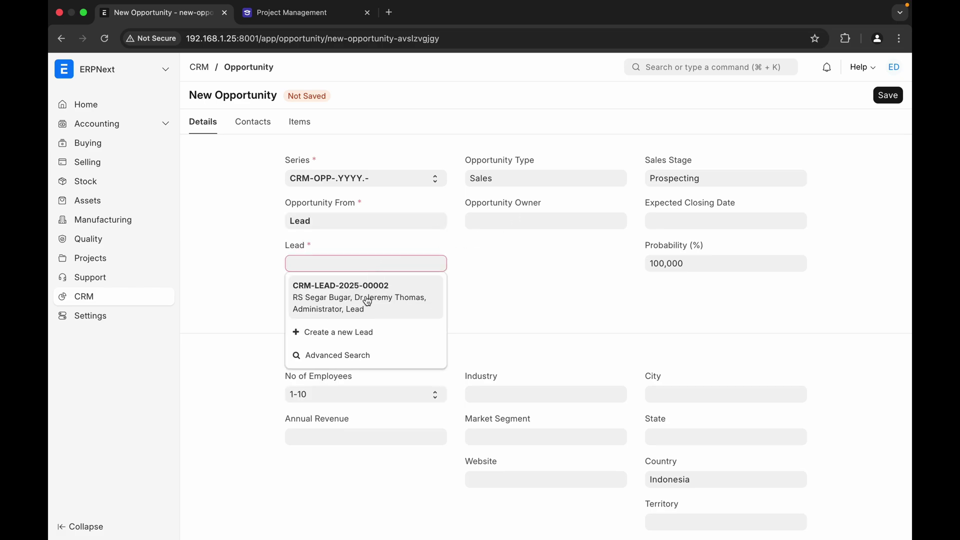
left_click(338, 300)
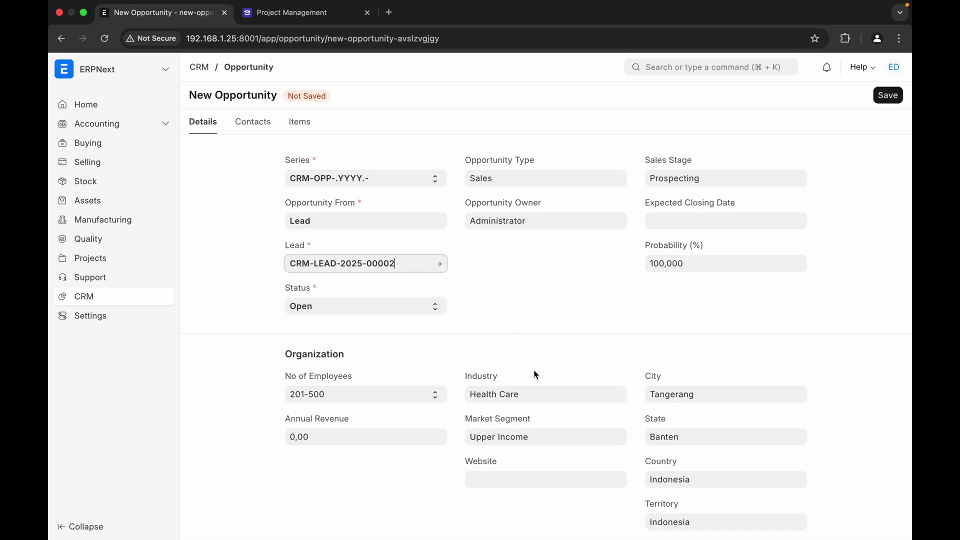
- Enter an opportunity amount of 100.000.000,00 IDR
scroll(542, 381, "down", 5)
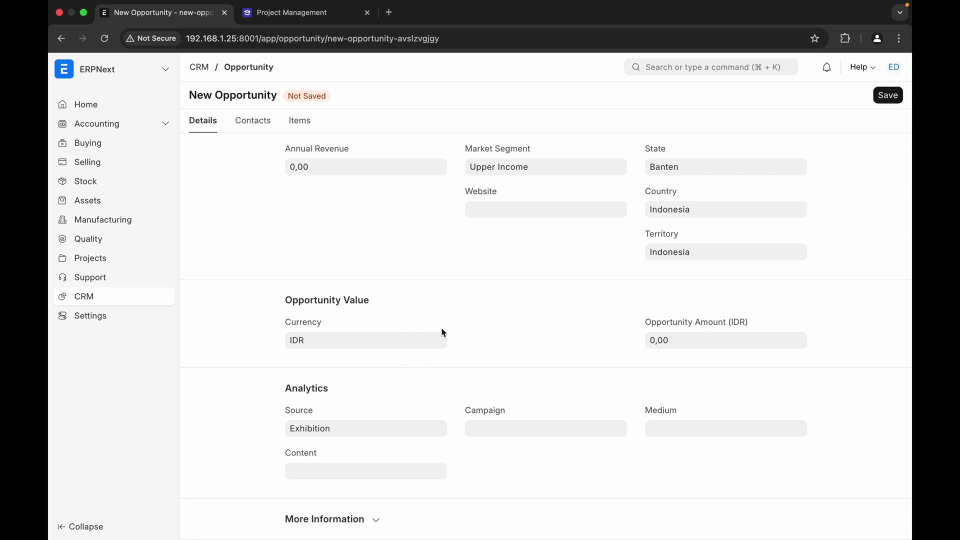
left_click(689, 342)
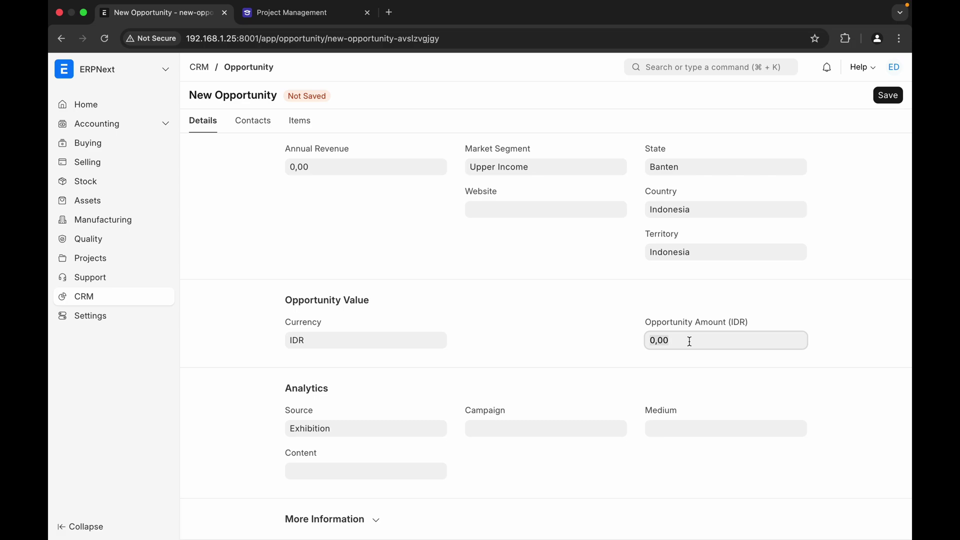
type("100000000")
left_click(640, 366)
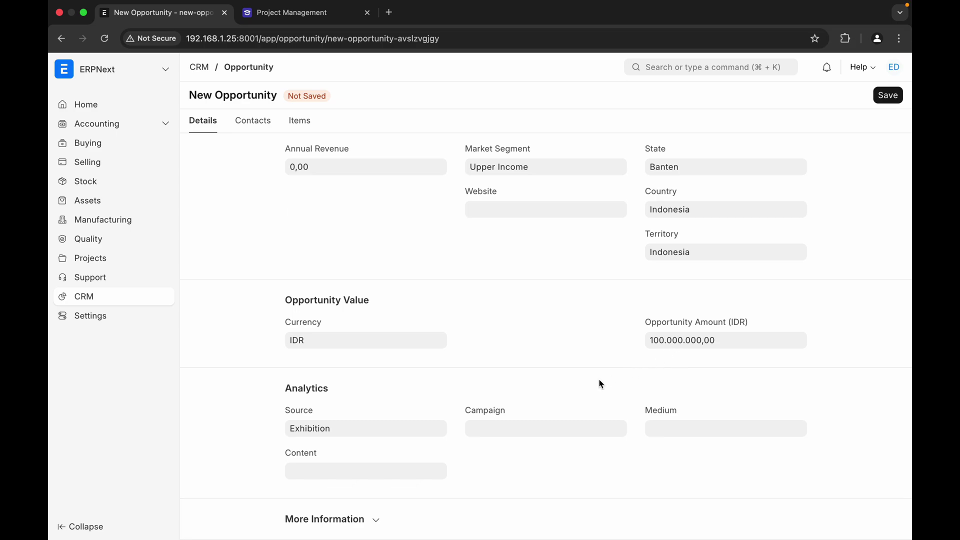
scroll(601, 336, "up", 5)
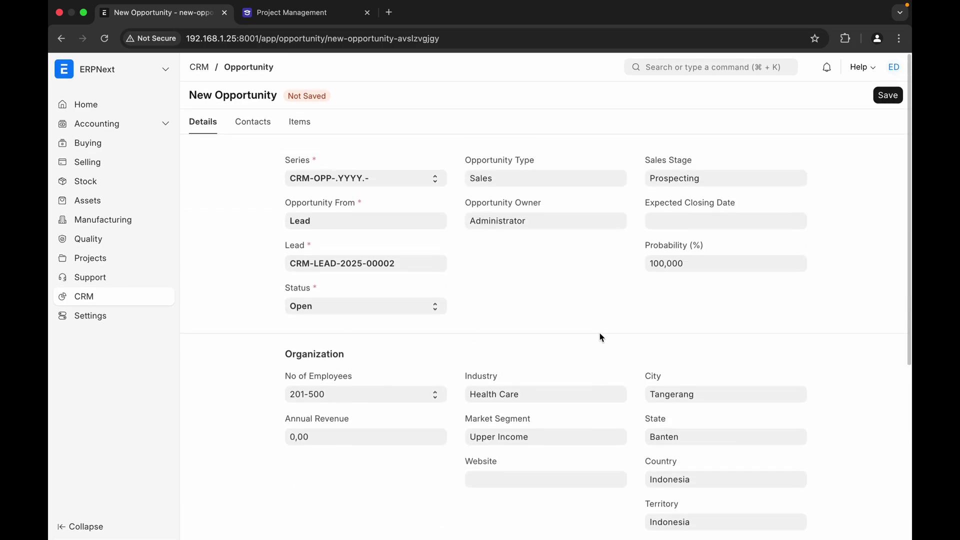
- Add an item row for SKU001 at rate 100.000.000,00 and save the opportunity
left_click(259, 127)
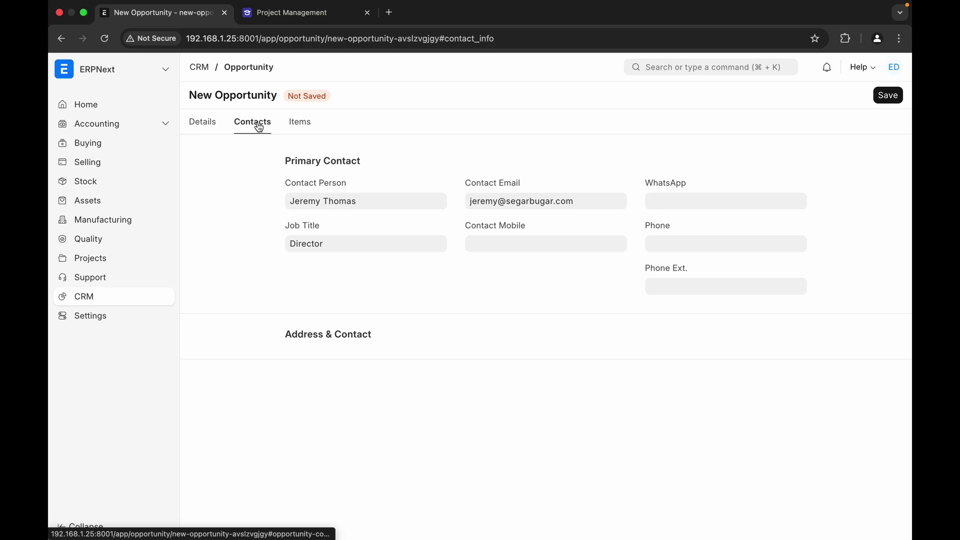
left_click(310, 123)
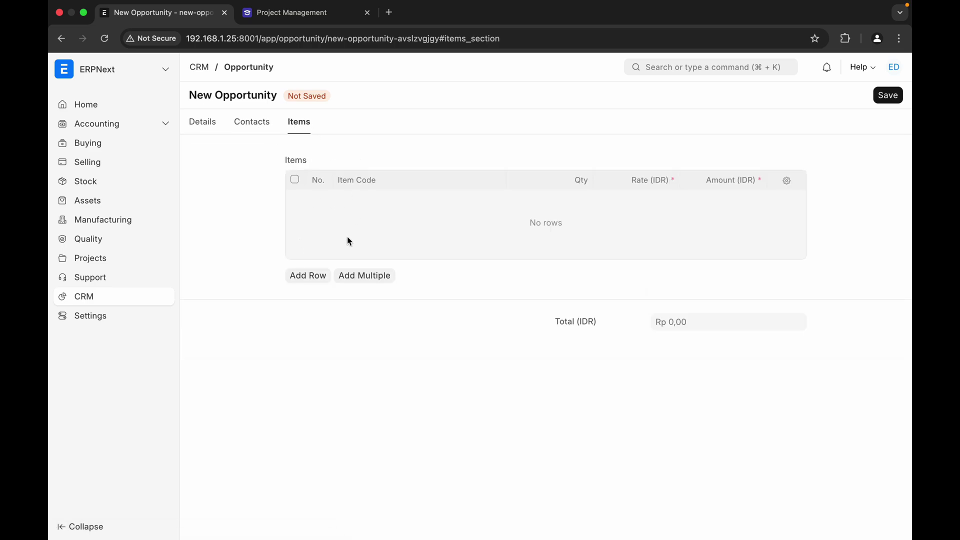
left_click(307, 275)
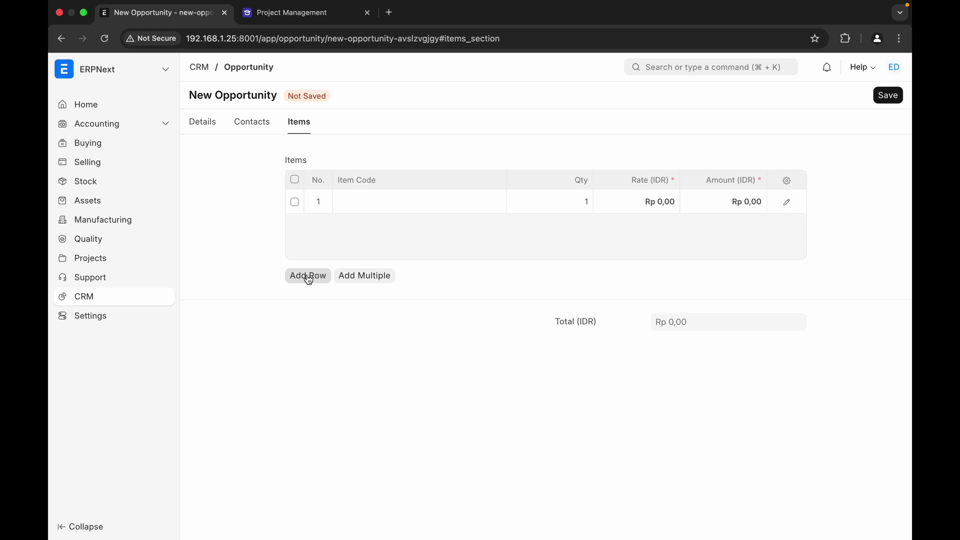
left_click(418, 210)
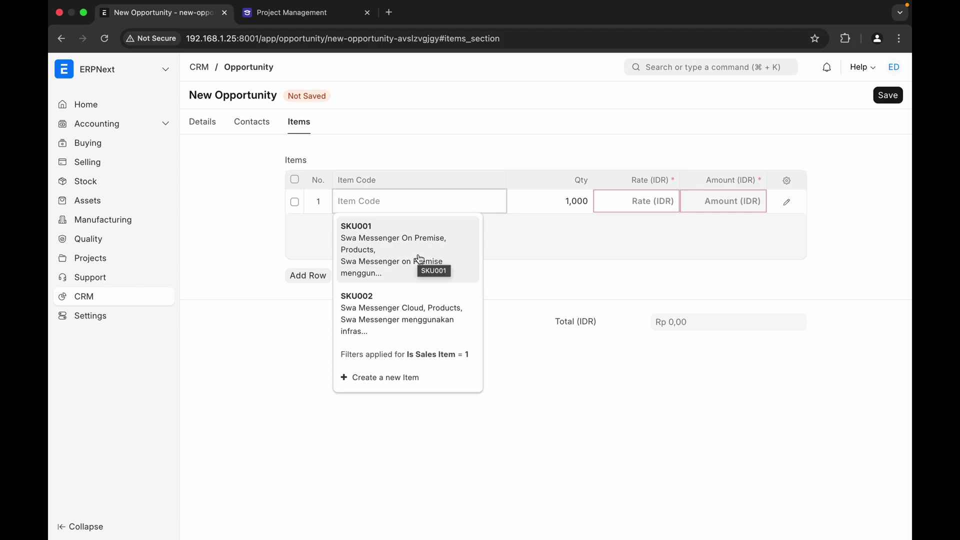
left_click(419, 259)
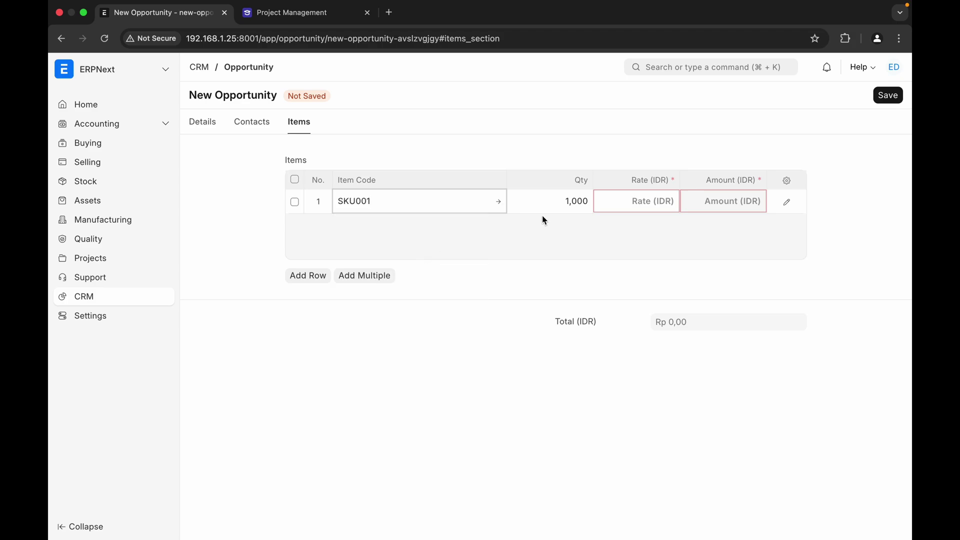
left_click(635, 204)
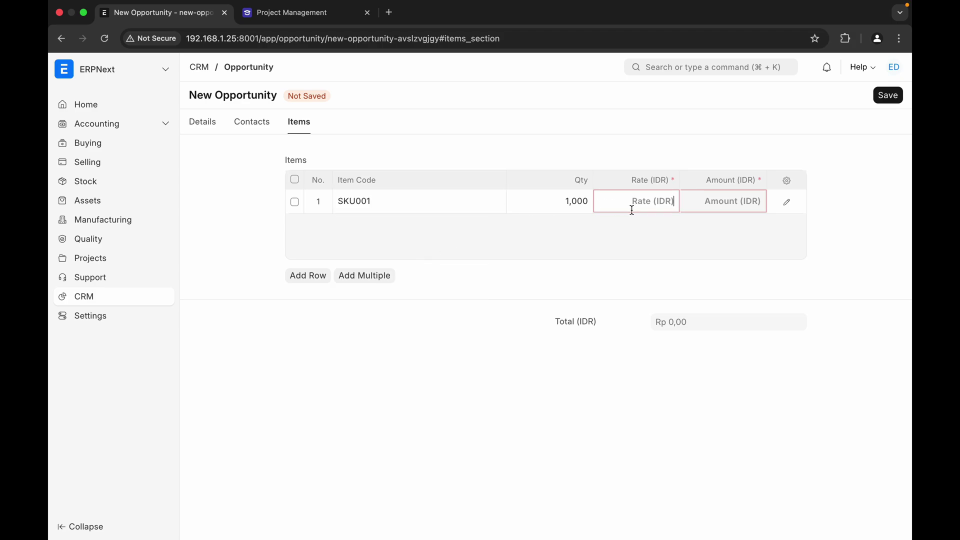
type("100000000")
left_click(595, 255)
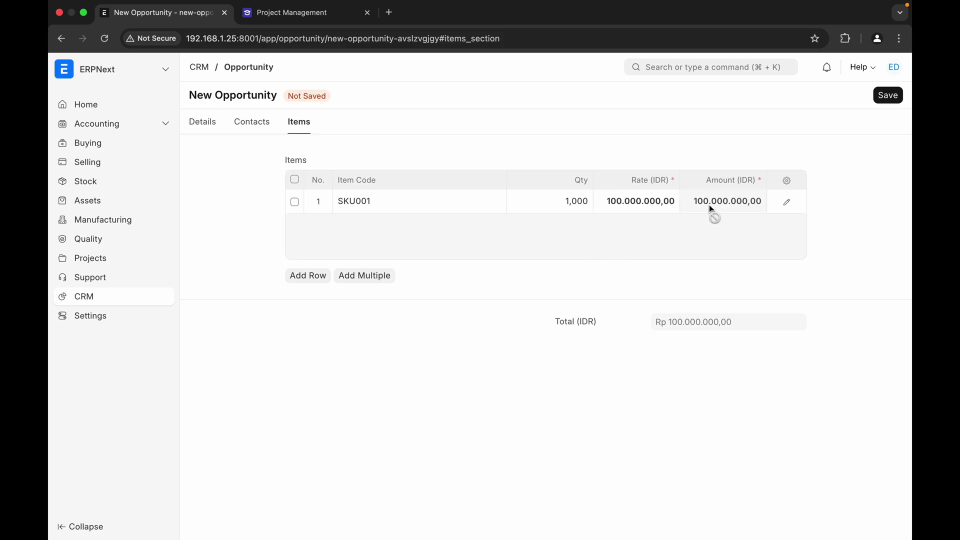
left_click(888, 95)
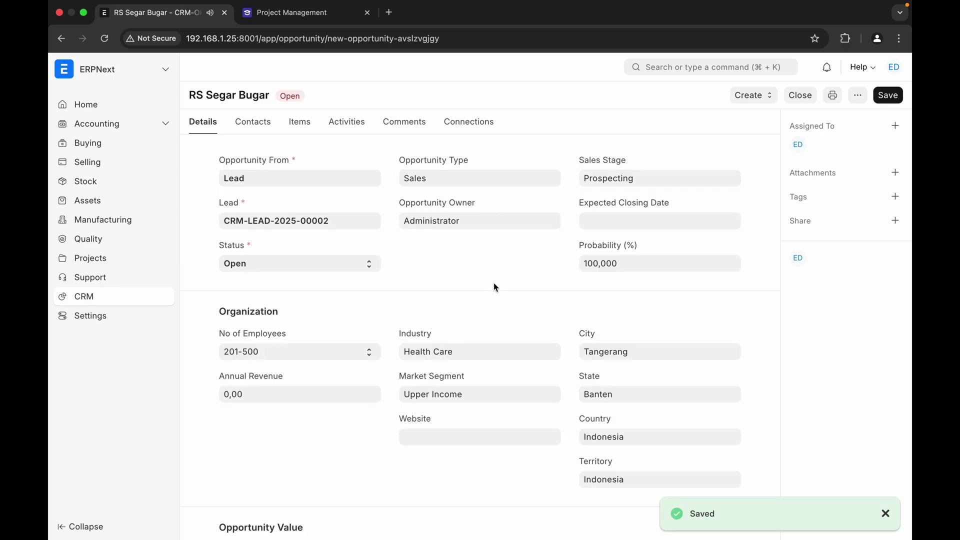
scroll(493, 283, "down", 2)
scroll(404, 311, "up", 2)
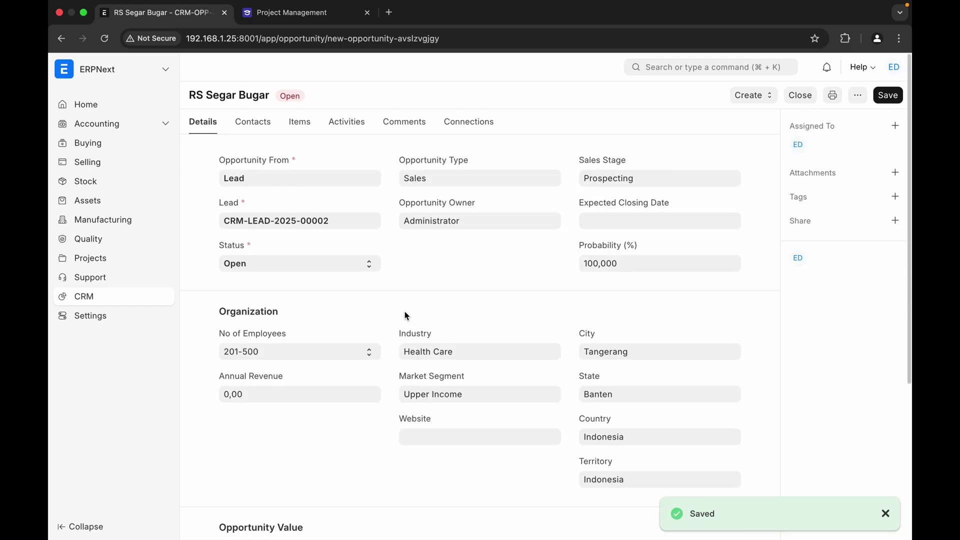
- Review the SKU001 item, then view the opportunity's Quotation, RFQ and Supplier Quotation connections
left_click(298, 128)
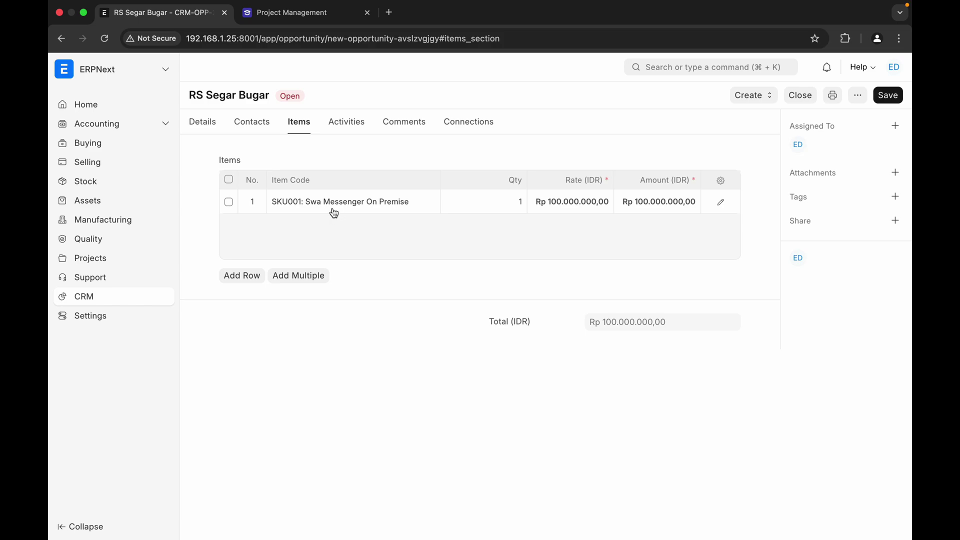
mouse_move(350, 210)
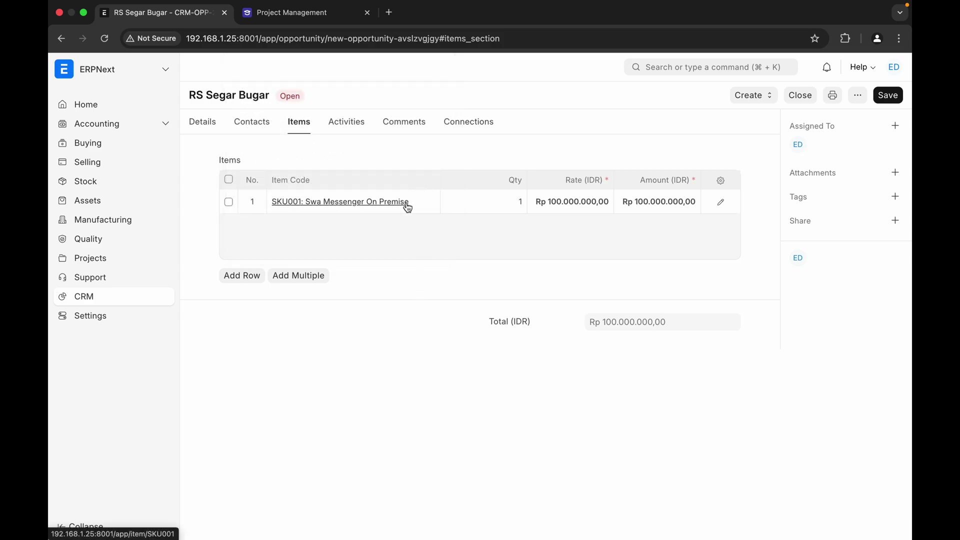
left_click(465, 128)
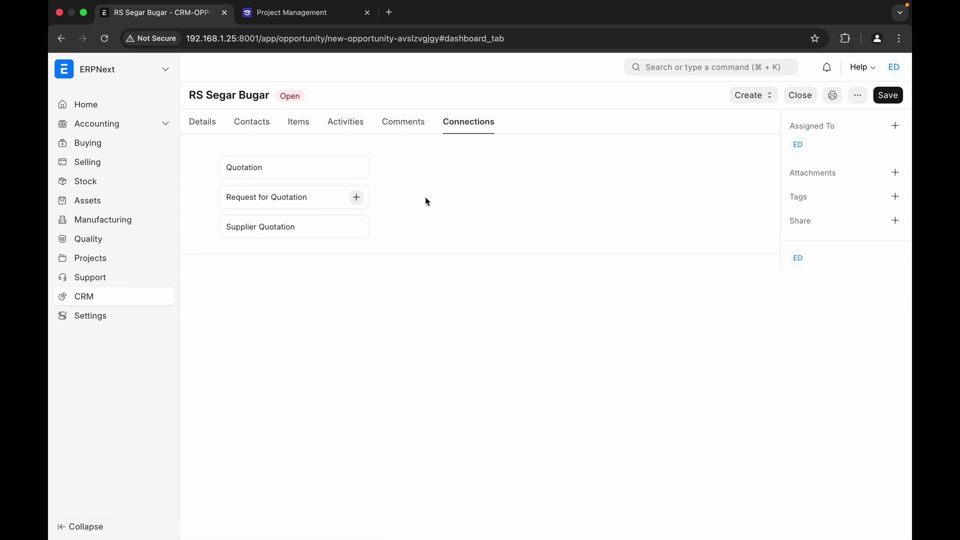
- From the opportunity's Quotation connection, start a new quotation with customer RS Sumbang Waras
left_click(253, 175)
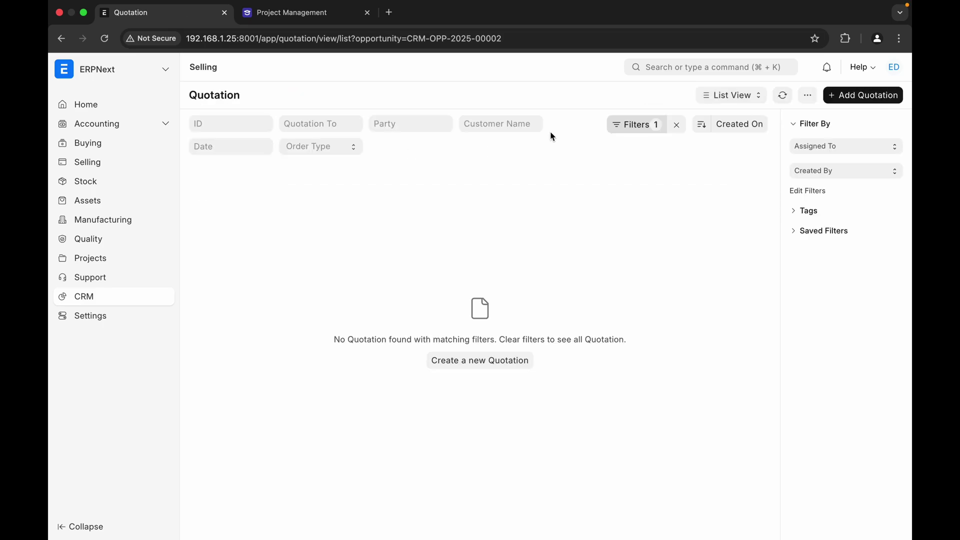
left_click(844, 97)
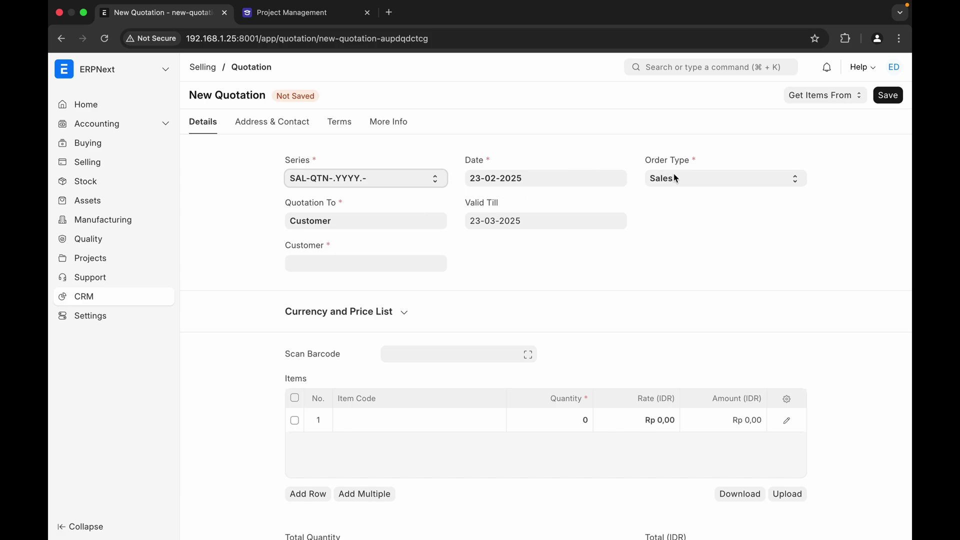
left_click(366, 262)
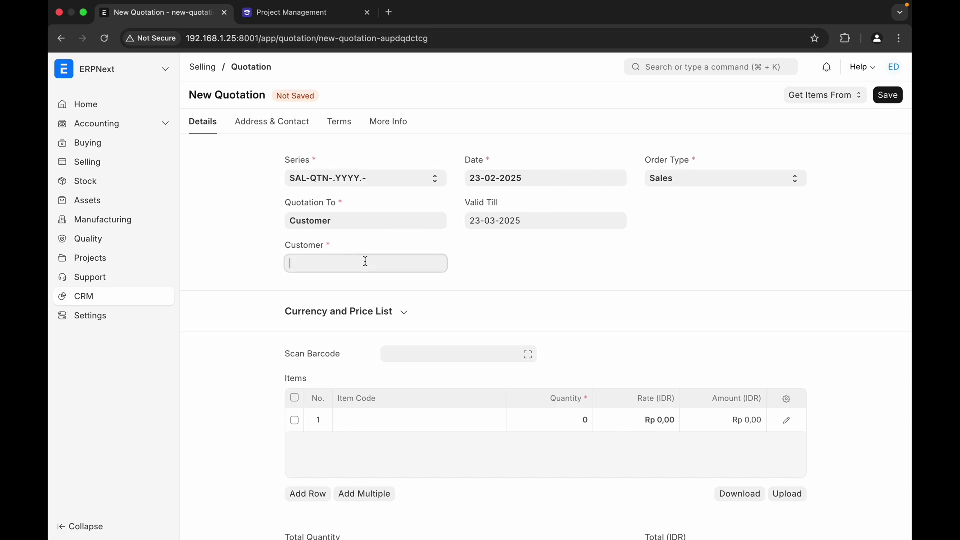
left_click(343, 294)
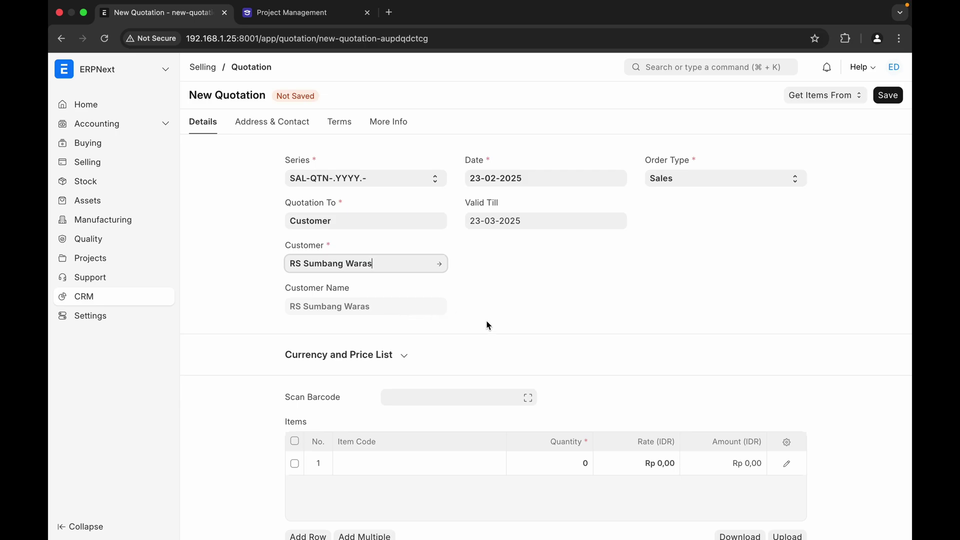
scroll(489, 325, "down", 3)
scroll(489, 325, "up", 3)
- Return via CRM to the RS Segar Bugar opportunity's Details and open its Create menu
left_click(85, 297)
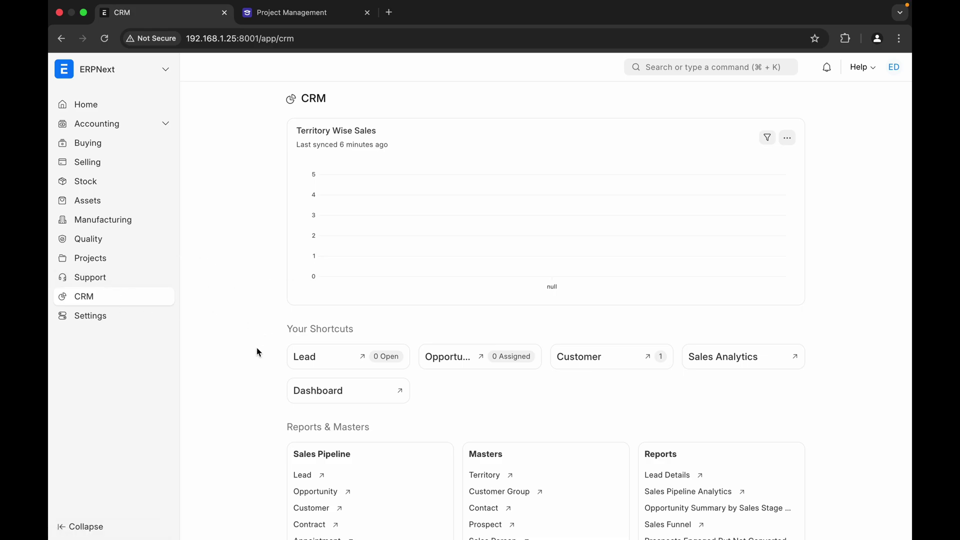
scroll(257, 350, "down", 5)
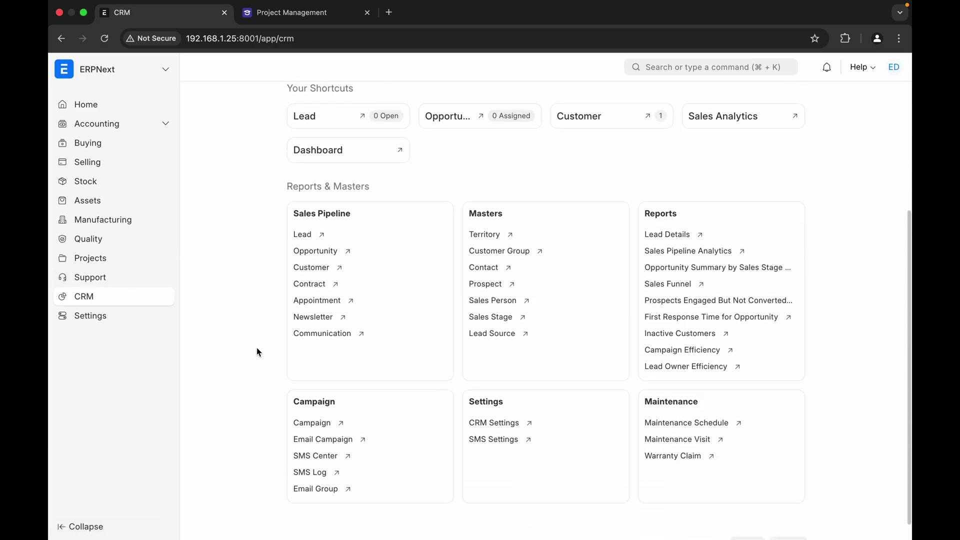
left_click(323, 251)
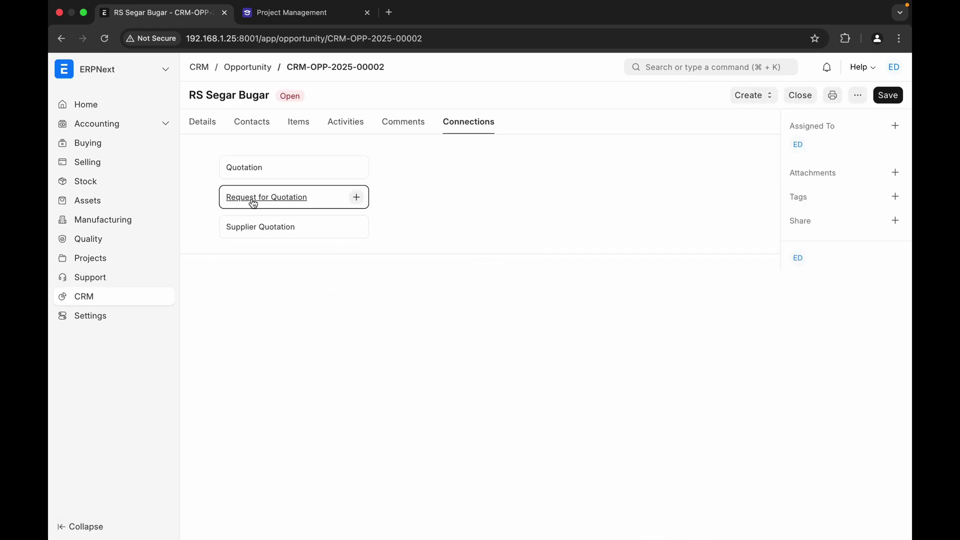
left_click(211, 129)
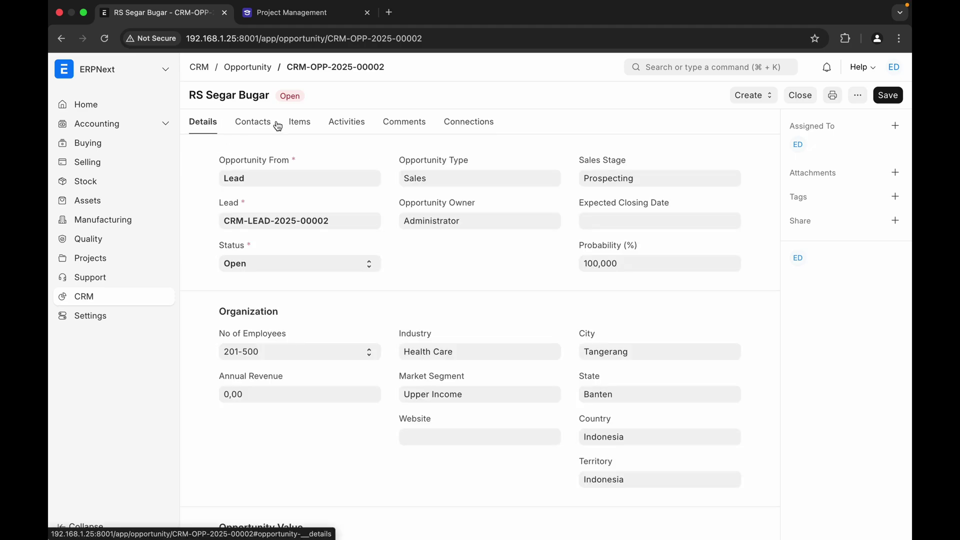
left_click(748, 96)
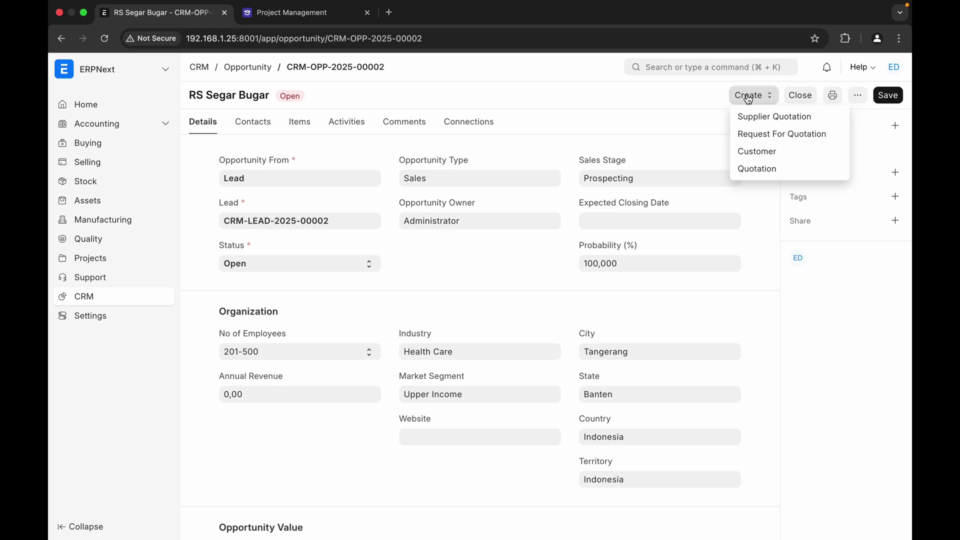
left_click(751, 170)
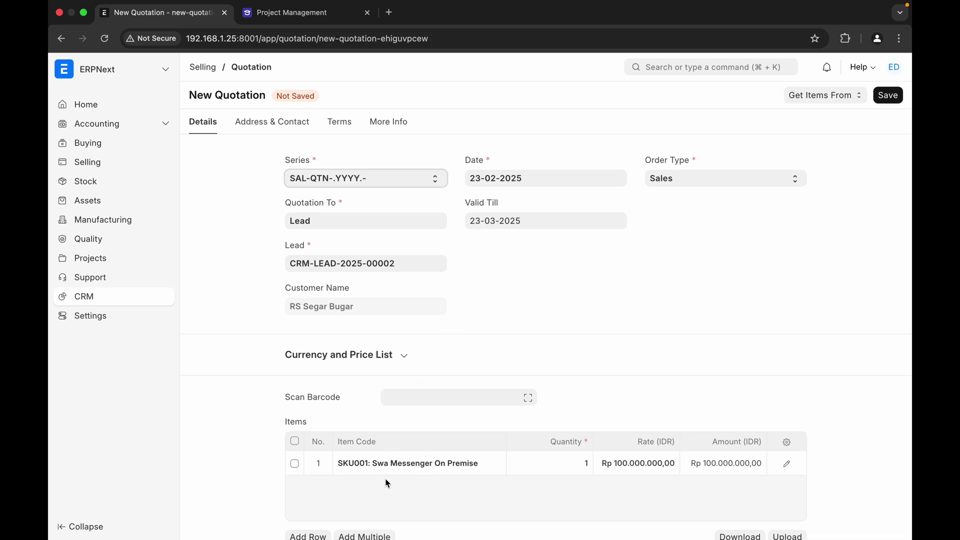
scroll(385, 481, "down", 5)
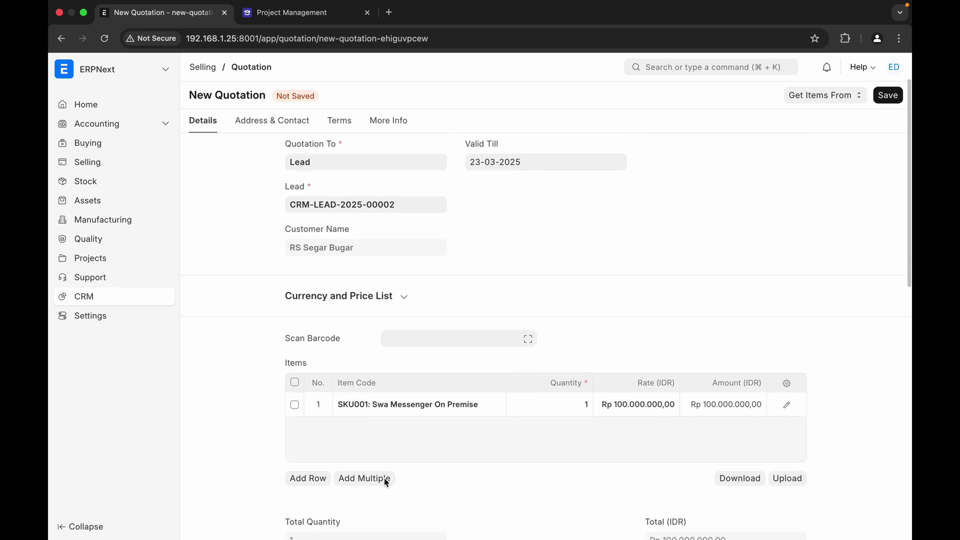
scroll(386, 482, "down", 5)
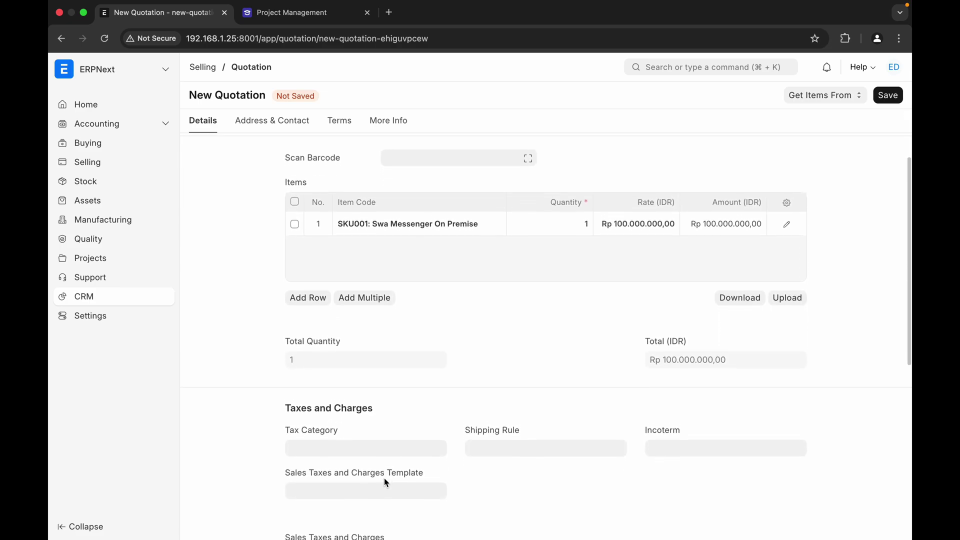
scroll(385, 481, "down", 2)
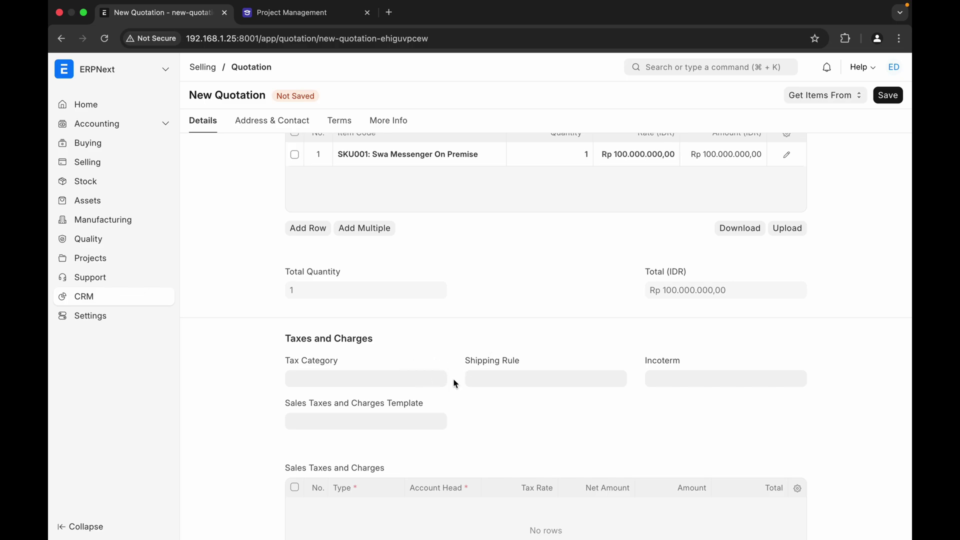
scroll(472, 425, "down", 4)
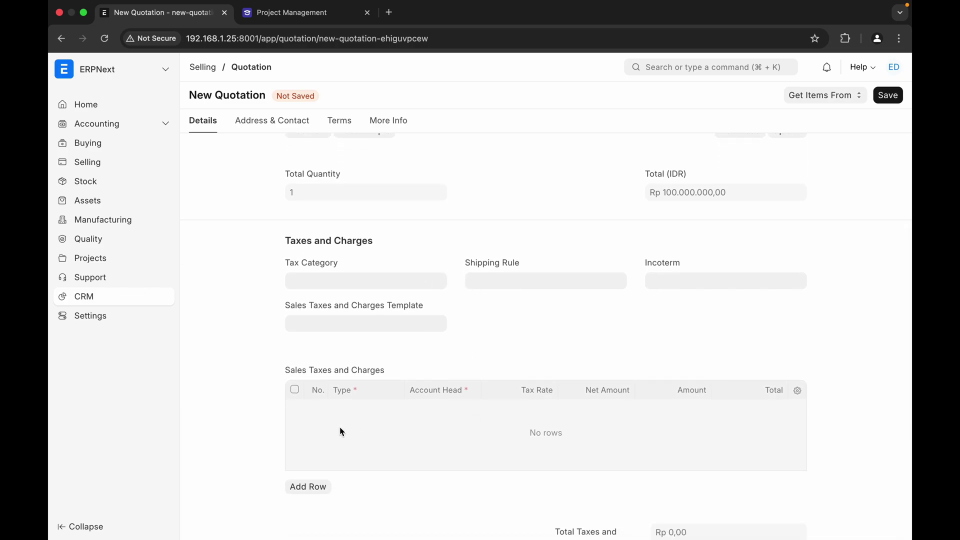
scroll(422, 457, "down", 7)
scroll(424, 459, "down", 2)
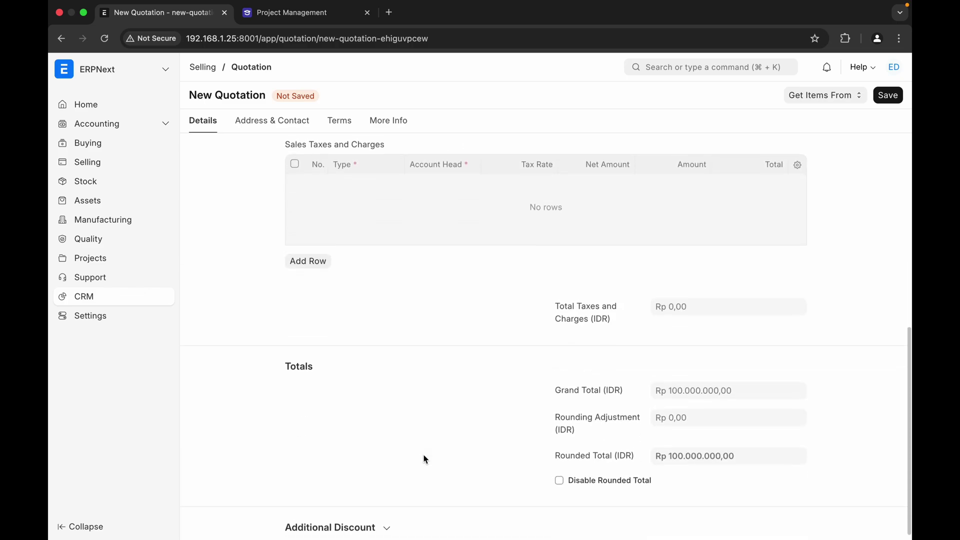
scroll(451, 370, "up", 20)
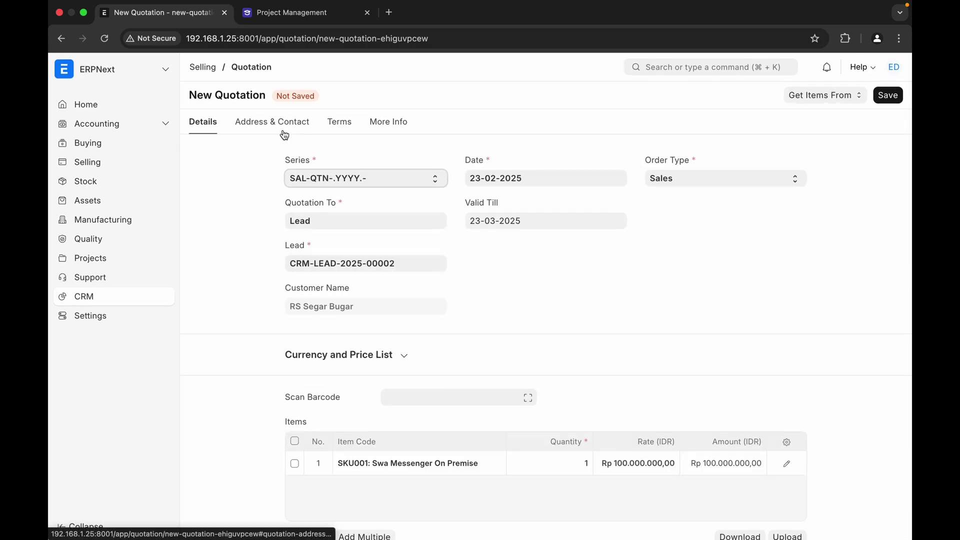
- On the Terms tab, add payment schedule rows Uang Muka 50% and Pelunasan 50%
left_click(284, 131)
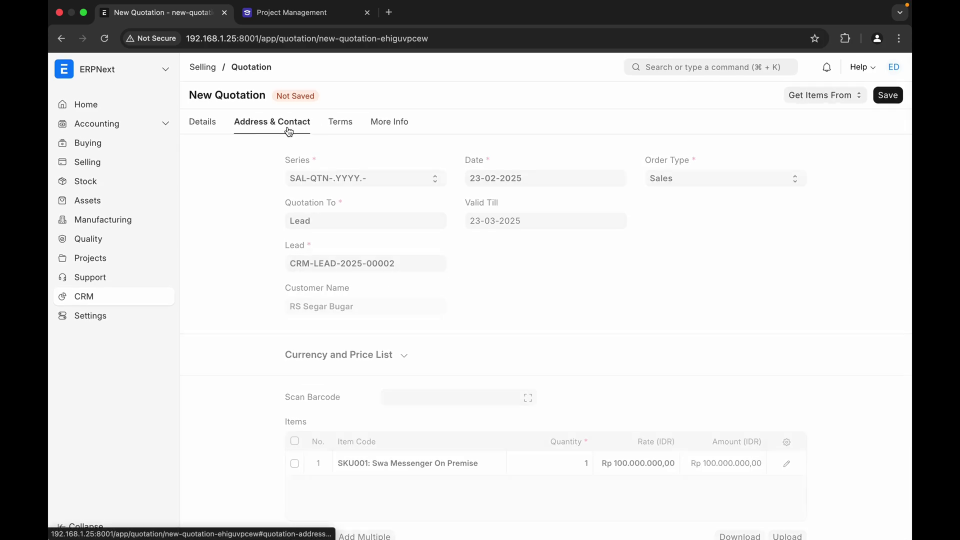
left_click(339, 129)
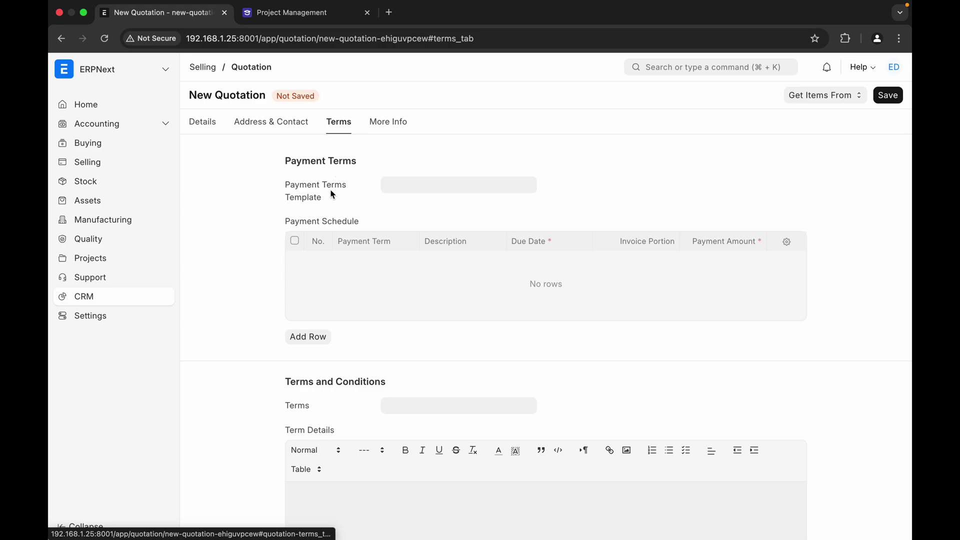
left_click(415, 188)
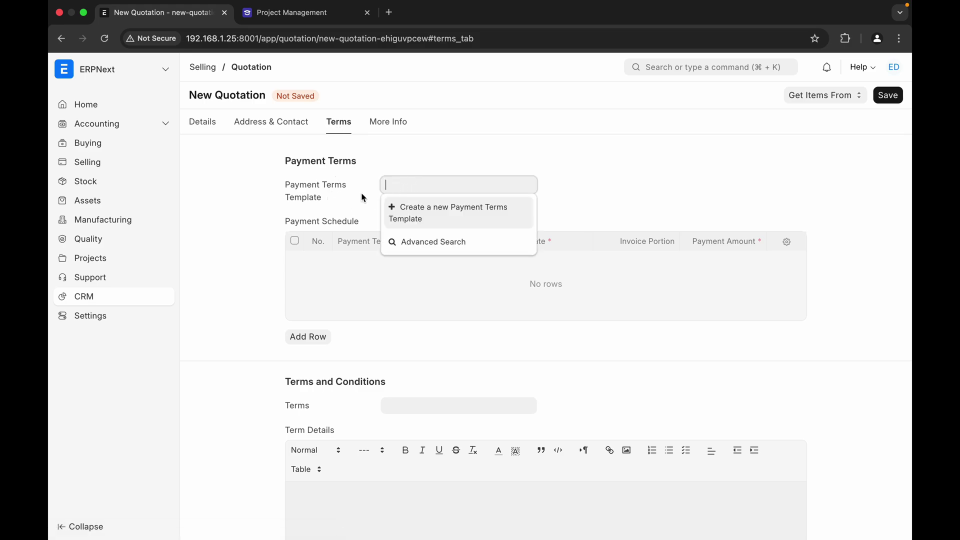
left_click(337, 196)
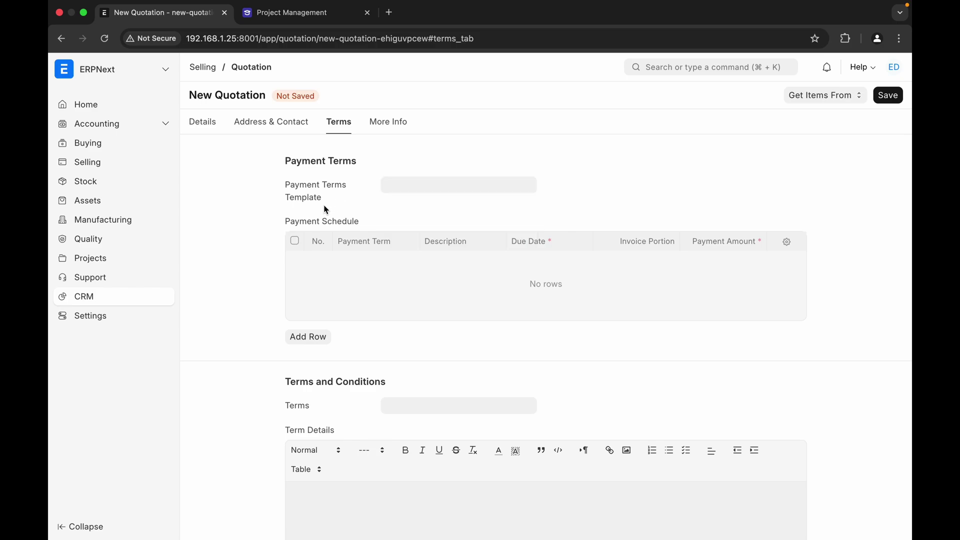
left_click(302, 342)
left_click(370, 262)
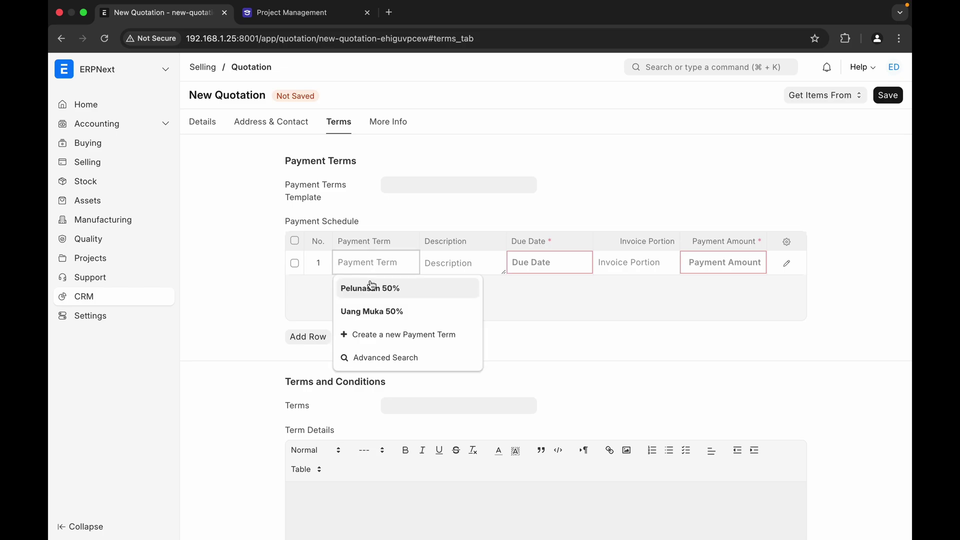
left_click(364, 312)
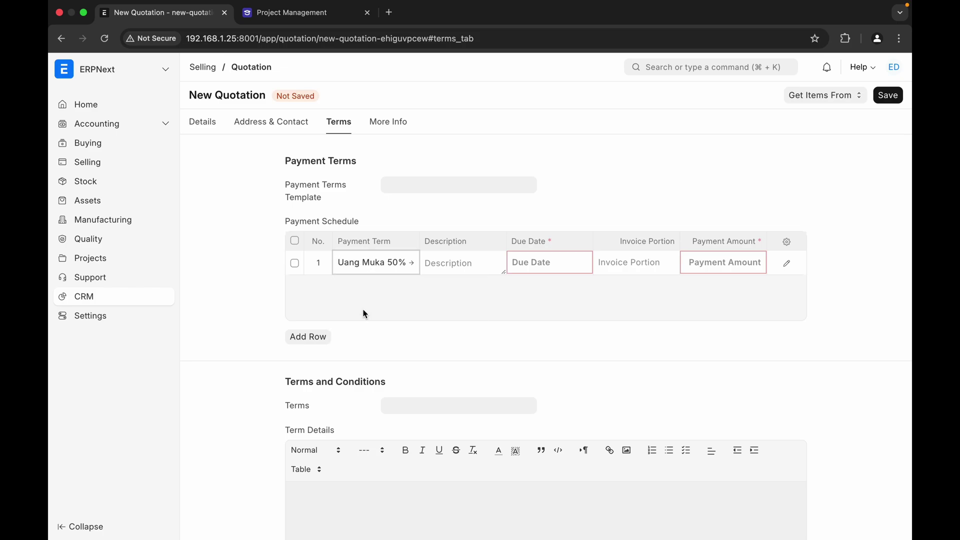
left_click(308, 336)
left_click(374, 283)
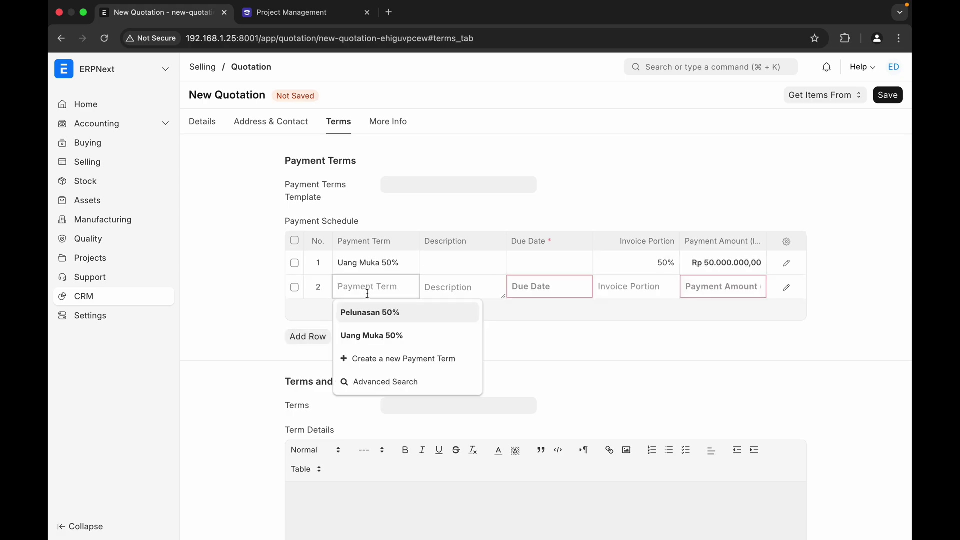
left_click(365, 312)
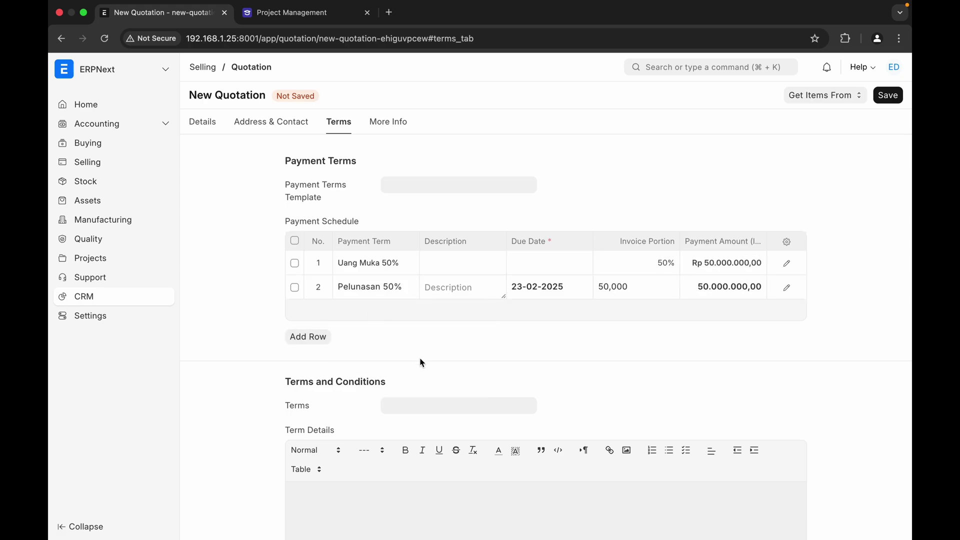
- Set the due dates to 25-02-2025 and 28-02-2025, then save the quotation draft
left_click(544, 267)
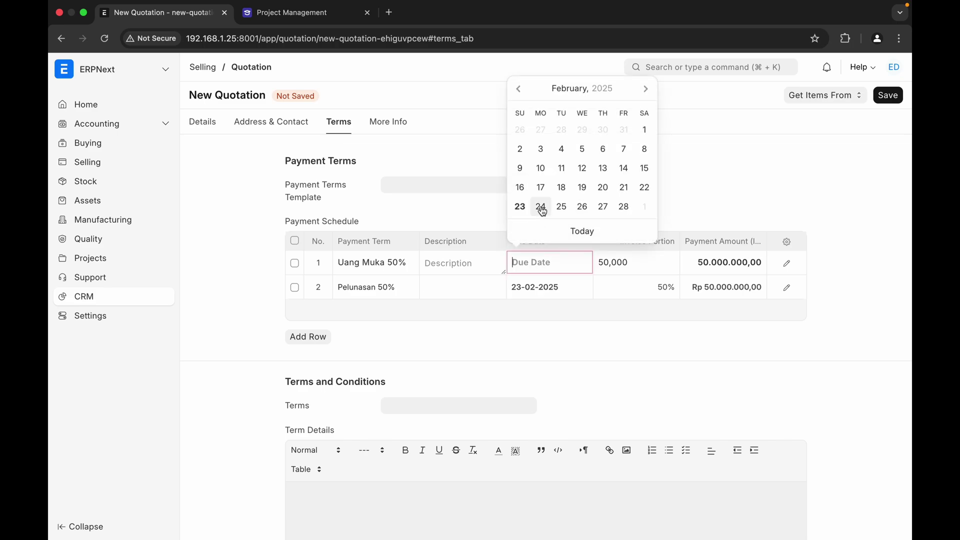
left_click(560, 210)
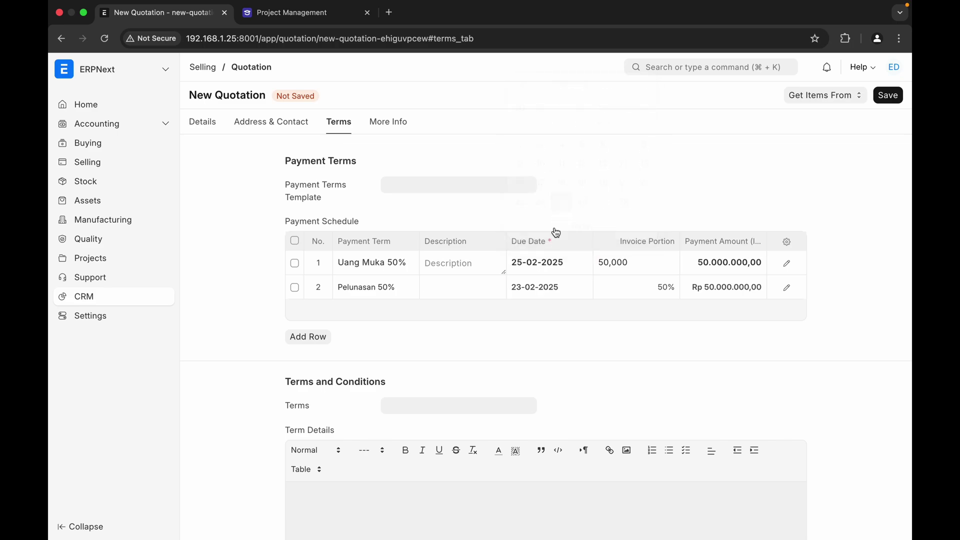
left_click(540, 286)
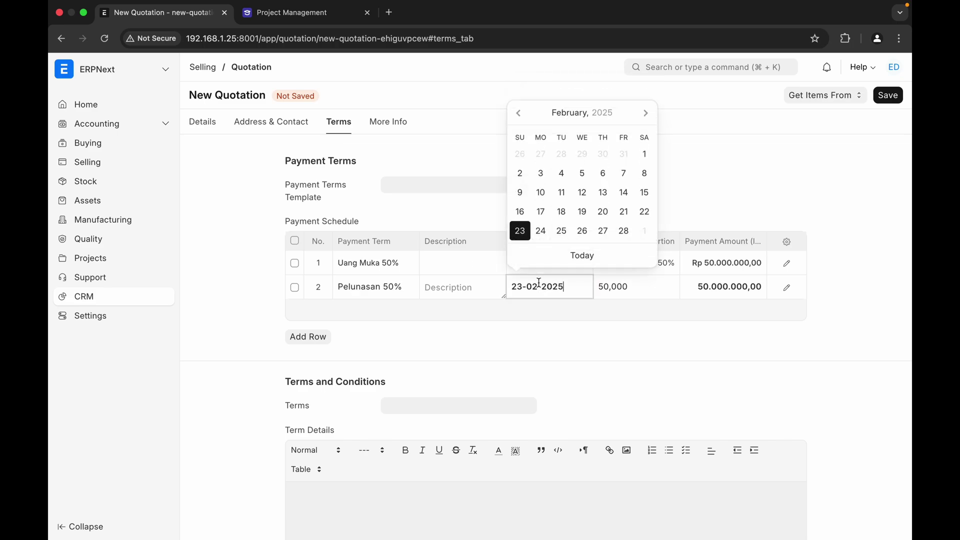
left_click(624, 230)
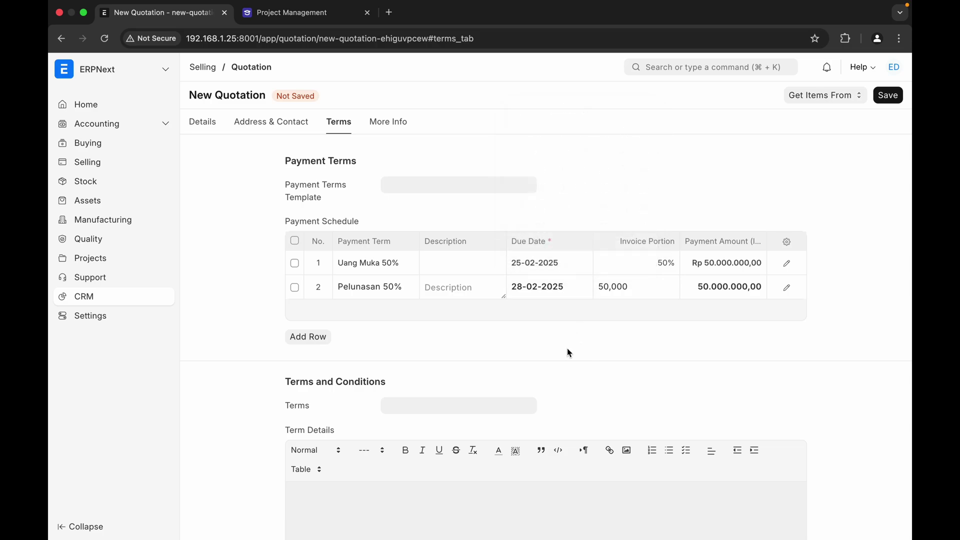
left_click(892, 99)
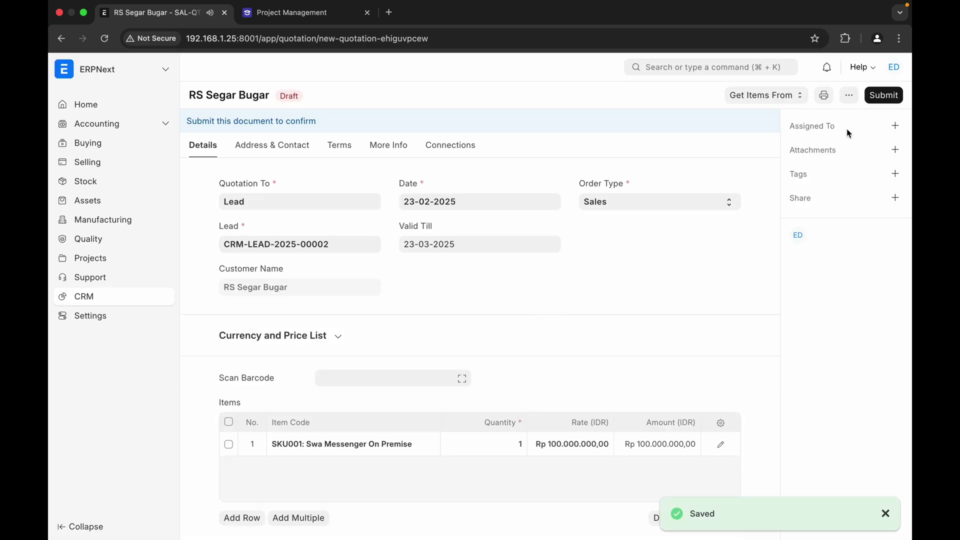
- Submit the saved quotation and confirm the permanent submission, making its status Open
left_click(880, 98)
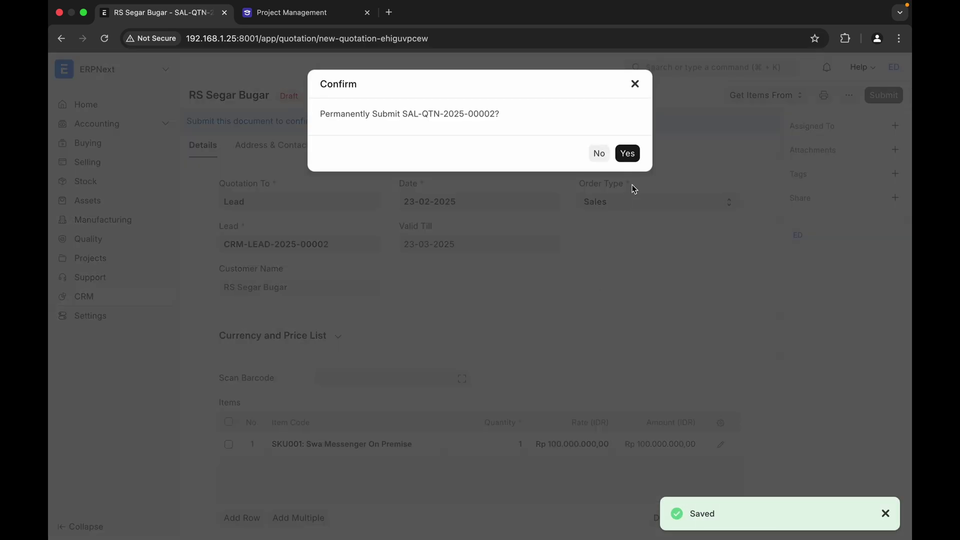
left_click(627, 155)
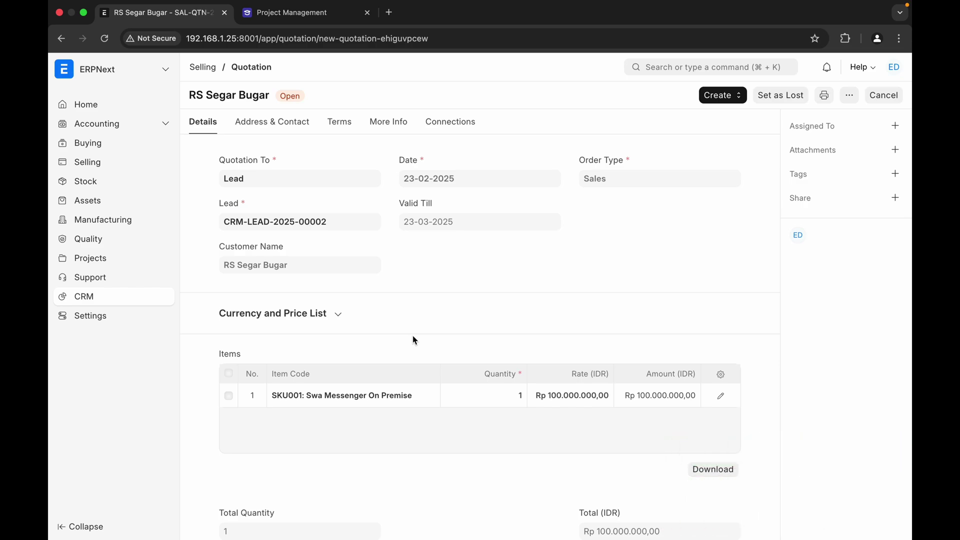
scroll(413, 340, "down", 6)
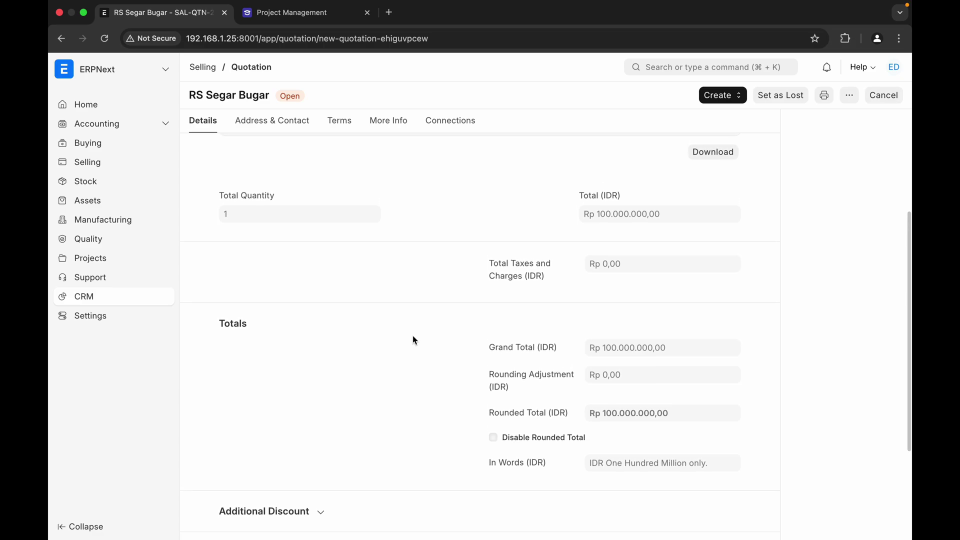
scroll(414, 340, "up", 2)
scroll(412, 340, "up", 5)
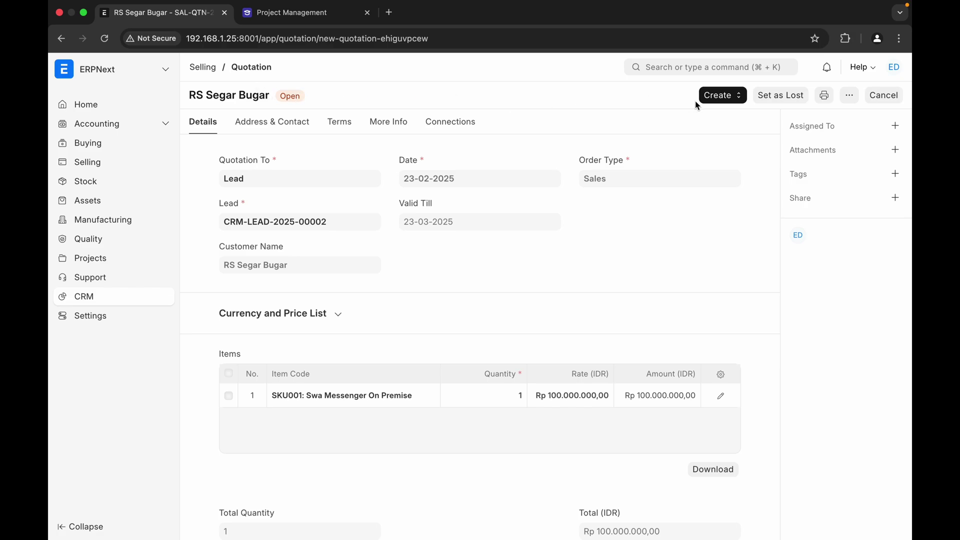
left_click(719, 98)
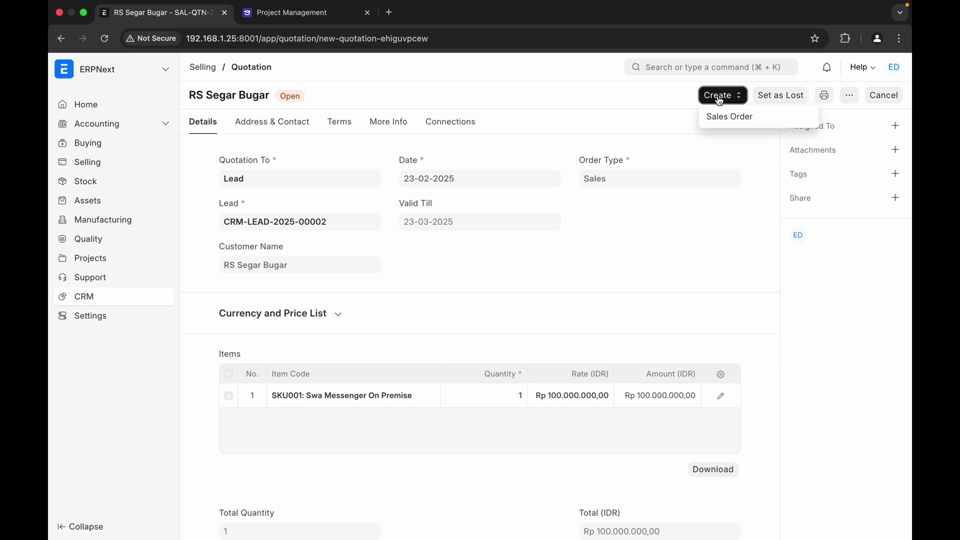
left_click(584, 115)
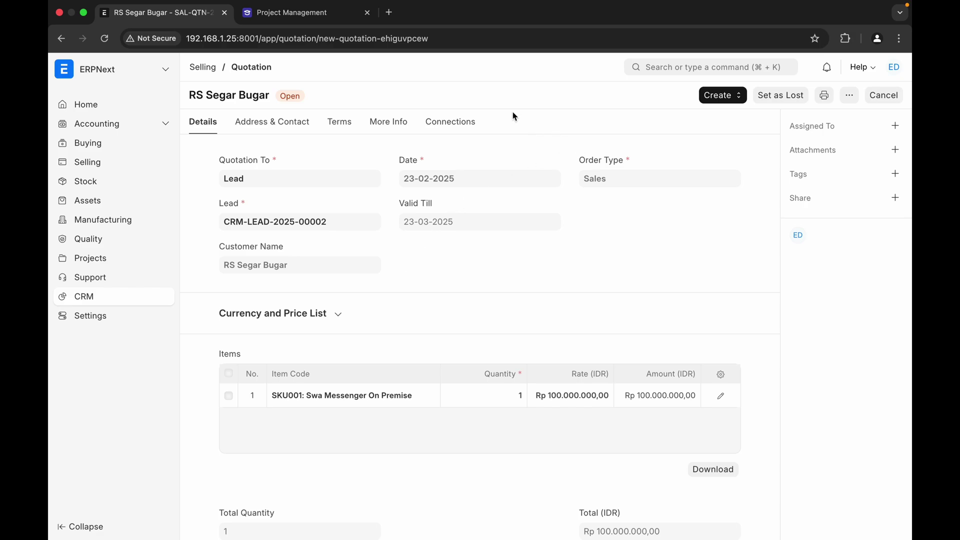
left_click(717, 102)
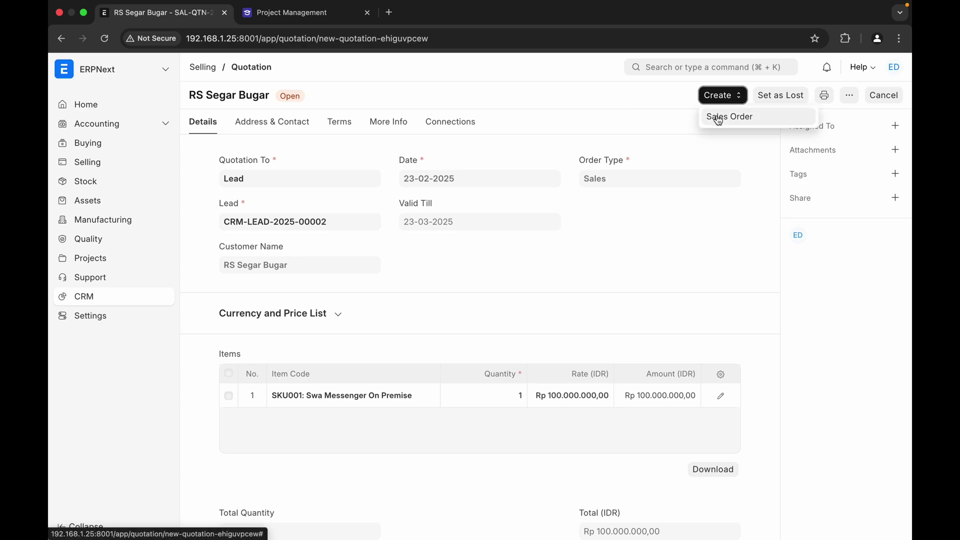
left_click(718, 117)
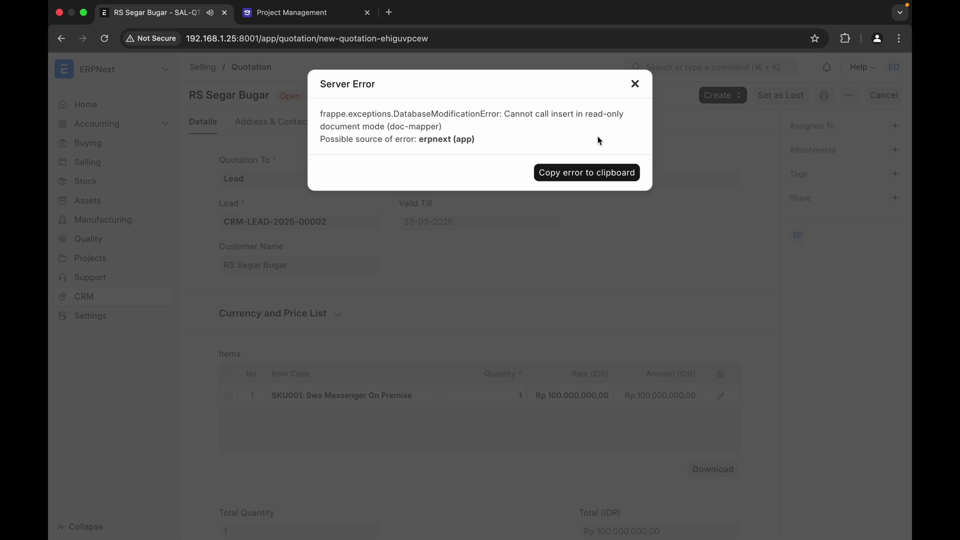
left_click(634, 85)
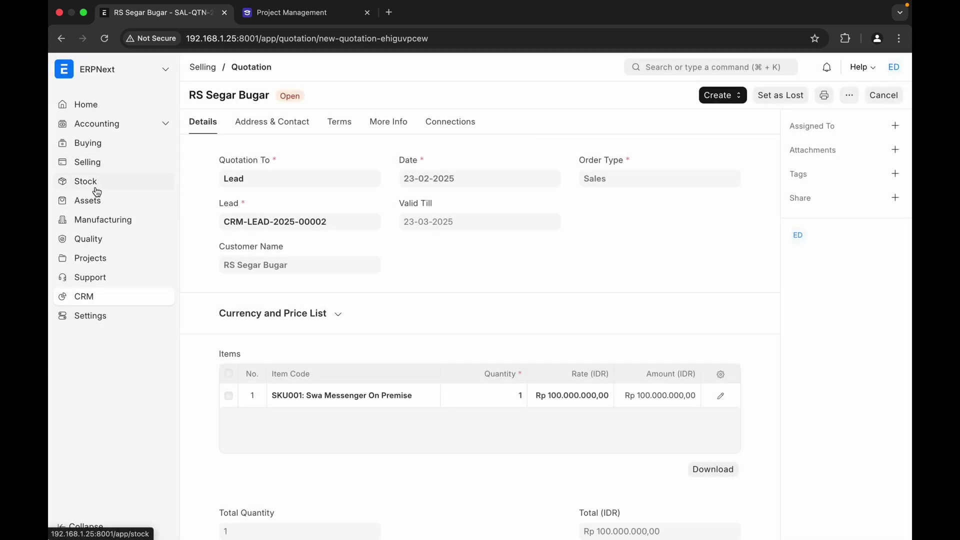
- Open the RS Segar Bugar quotation from the Selling workspace's quotation list
left_click(91, 165)
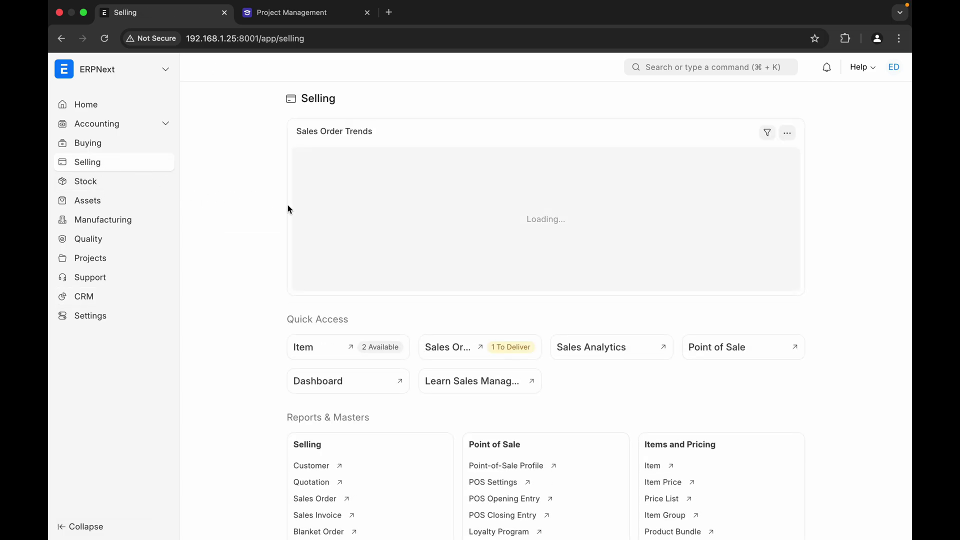
scroll(381, 432, "down", 2)
scroll(382, 433, "down", 1)
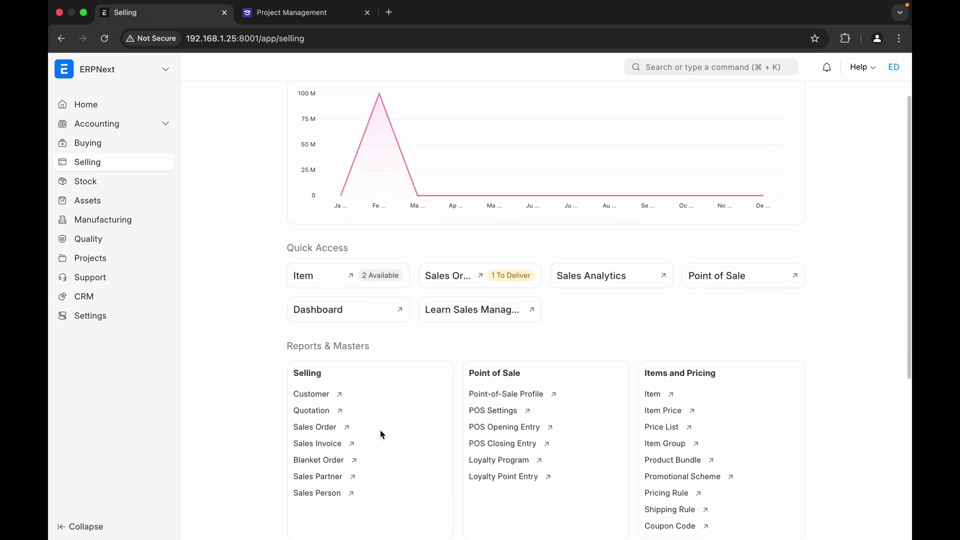
left_click(314, 410)
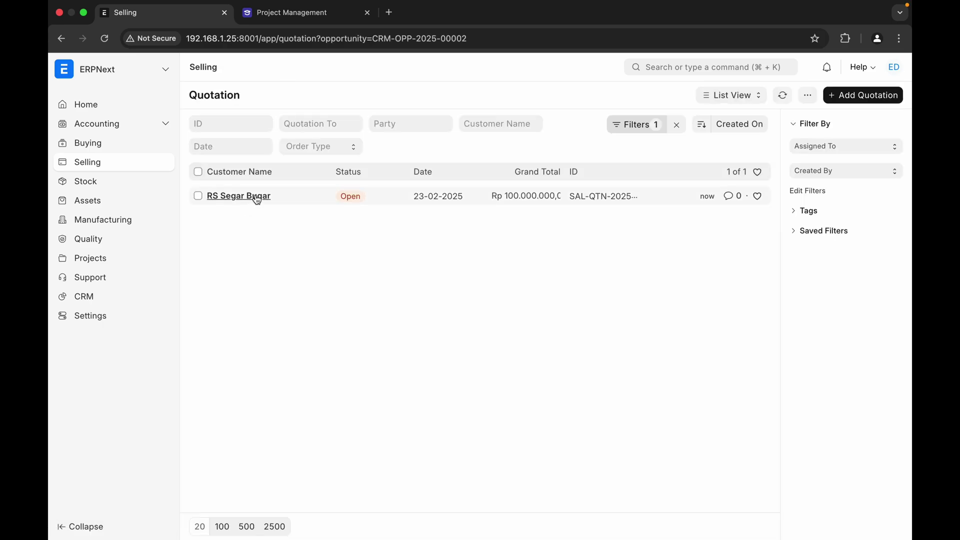
left_click(250, 199)
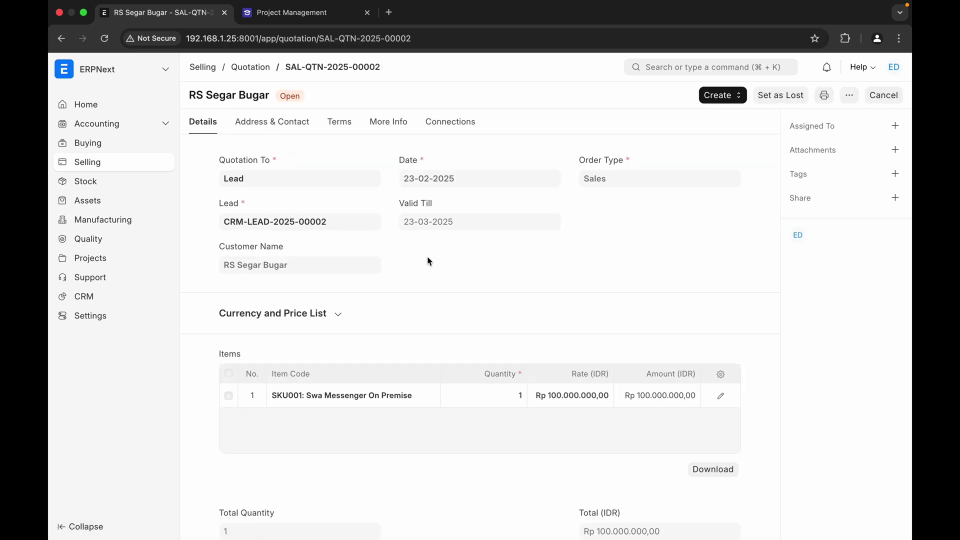
- Attempt Create > Sales Order, dismiss the server error, and go back to Selling
left_click(733, 104)
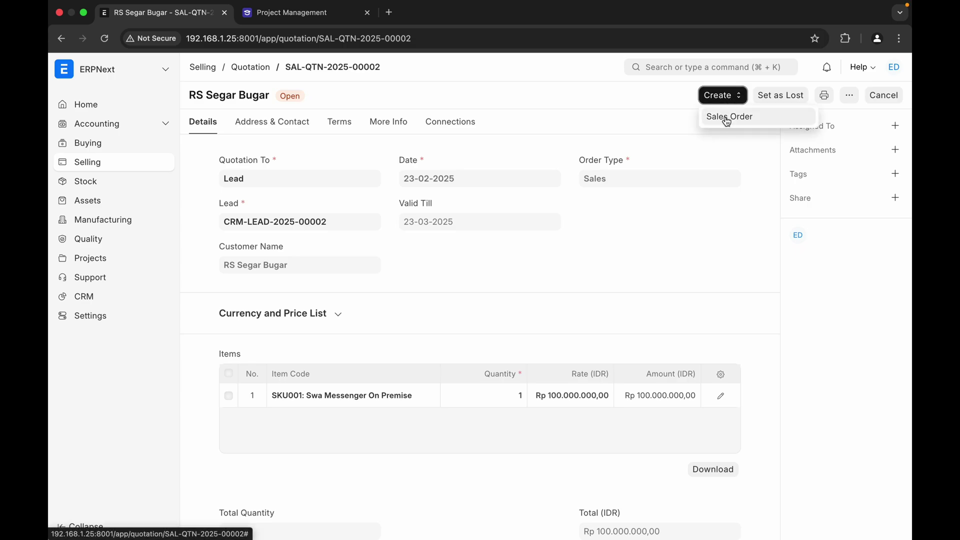
left_click(725, 119)
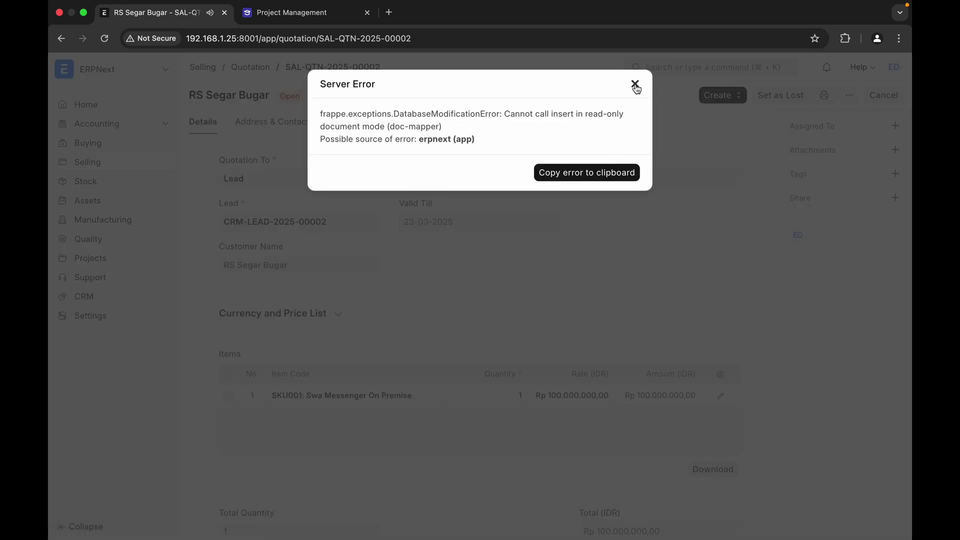
left_click(635, 84)
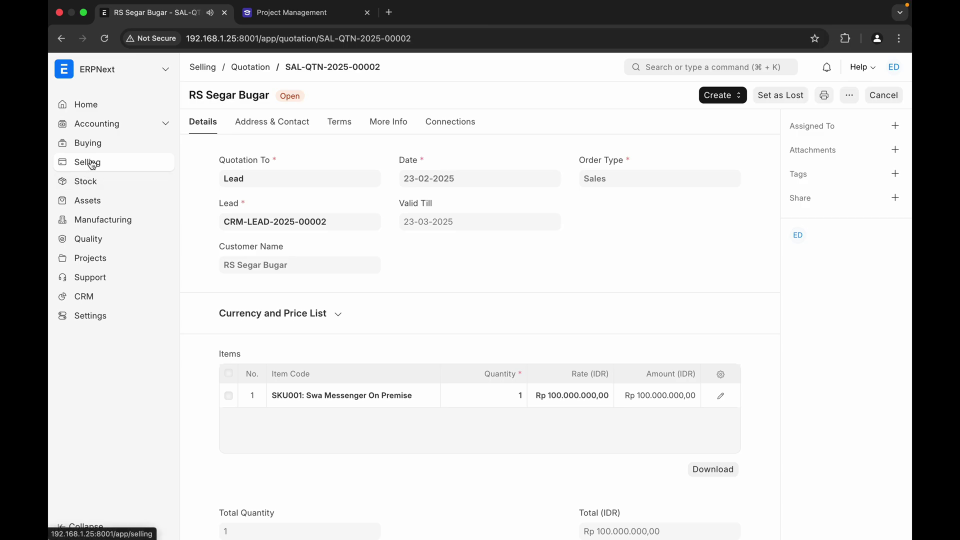
left_click(92, 165)
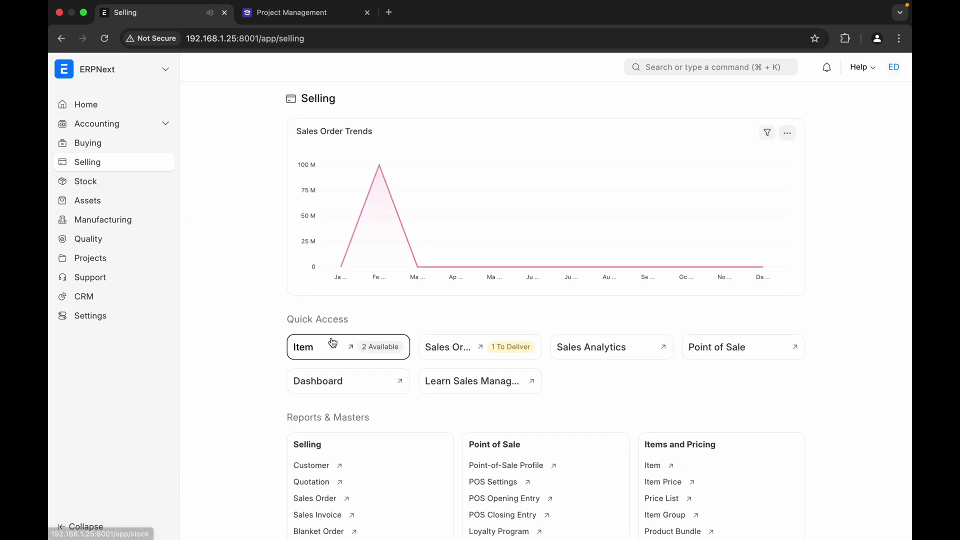
scroll(260, 446, "down", 1)
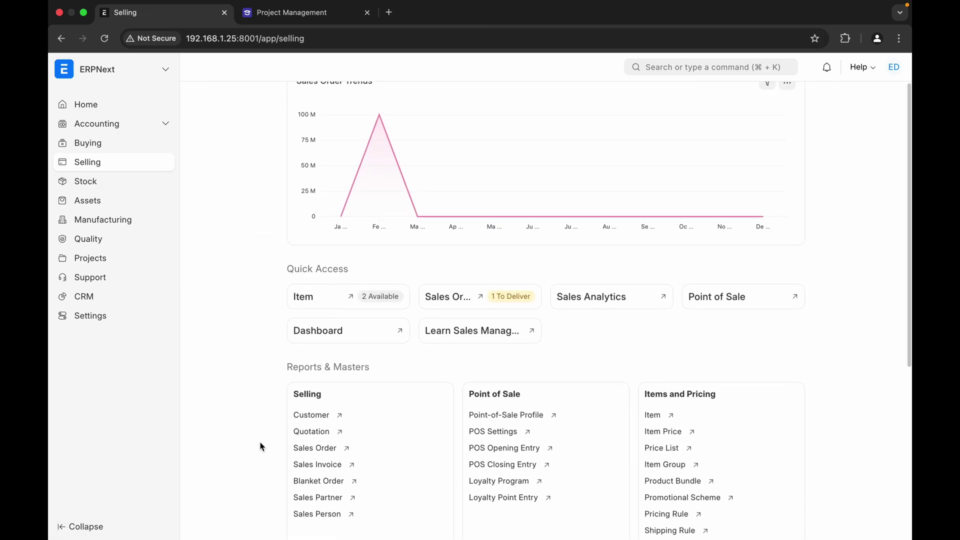
- Start a new sales order, check the Customer suggestions without choosing, and leave for CRM
left_click(302, 447)
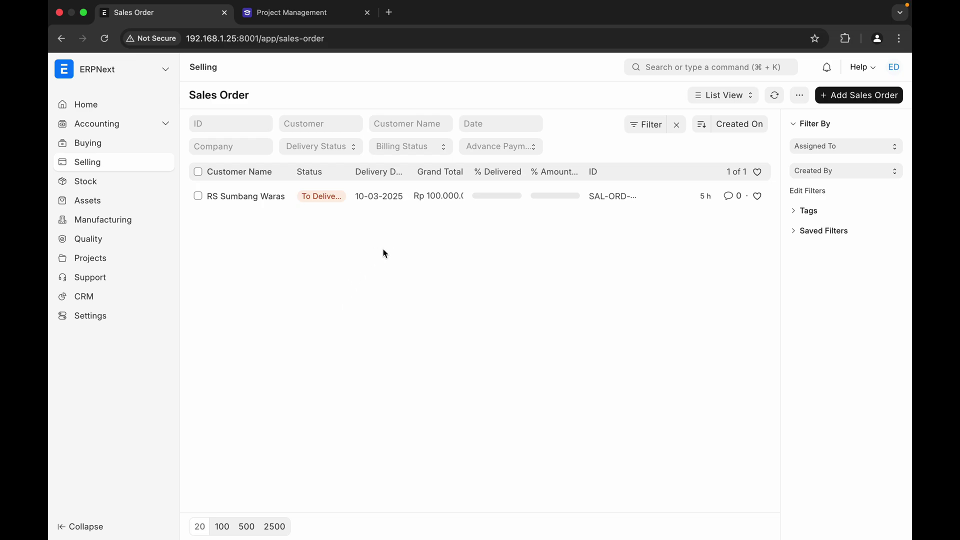
left_click(855, 98)
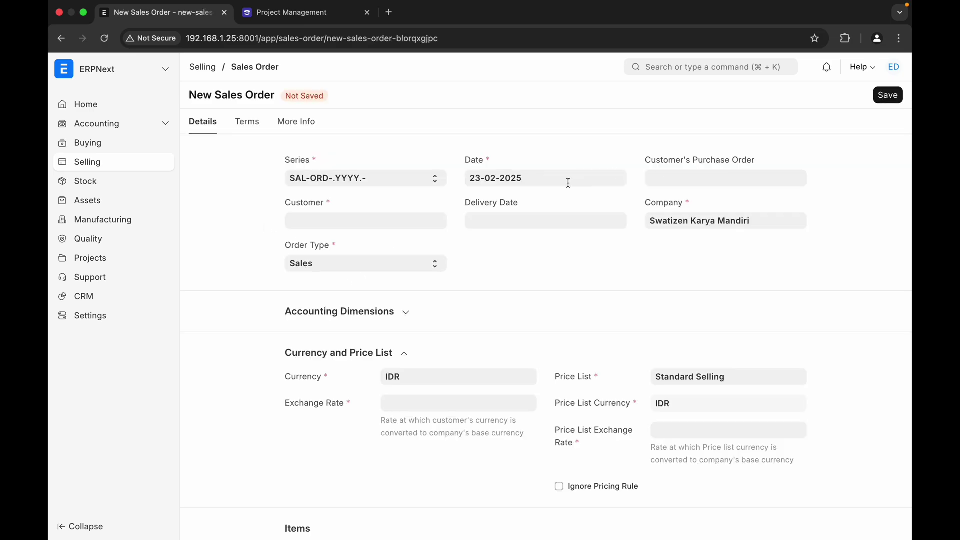
left_click(400, 224)
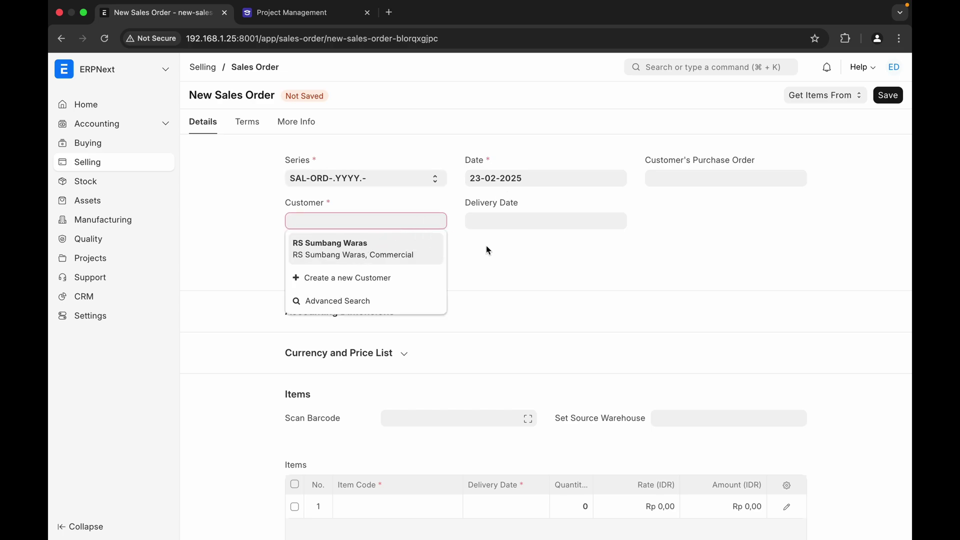
left_click(519, 315)
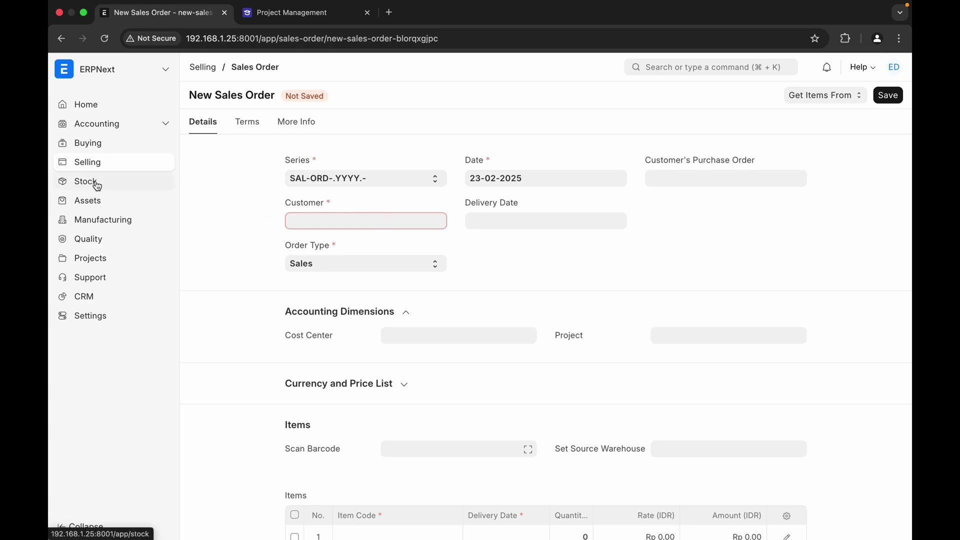
left_click(88, 299)
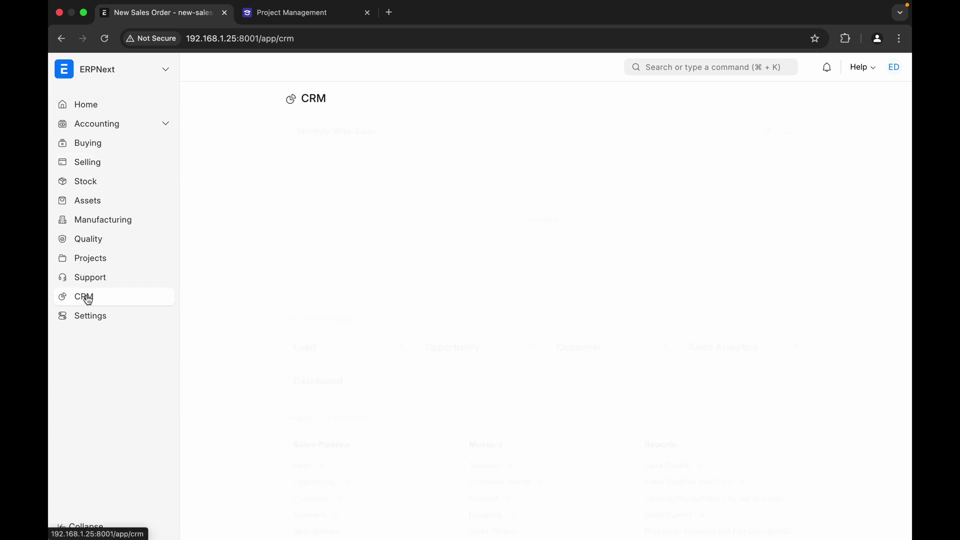
- Create a customer from the RS Segar Bugar opportunity via its Create menu
scroll(254, 393, "down", 3)
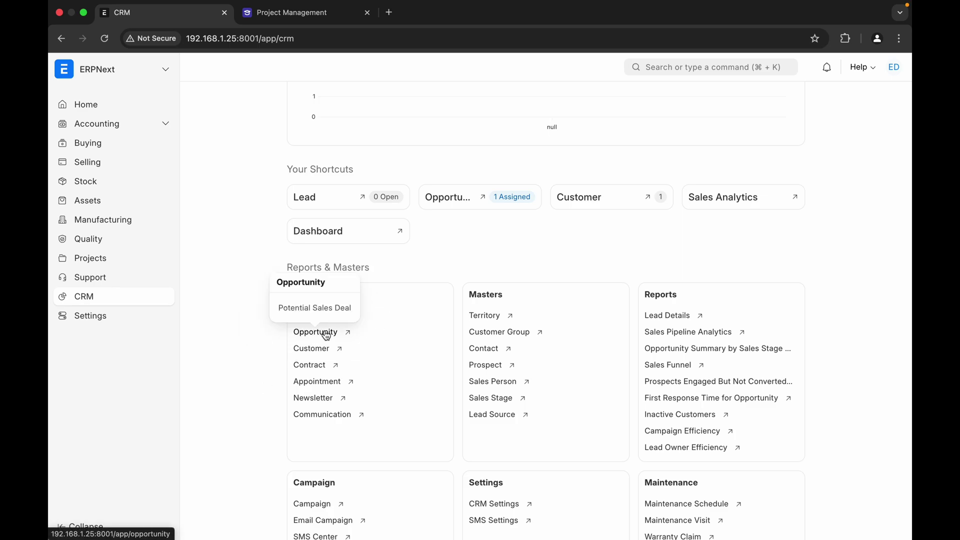
left_click(329, 333)
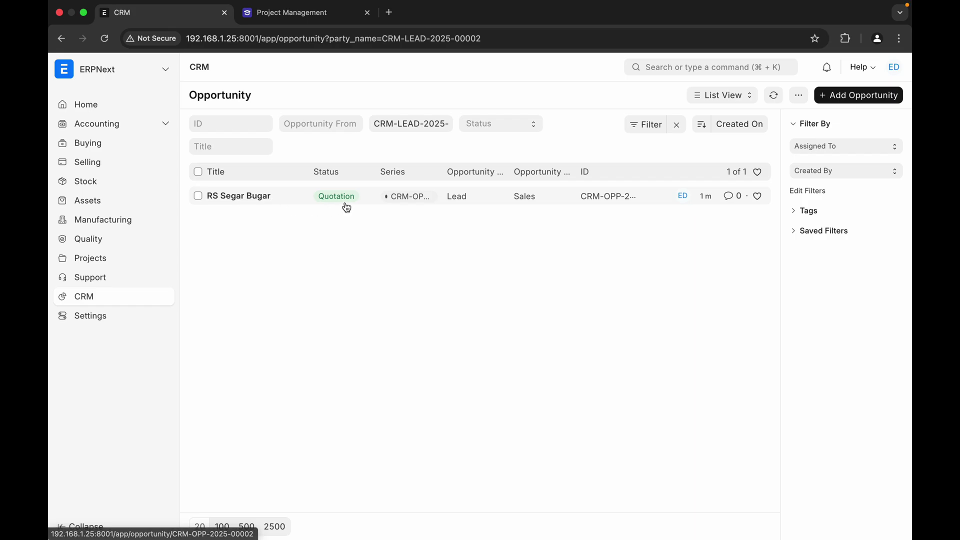
left_click(258, 199)
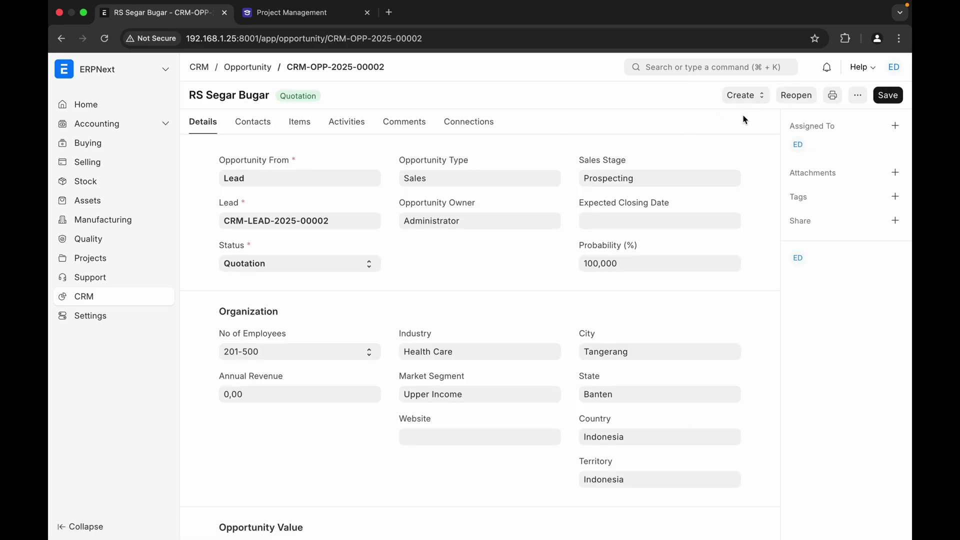
left_click(755, 101)
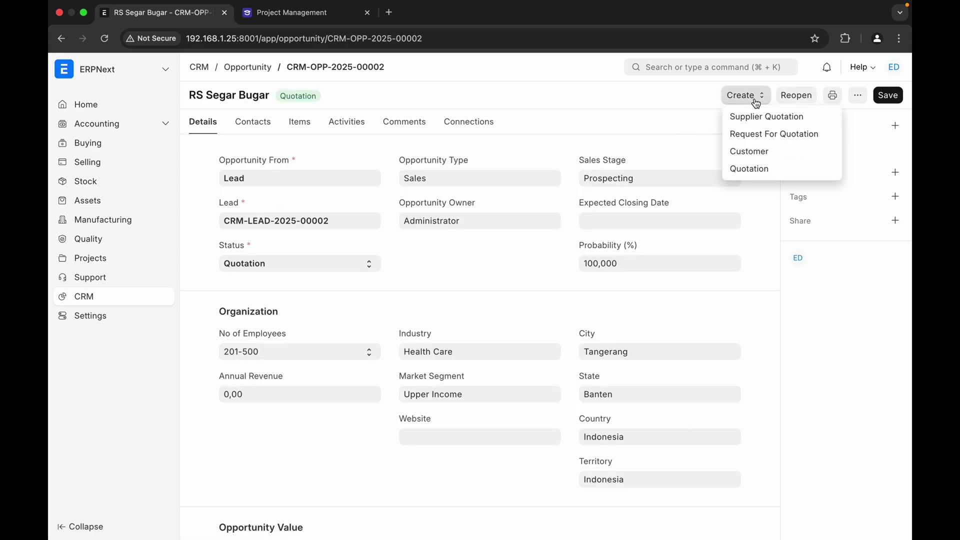
left_click(751, 156)
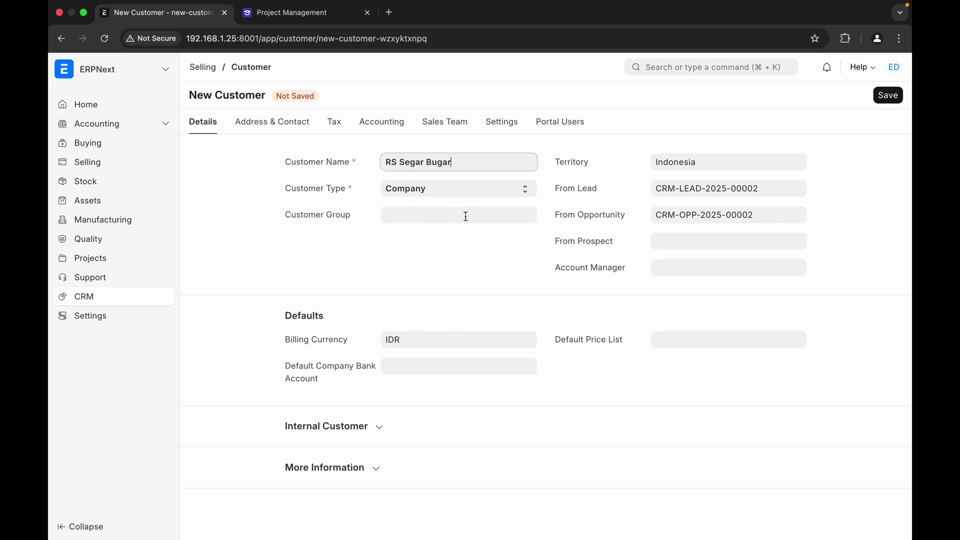
- Set customer group Commercial, leave prospect empty, make Administrator account manager, and save
left_click(441, 220)
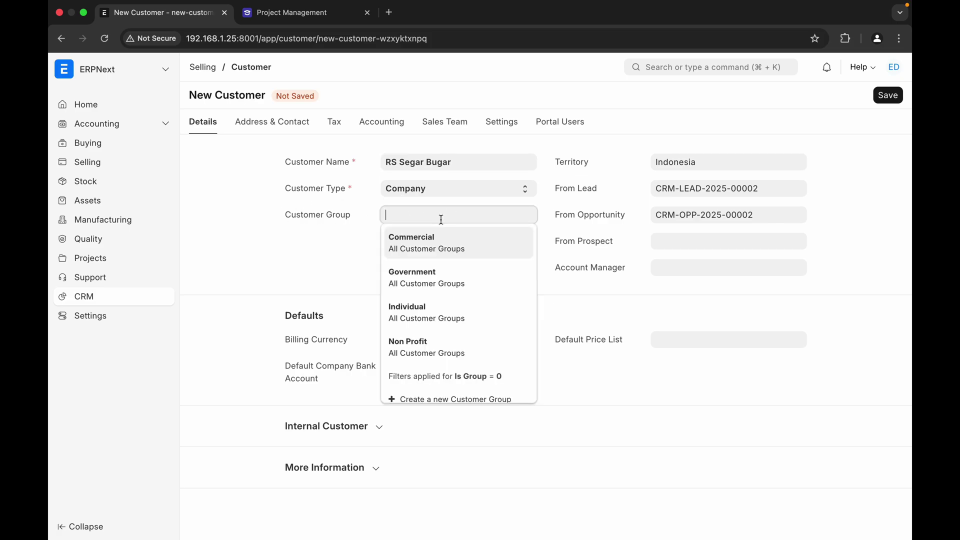
left_click(432, 249)
left_click(675, 241)
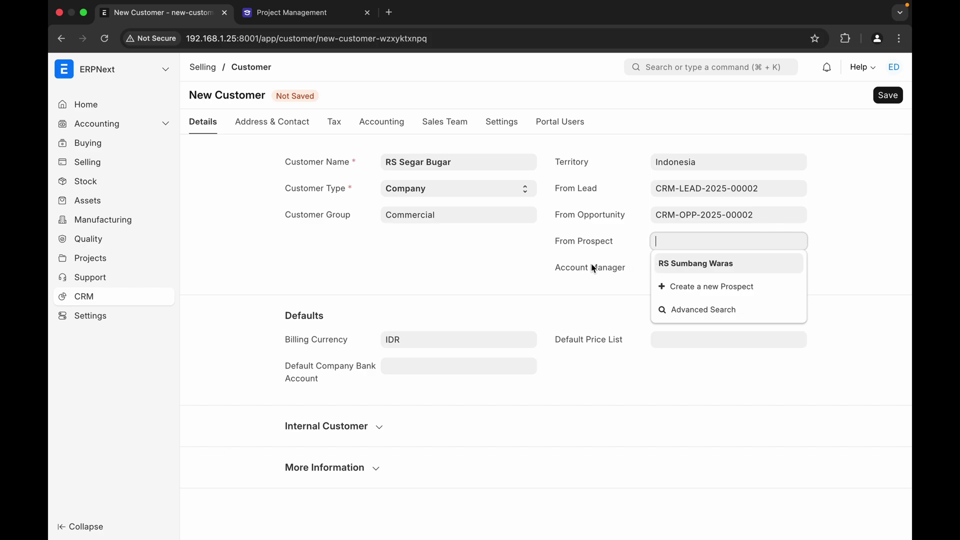
left_click(593, 295)
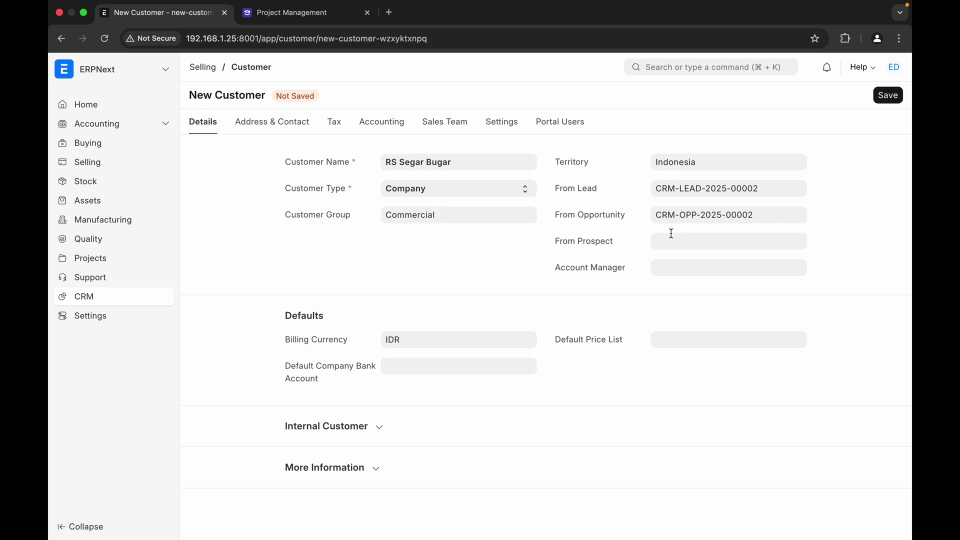
left_click(676, 270)
left_click(683, 299)
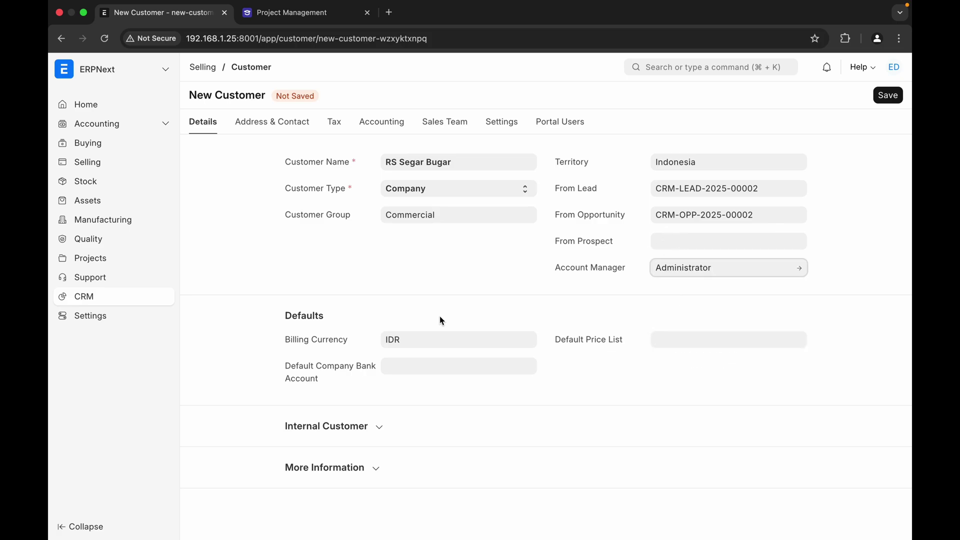
left_click(890, 95)
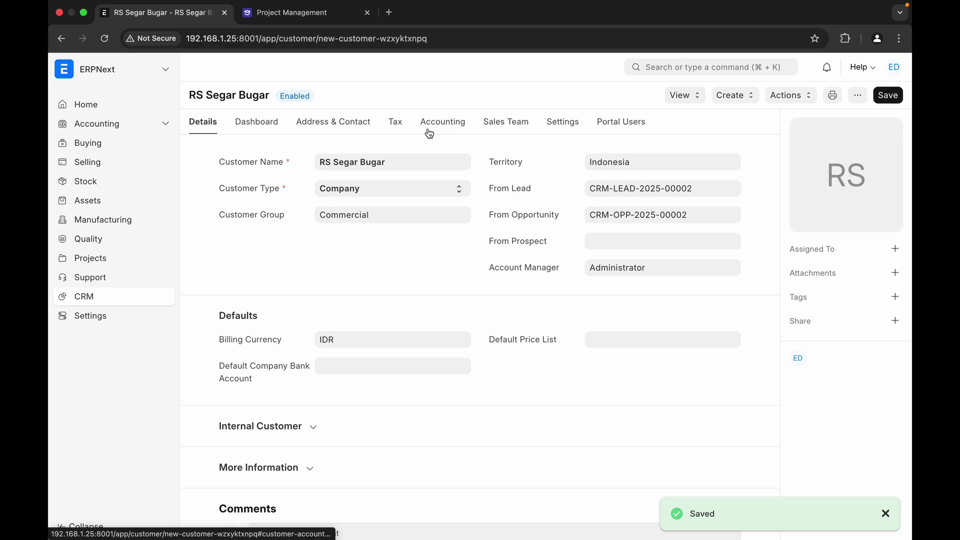
scroll(235, 279, "down", 2)
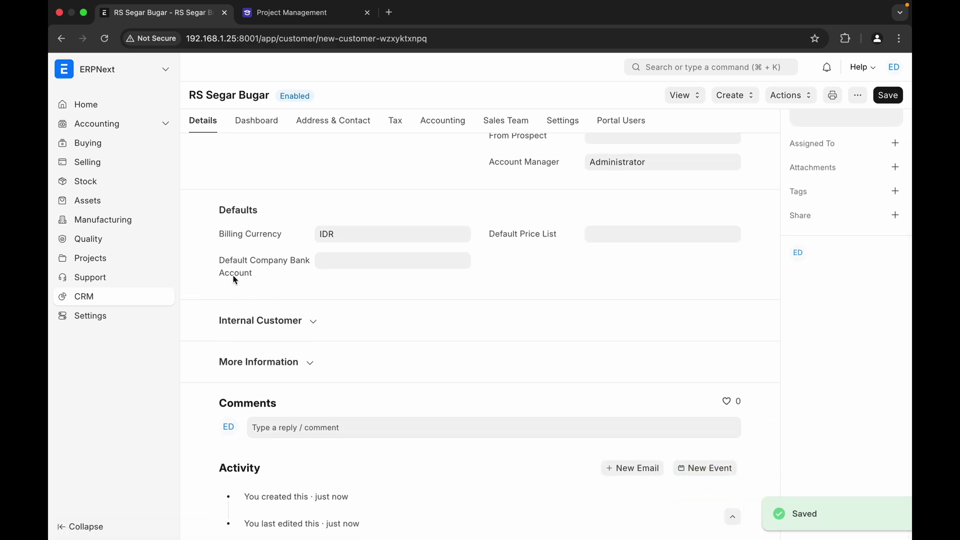
scroll(236, 275, "up", 2)
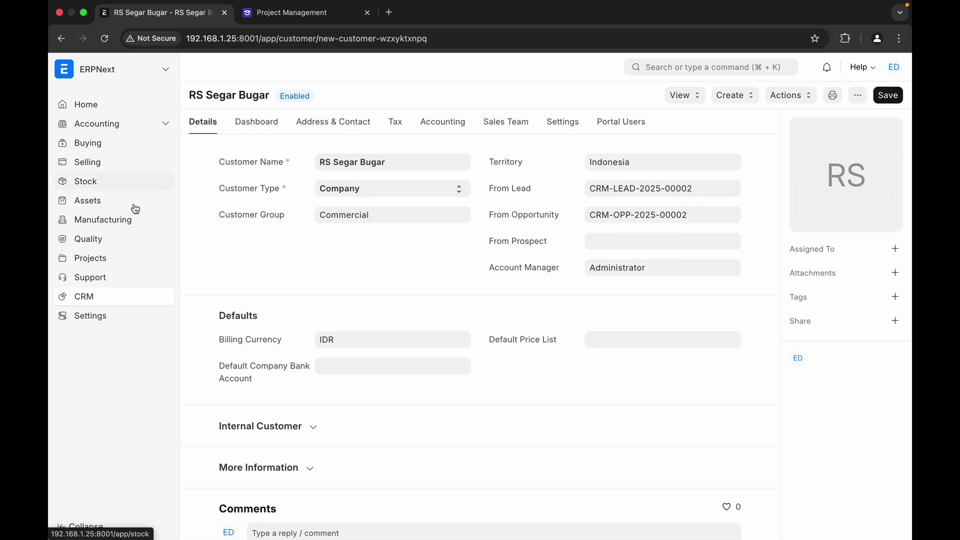
- Start a new sales order from Selling with RS Segar Bugar as the customer
left_click(93, 168)
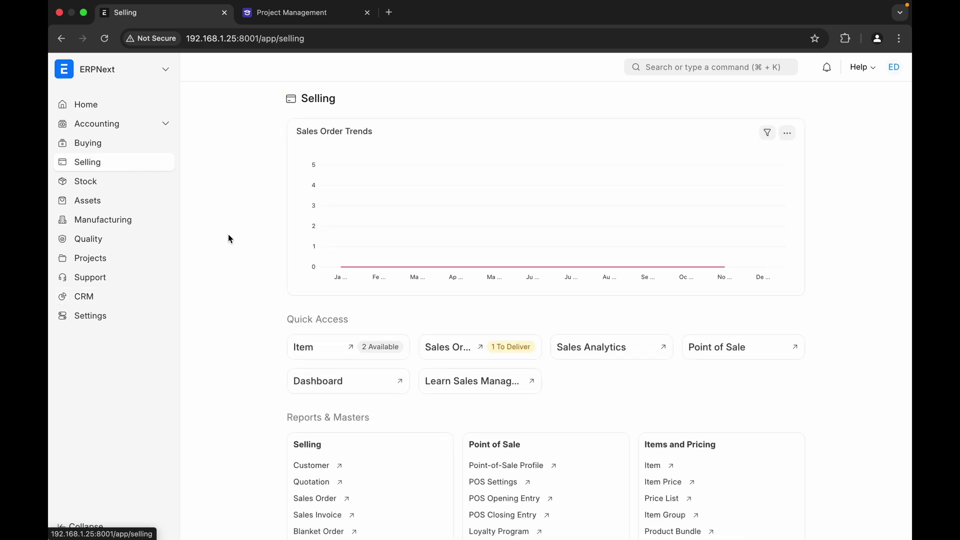
scroll(253, 407, "down", 2)
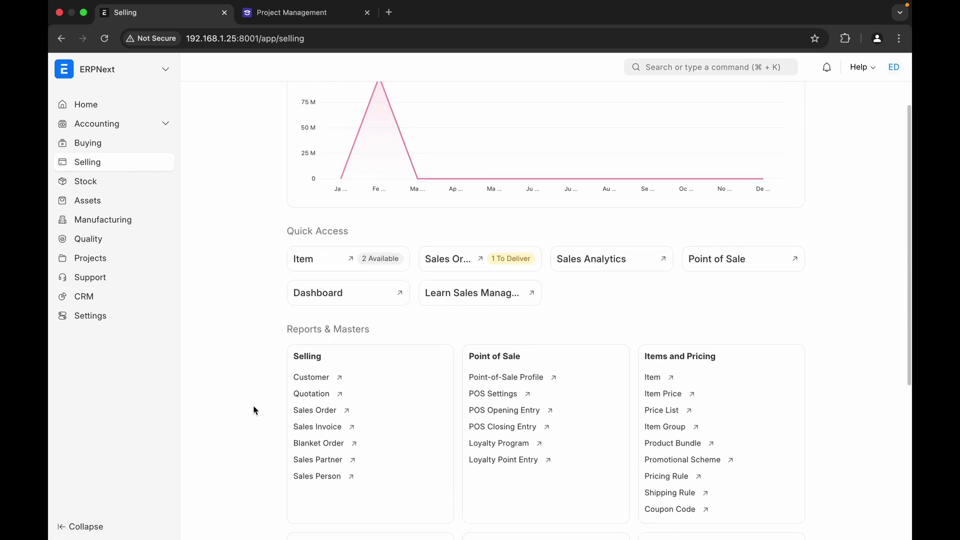
left_click(318, 405)
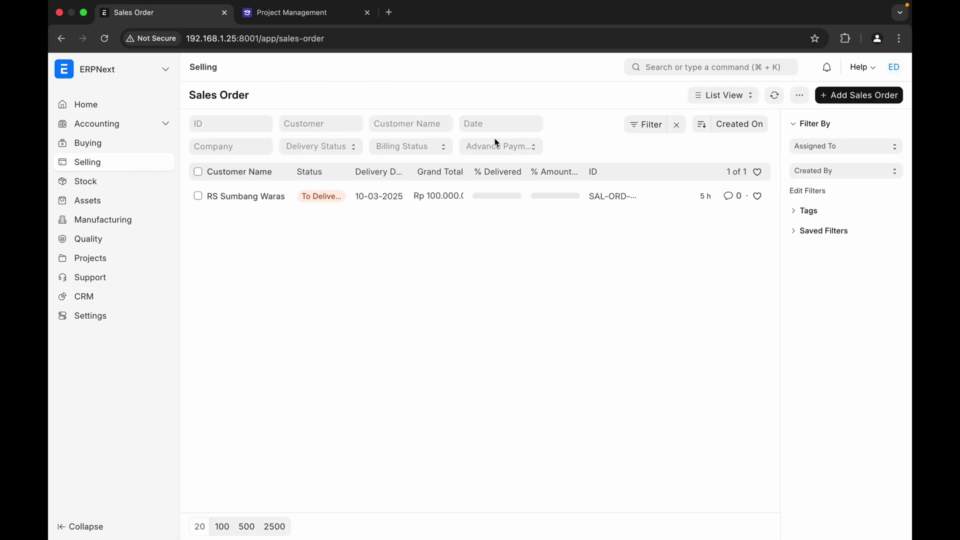
left_click(847, 98)
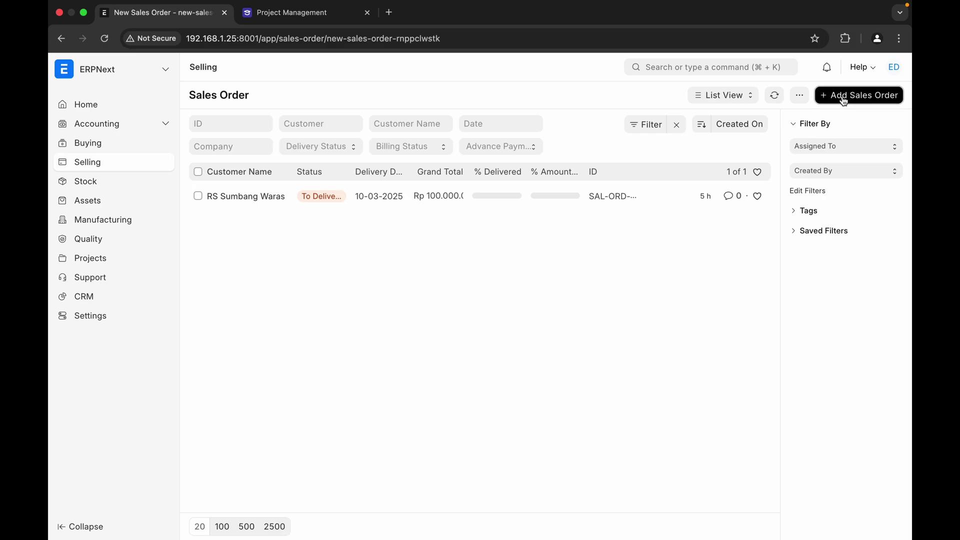
left_click(362, 221)
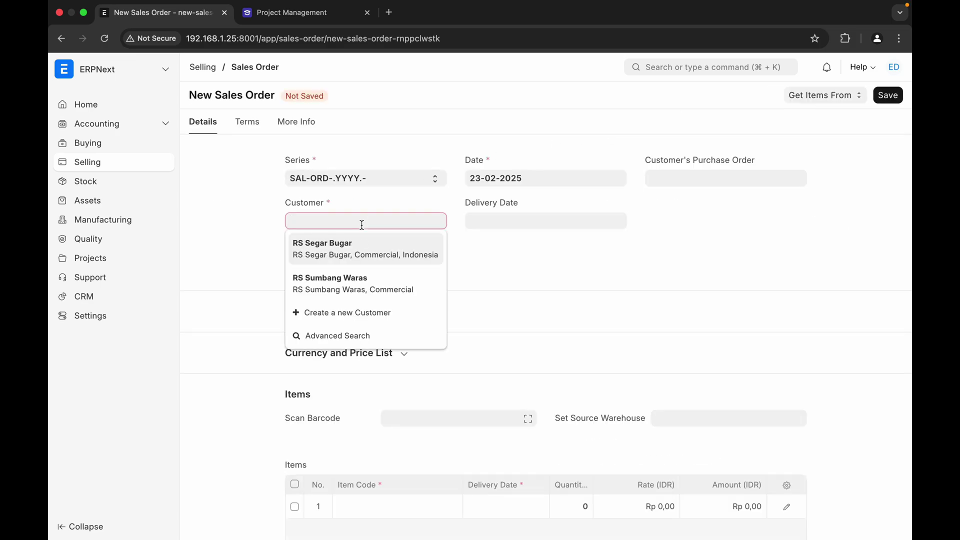
left_click(349, 256)
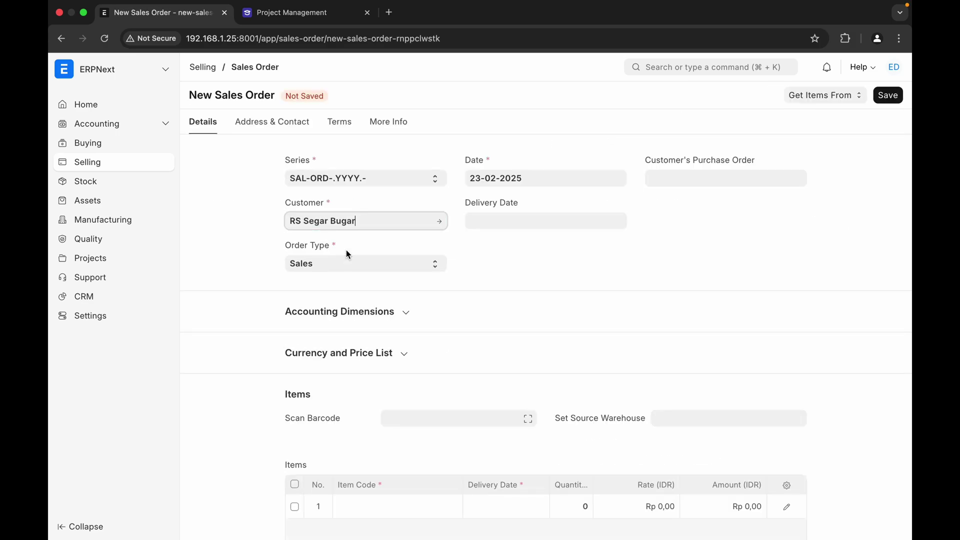
- Set delivery date 31-03-2025, enter the customer's PO number, and PO date 24-02-2025
left_click(503, 217)
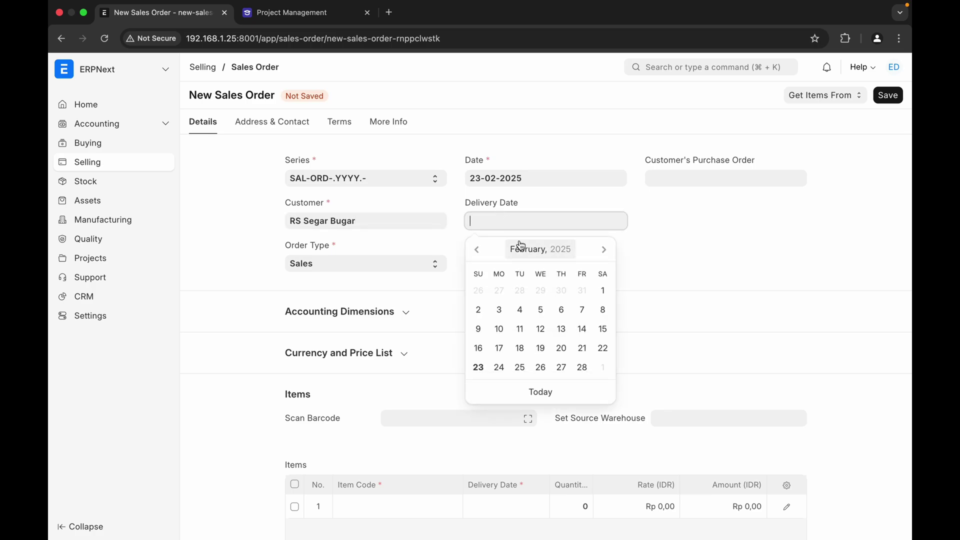
left_click(609, 251)
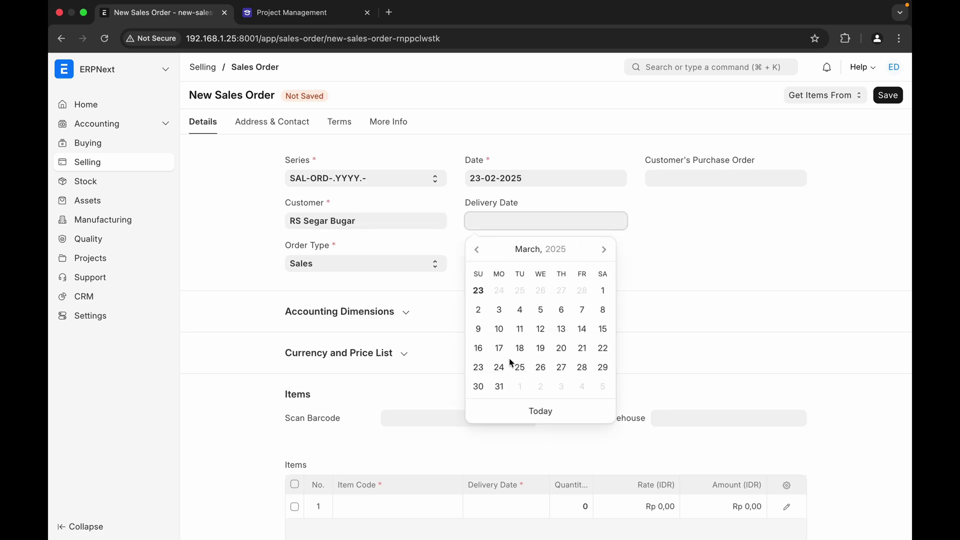
left_click(500, 388)
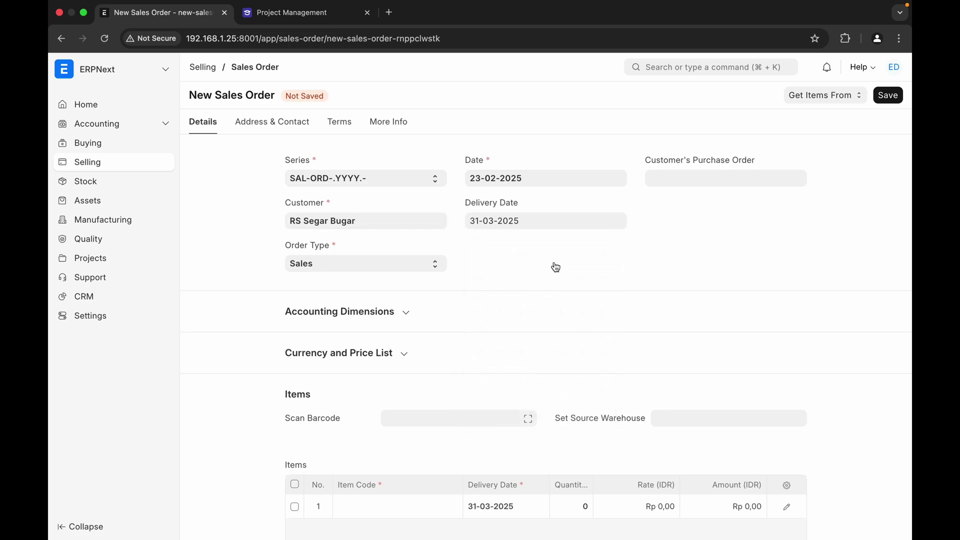
left_click(678, 177)
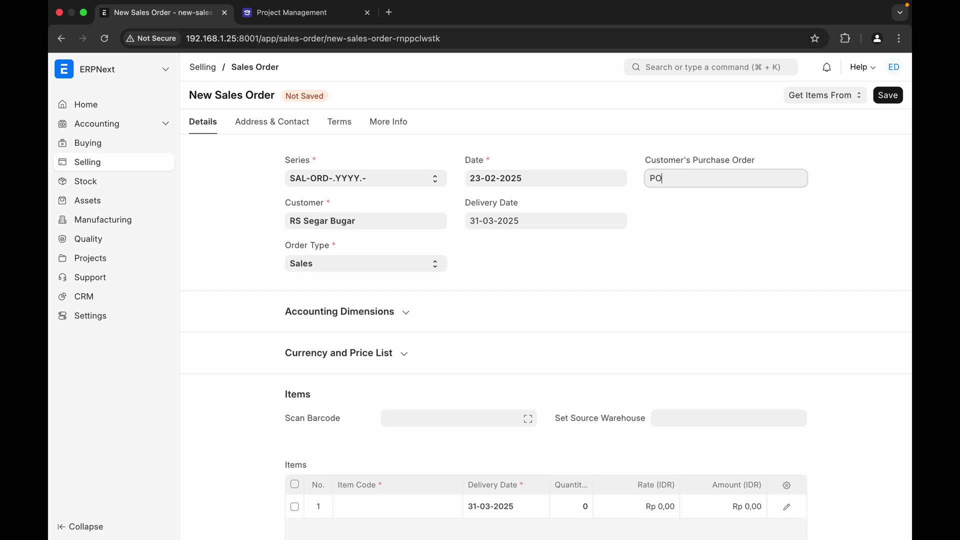
type("0011122")
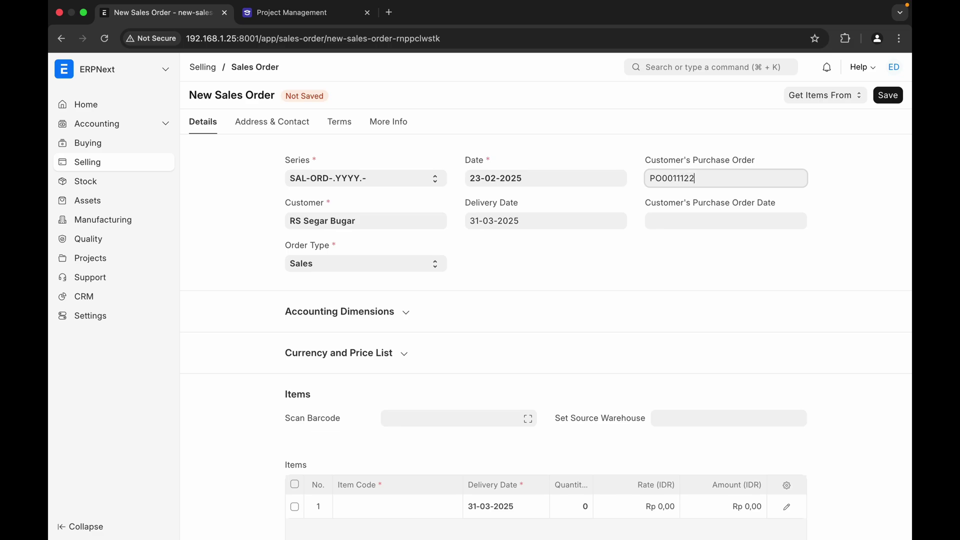
left_click(702, 219)
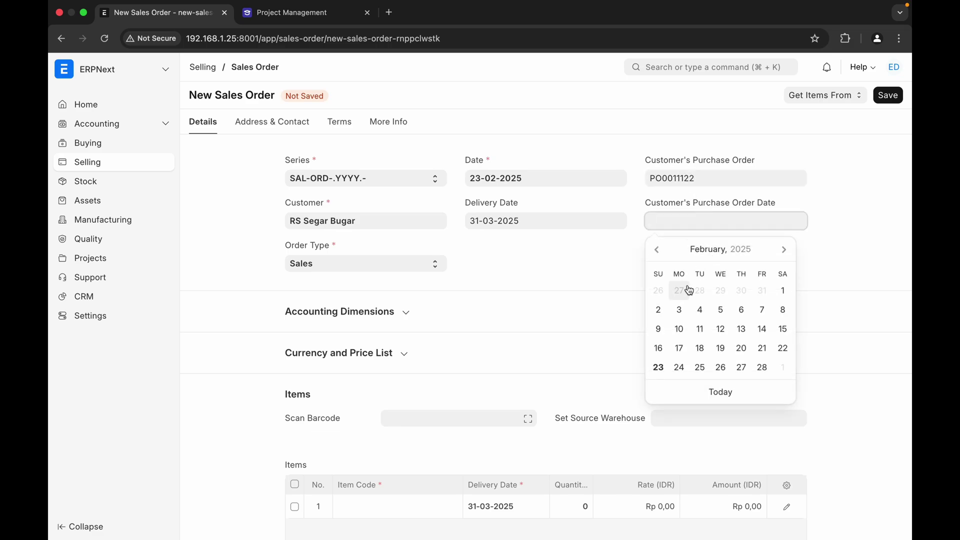
left_click(681, 369)
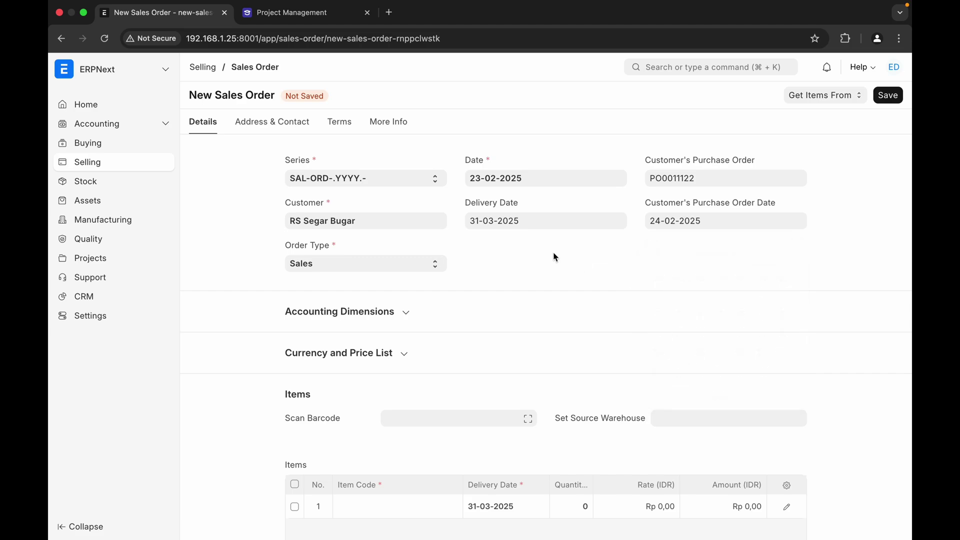
scroll(428, 328, "down", 3)
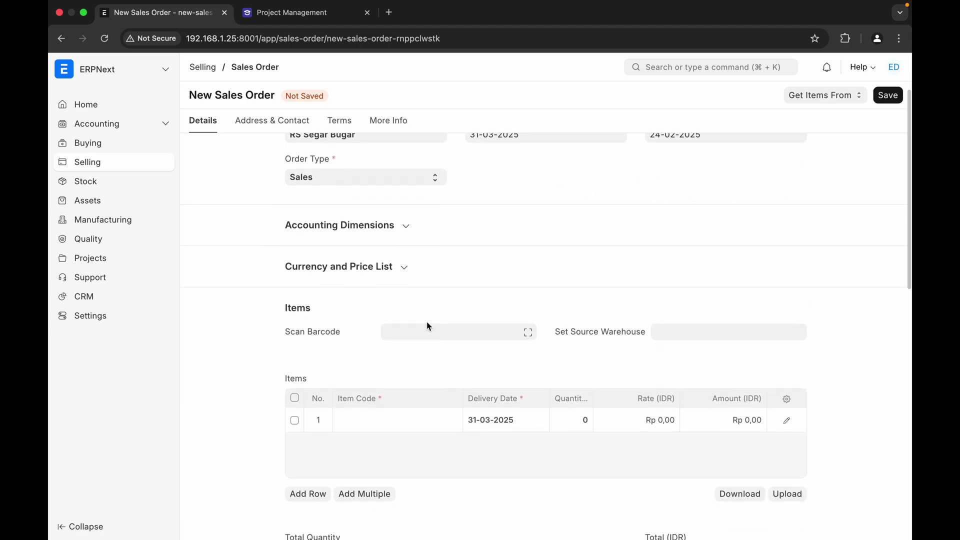
- Choose SKU001 in the first item row, giving quantity 1 at 100.000.000,00 IDR
scroll(428, 325, "up", 3)
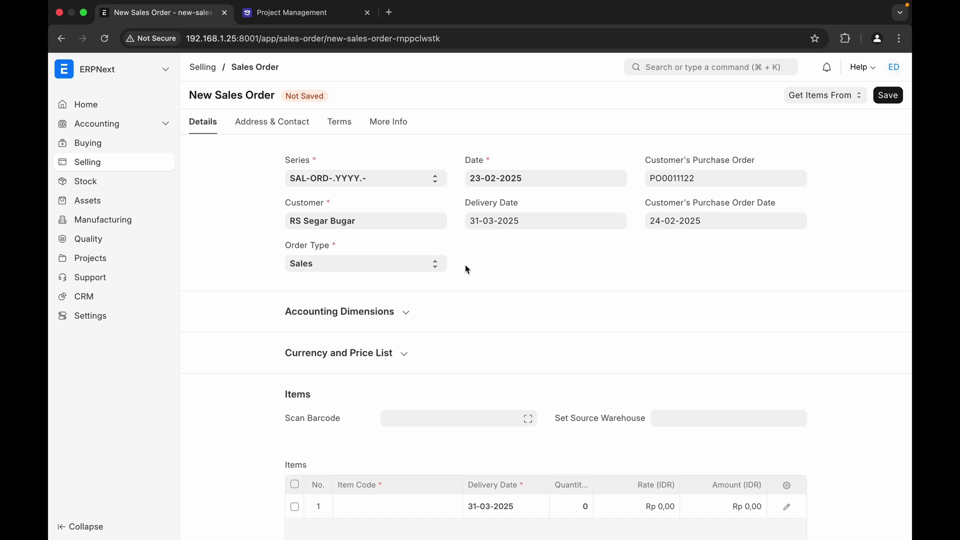
scroll(549, 275, "down", 4)
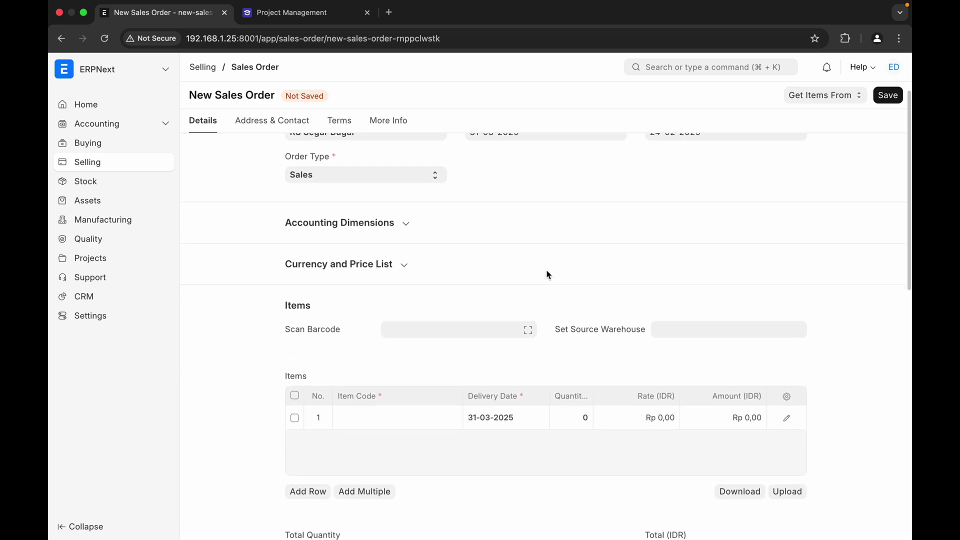
left_click(382, 415)
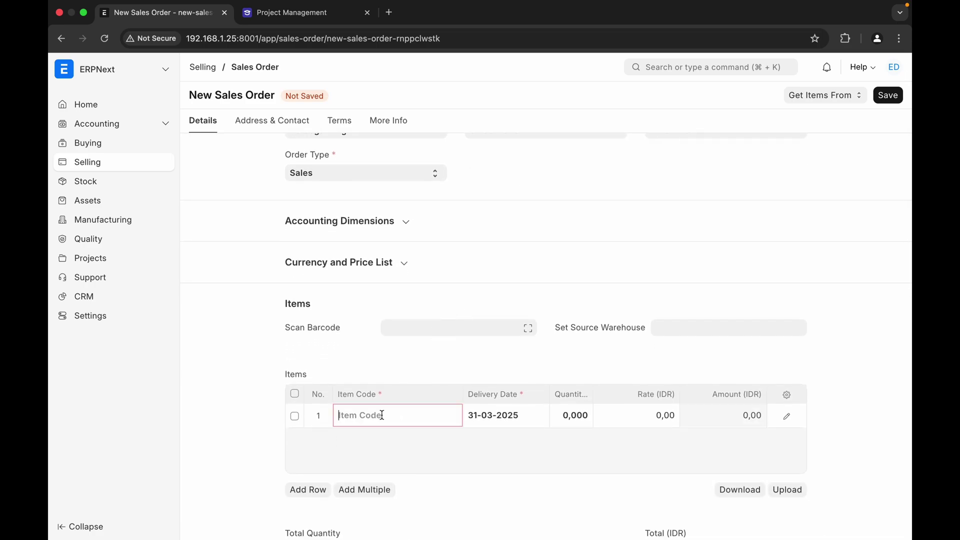
left_click(404, 457)
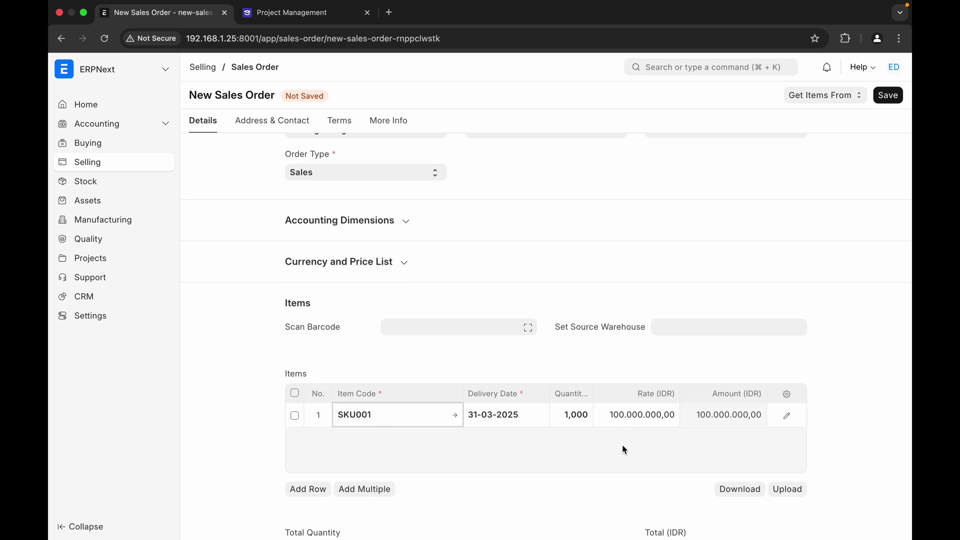
scroll(633, 429, "down", 7)
scroll(623, 445, "down", 5)
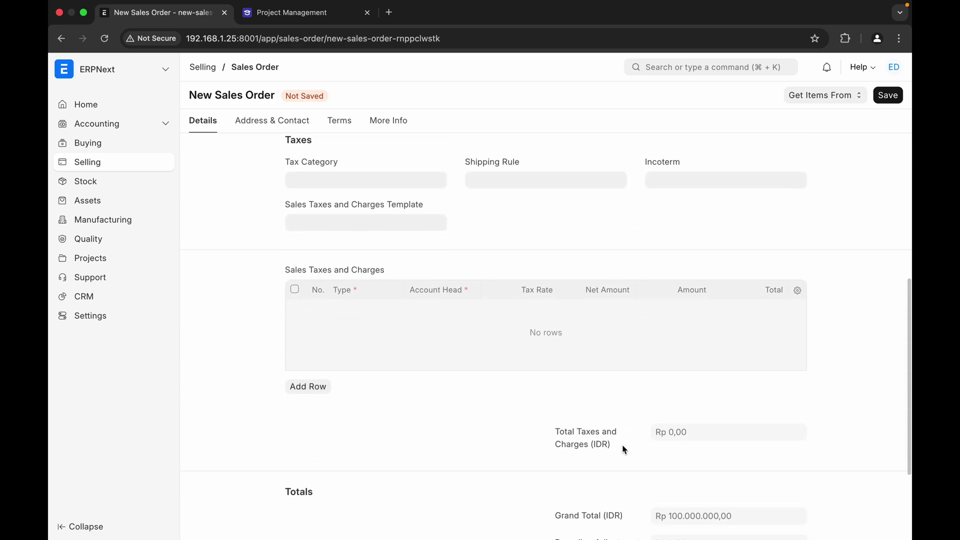
scroll(622, 445, "up", 11)
scroll(623, 449, "up", 3)
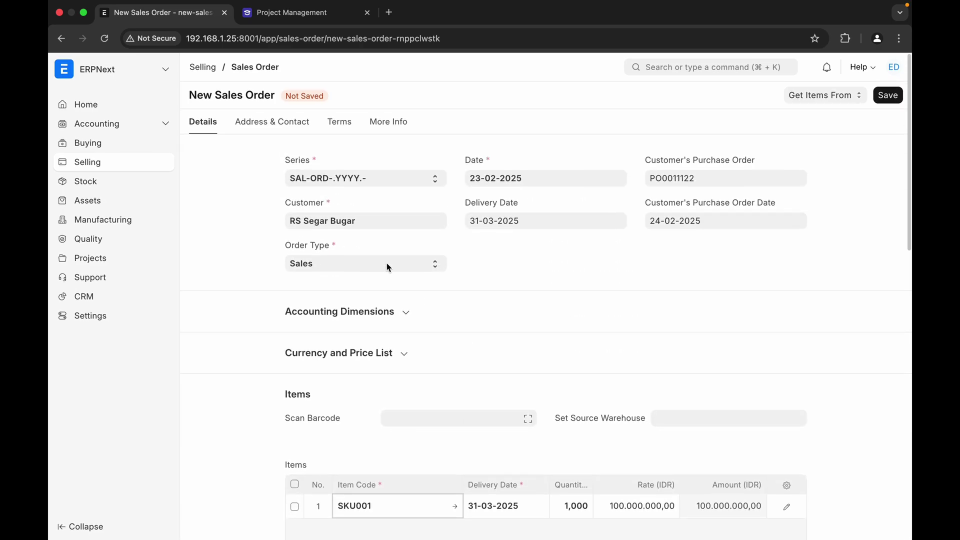
- Save and submit the RS Segar Bugar sales order so it becomes To Deliver and Bill
left_click(887, 95)
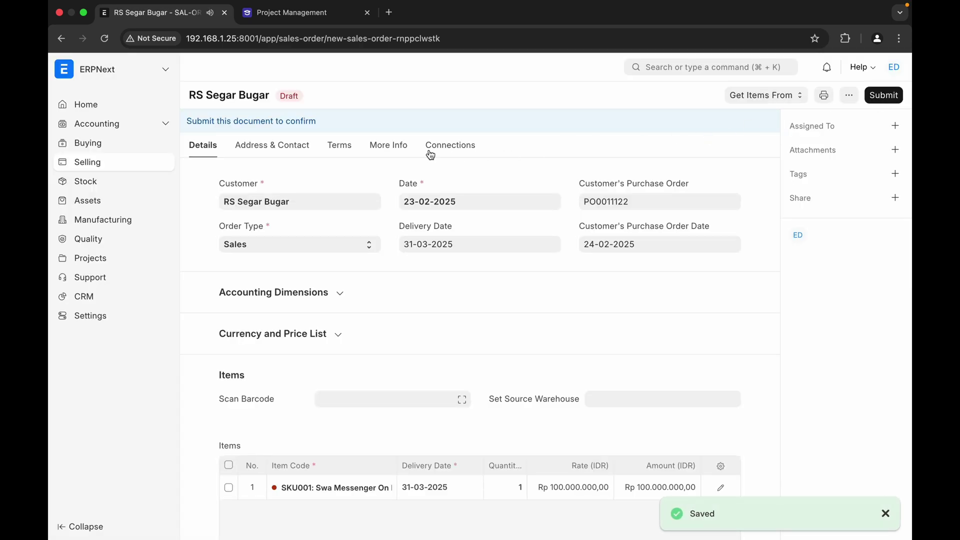
left_click(879, 96)
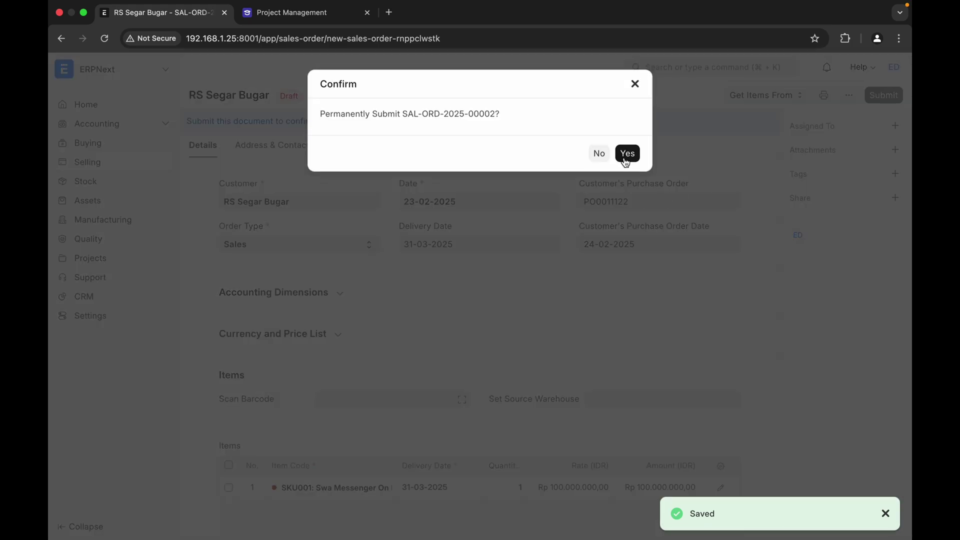
left_click(626, 155)
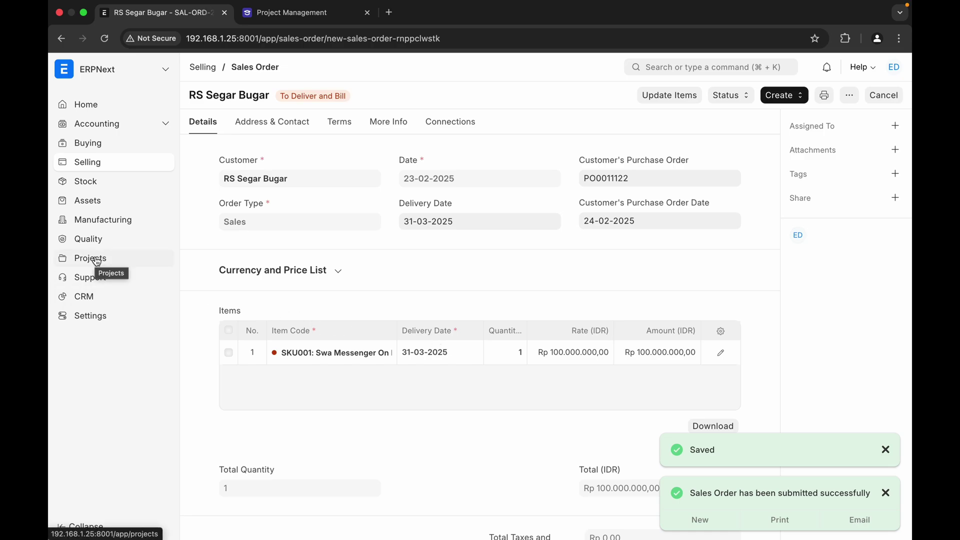
- Go to the Projects workspace and look over its contents
left_click(97, 260)
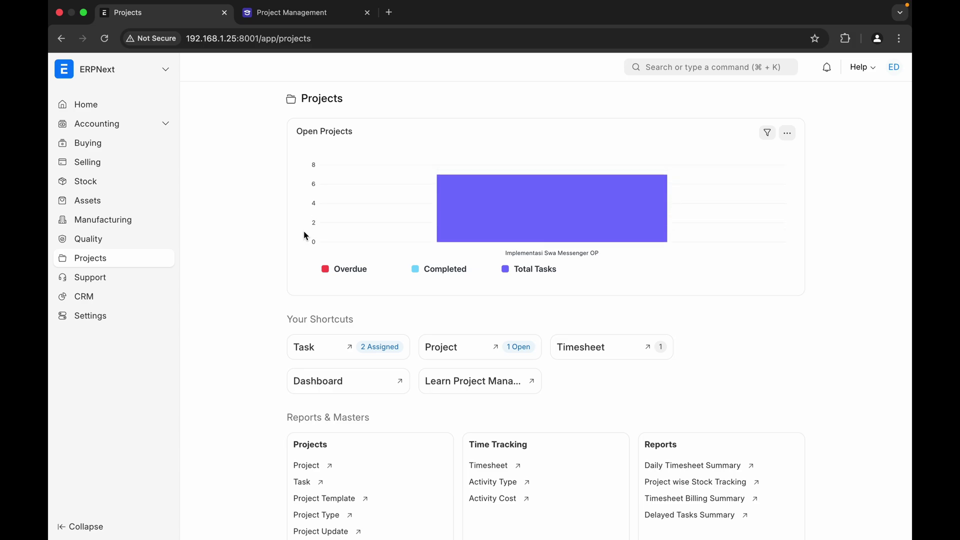
mouse_move(467, 212)
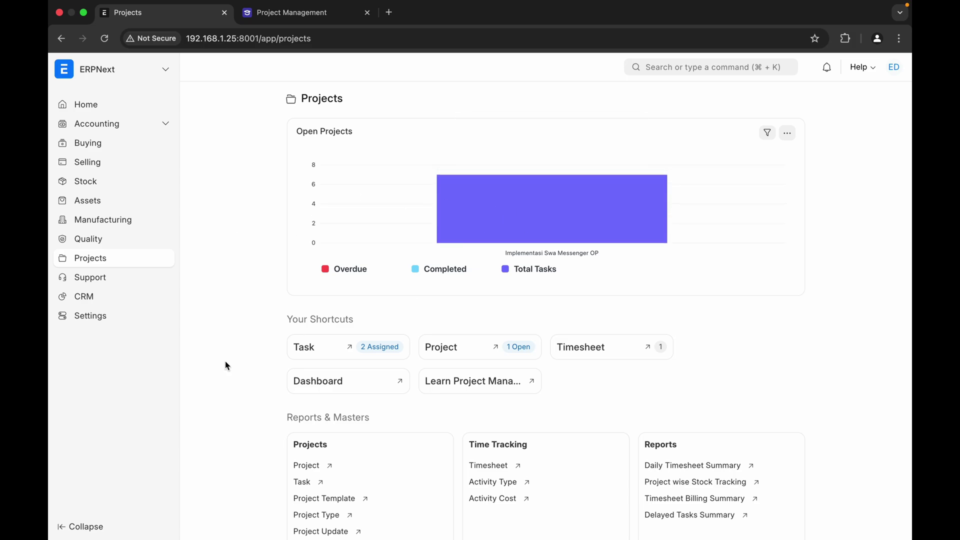
scroll(268, 368, "down", 4)
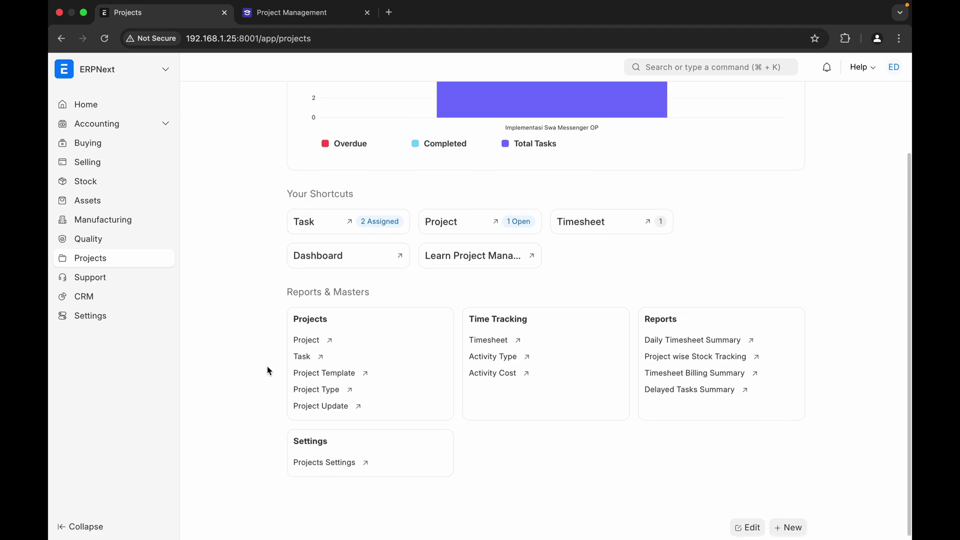
scroll(267, 370, "up", 3)
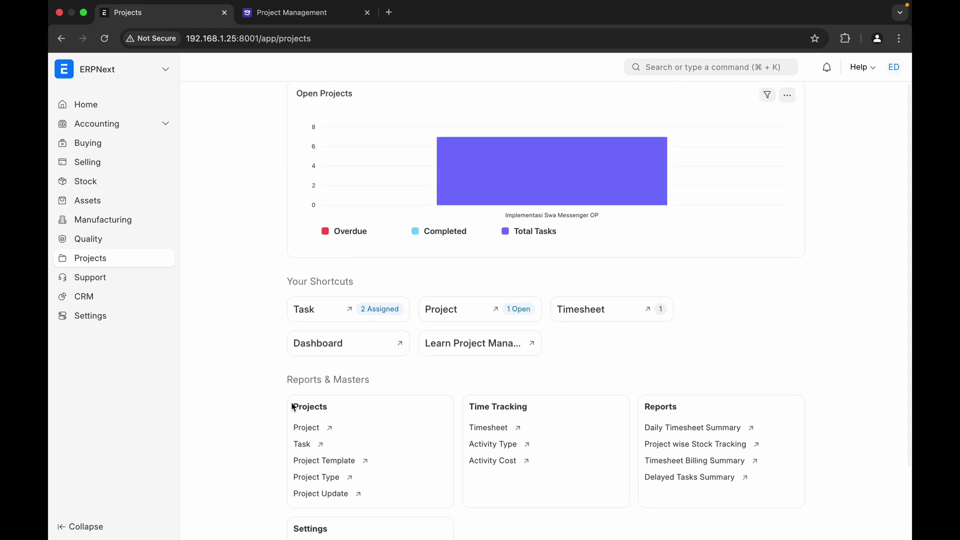
- Create a new project 'Implementasi SM RS Segar Bugar' based on the IMPLEMENTASI template
left_click(305, 430)
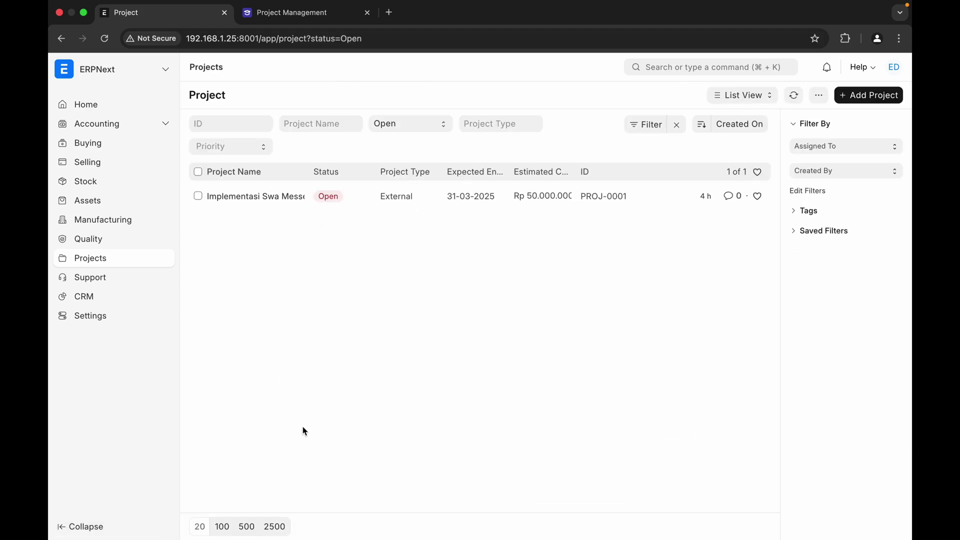
left_click(864, 98)
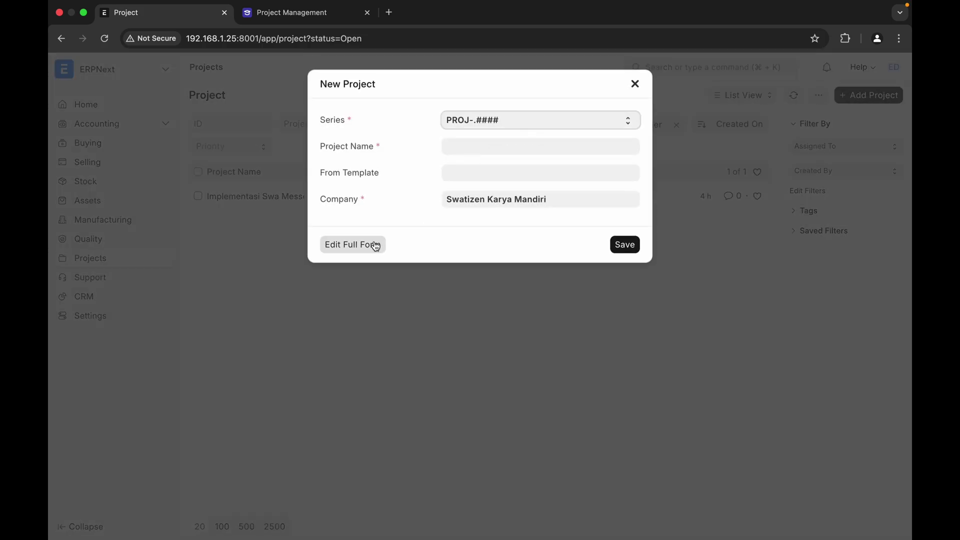
left_click(374, 245)
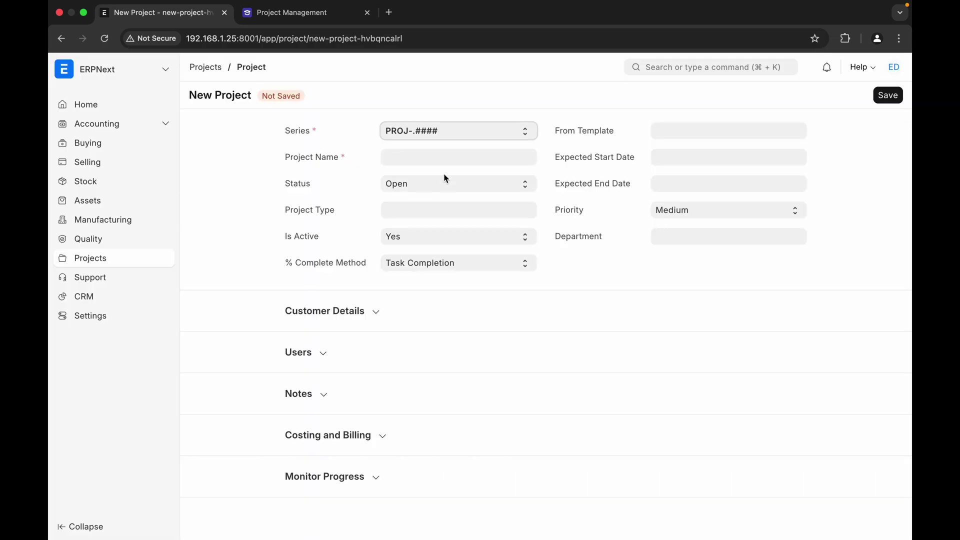
left_click(456, 151)
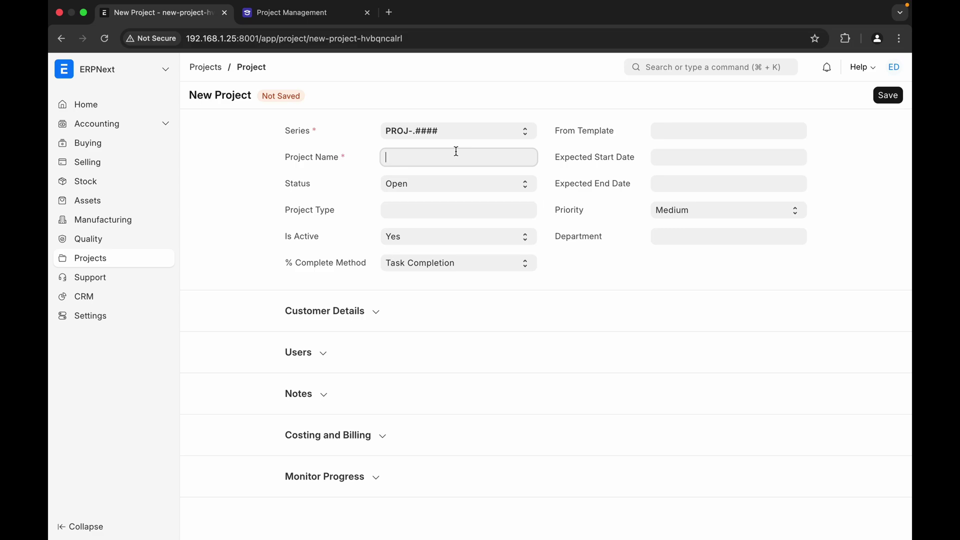
type("Impleem")
key("BackSpace")
key("BackSpace")
type("mentasi SM RS Segar Bugar")
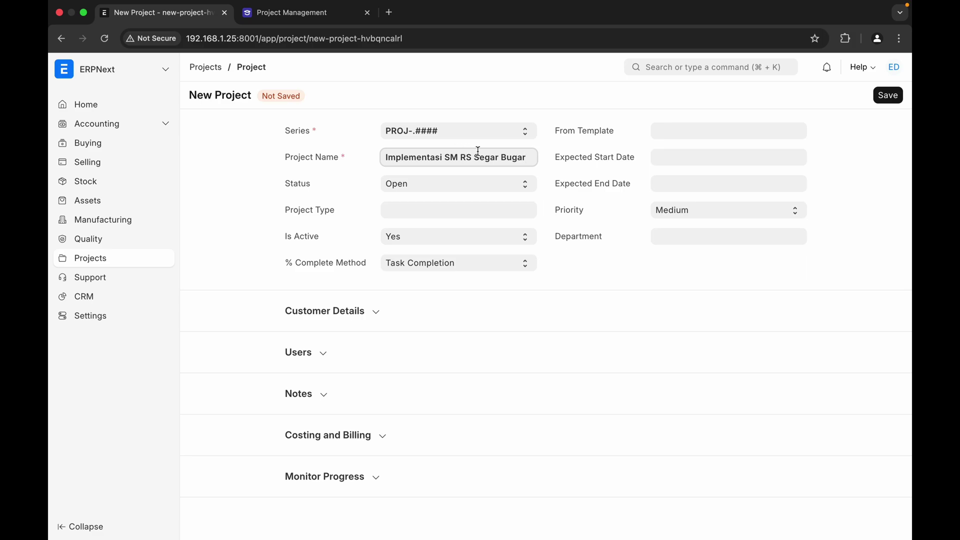
left_click(679, 131)
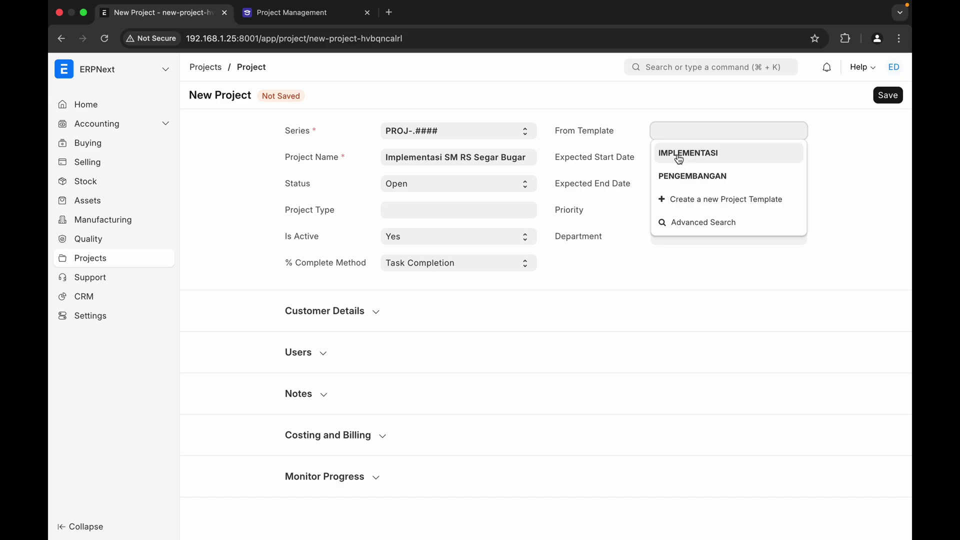
left_click(711, 156)
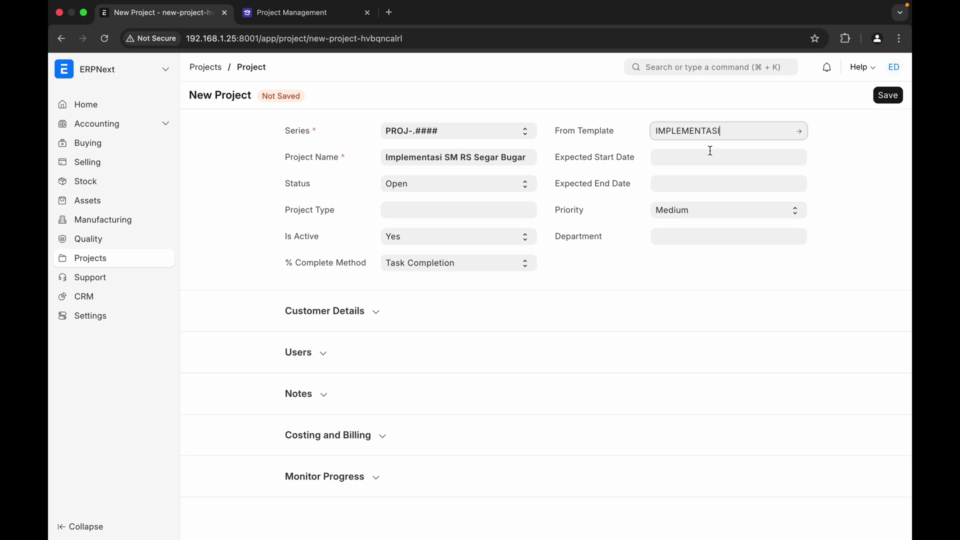
- Set the expected dates from 24-02-2025 to 31-03-2025
left_click(695, 159)
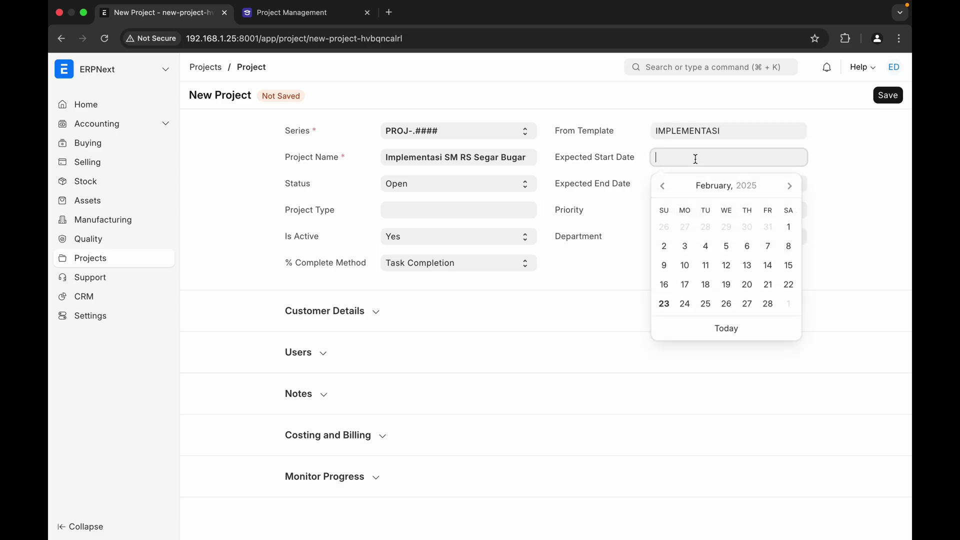
left_click(684, 304)
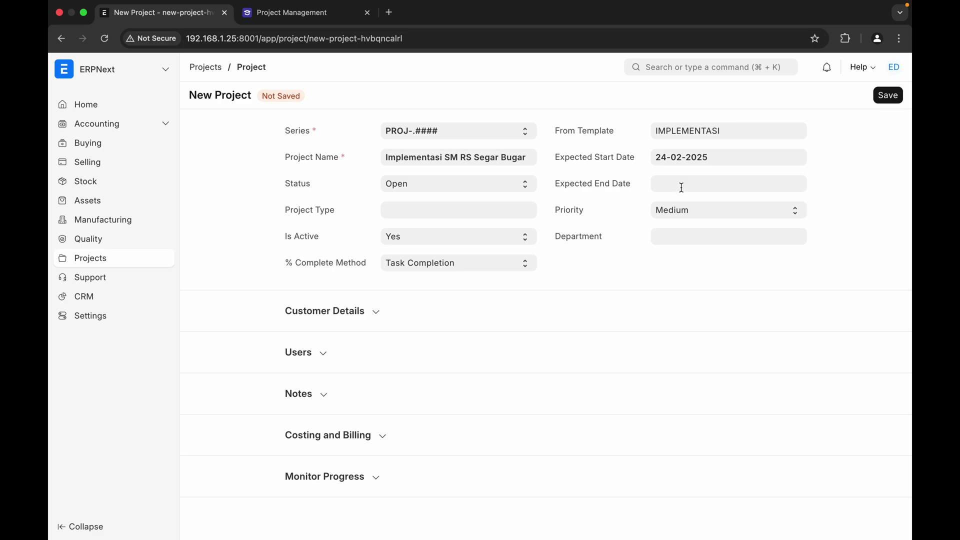
left_click(682, 188)
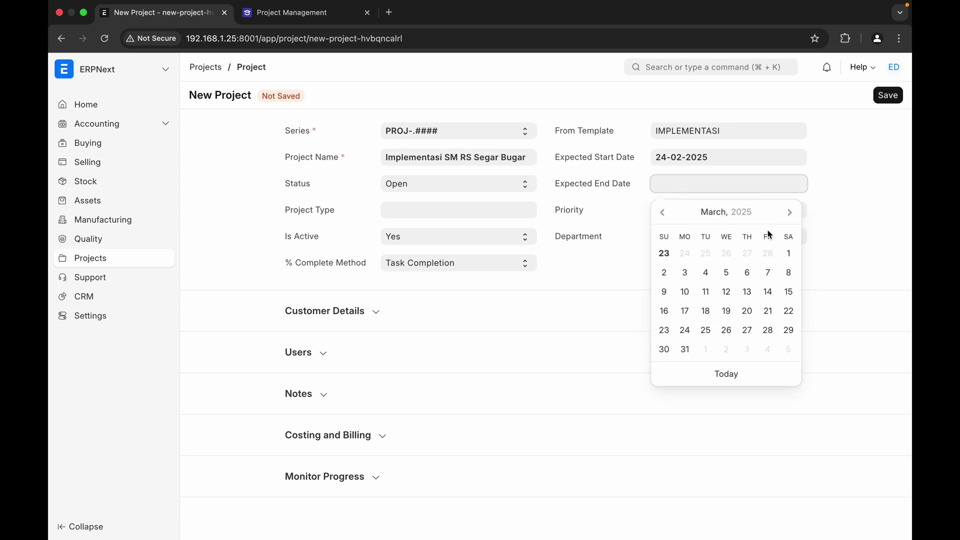
left_click(687, 349)
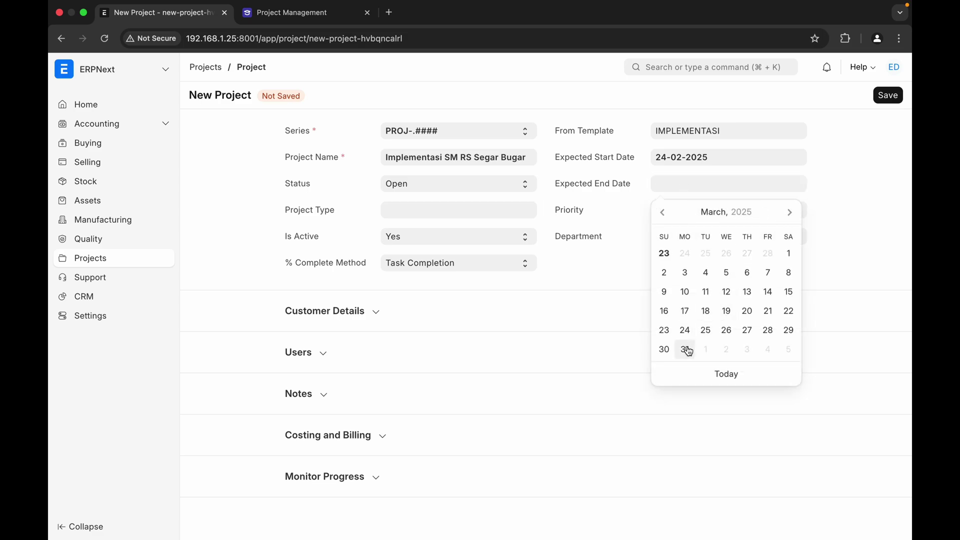
- Set priority High and project type External, keeping the Task Completion % method
left_click(688, 213)
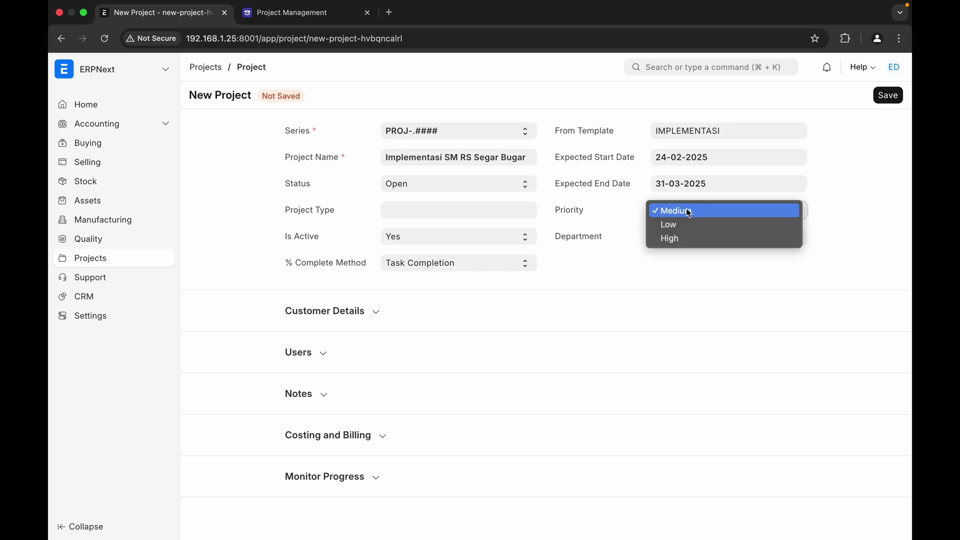
left_click(681, 243)
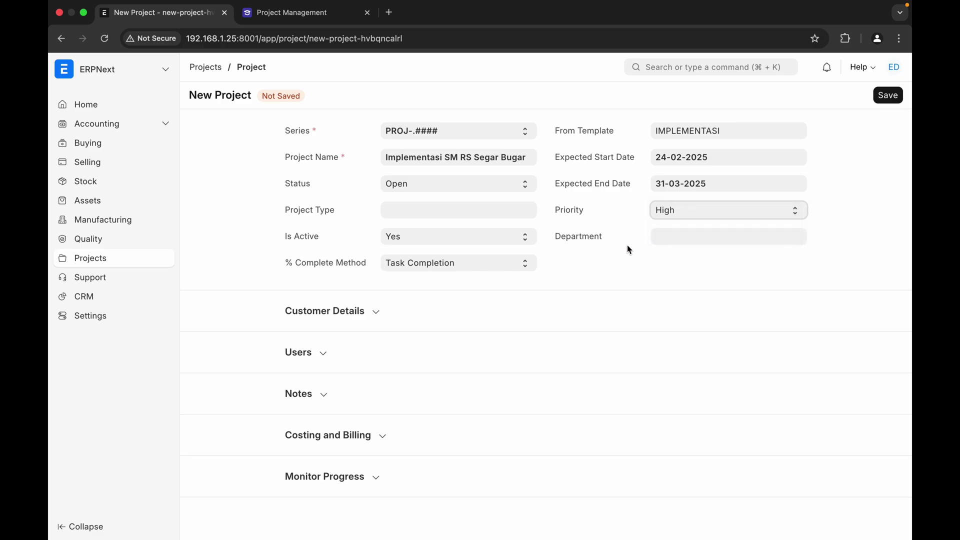
left_click(447, 209)
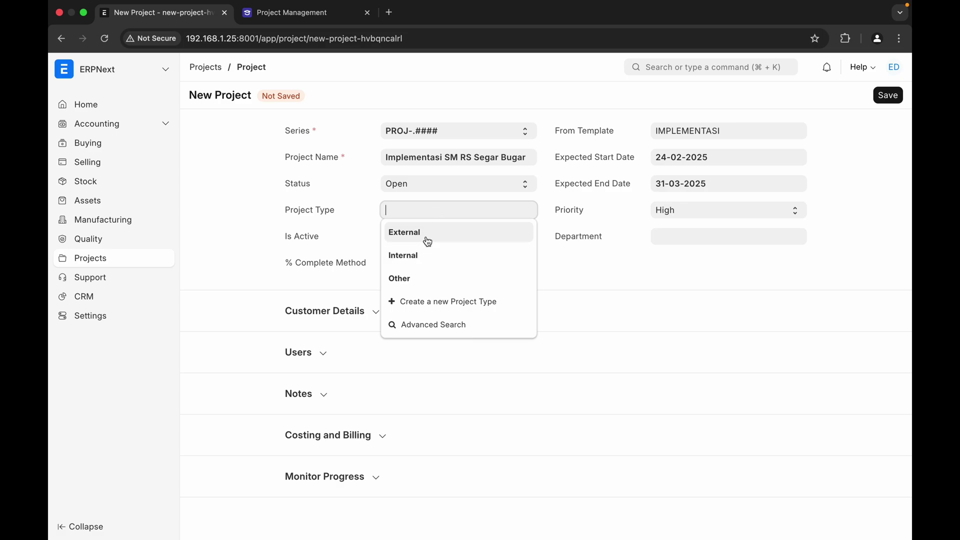
left_click(404, 233)
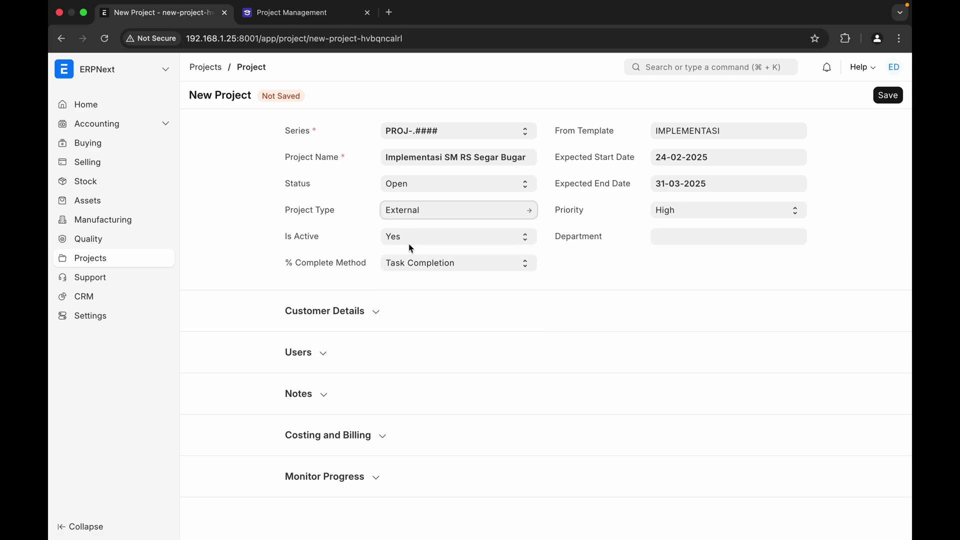
left_click(414, 270)
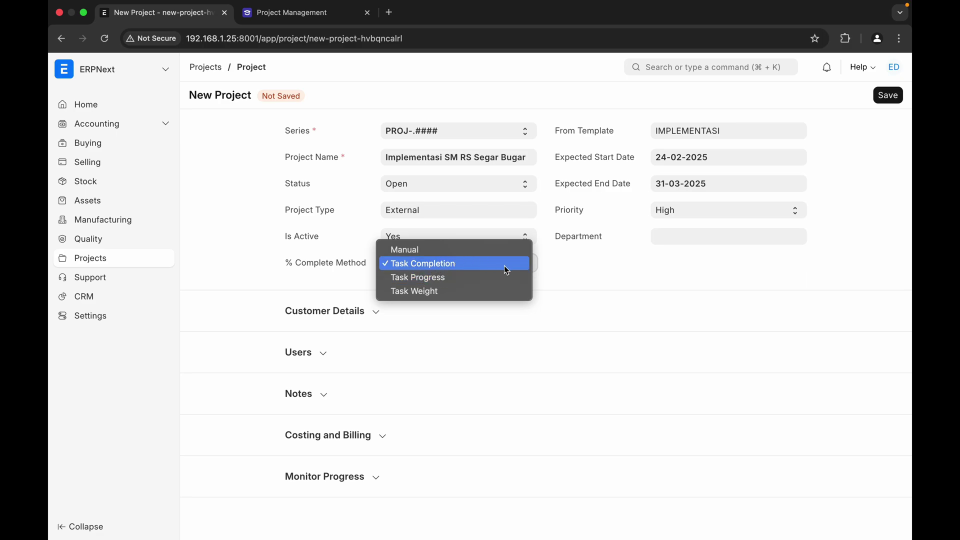
left_click(595, 279)
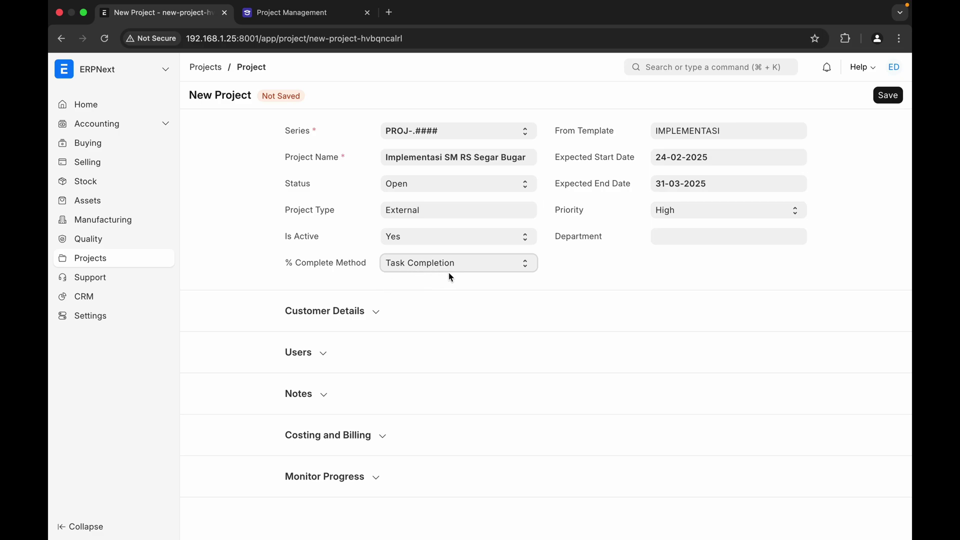
left_click(370, 313)
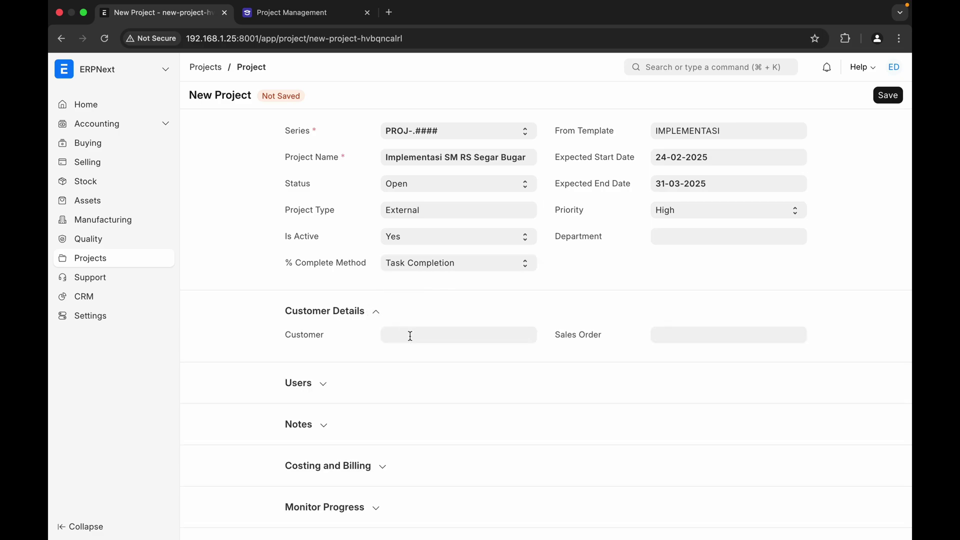
- Link customer RS Segar Bugar and sales order SAL-ORD-2025-00002 to the project
left_click(410, 336)
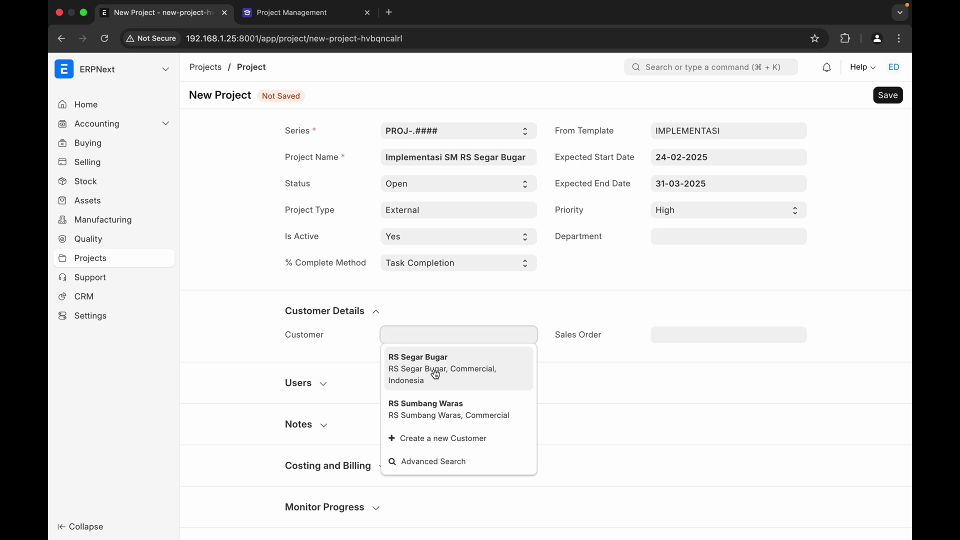
left_click(436, 375)
left_click(698, 334)
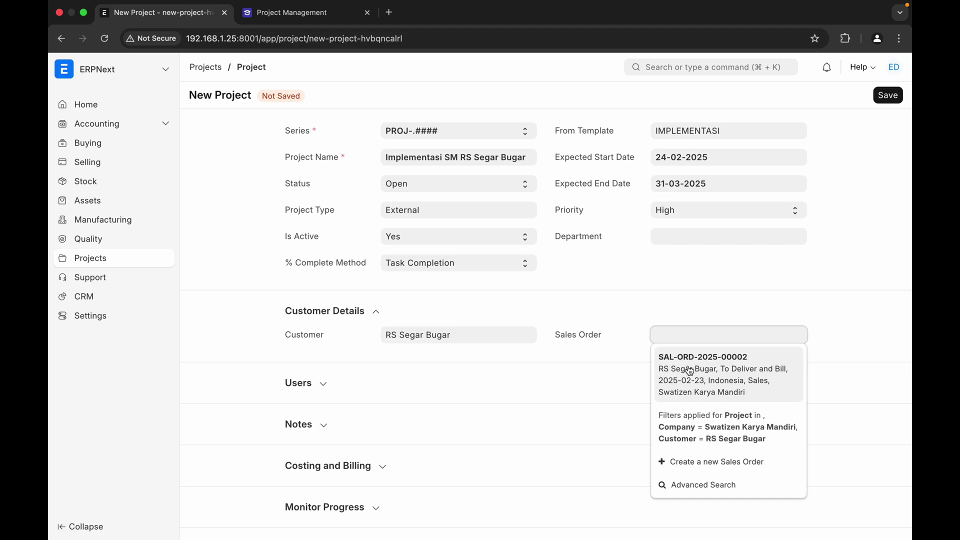
left_click(700, 377)
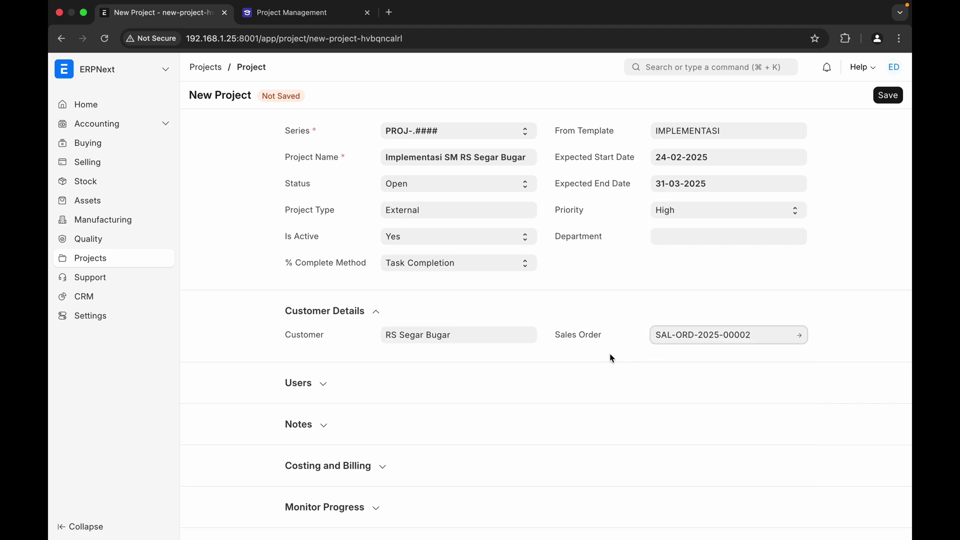
left_click(320, 386)
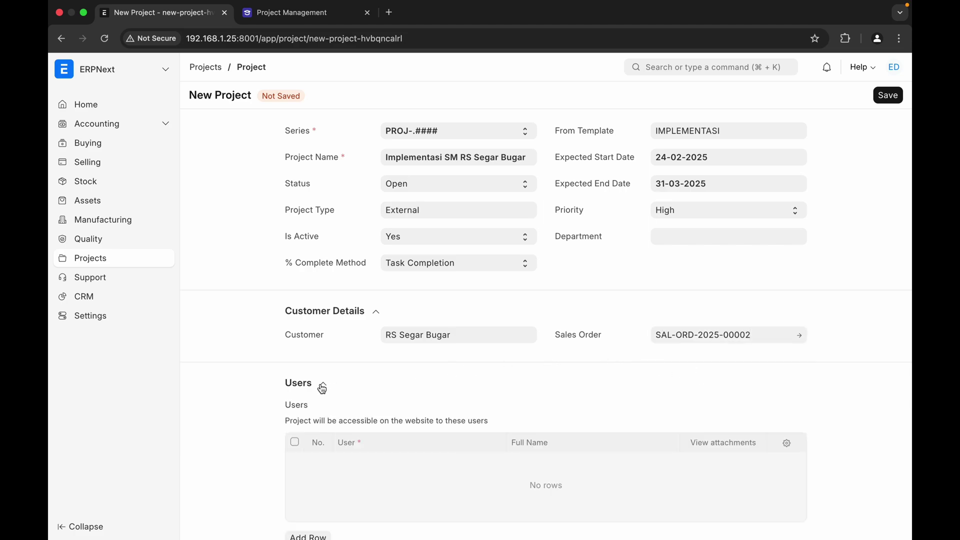
scroll(358, 415, "down", 2)
scroll(358, 416, "down", 1)
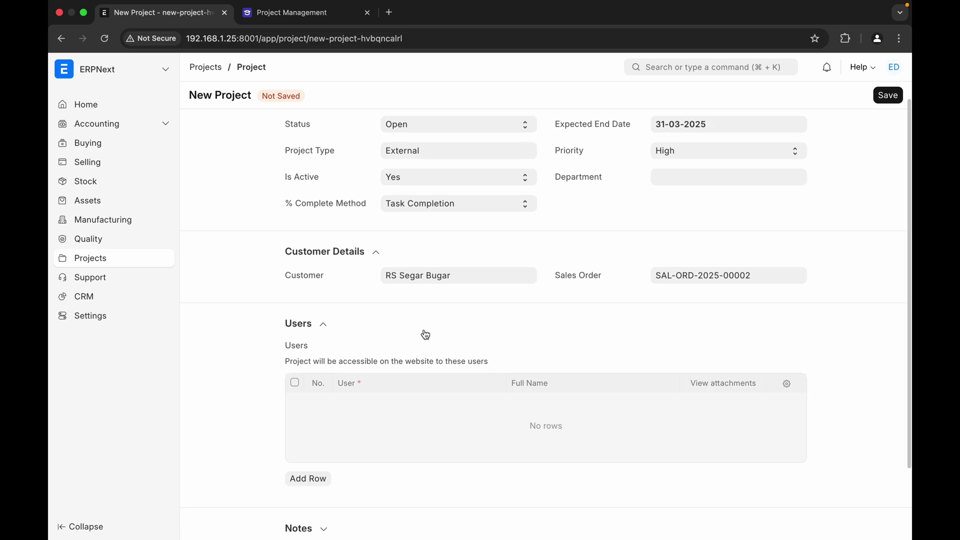
scroll(424, 329, "down", 4)
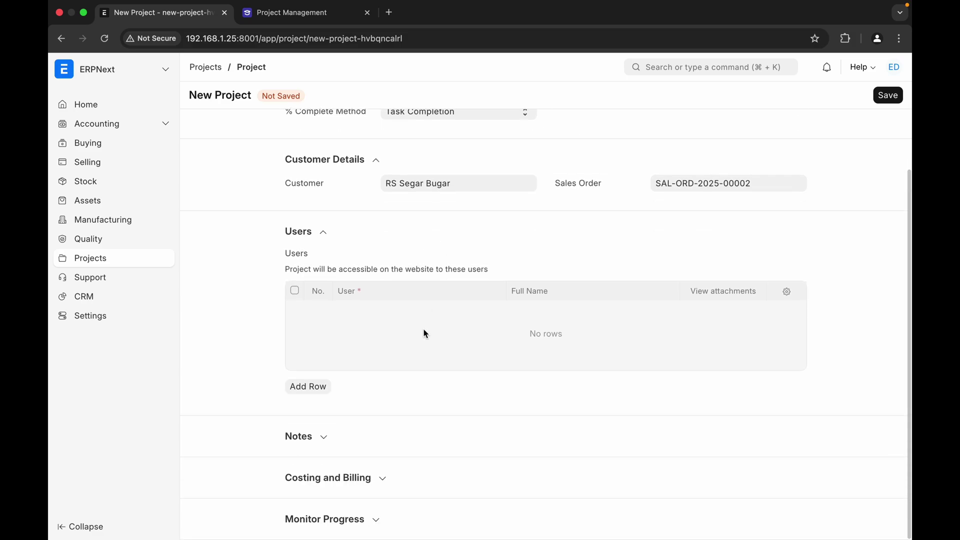
- Add a note that the project is urgent because the user badly needs Swa Messenger
left_click(325, 437)
scroll(395, 422, "down", 8)
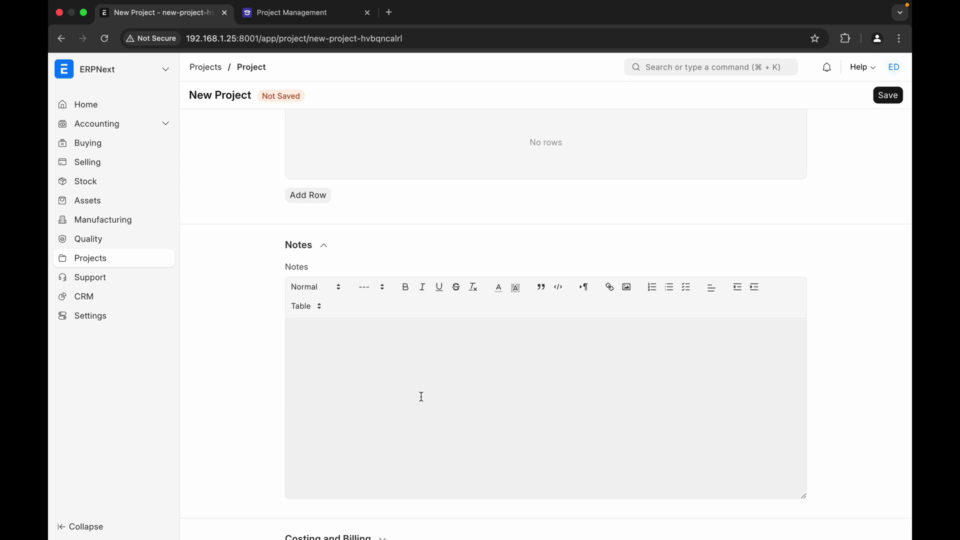
type("Proyek harus segera diselesaik")
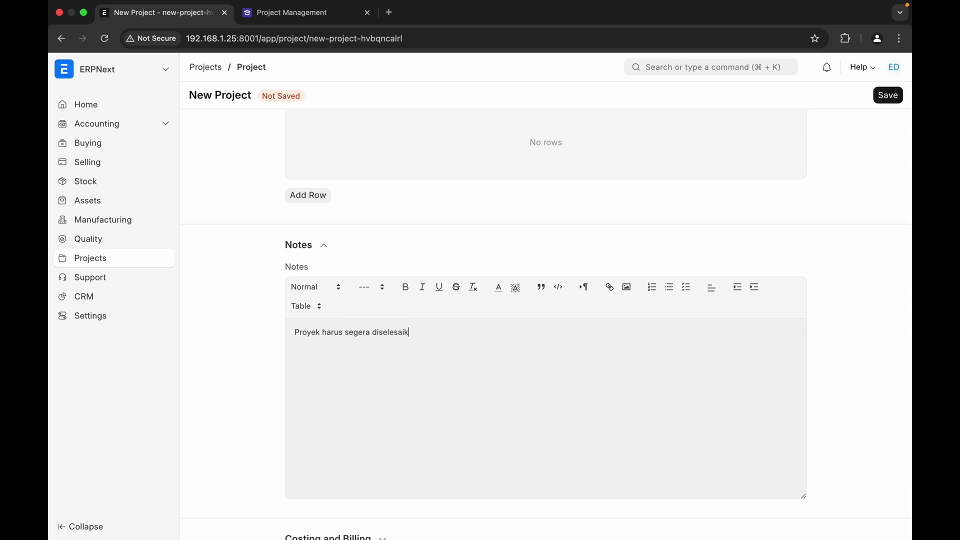
type("arena user sudah sangat membutuhkan Swa")
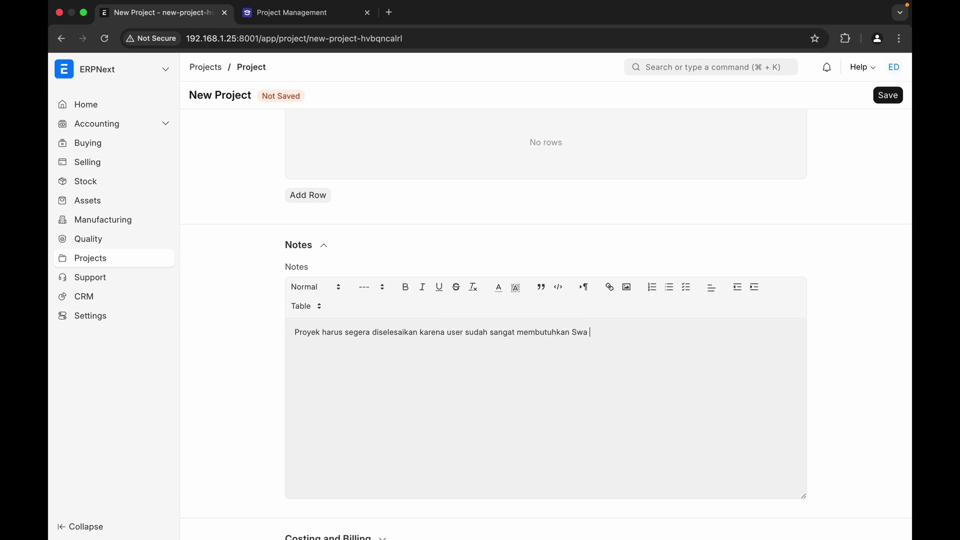
type(" Messenger dalam rangka akreditasi")
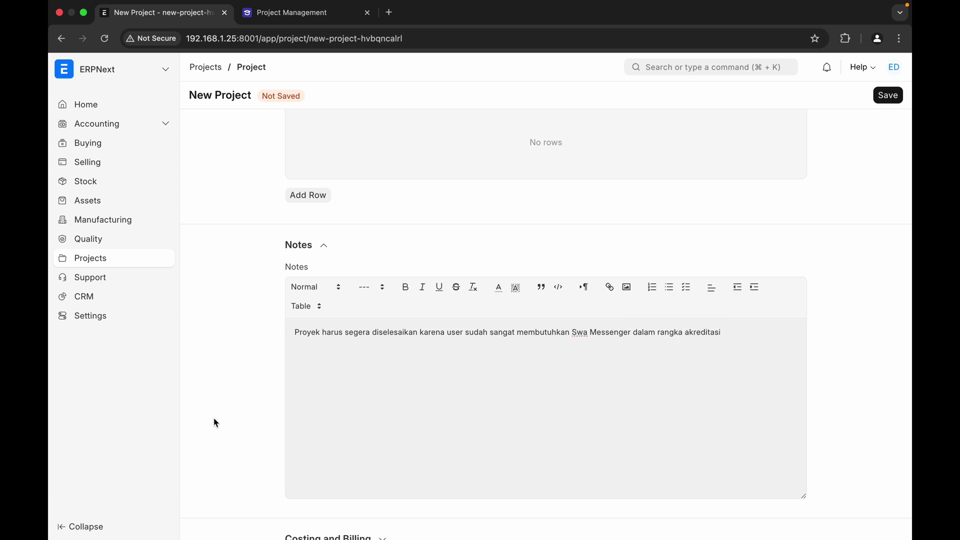
scroll(251, 419, "down", 2)
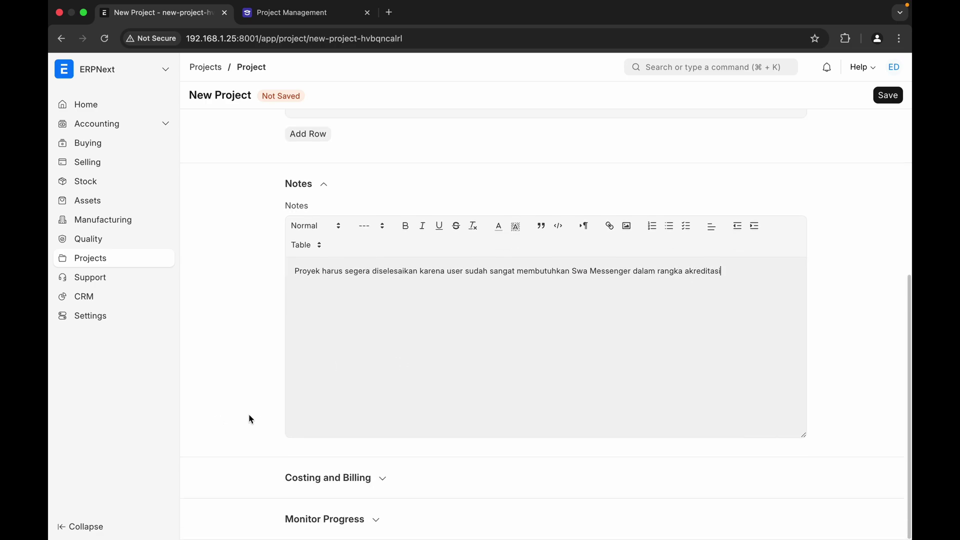
- Enter an estimated cost of 50000000 and default cost center Main - SKM
left_click(382, 478)
scroll(314, 442, "down", 2)
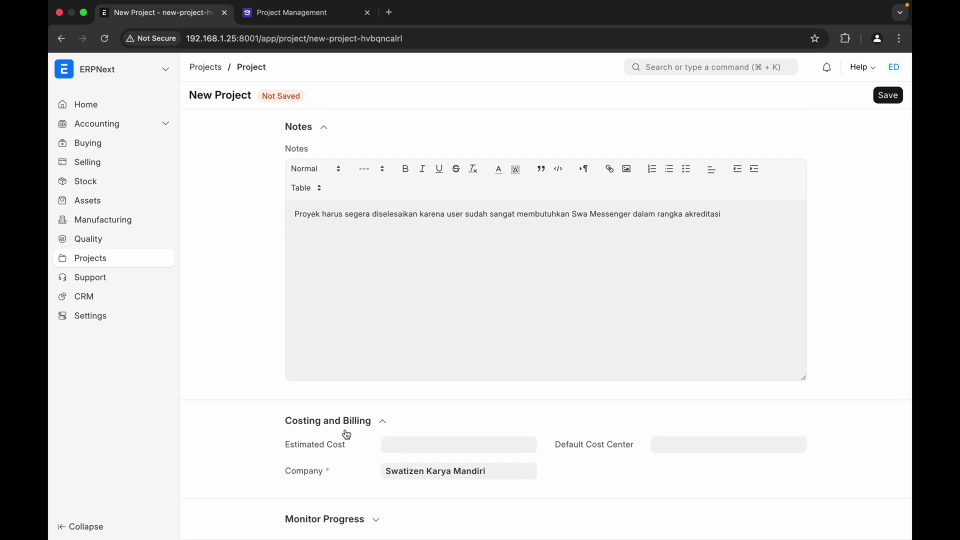
left_click(403, 446)
type("50000")
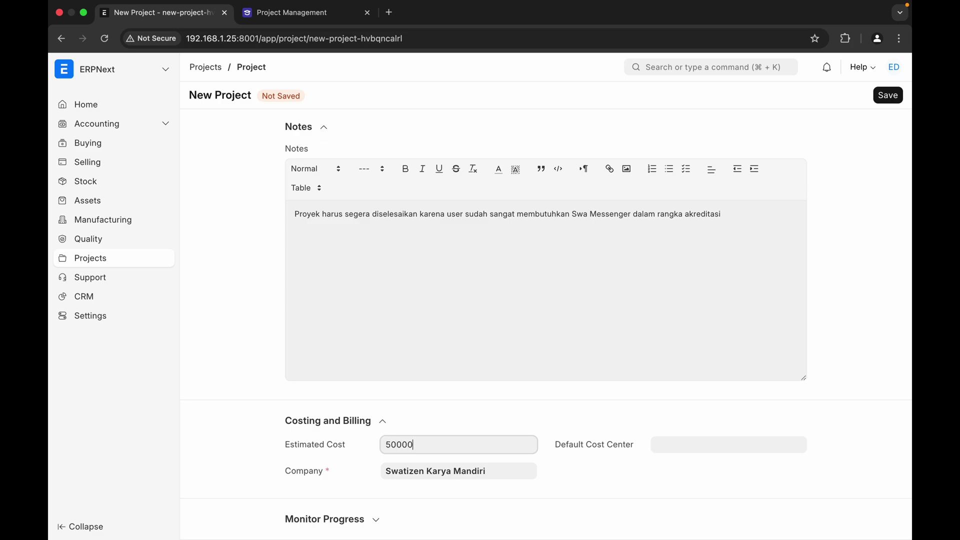
type("000")
left_click(480, 415)
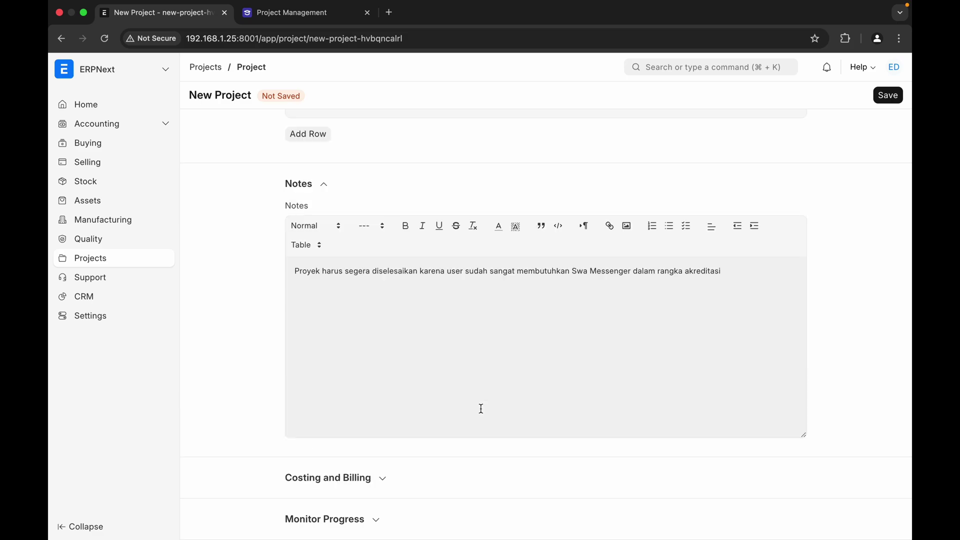
left_click(385, 479)
left_click(679, 445)
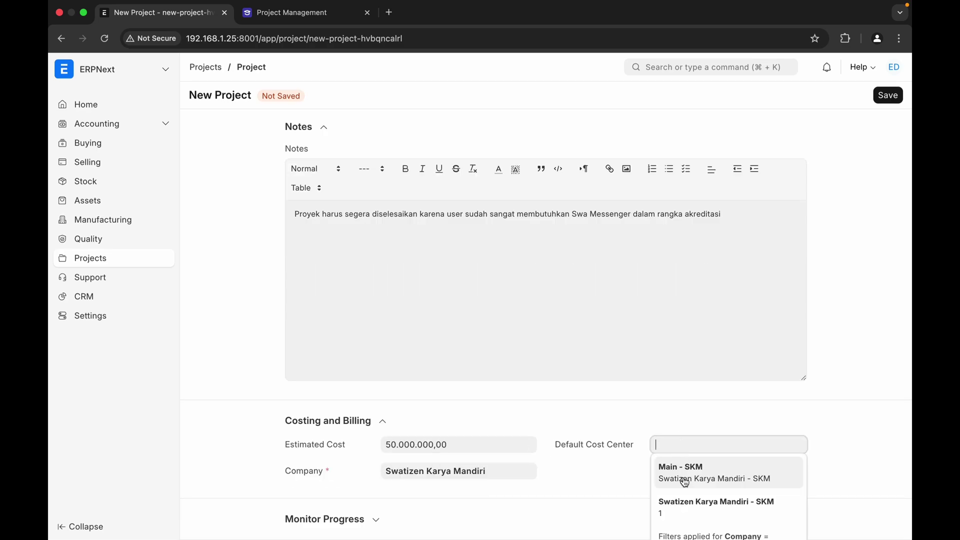
left_click(685, 480)
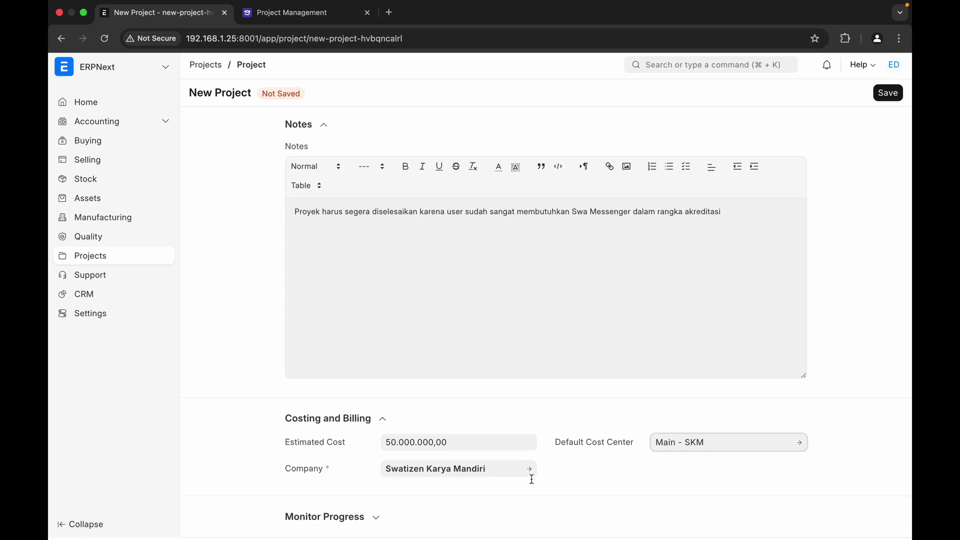
scroll(503, 358, "up", 15)
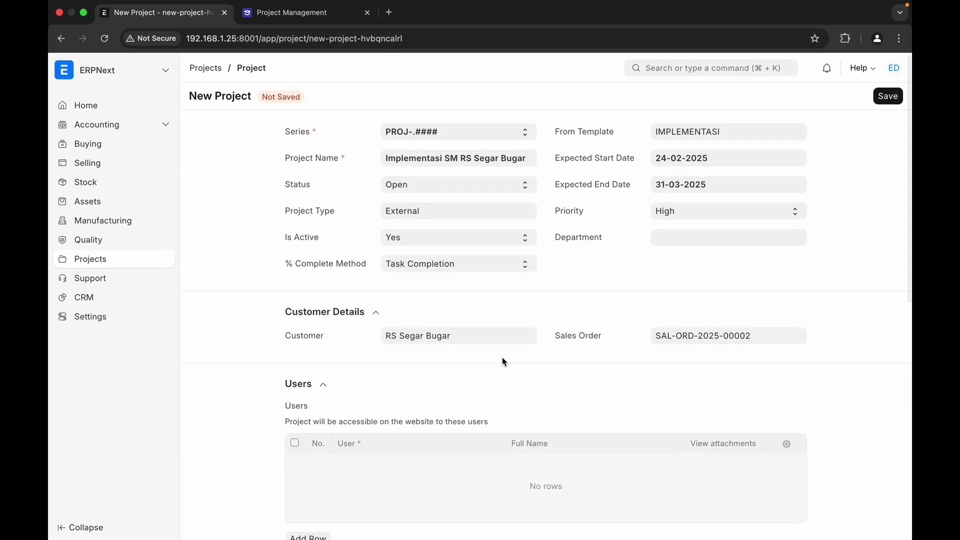
- Save the project and check it shows 7 tasks and 1 sales order
left_click(892, 95)
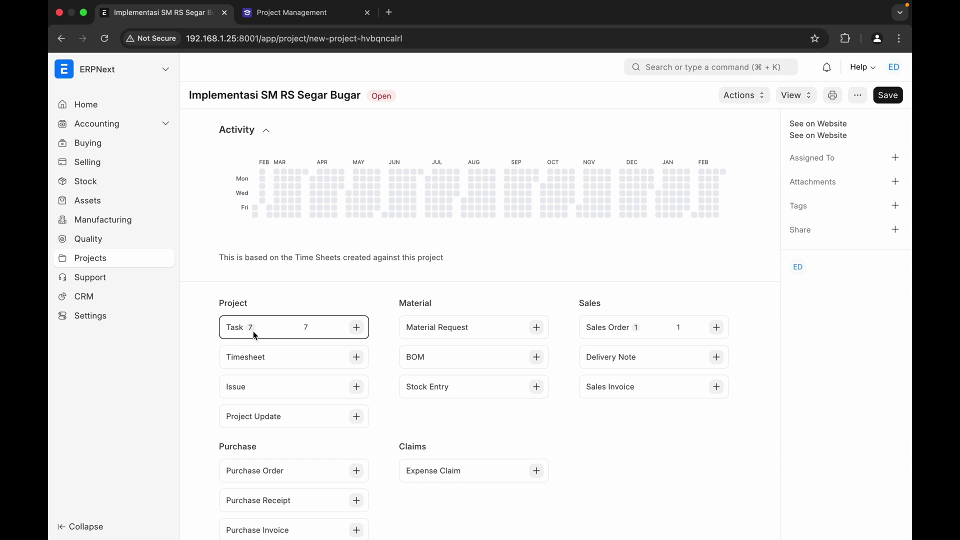
scroll(274, 336, "down", 10)
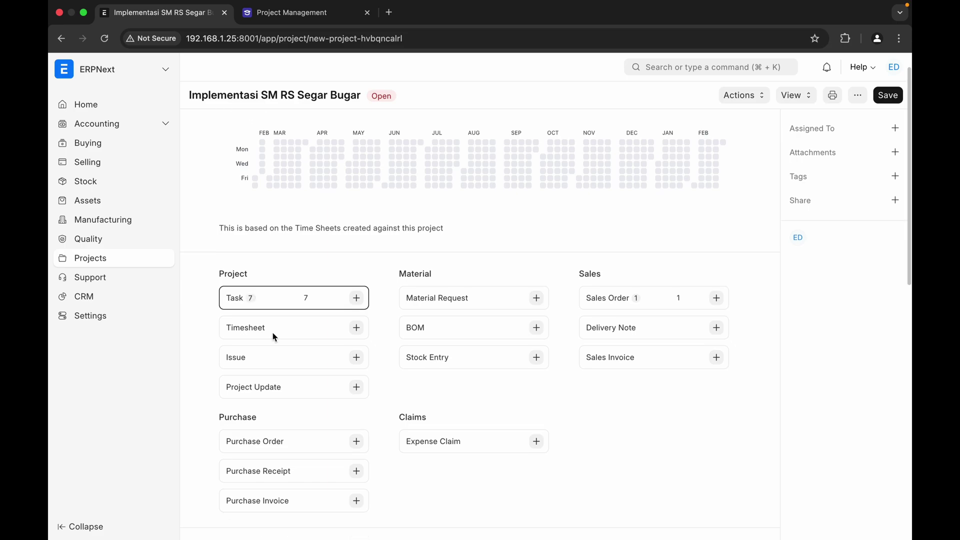
scroll(272, 332, "up", 10)
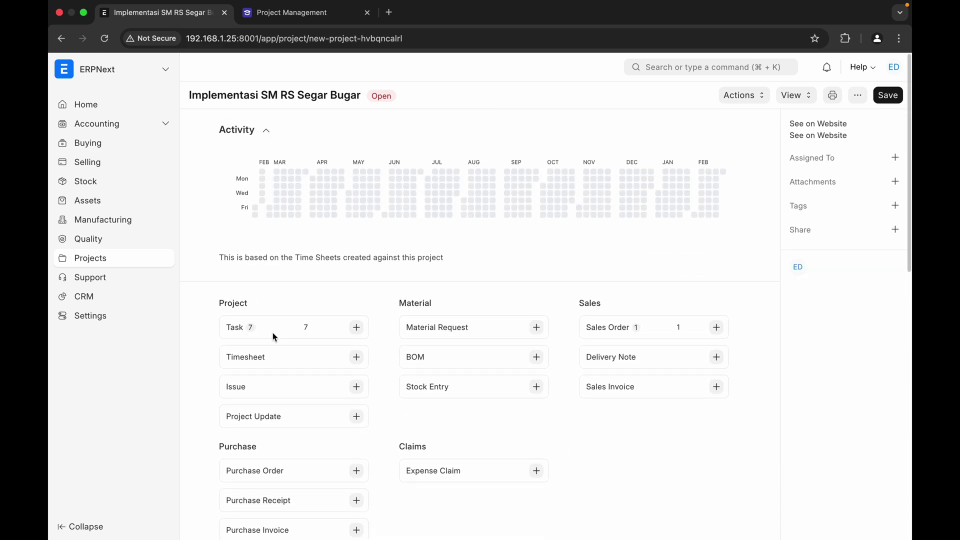
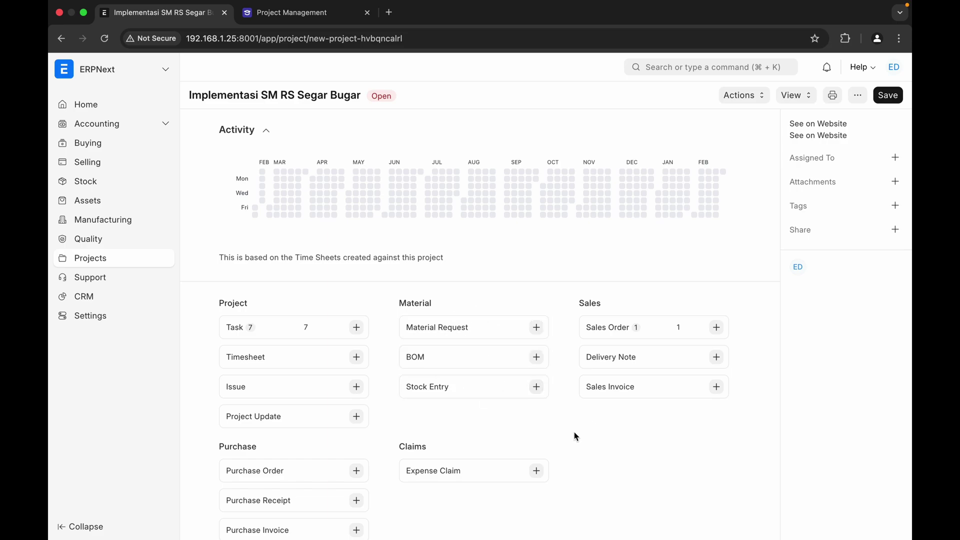
- Scroll the Implementasi SM RS Segar Bugar project and open its 7 linked PROJ-0002 tasks
scroll(576, 436, "down", 1)
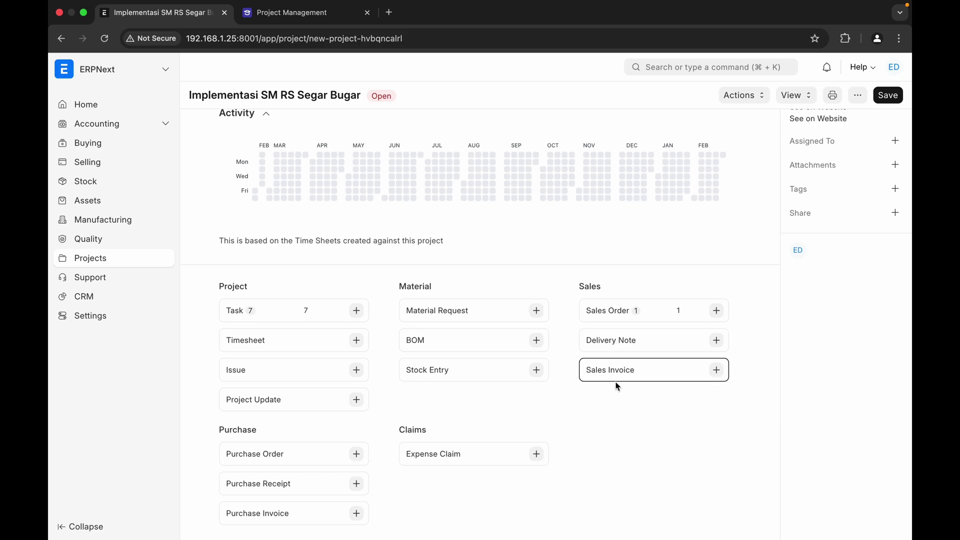
scroll(613, 427, "down", 1)
scroll(611, 425, "down", 1)
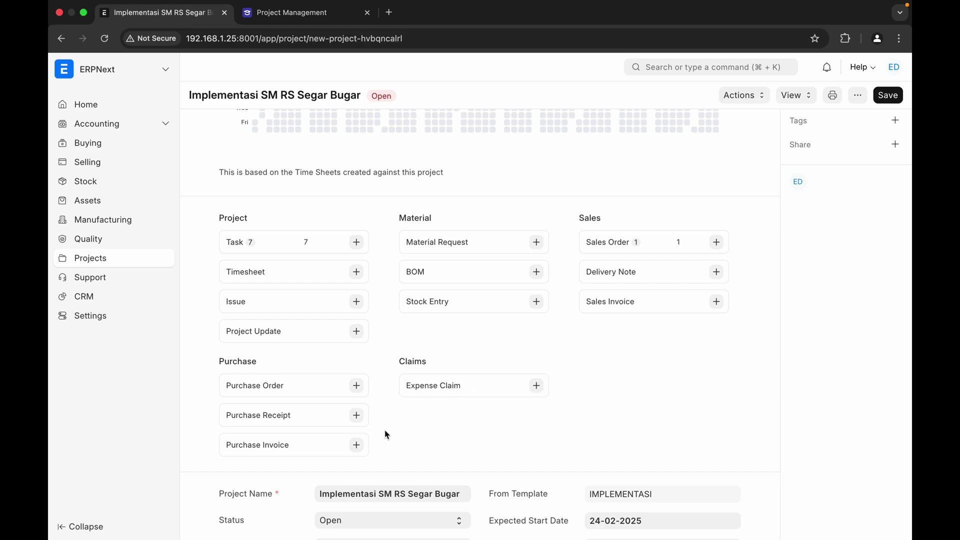
scroll(411, 441, "down", 5)
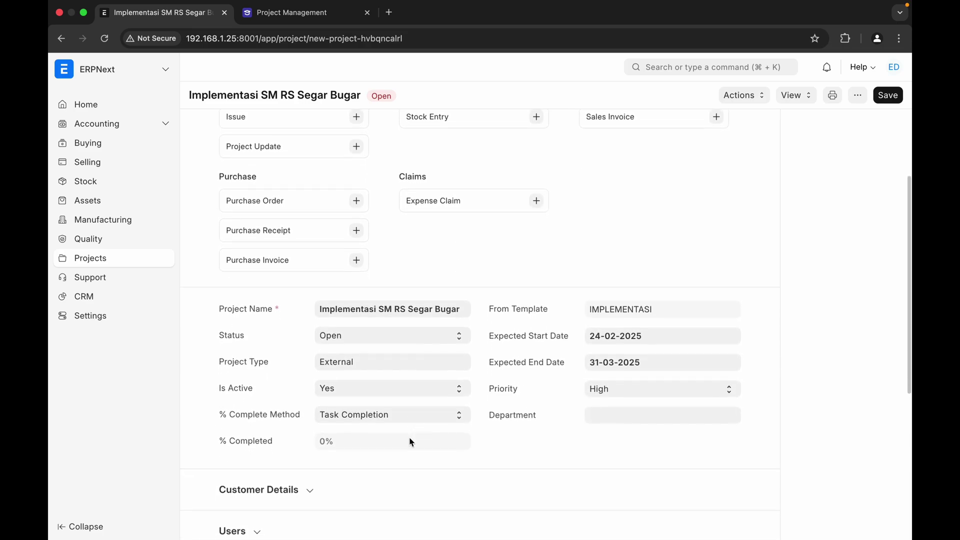
scroll(411, 442, "down", 5)
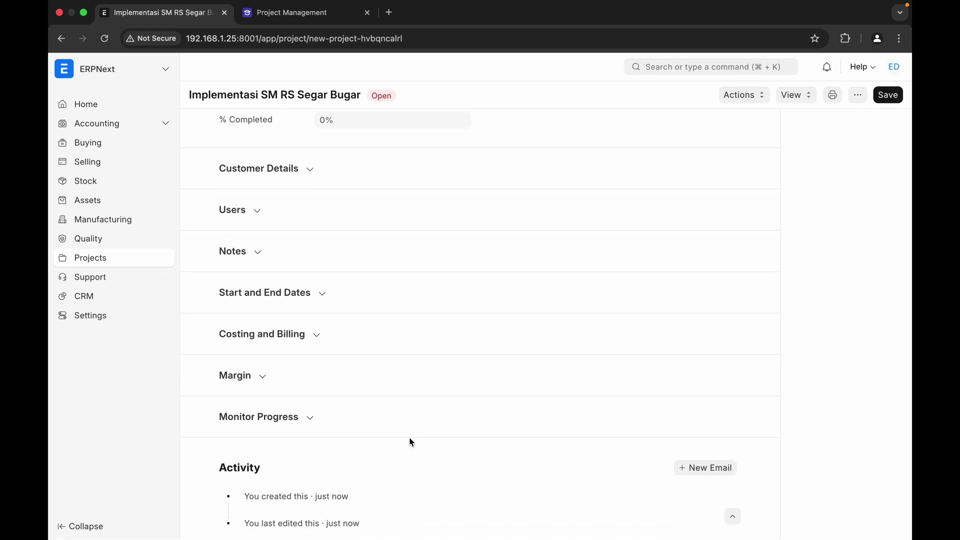
scroll(411, 442, "up", 8)
scroll(410, 442, "up", 3)
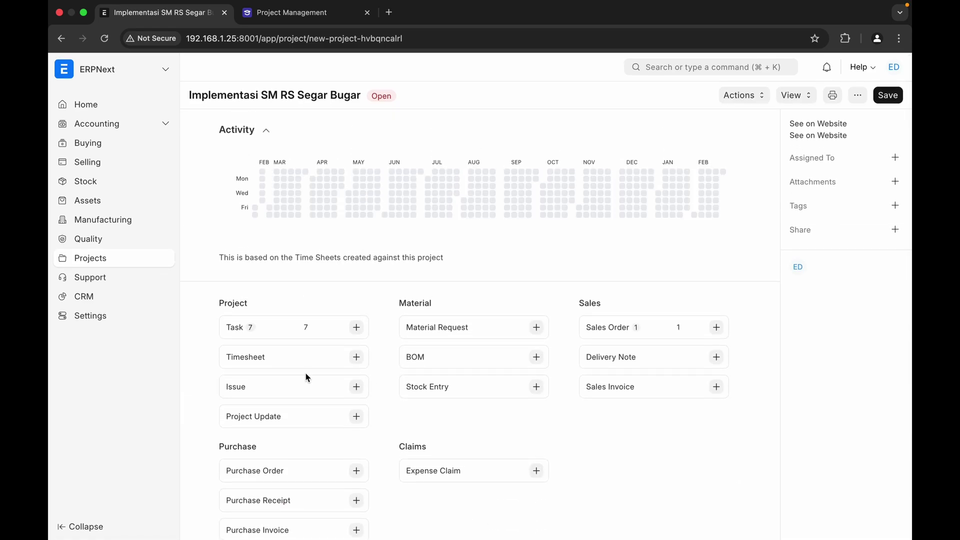
left_click(235, 328)
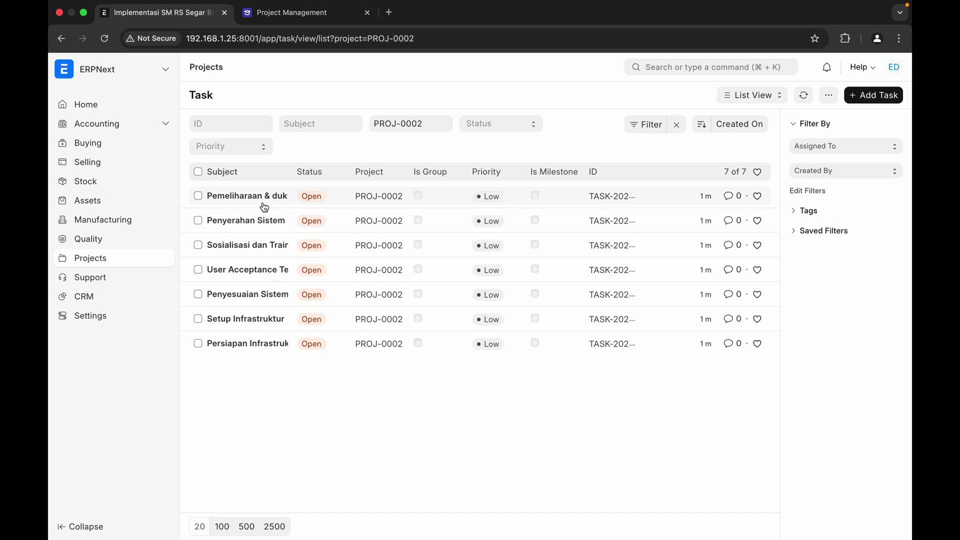
- Reverse the Created On sort so Persiapan Infrastruktur is listed first
mouse_move(262, 204)
left_click(703, 129)
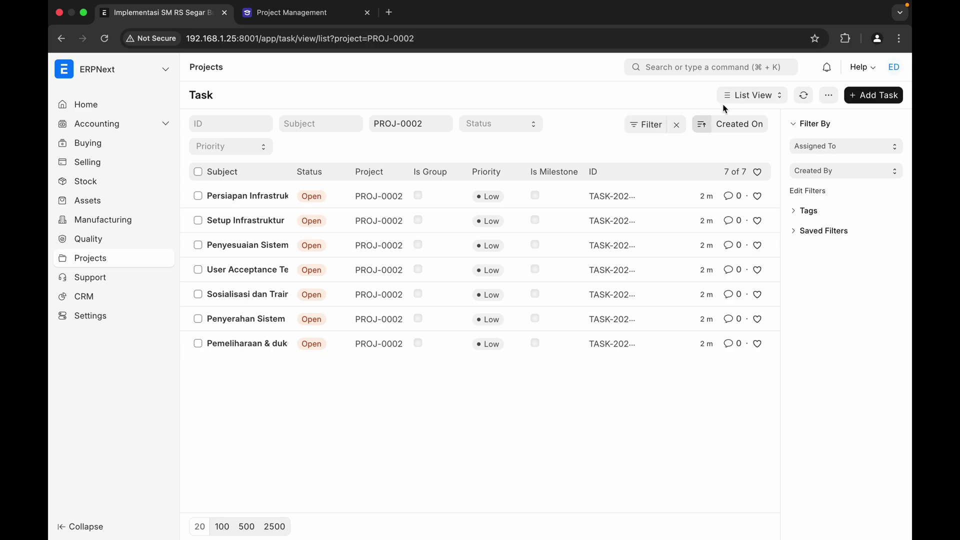
left_click(743, 98)
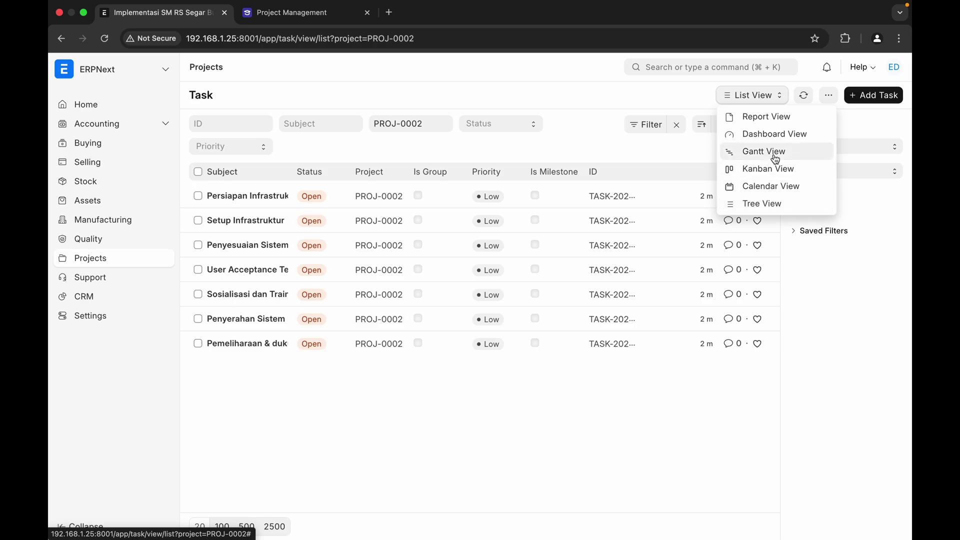
- In Gantt view, stretch Persiapan Infrastruktur to end 25-02-2025, then open its task form
left_click(776, 159)
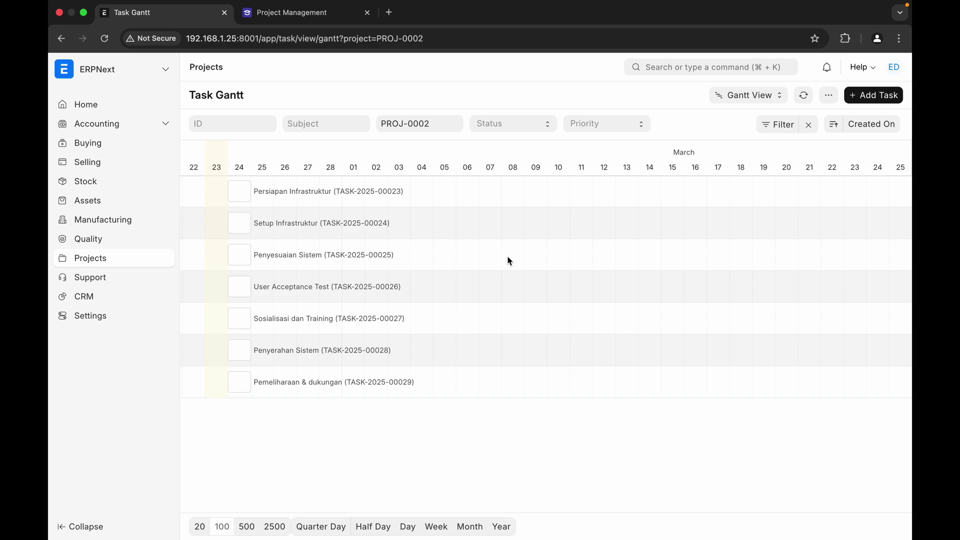
scroll(508, 259, "left", 3)
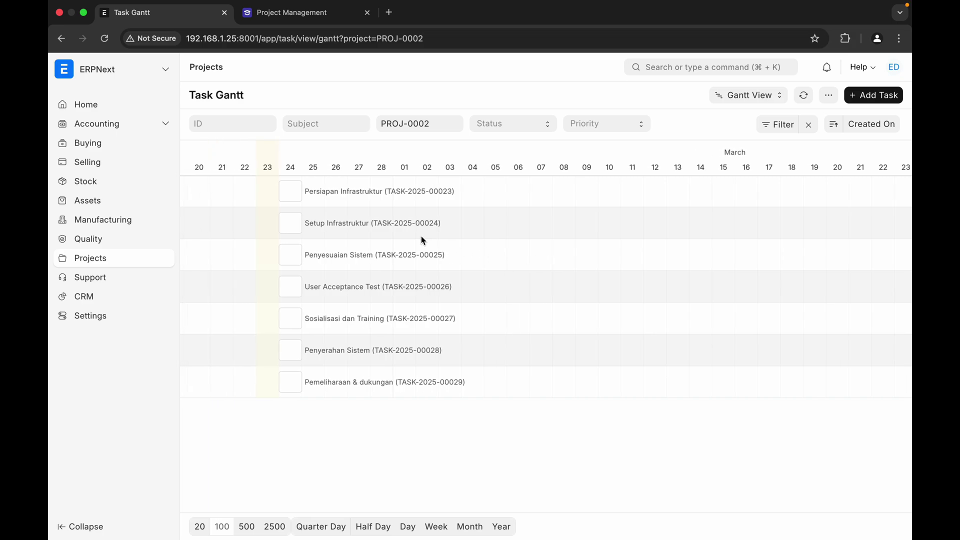
left_click(295, 196)
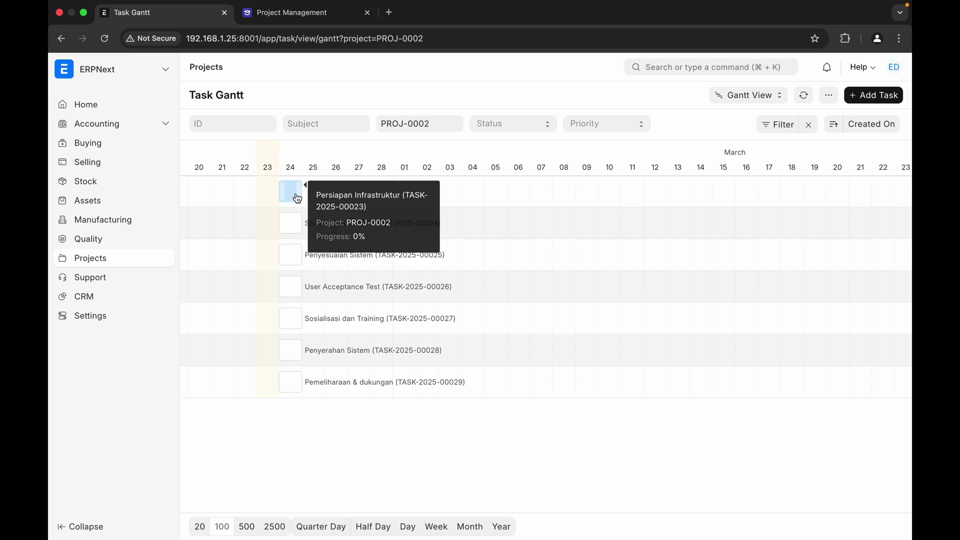
left_click_drag(298, 194, 317, 194)
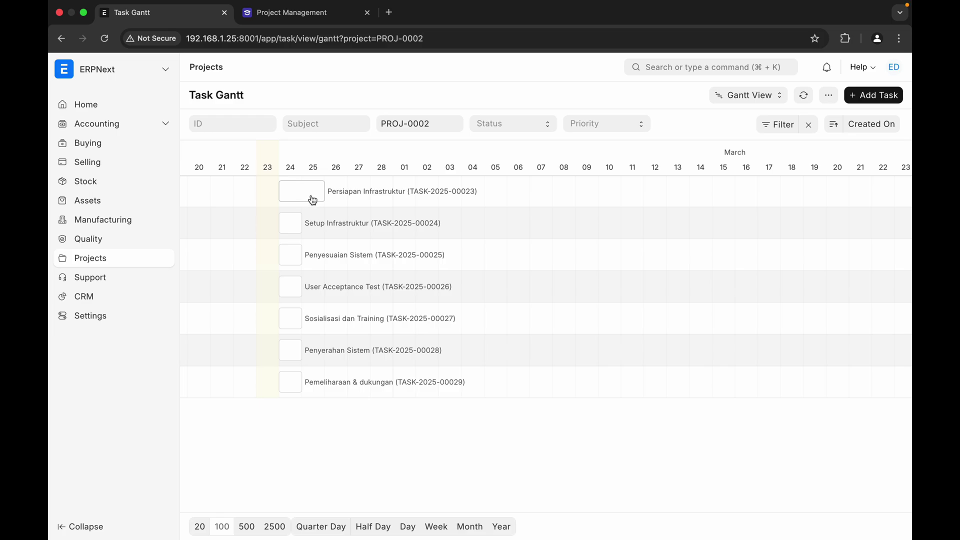
left_click(310, 200)
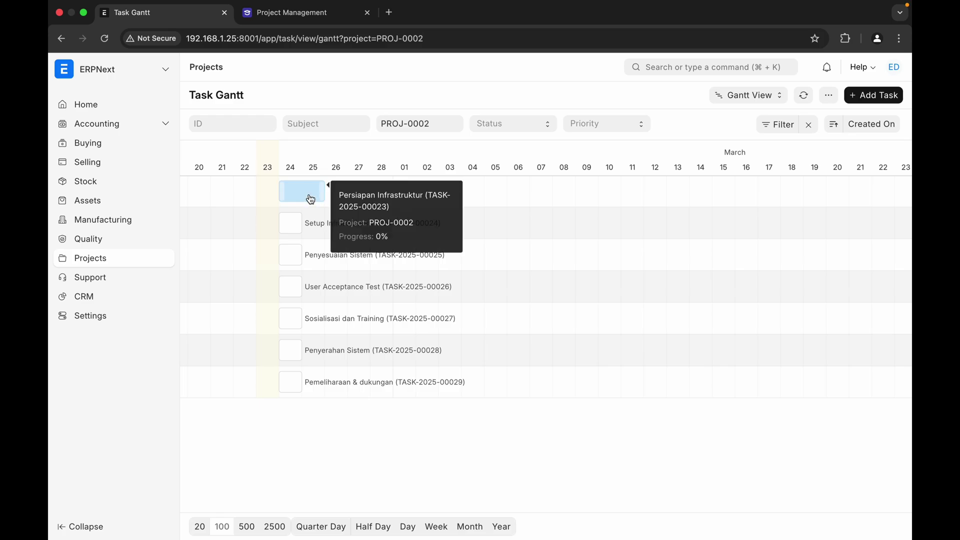
left_click(347, 198)
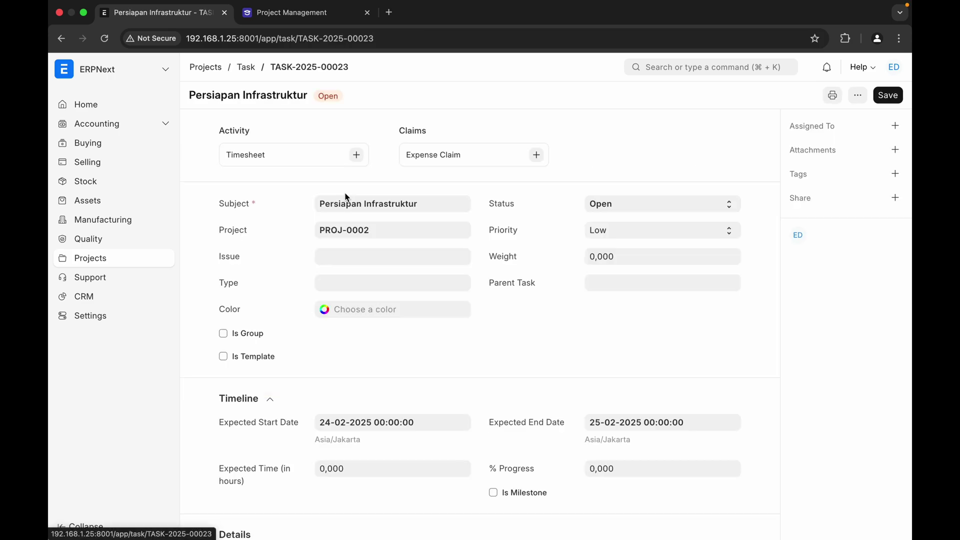
- Colour Persiapan Infrastruktur pale yellow-green #e0e8b0, save, and go back to the task list
left_click(411, 312)
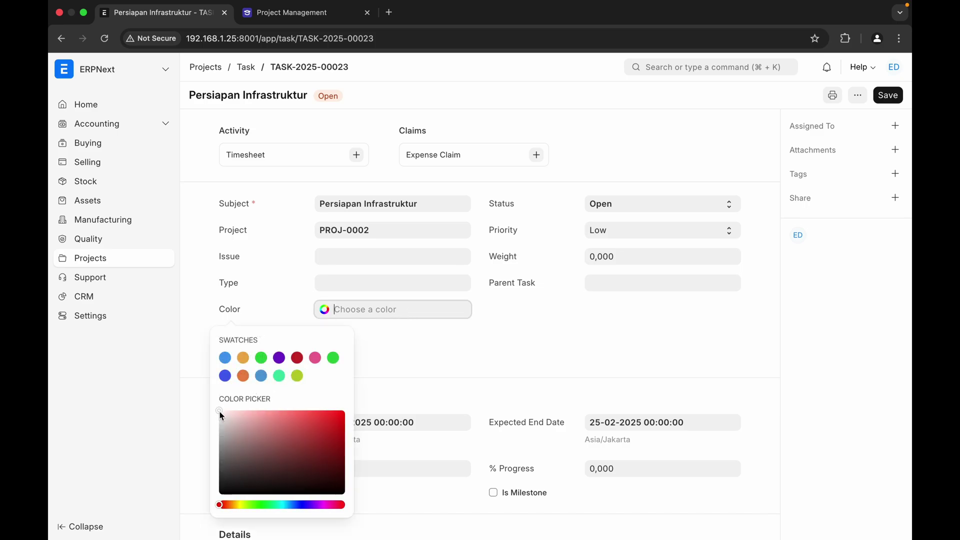
left_click_drag(221, 415, 229, 415)
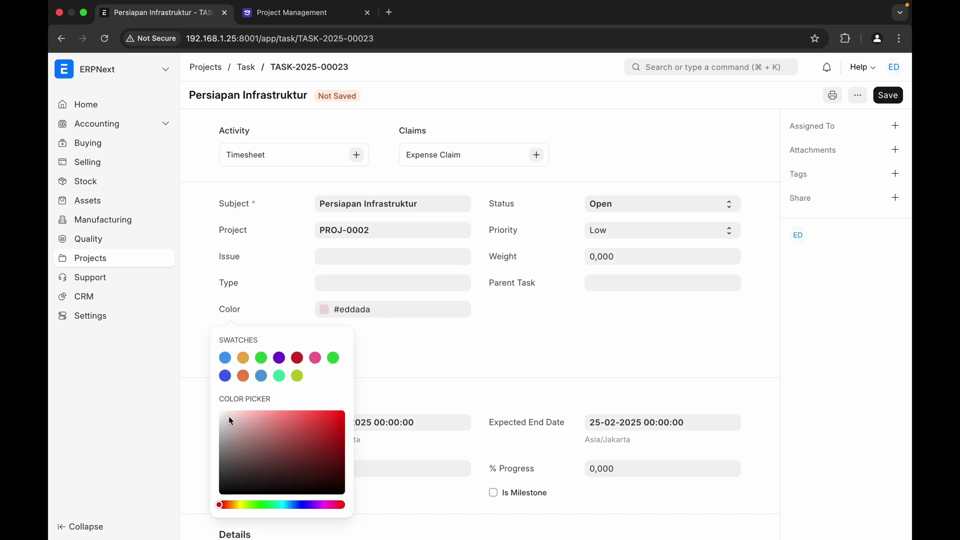
left_click(244, 506)
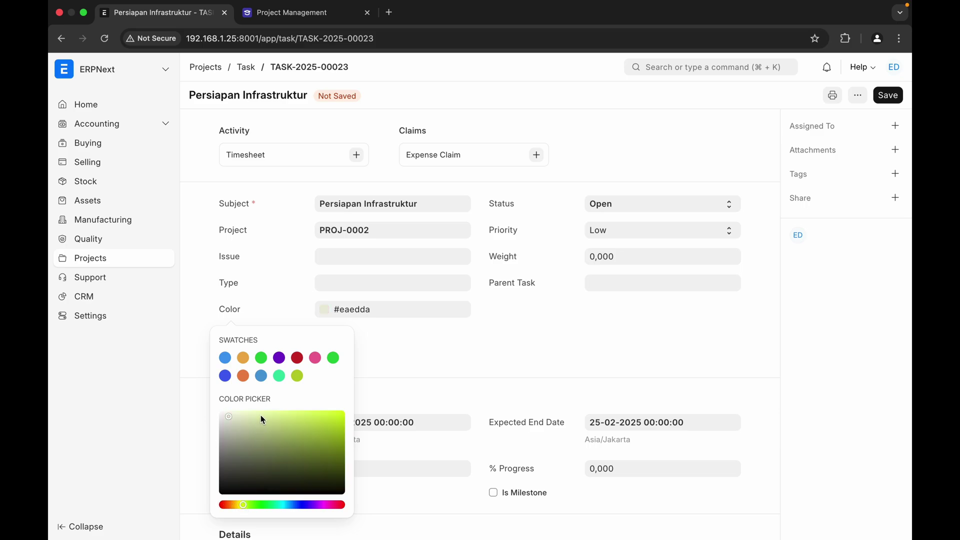
left_click_drag(234, 418, 252, 421)
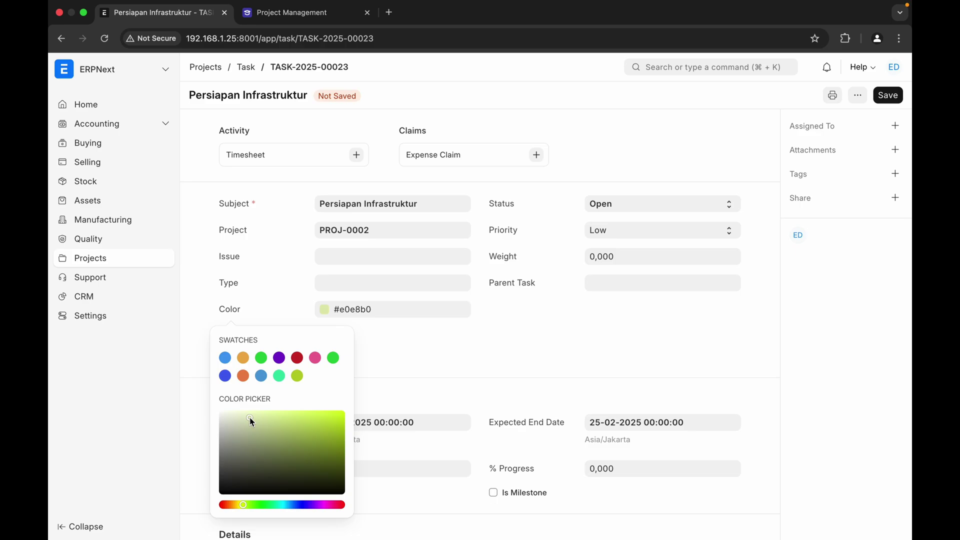
left_click(887, 95)
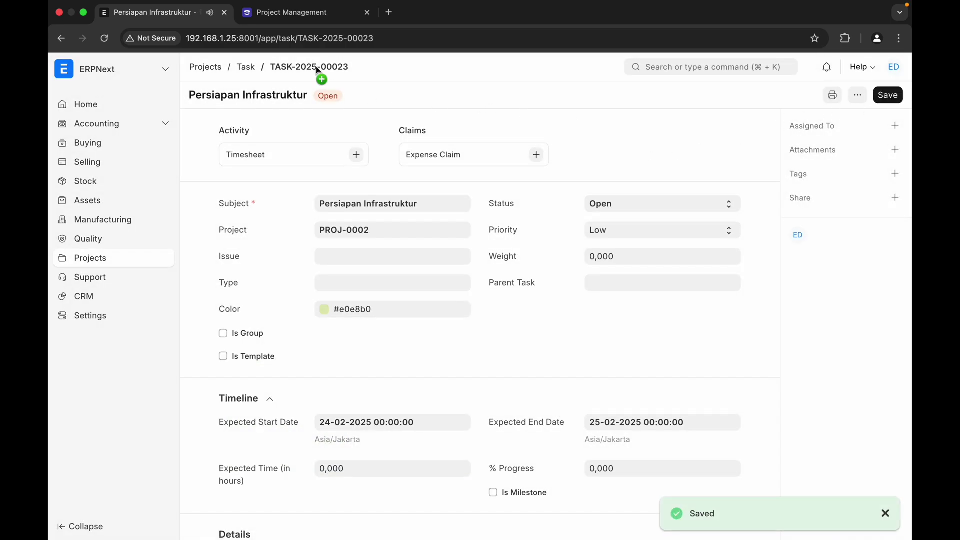
left_click(246, 66)
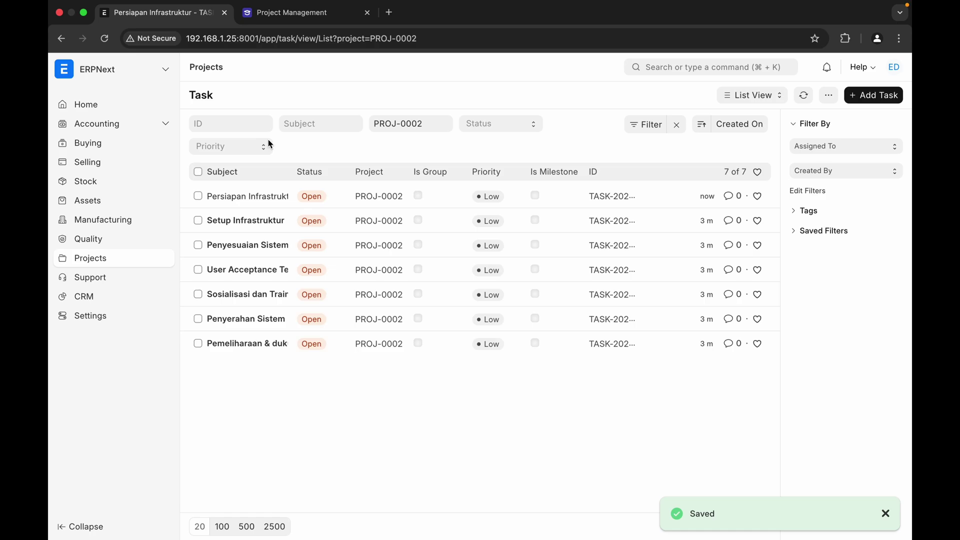
- In Gantt view, move and stretch Setup Infrastruktur to 26–28 February, then open it
left_click(752, 95)
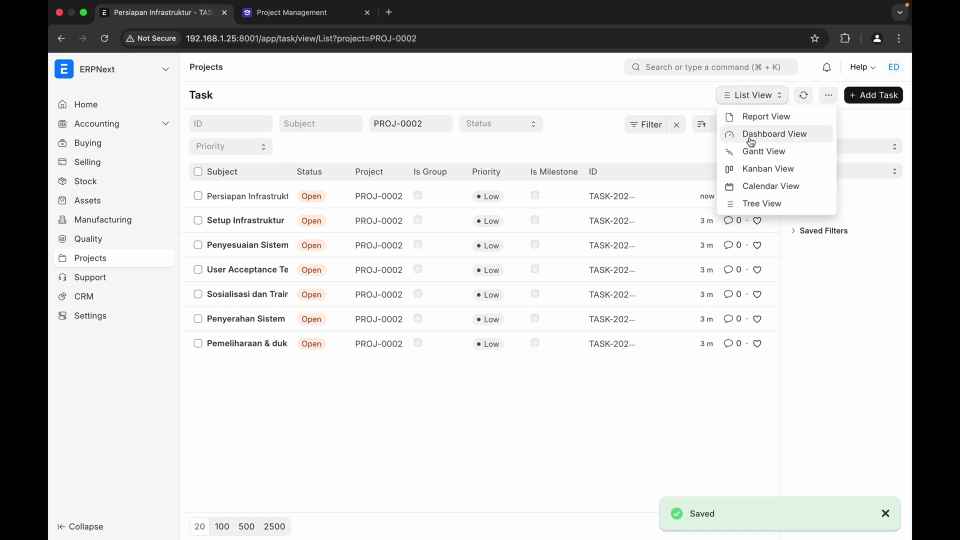
left_click(757, 151)
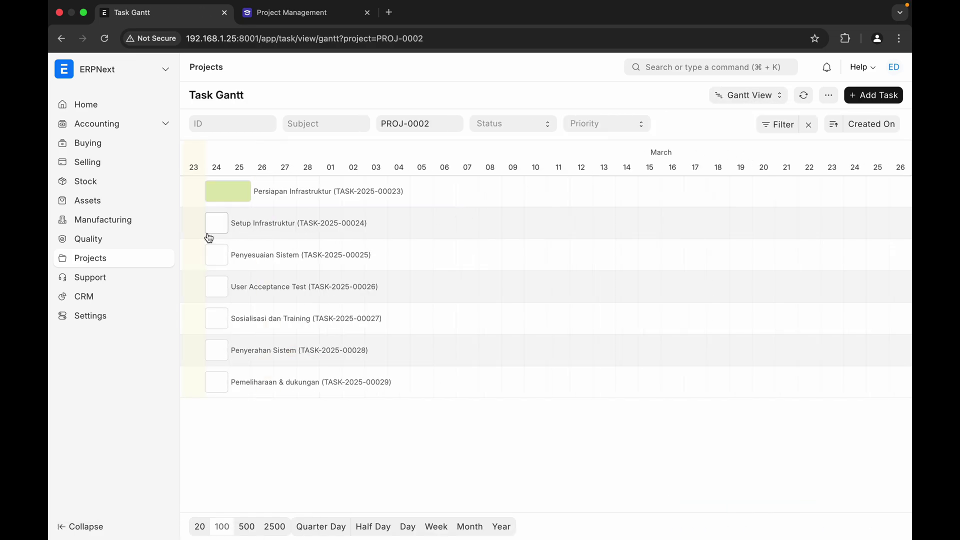
left_click_drag(218, 228, 258, 225)
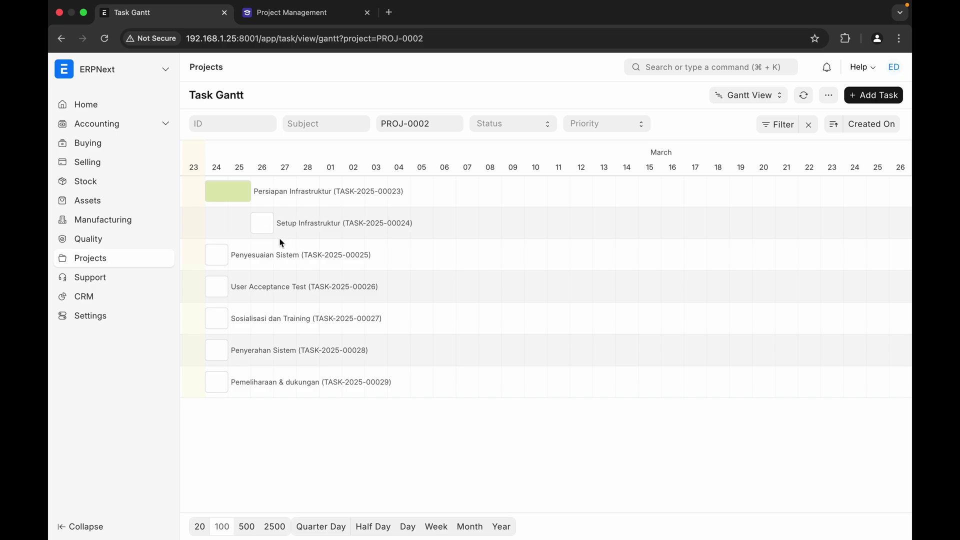
left_click(270, 224)
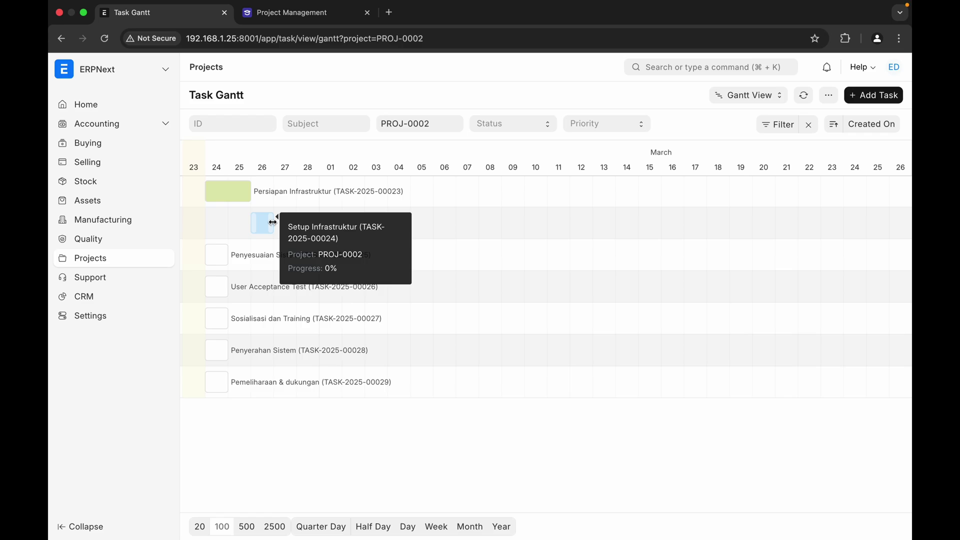
left_click_drag(272, 223, 315, 222)
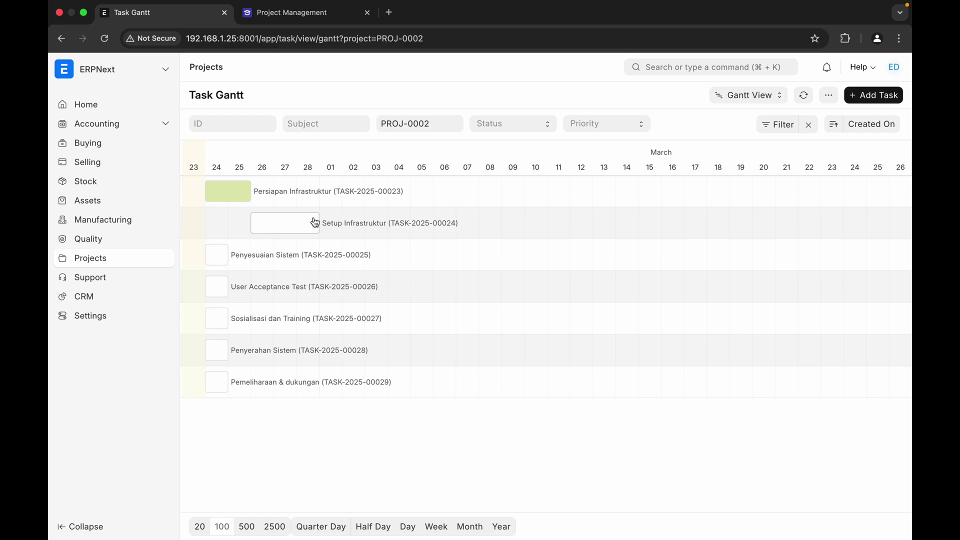
left_click(285, 227)
double_click(286, 229)
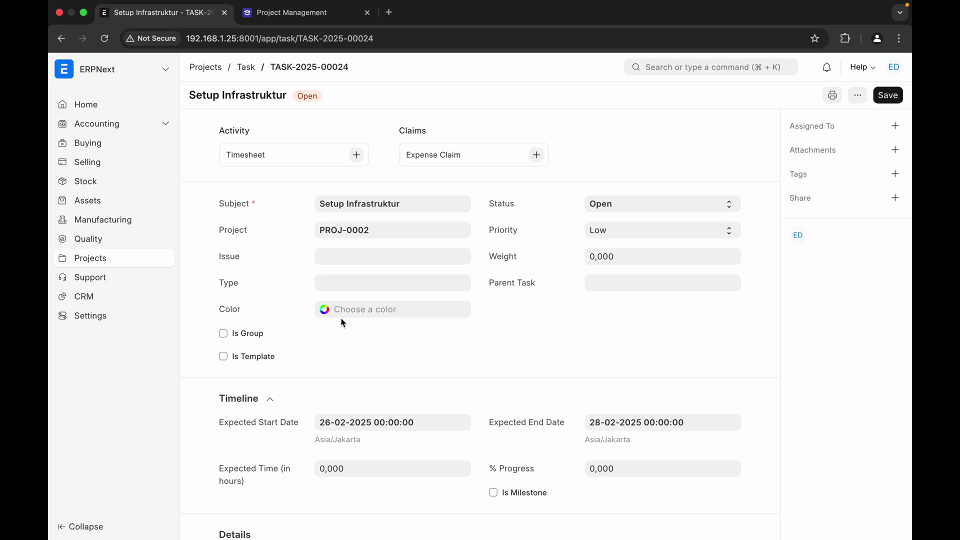
- Give Setup Infrastruktur a light pink colour, #fad9d9
left_click(349, 310)
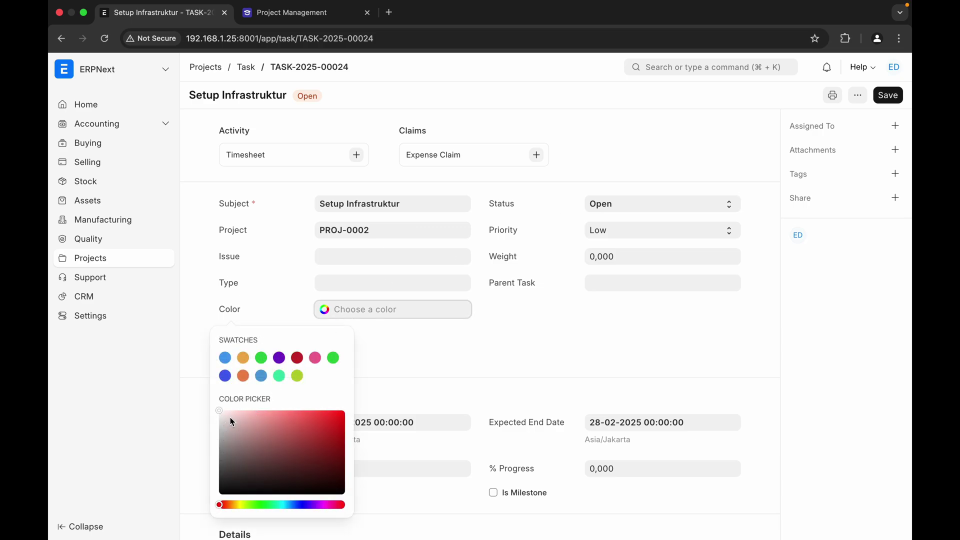
left_click_drag(230, 416, 235, 413)
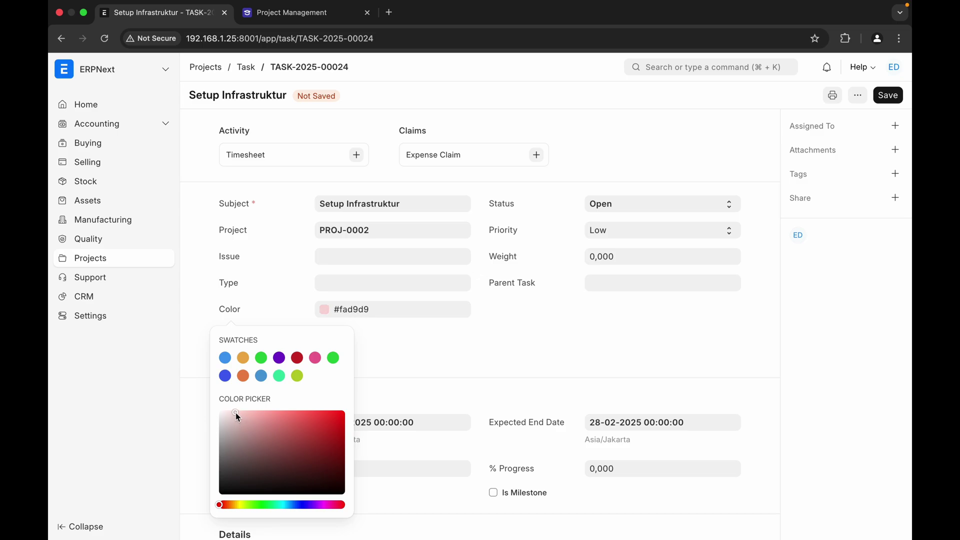
left_click(554, 343)
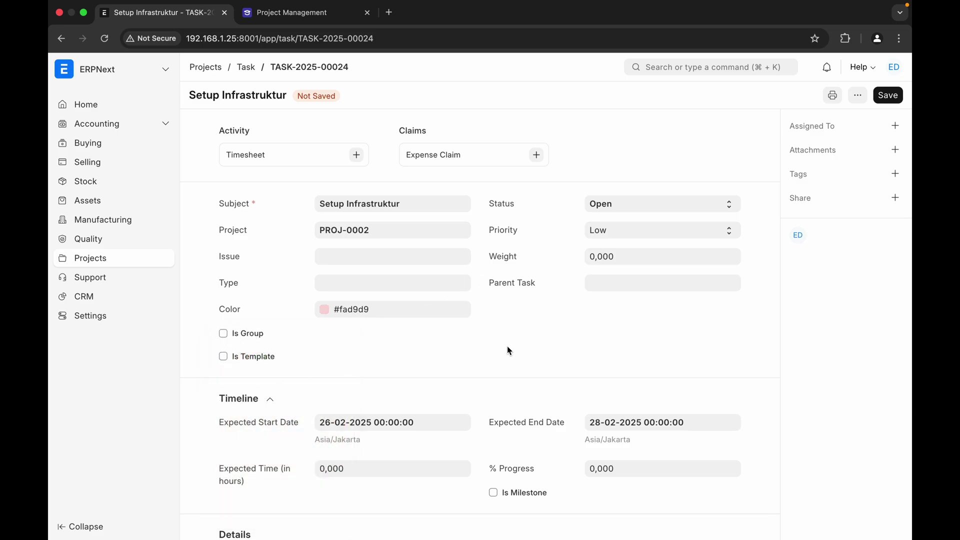
scroll(493, 335, "down", 10)
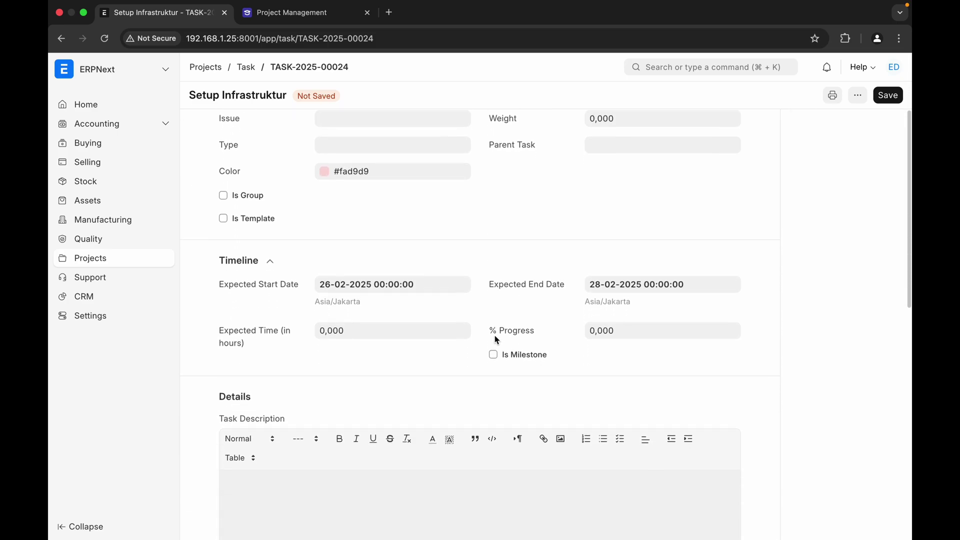
scroll(494, 335, "down", 5)
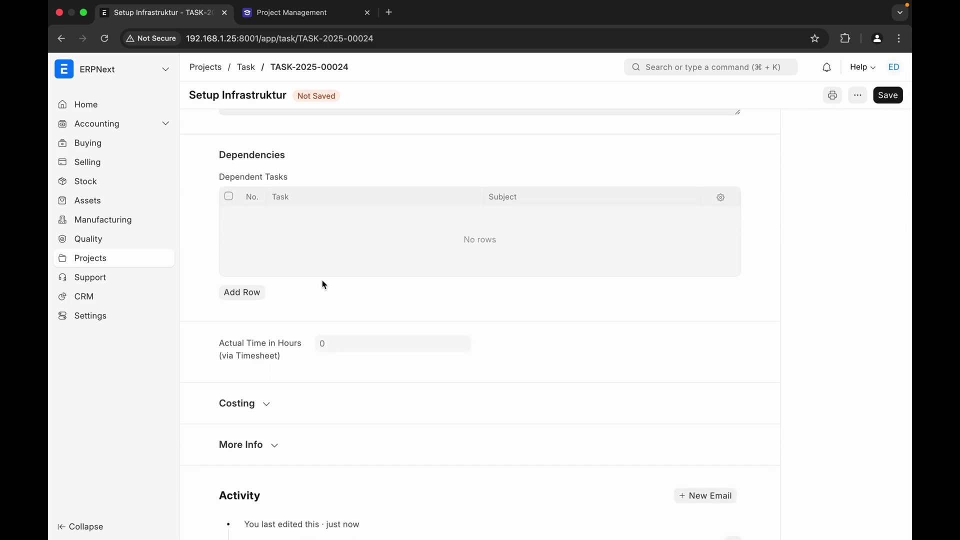
- Add Persiapan Infrastruktur (TASK-2025-00023) as a dependent task, save, and return to the Gantt chart
left_click(251, 299)
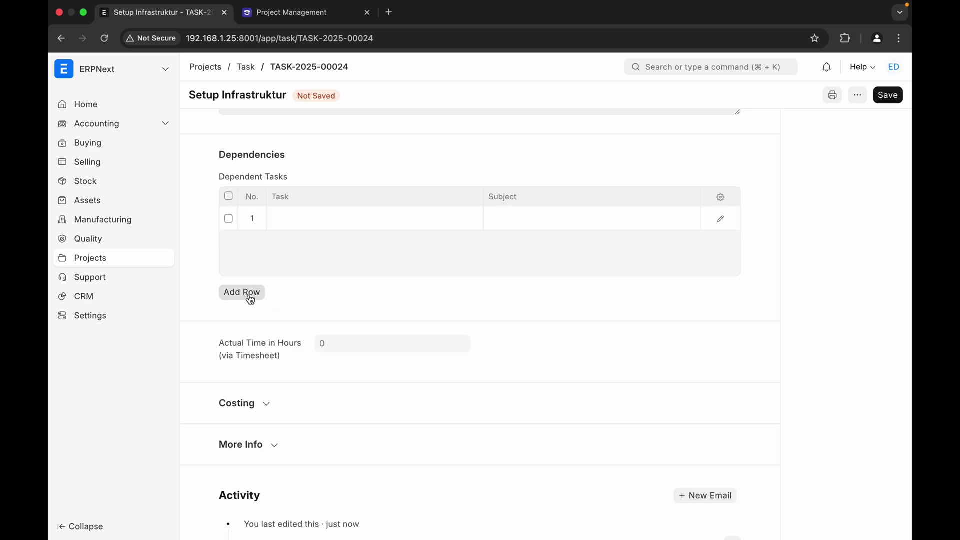
left_click(332, 220)
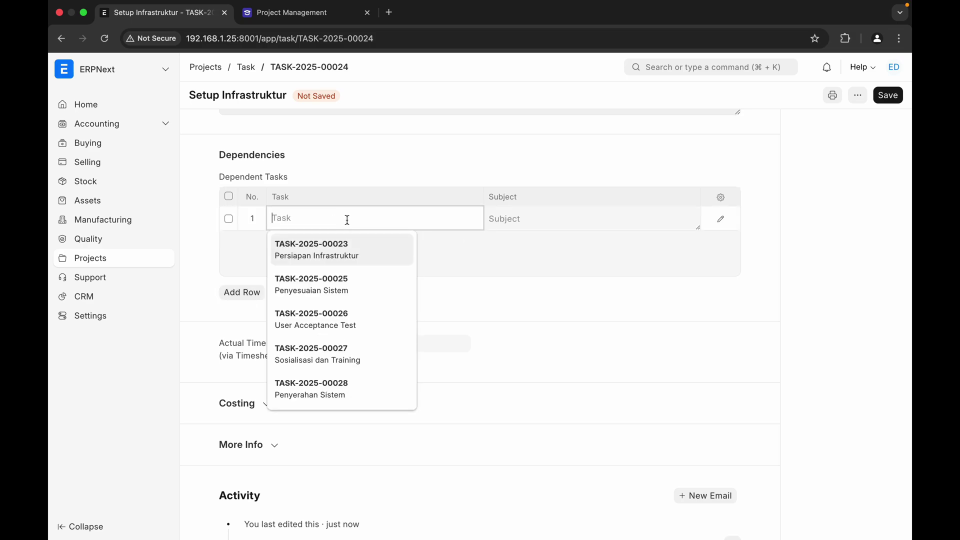
left_click(352, 257)
scroll(492, 285, "down", 1)
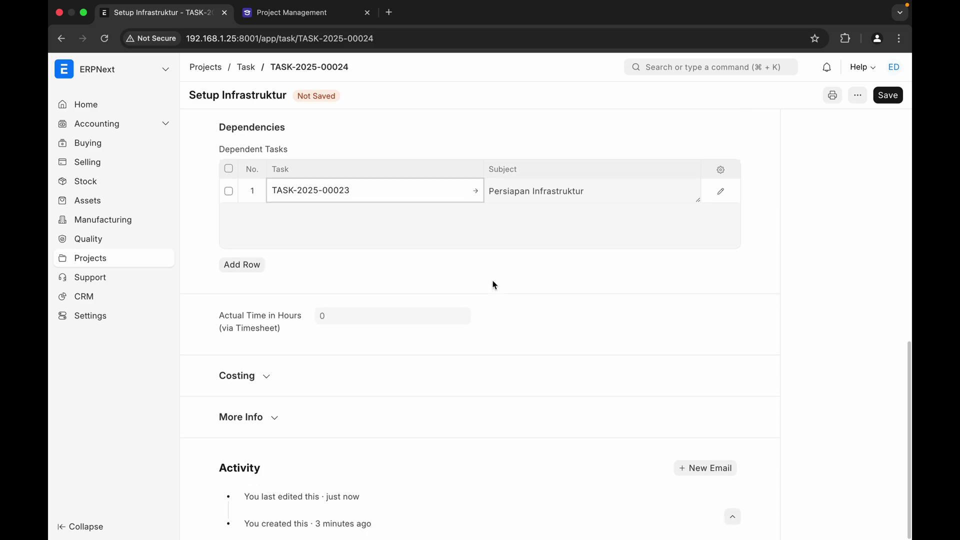
scroll(493, 285, "up", 5)
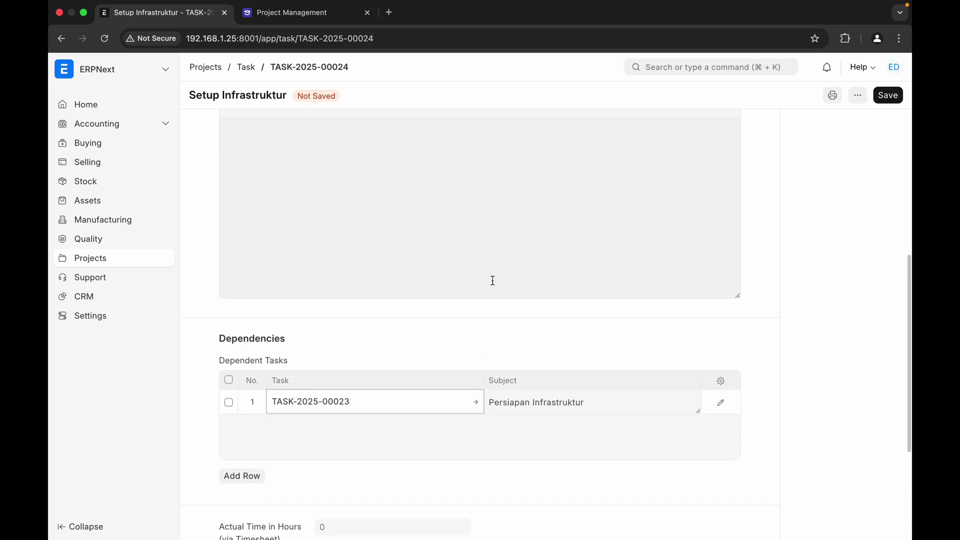
left_click(890, 95)
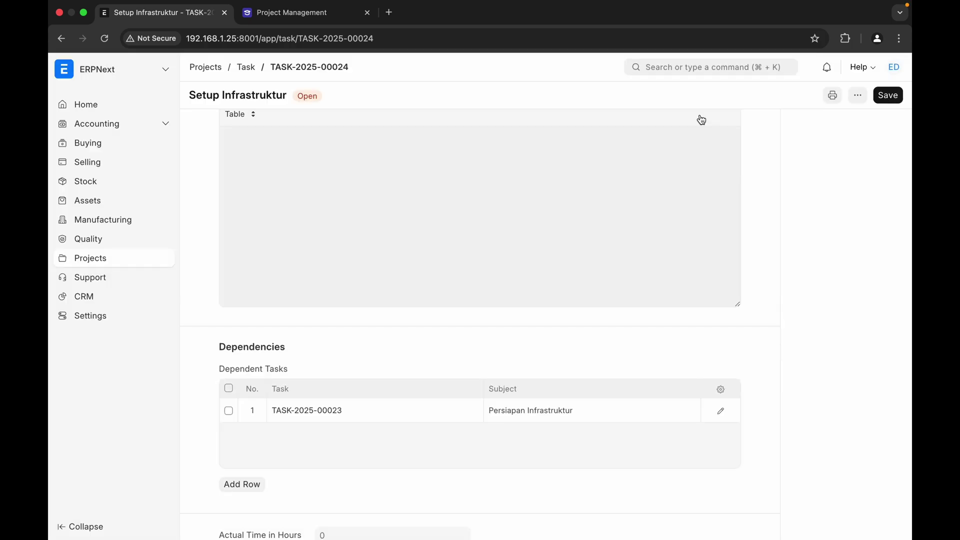
left_click(252, 76)
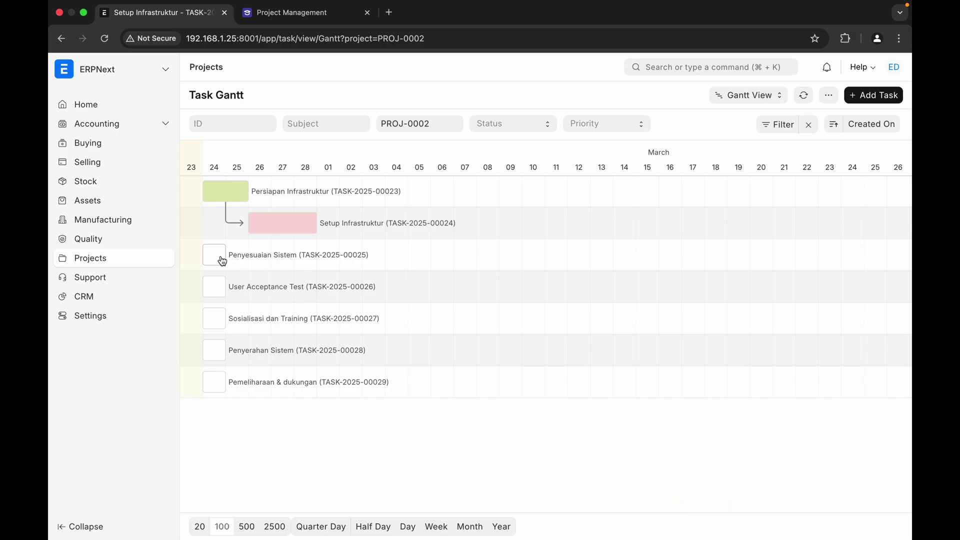
- Drag and resize Penyesuaian Sistem on the Gantt chart to 03–06 March, then open its task form
left_click_drag(220, 261, 331, 257)
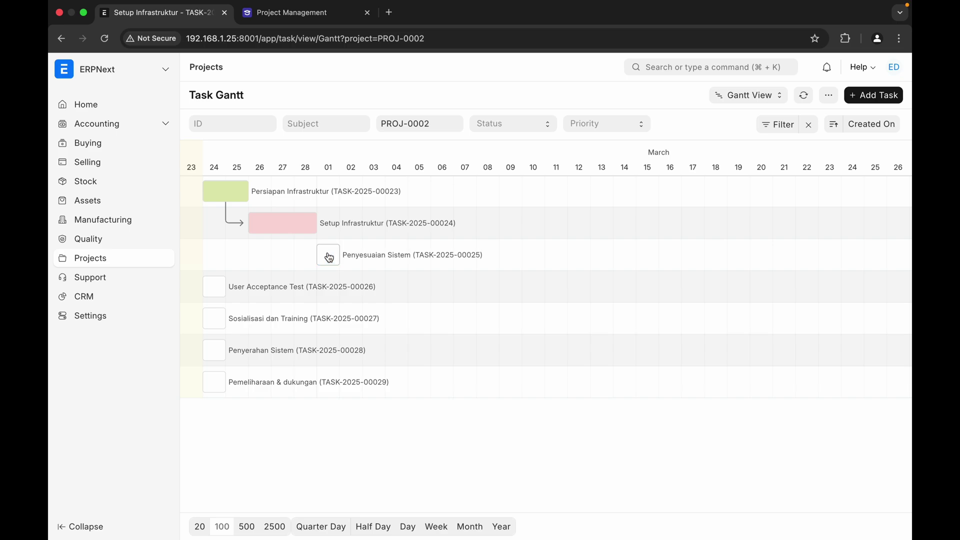
left_click(333, 257)
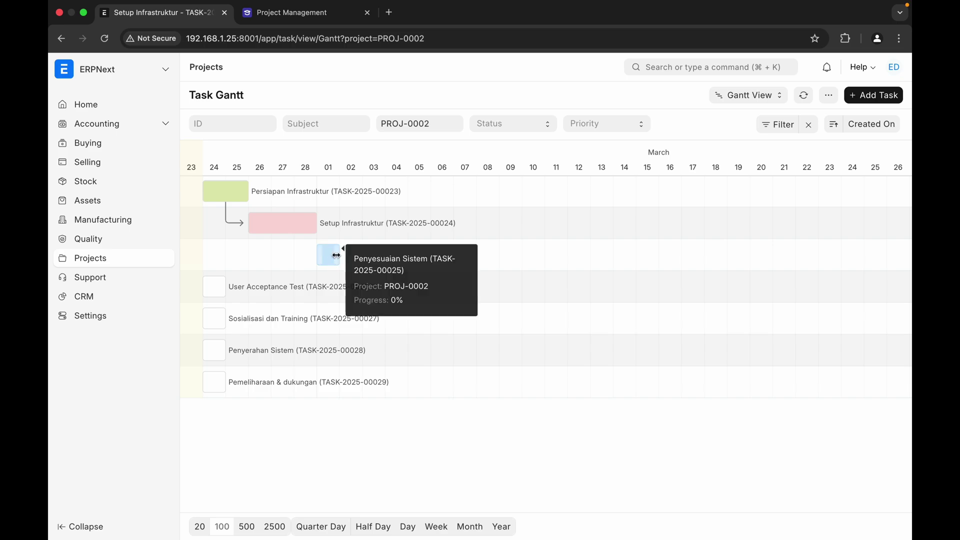
left_click_drag(336, 255, 411, 256)
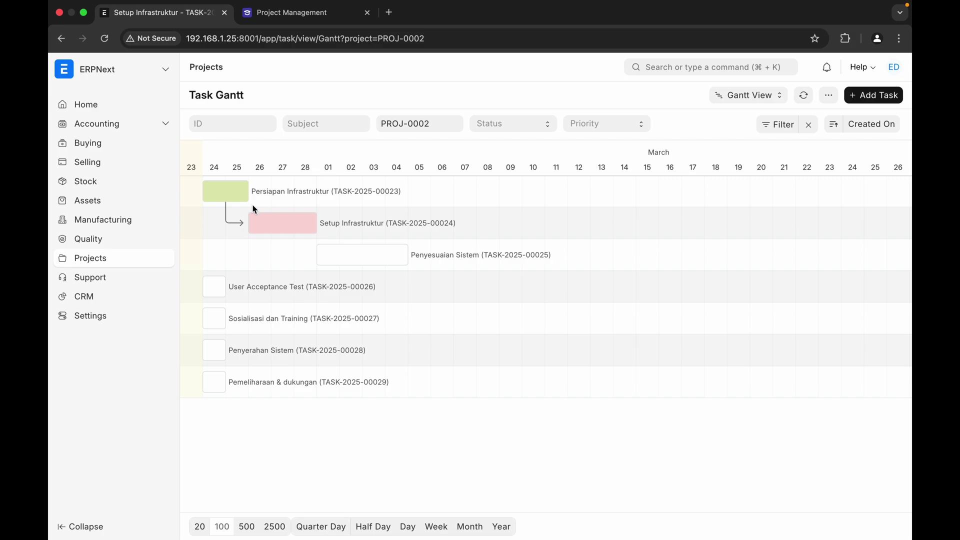
scroll(219, 220, "left", 2)
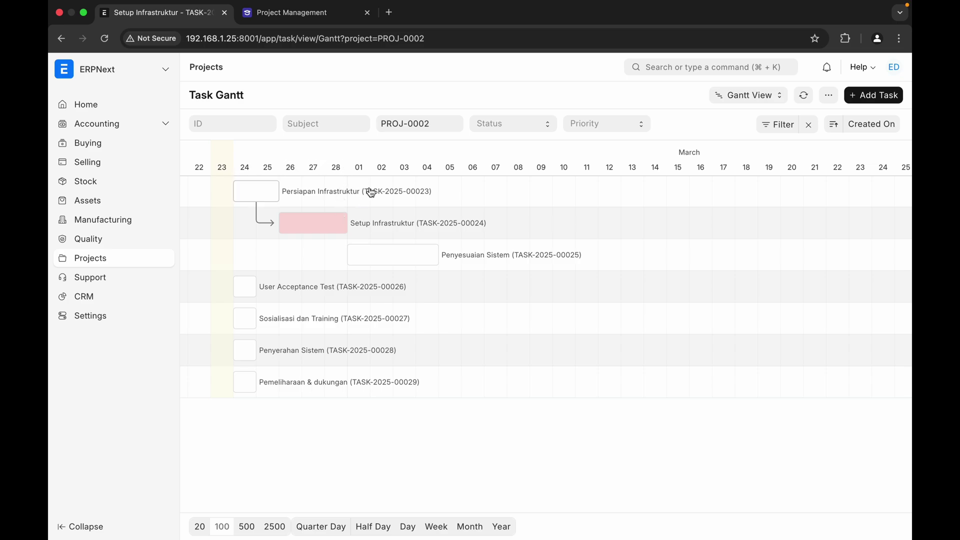
left_click_drag(364, 259, 414, 257)
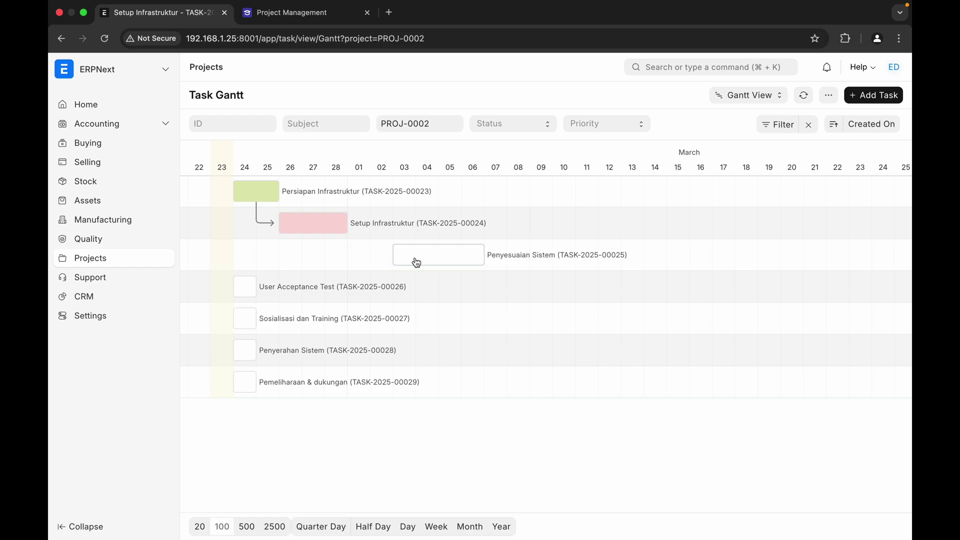
left_click(422, 256)
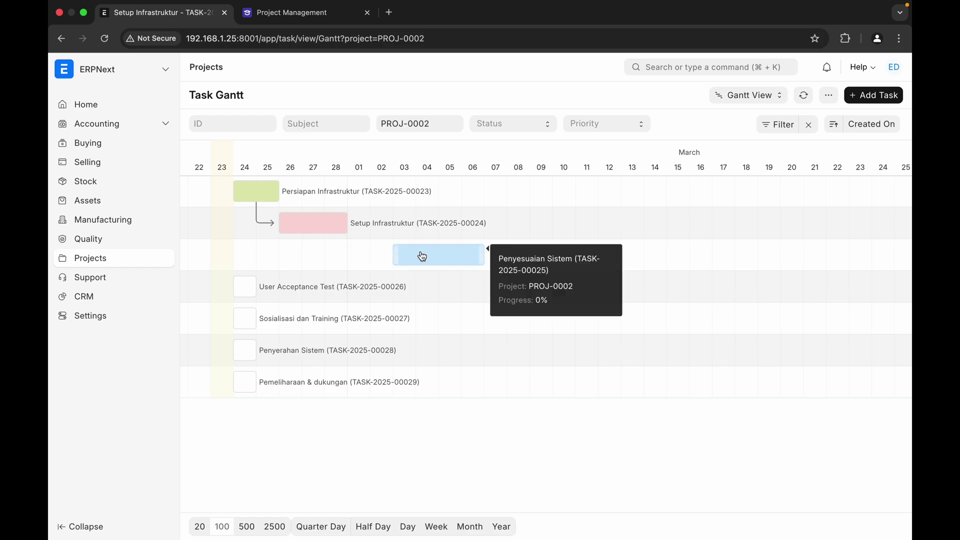
left_click(510, 258)
left_click(345, 310)
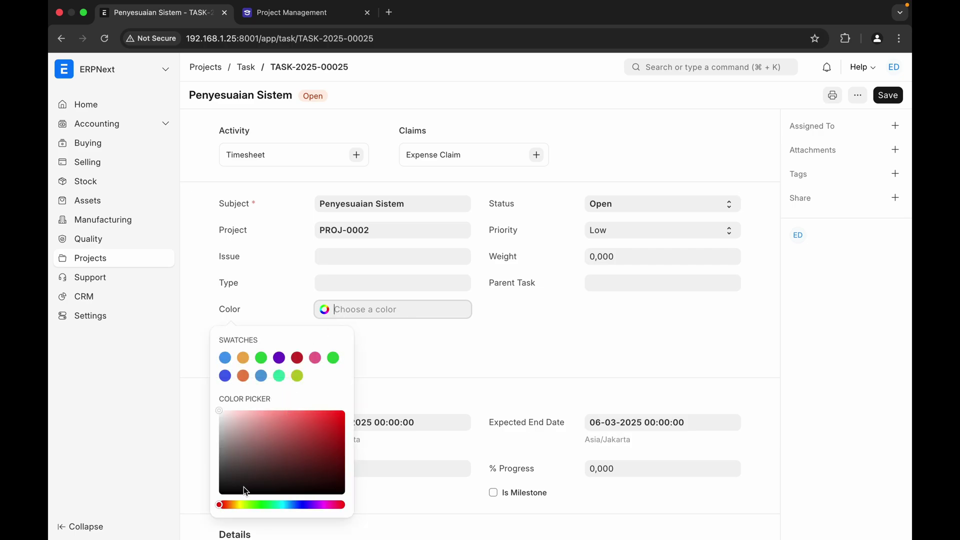
- Pick a pale green colour for Penyesuaian Sistem
left_click(258, 504)
left_click(262, 425)
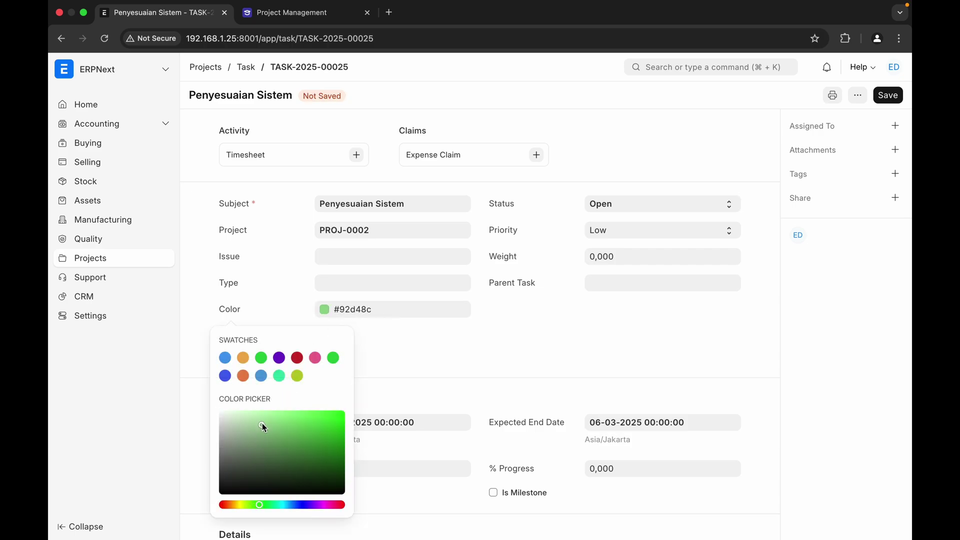
mouse_move(262, 423)
left_mouse_down()
mouse_move(263, 398)
mouse_move(252, 414)
mouse_move(251, 403)
mouse_move(256, 411)
left_mouse_up()
left_click(441, 357)
- Add Setup Infrastruktur (TASK-2025-00024) as a dependent task, save, and return to the Gantt chart
scroll(441, 354, "down", 7)
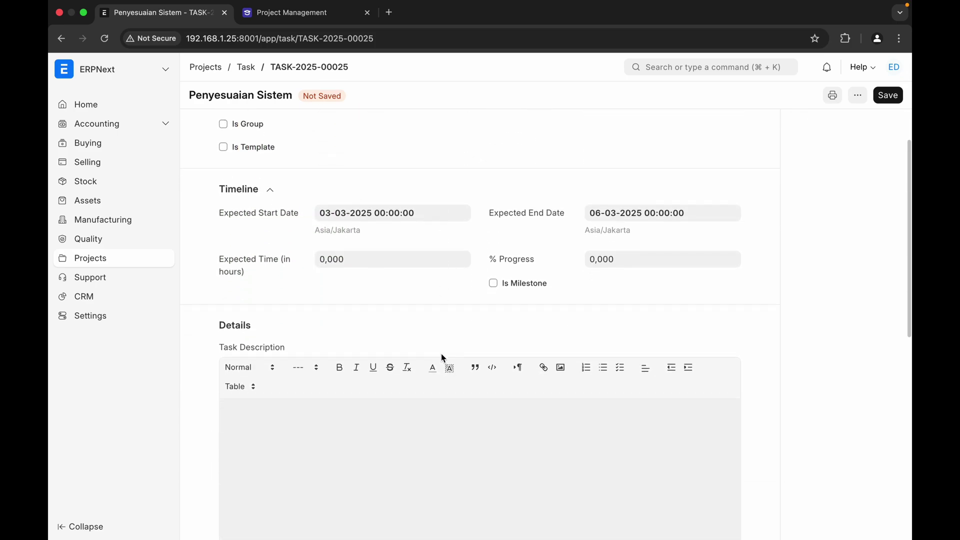
scroll(441, 356, "down", 5)
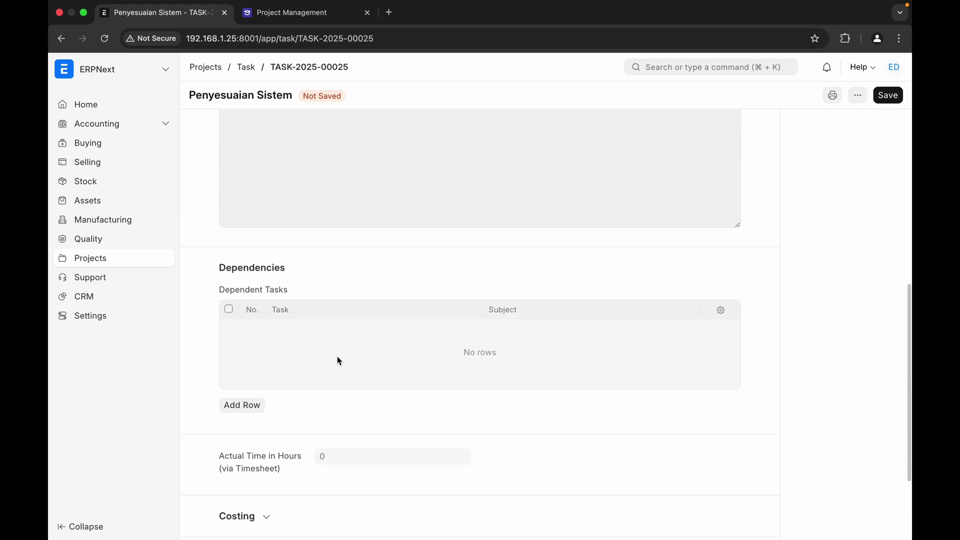
left_click(257, 411)
left_click(323, 331)
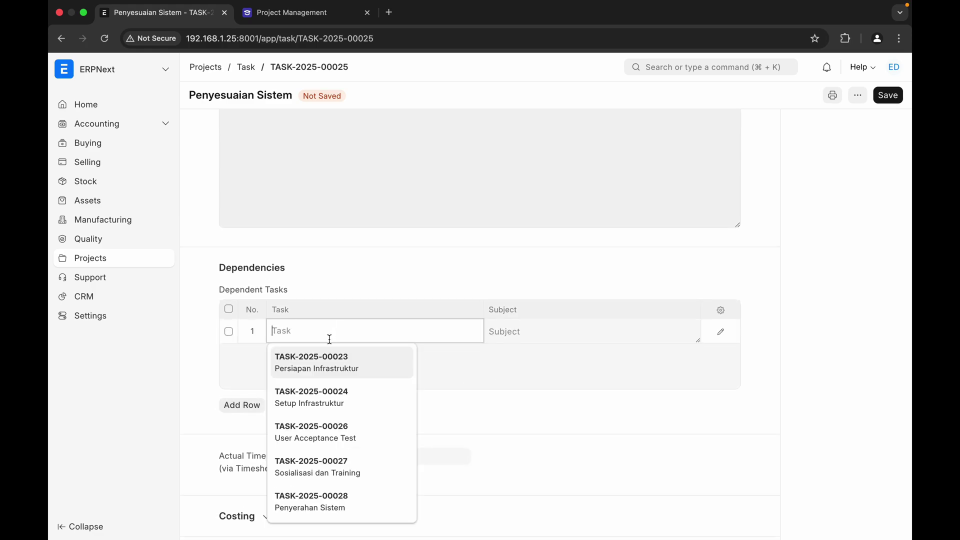
left_click(325, 397)
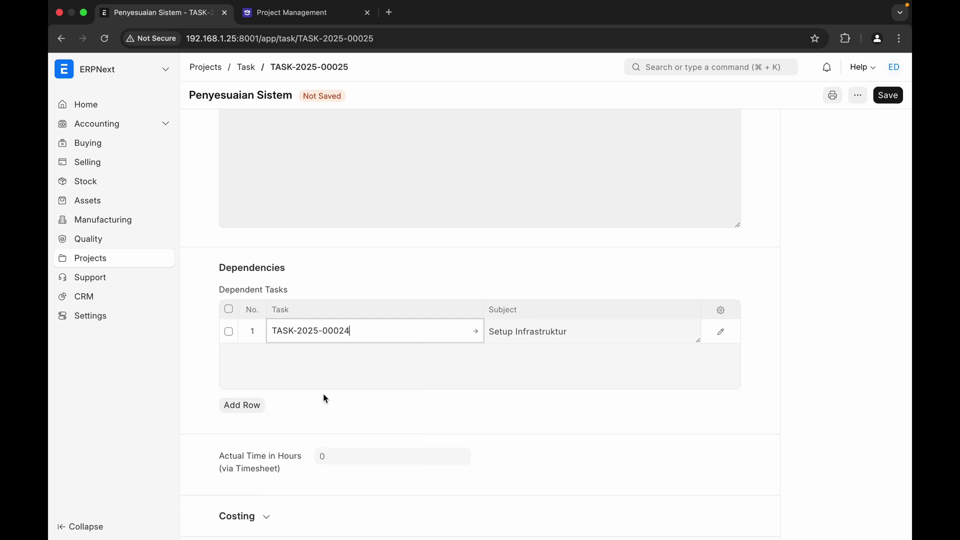
left_click(894, 95)
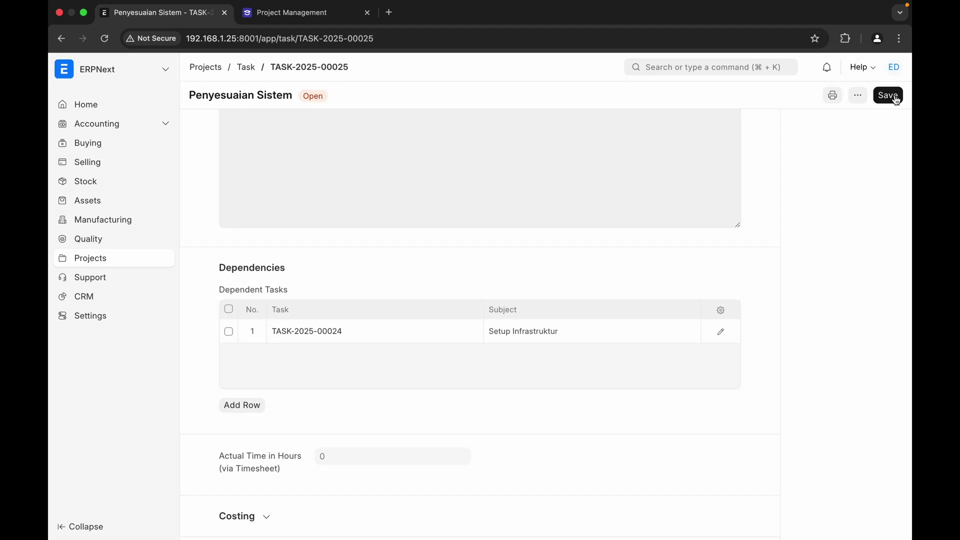
left_click(246, 67)
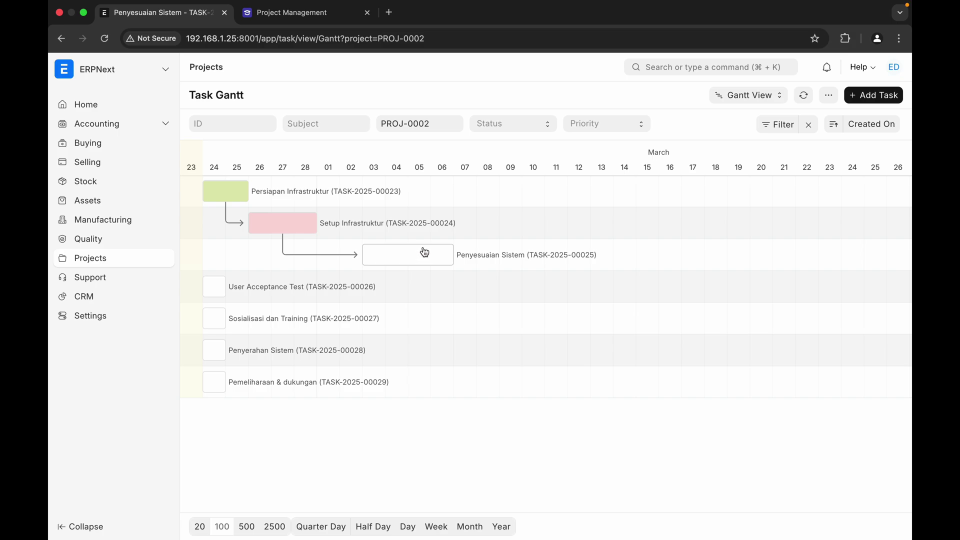
- Stretch Penyesuaian Sistem to end 07 March and move User Acceptance Test to about 10 March
left_click(451, 253)
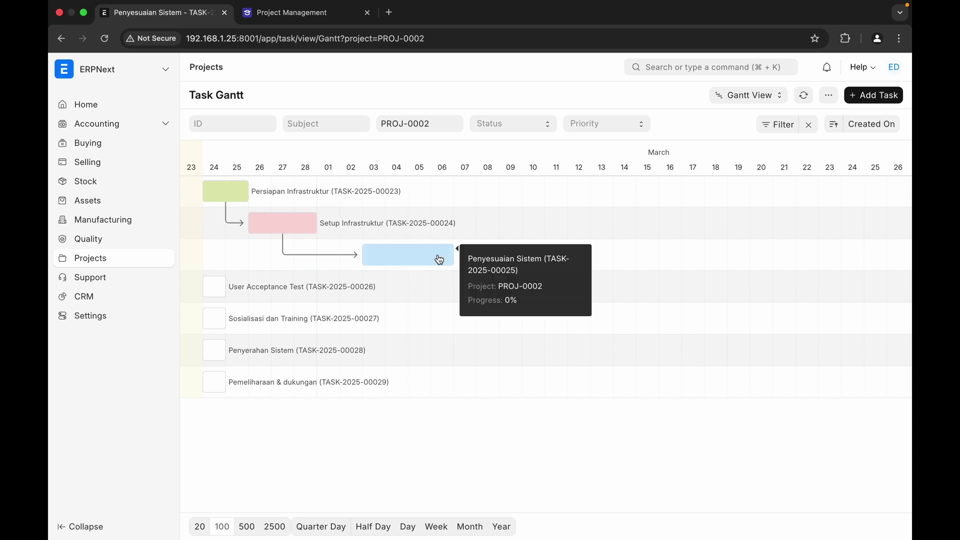
left_click_drag(452, 253, 468, 255)
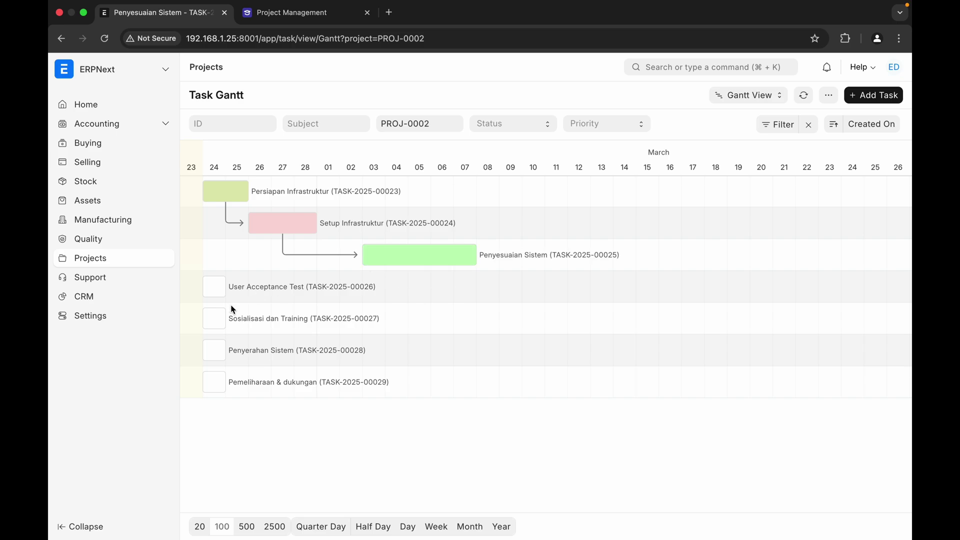
left_click_drag(219, 296, 528, 294)
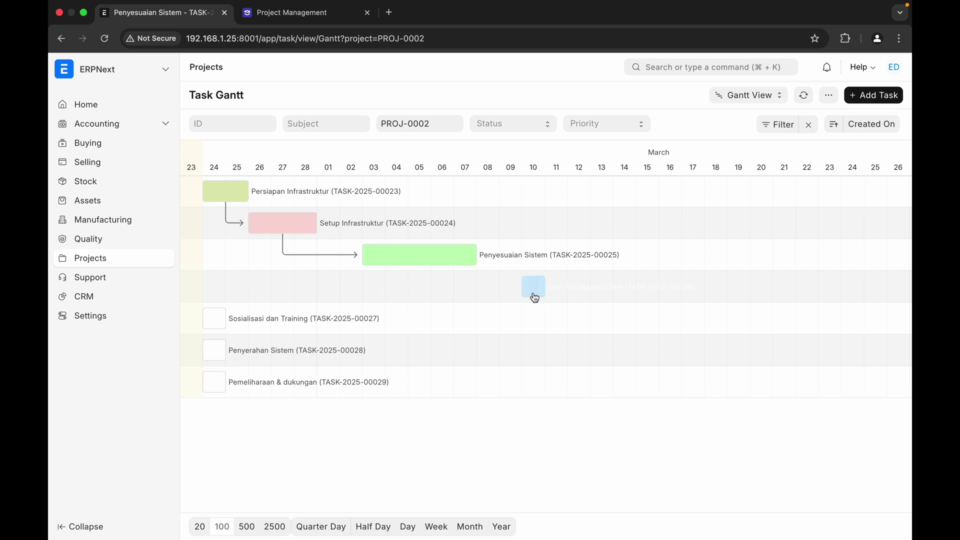
left_click(535, 298)
- Open User Acceptance Test and give it a pale pink colour, #ff9e9e
left_click(576, 289)
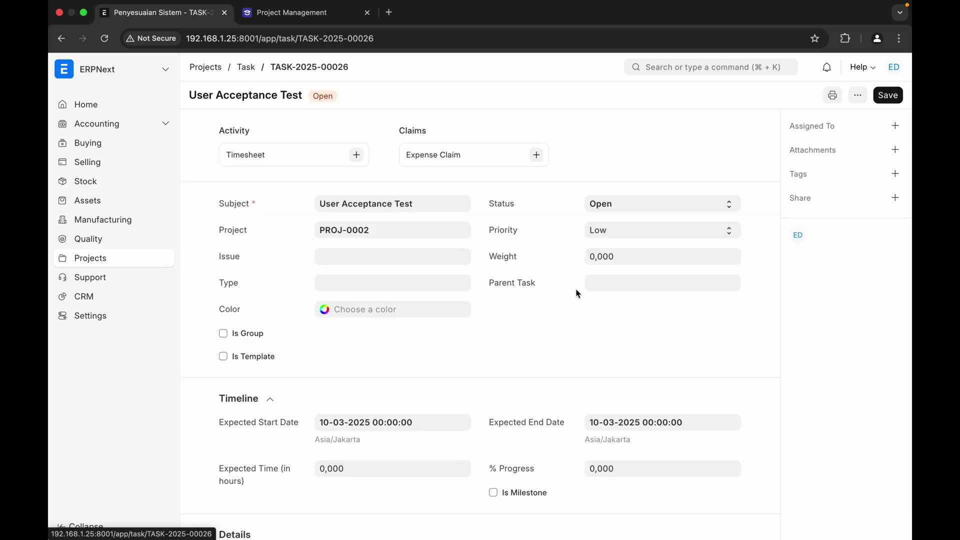
left_click(342, 310)
left_click_drag(270, 433, 267, 407)
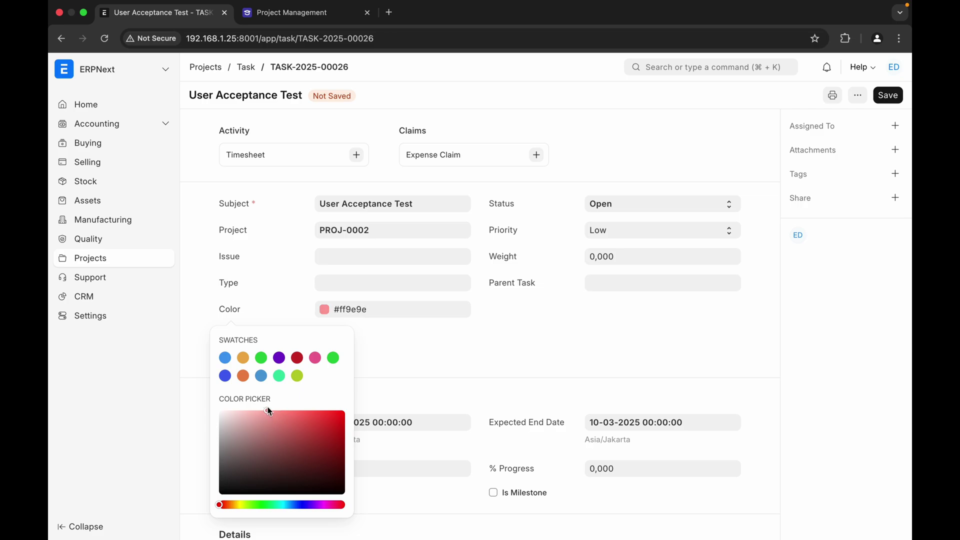
left_click(500, 353)
scroll(500, 353, "down", 10)
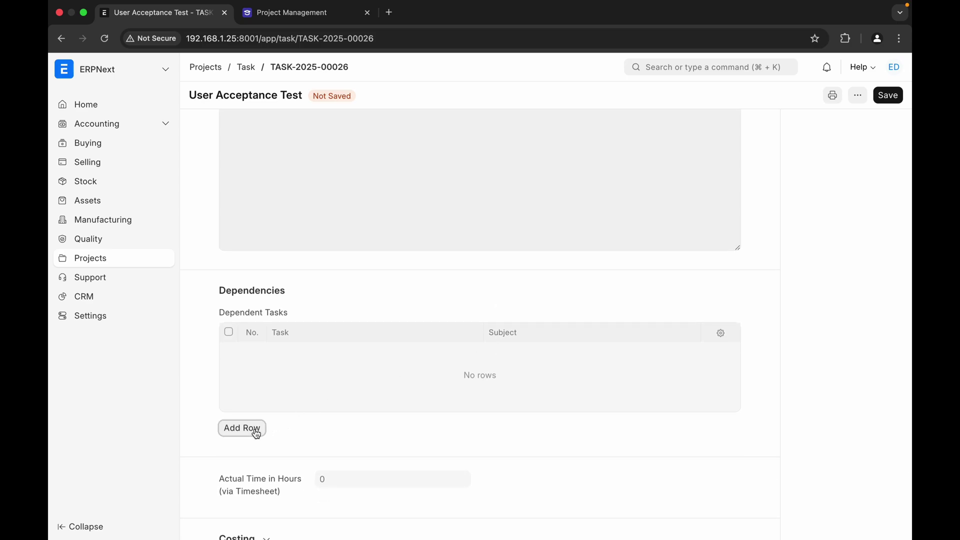
- Add Penyesuaian Sistem as User Acceptance Test's dependent task
left_click(255, 428)
left_click(336, 354)
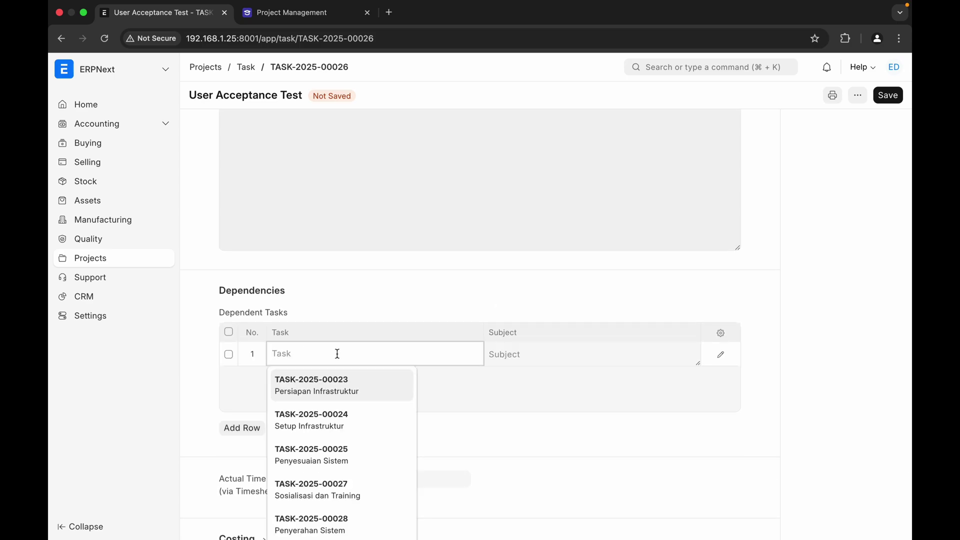
scroll(356, 420, "down", 2)
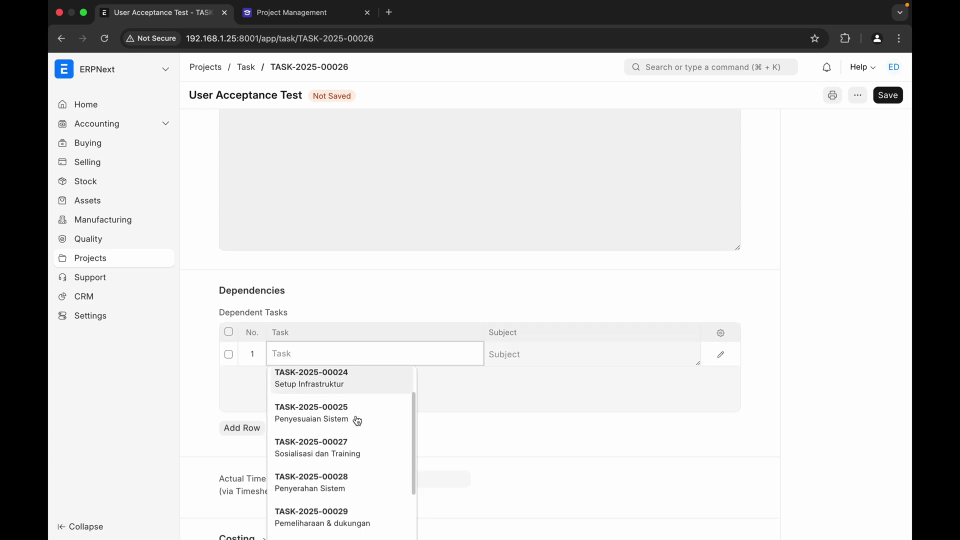
left_click(356, 420)
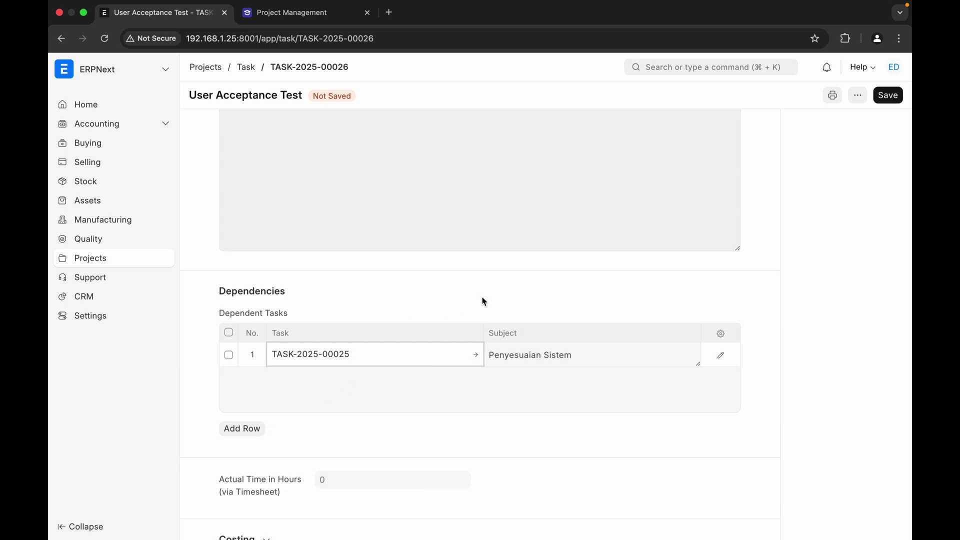
scroll(482, 300, "up", 3)
scroll(484, 301, "up", 3)
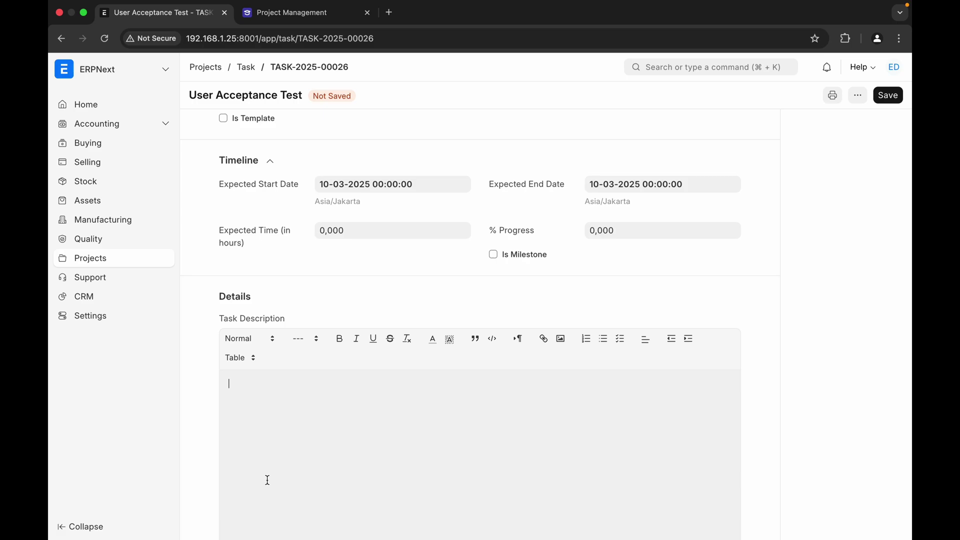
scroll(267, 480, "down", 1)
scroll(268, 480, "down", 1)
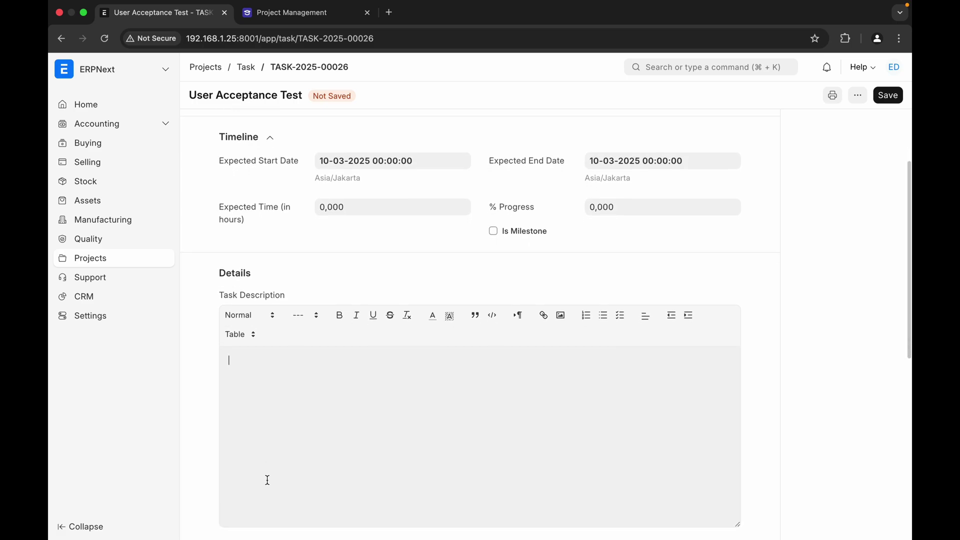
scroll(267, 480, "up", 3)
scroll(268, 479, "down", 5)
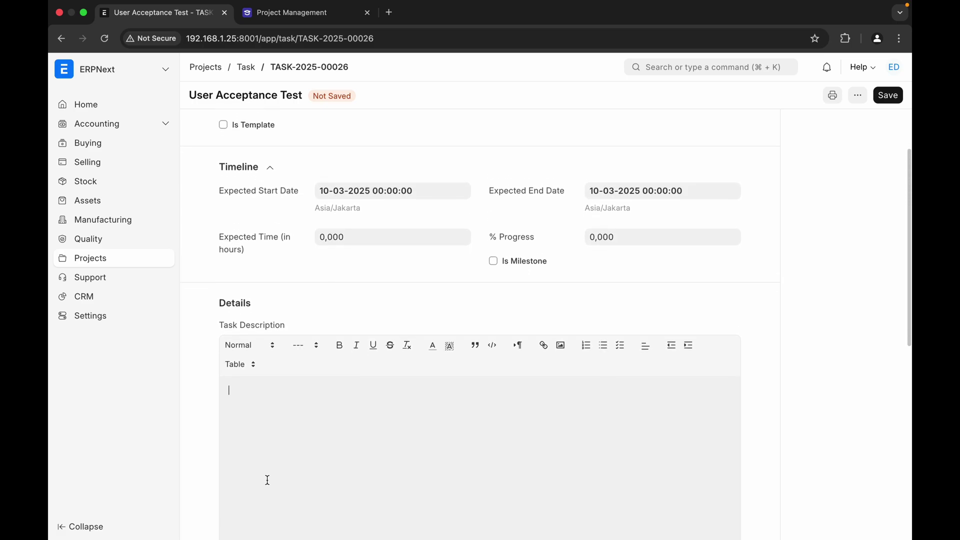
scroll(267, 480, "up", 5)
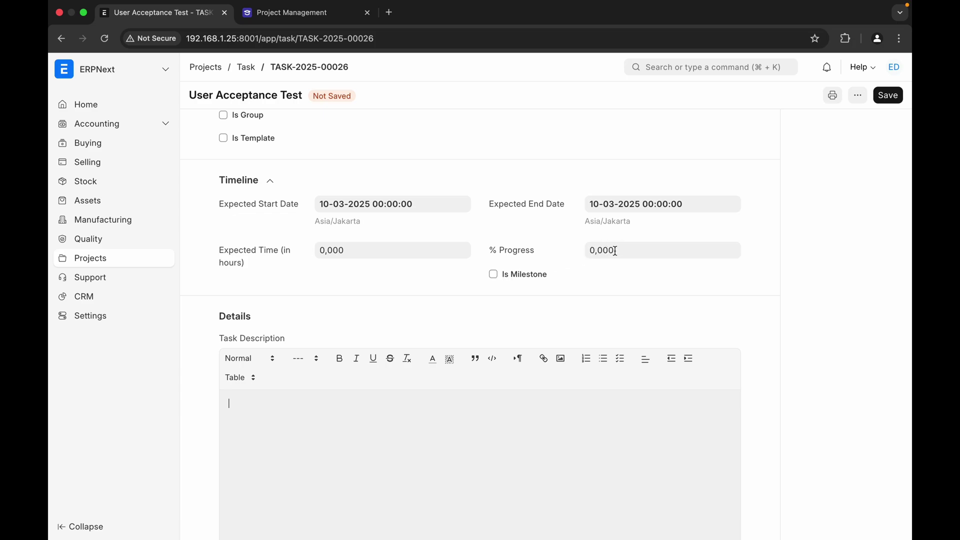
scroll(567, 302, "down", 10)
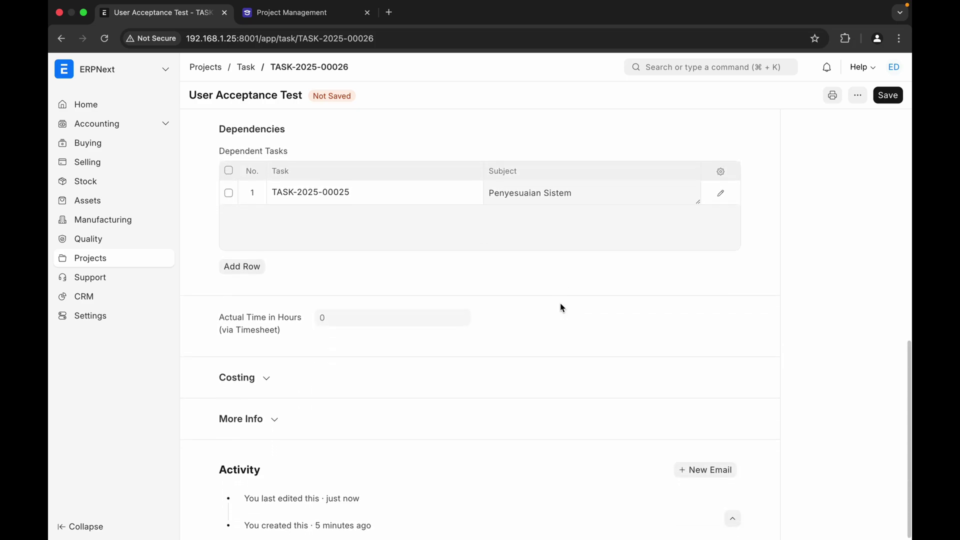
- Check the Costing section, save the task, and return to the PROJ-0002 Gantt chart
left_click(270, 378)
scroll(335, 378, "down", 2)
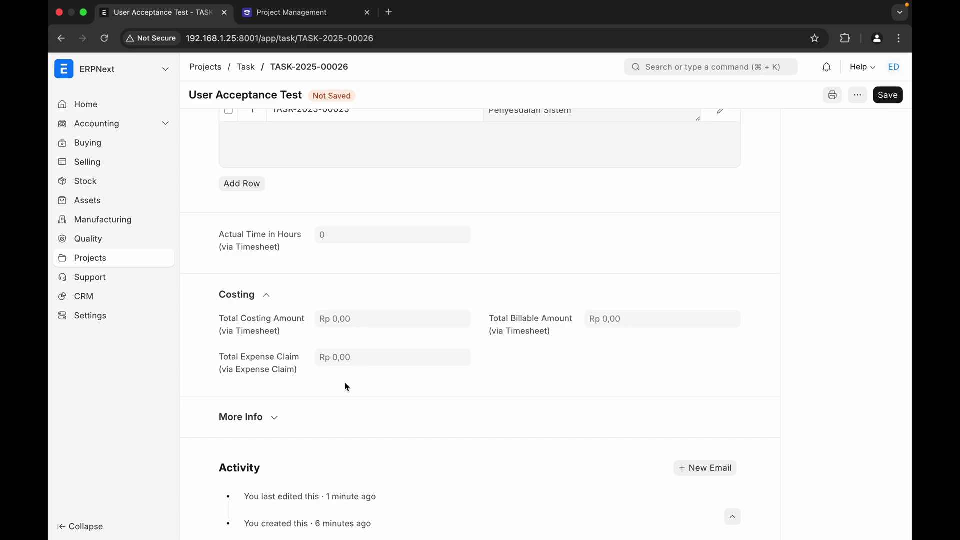
scroll(347, 387, "up", 3)
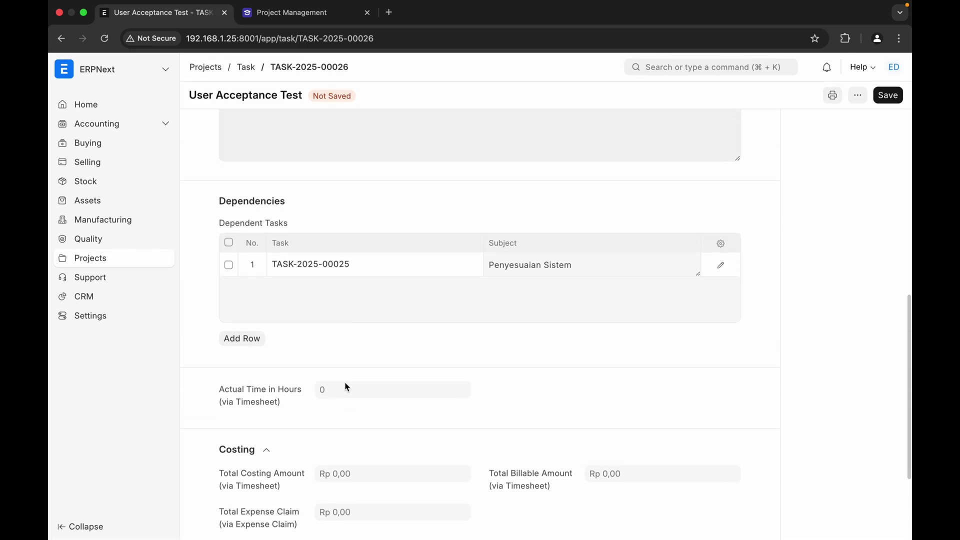
scroll(347, 387, "up", 10)
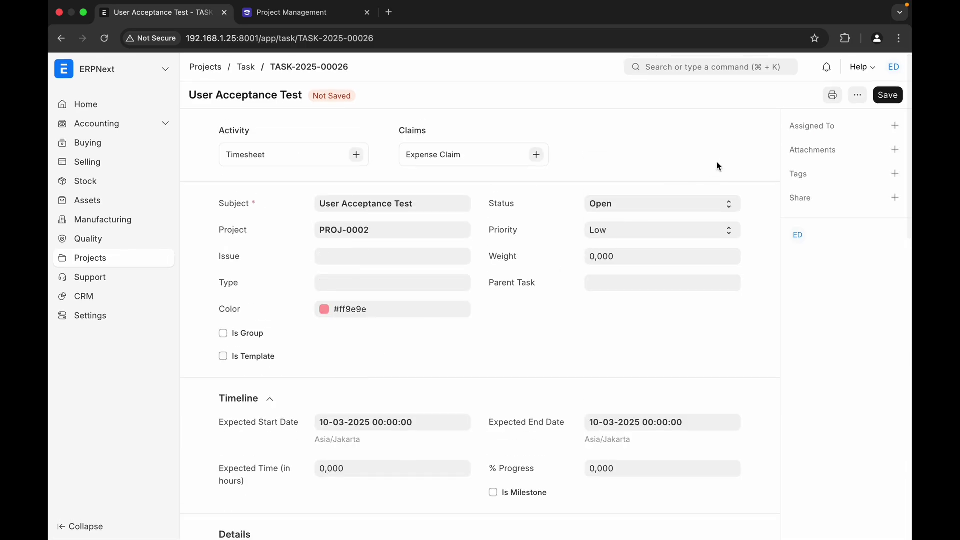
left_click(880, 100)
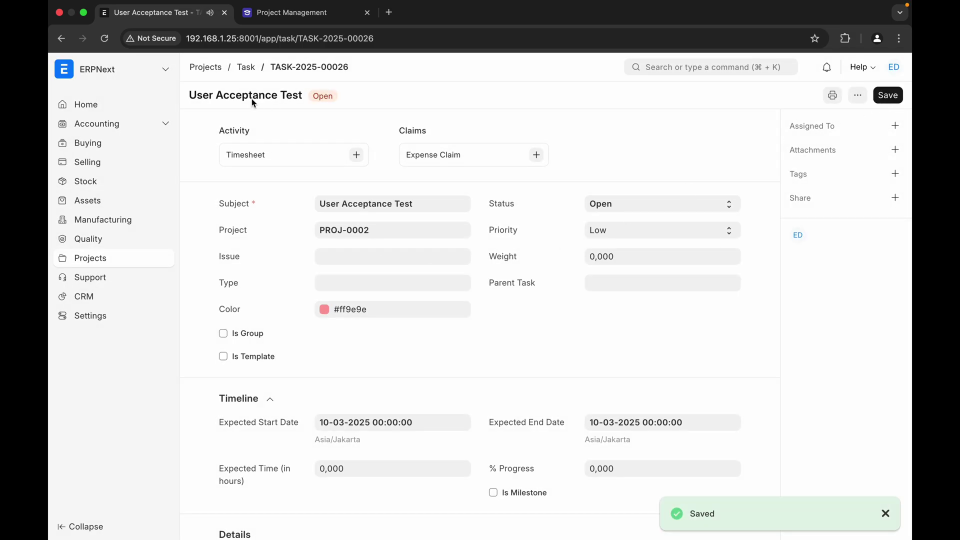
left_click(246, 67)
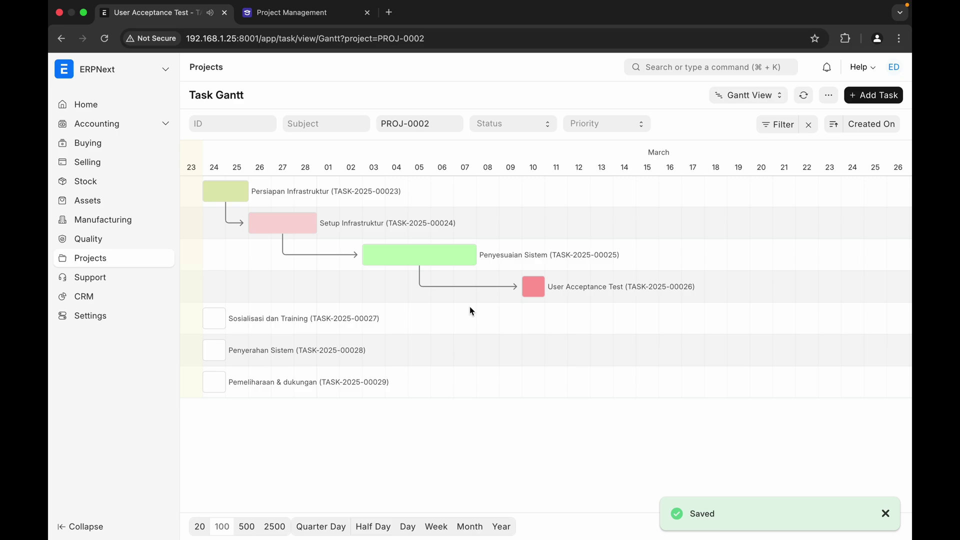
- Stretch User Acceptance Test to end 14 March and move Sosialisasi dan Training to 17–21 March
left_click(537, 294)
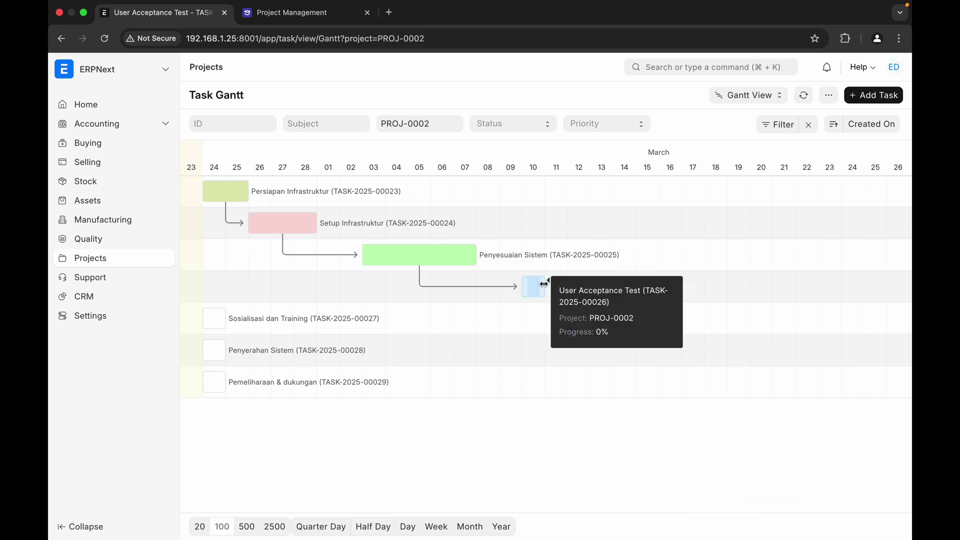
left_click_drag(543, 284, 628, 275)
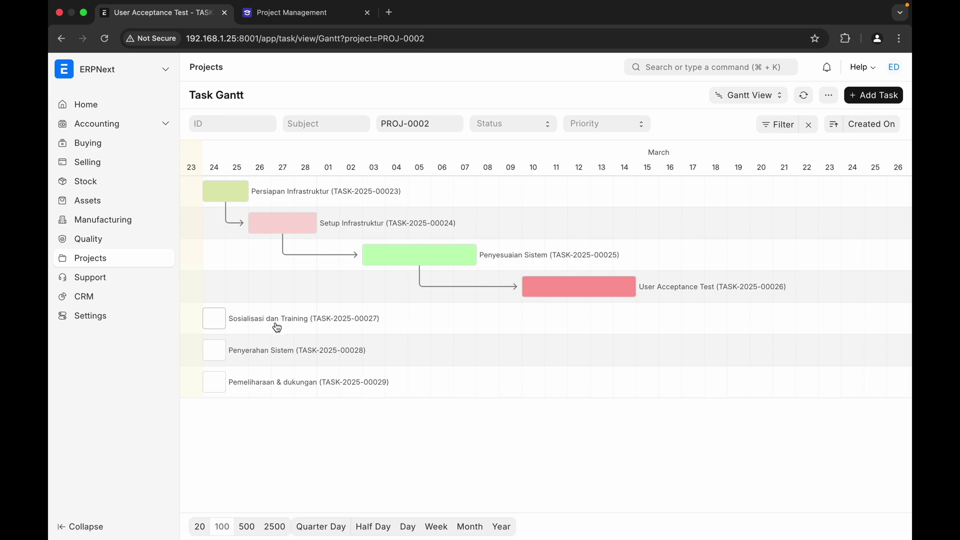
left_click_drag(270, 325, 794, 318)
- Open the Sosialisasi dan Training task form from its Gantt popup
left_click(700, 323)
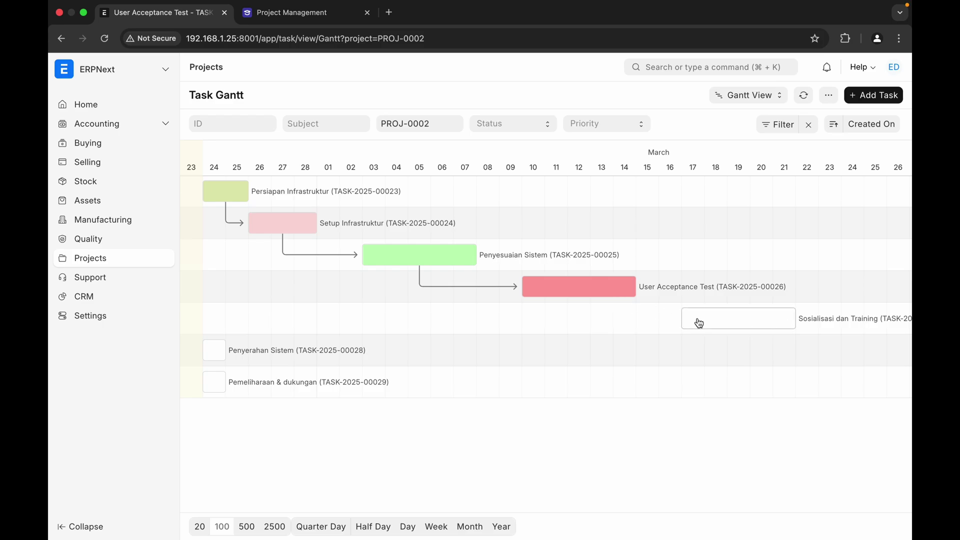
left_click(706, 324)
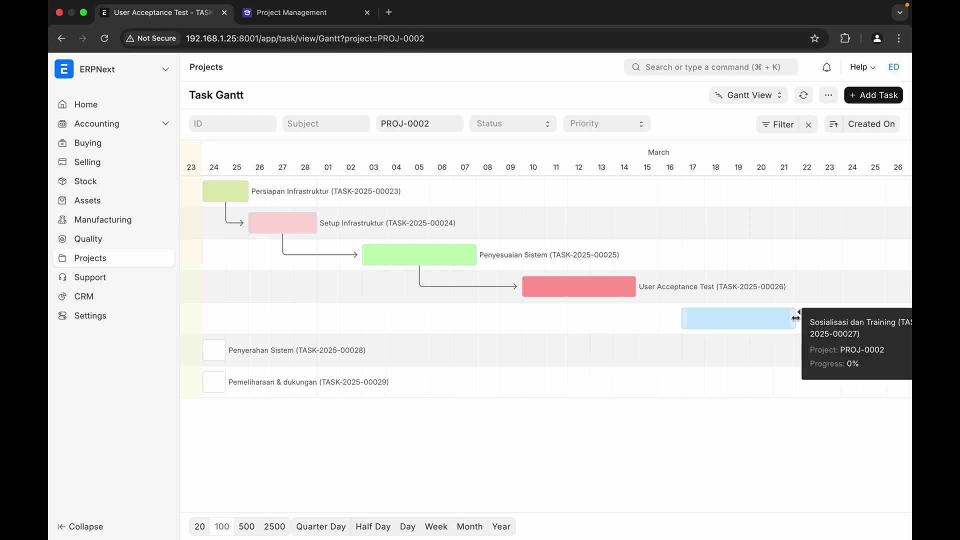
left_click(692, 319)
- Give Sosialisasi dan Training the pale yellow colour #f5f59d
left_click(407, 311)
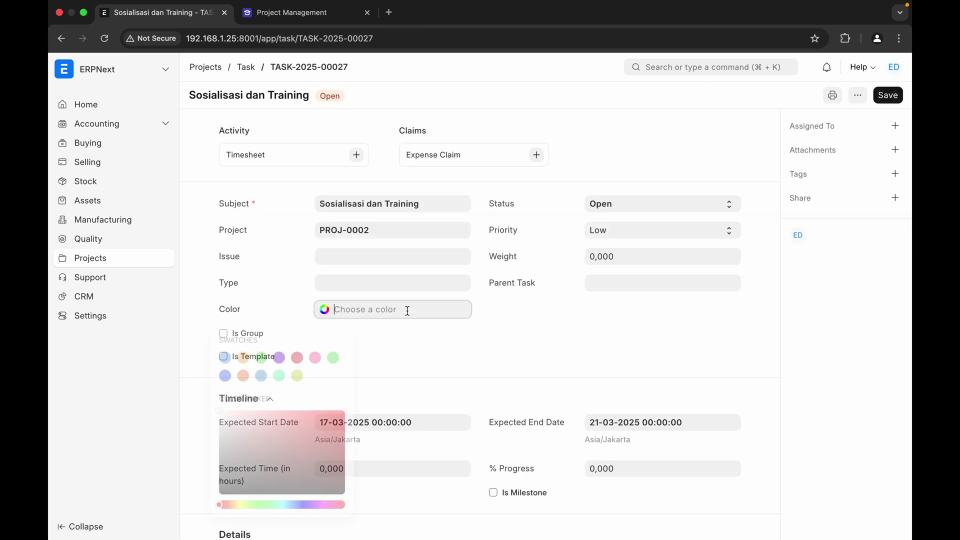
left_click(241, 504)
mouse_move(233, 416)
left_mouse_down()
mouse_move(249, 418)
mouse_move(263, 398)
mouse_move(277, 409)
mouse_move(265, 415)
left_mouse_up()
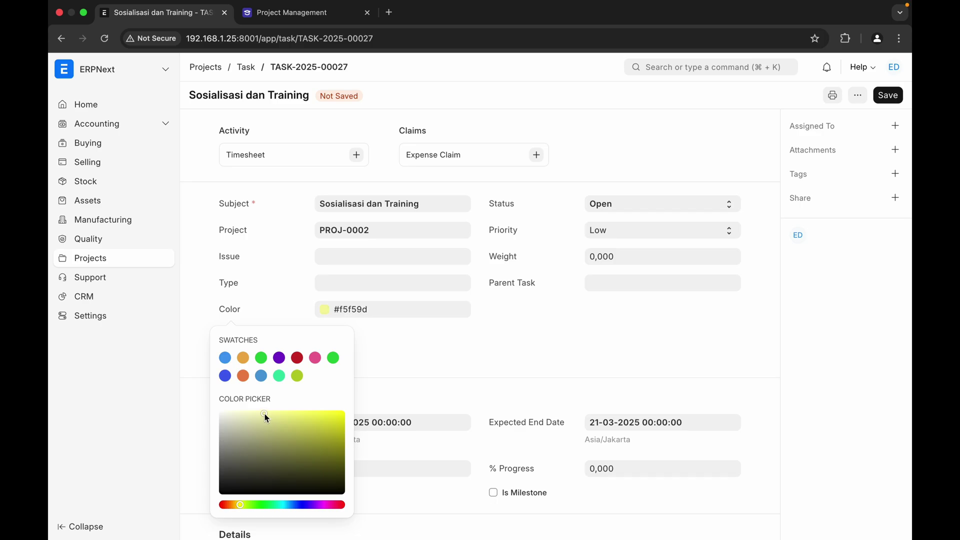
left_click(494, 364)
- Add User Acceptance Test (TASK-2025-00026) as a dependent task and save the task
scroll(494, 364, "down", 10)
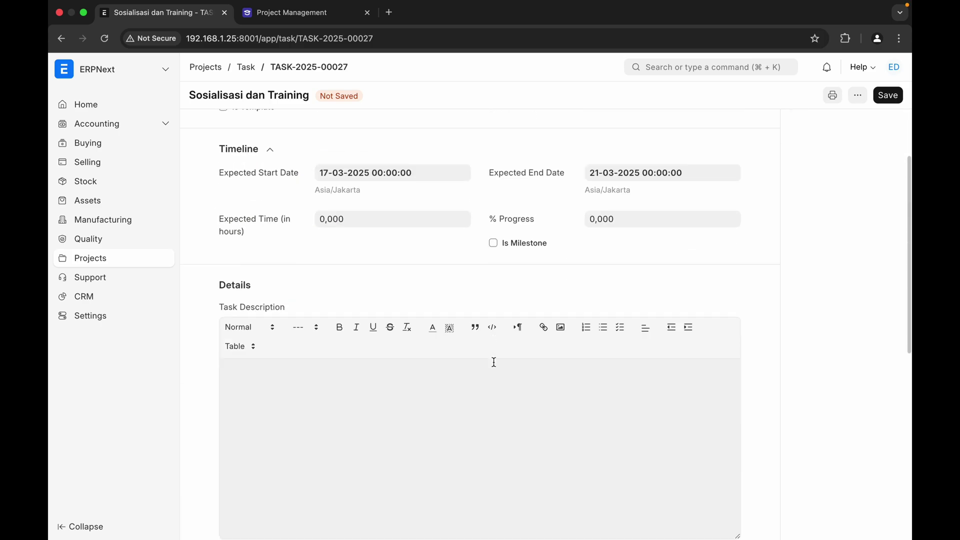
scroll(495, 367, "down", 1)
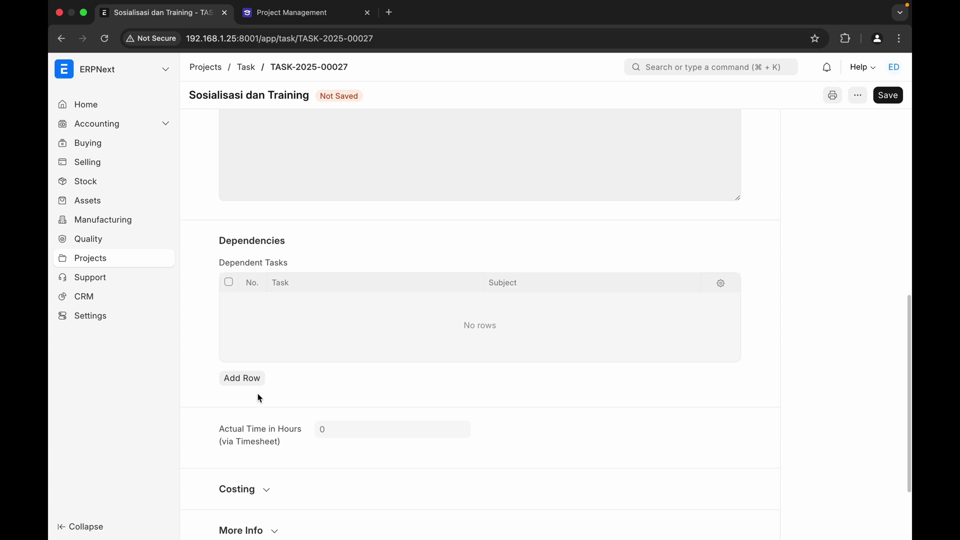
left_click(250, 377)
left_click(324, 303)
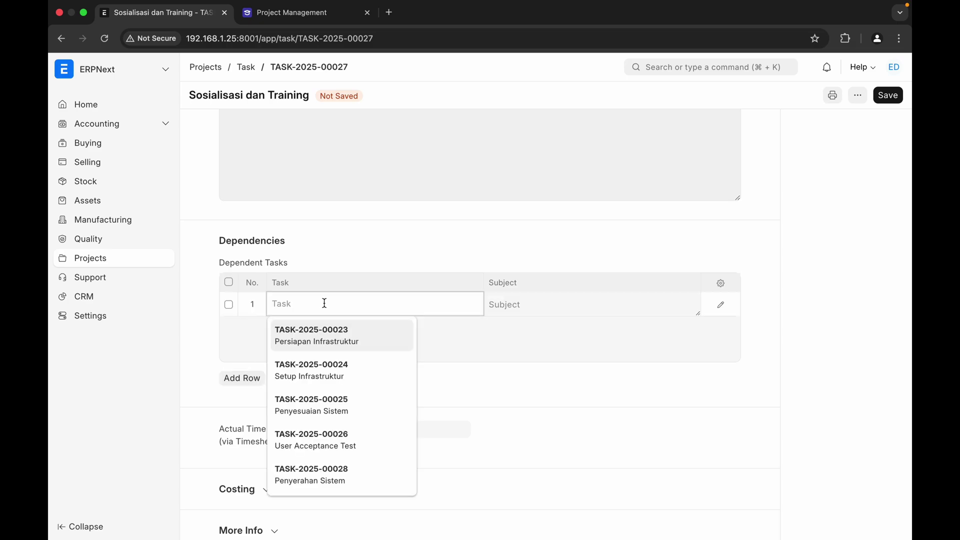
scroll(328, 425, "down", 1)
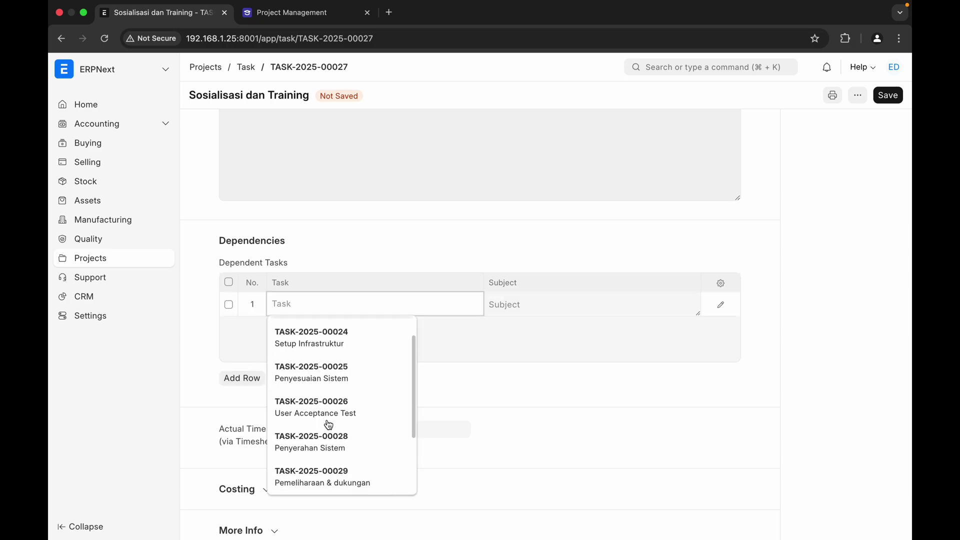
scroll(329, 425, "down", 4)
scroll(329, 424, "up", 3)
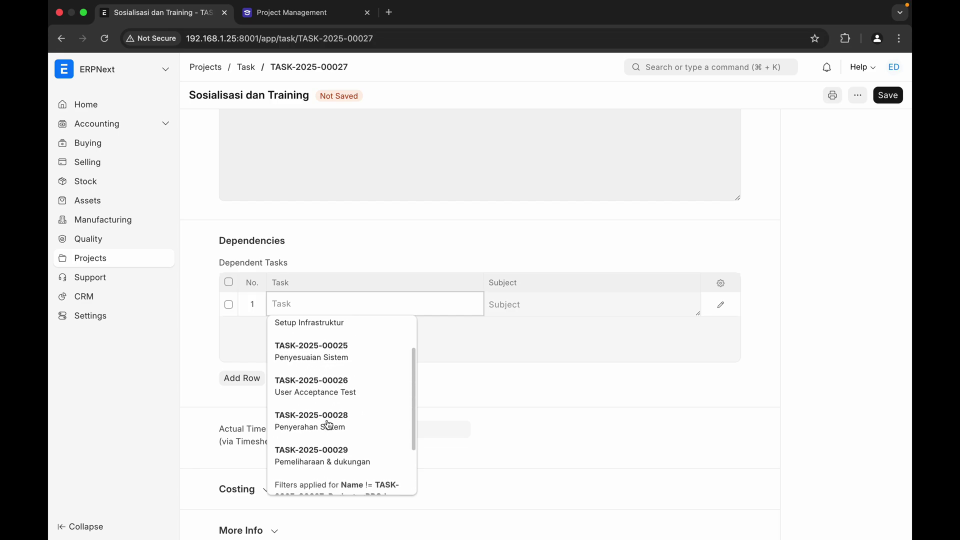
scroll(328, 424, "up", 1)
left_click(347, 392)
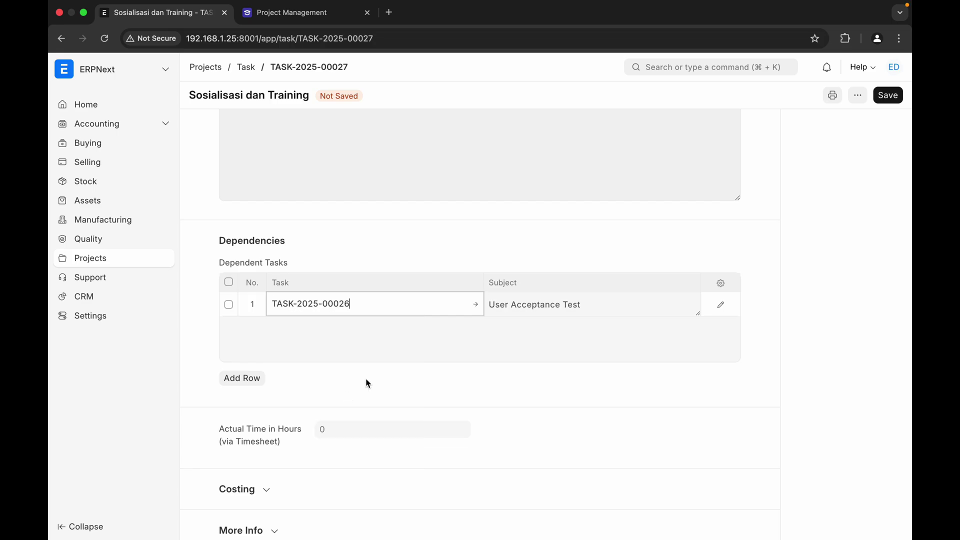
scroll(432, 377, "down", 3)
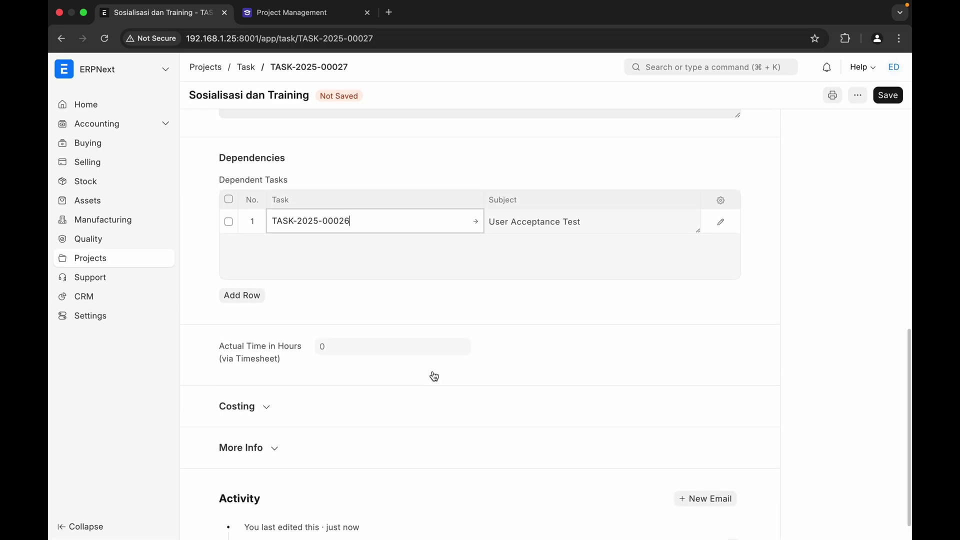
scroll(434, 376, "up", 10)
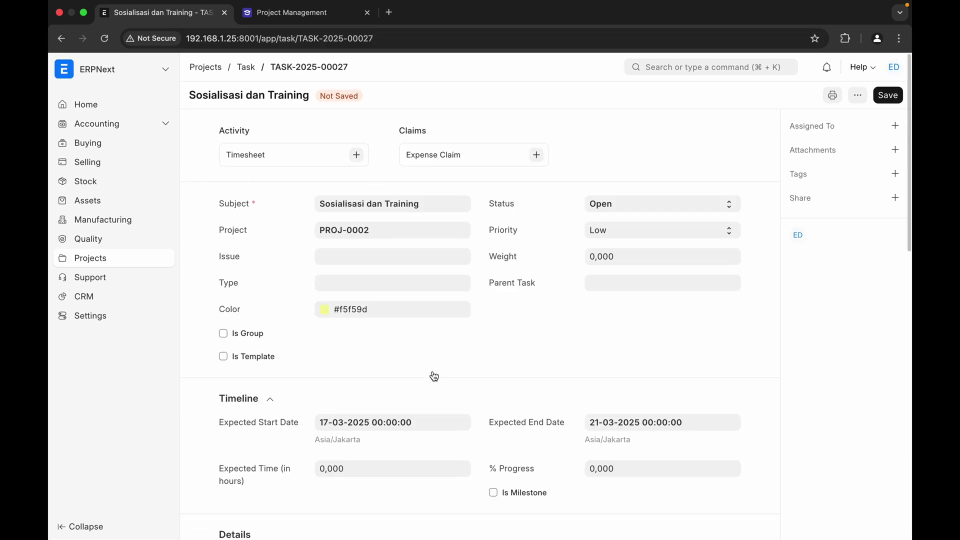
left_click(890, 99)
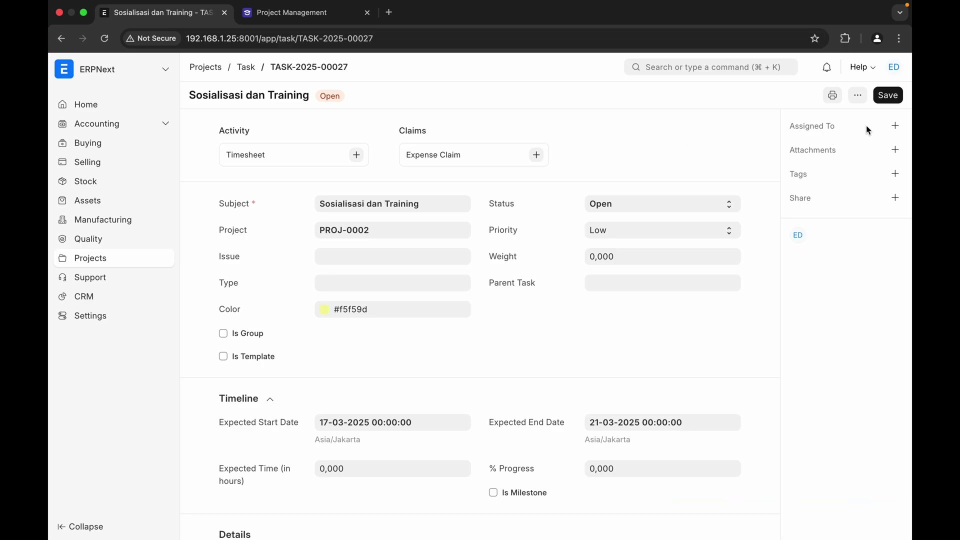
- Assign Sosialisasi dan Training to yourself with Assign to me, then return to the Gantt chart
left_click(895, 126)
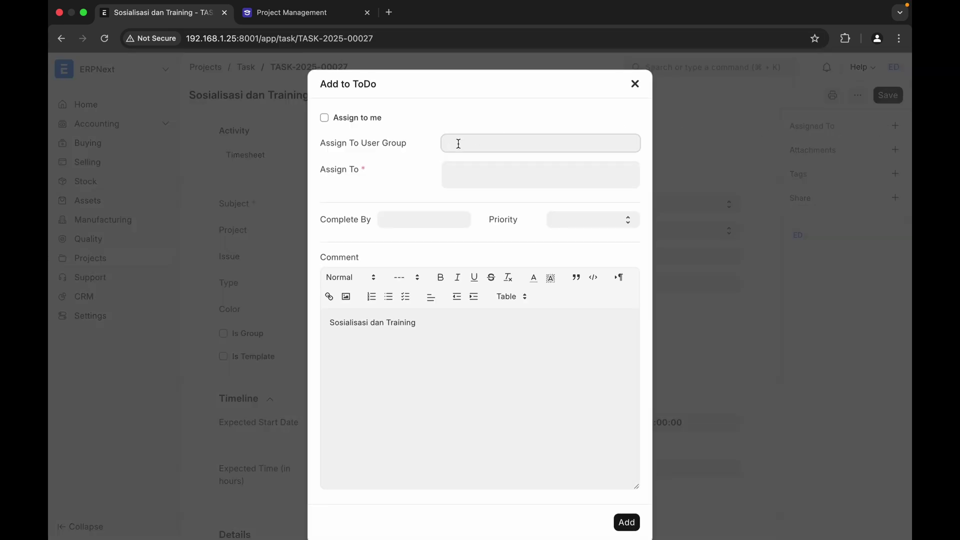
left_click(457, 143)
left_click(486, 127)
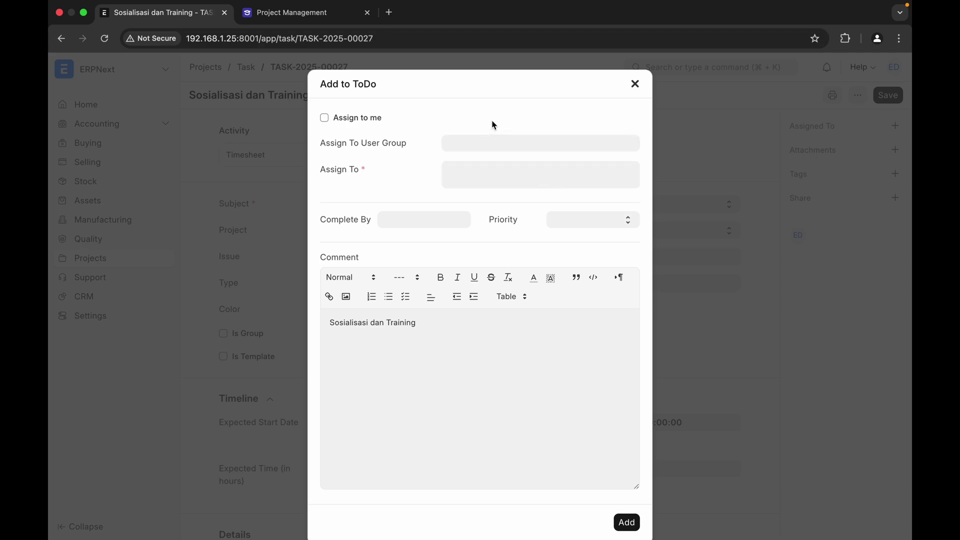
left_click(324, 119)
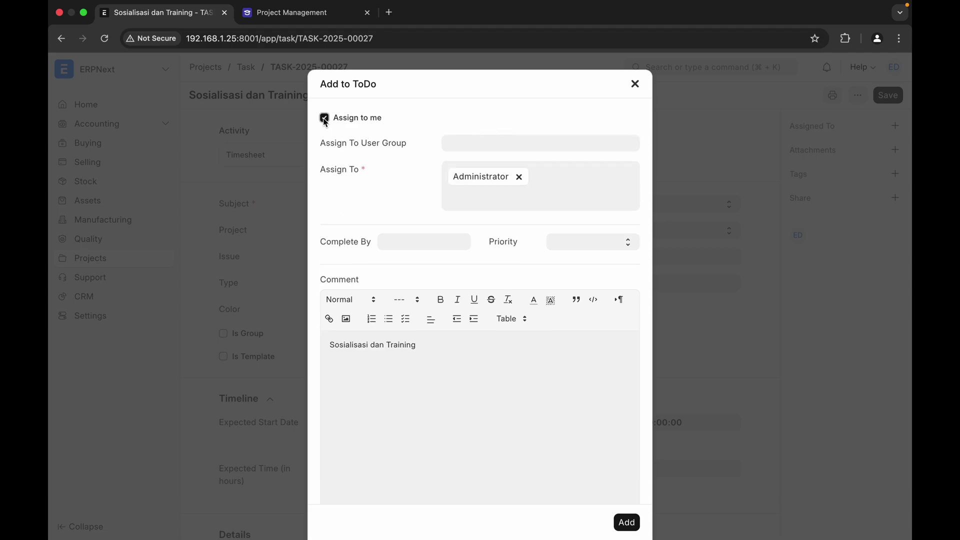
left_click(629, 523)
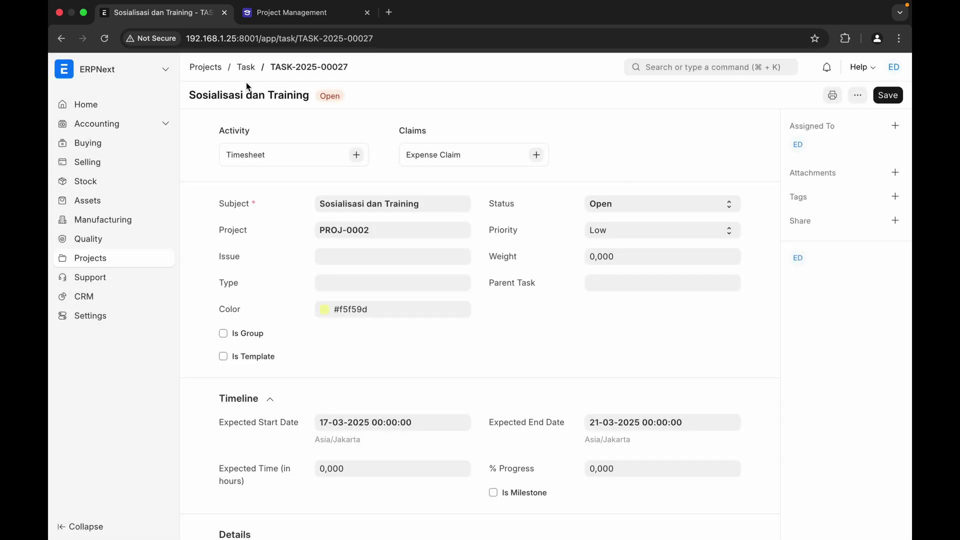
left_click(246, 67)
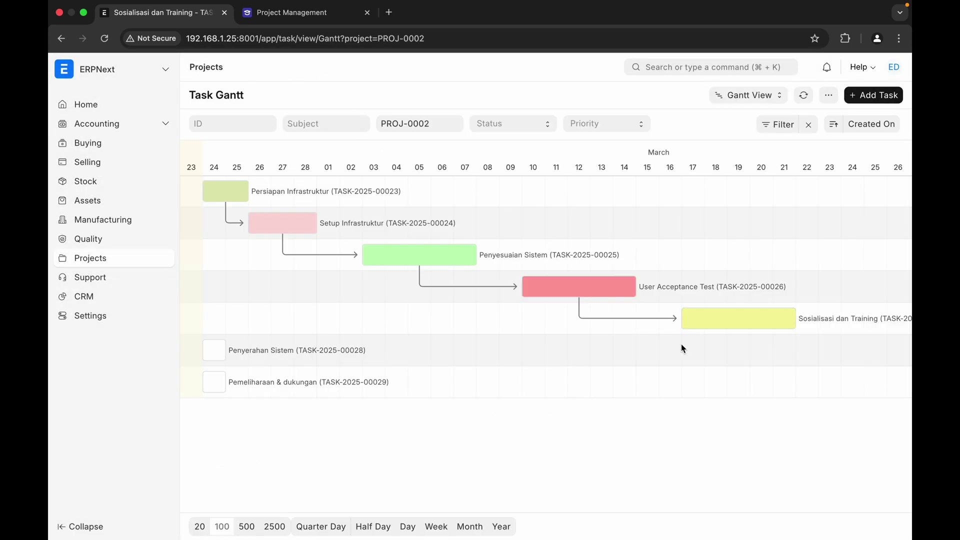
- Drag Penyerahan Sistem to roughly 24–26 March and open its task form
scroll(683, 348, "right", 3)
scroll(683, 348, "left", 3)
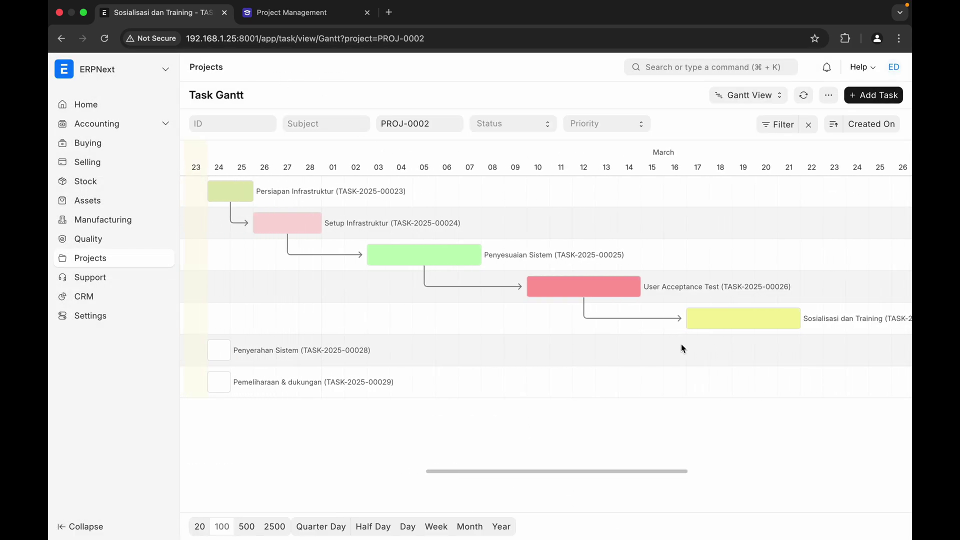
scroll(683, 348, "right", 1)
scroll(683, 349, "left", 1)
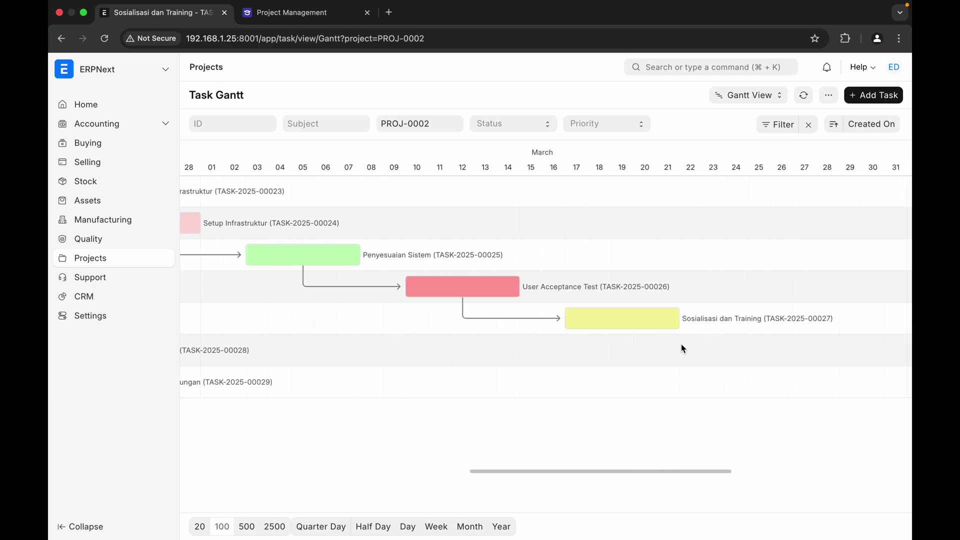
left_click_drag(221, 355, 586, 352)
scroll(675, 379, "right", 3)
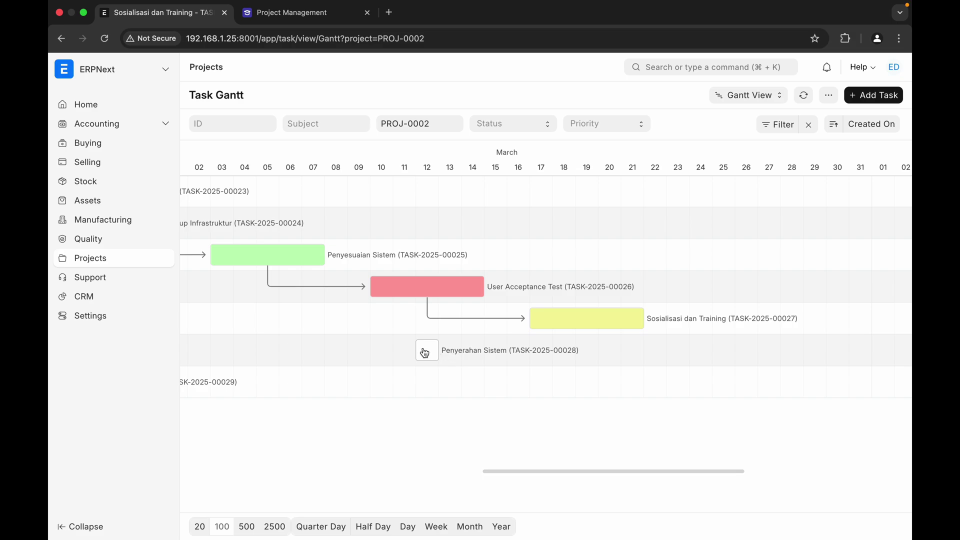
left_click_drag(425, 354, 753, 350)
left_click(708, 353)
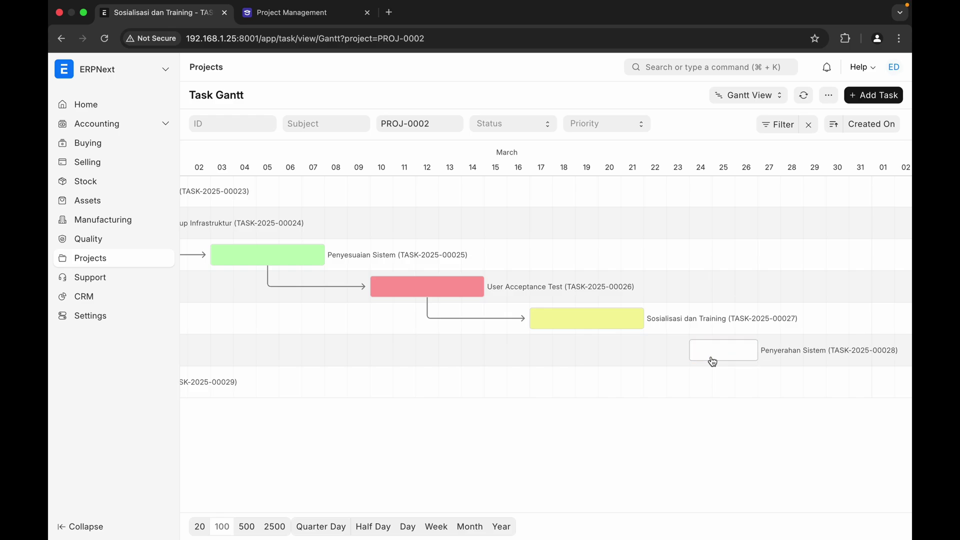
left_click(741, 351)
left_click(788, 358)
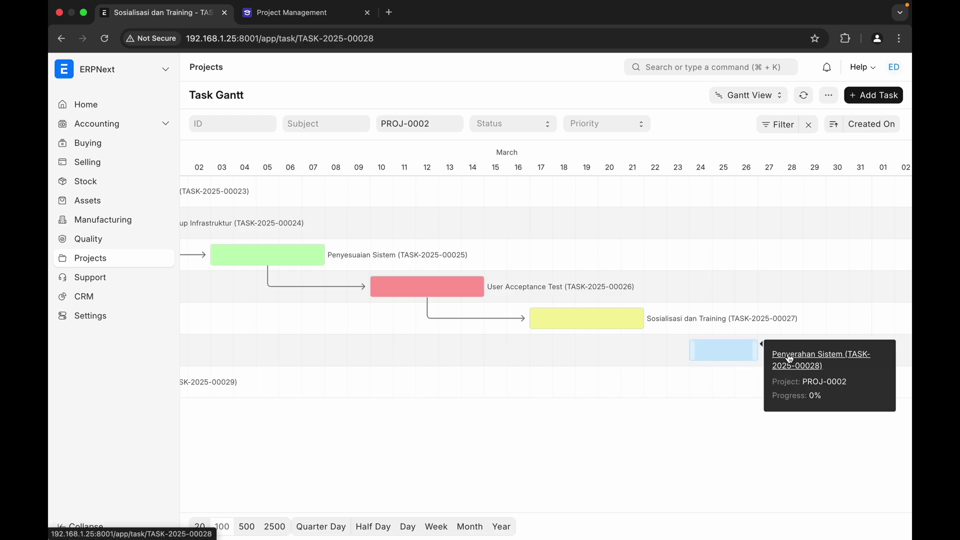
- Set the Penyerahan Sistem colour to green #29CD42
left_click(377, 309)
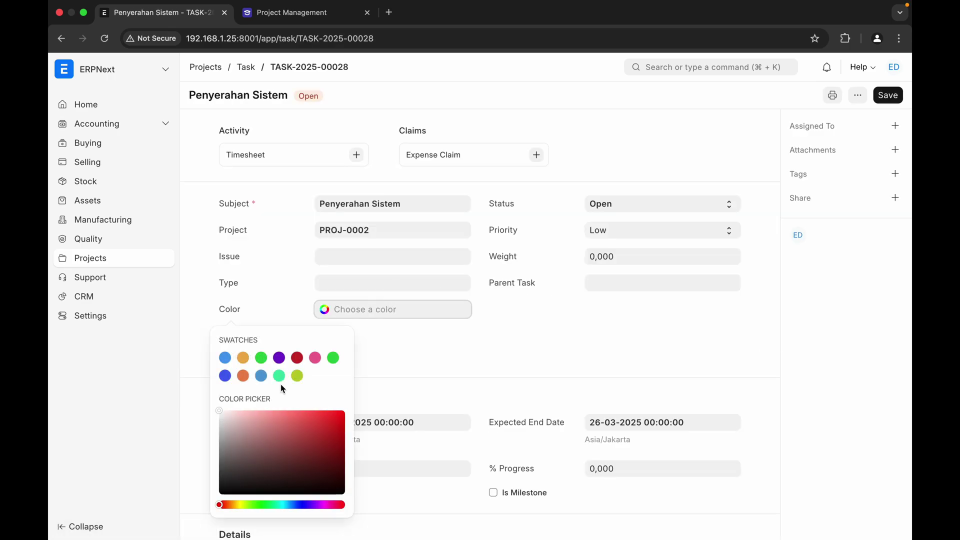
left_click(261, 357)
left_click(411, 352)
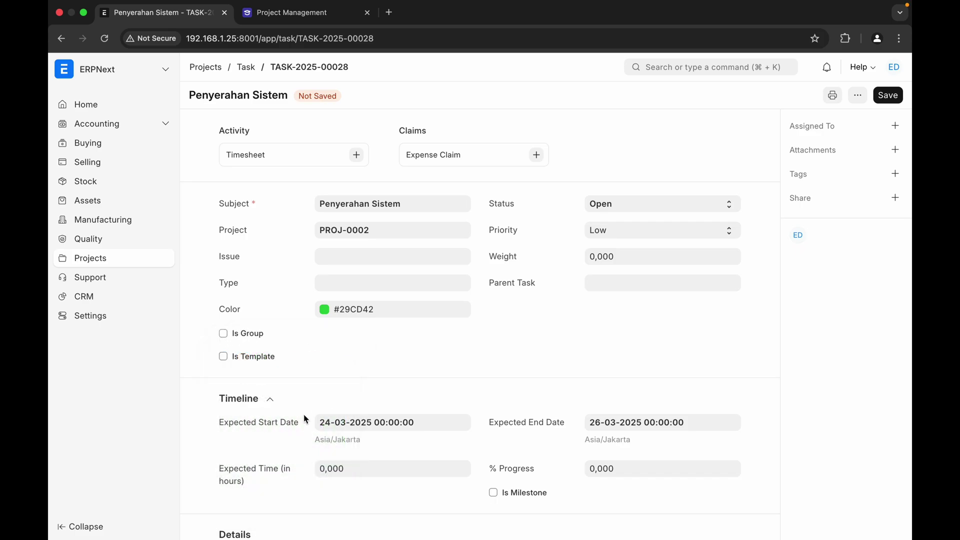
- Add User Acceptance Test (TASK-2025-00026) as a dependent task
scroll(415, 375, "down", 5)
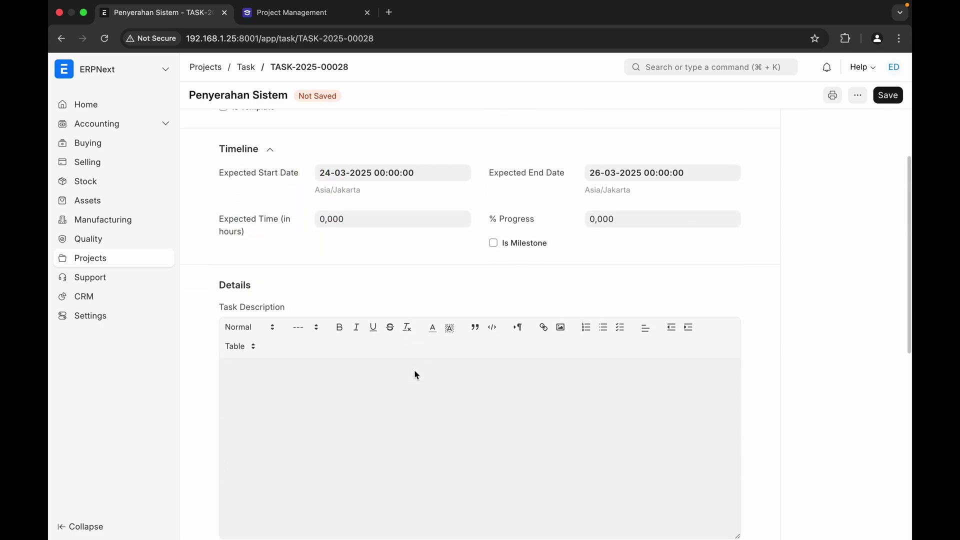
scroll(416, 374, "down", 7)
left_click(246, 365)
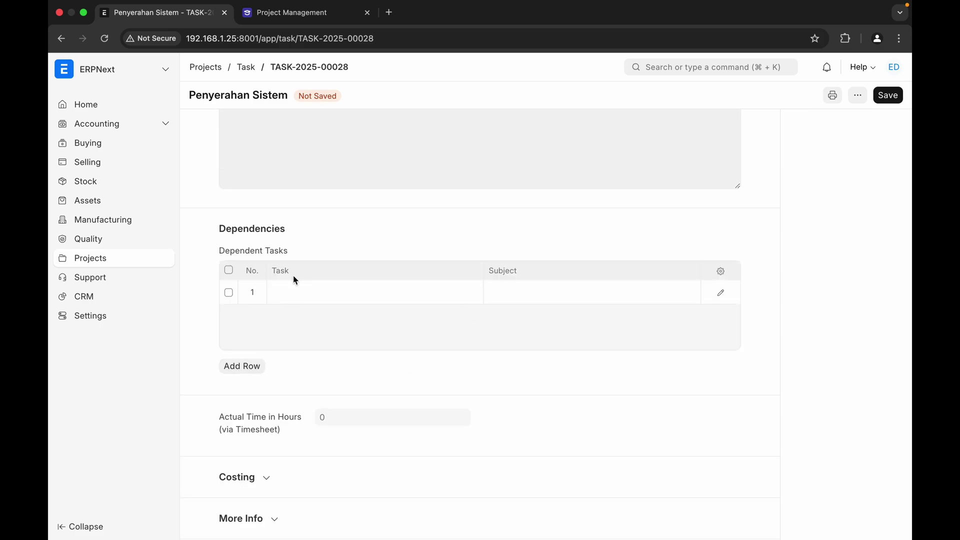
left_click(298, 289)
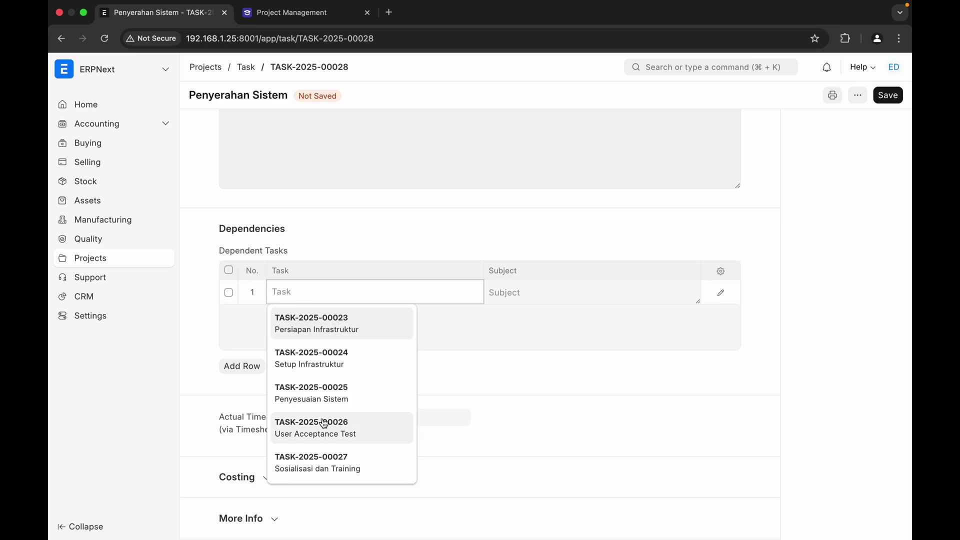
left_click(328, 433)
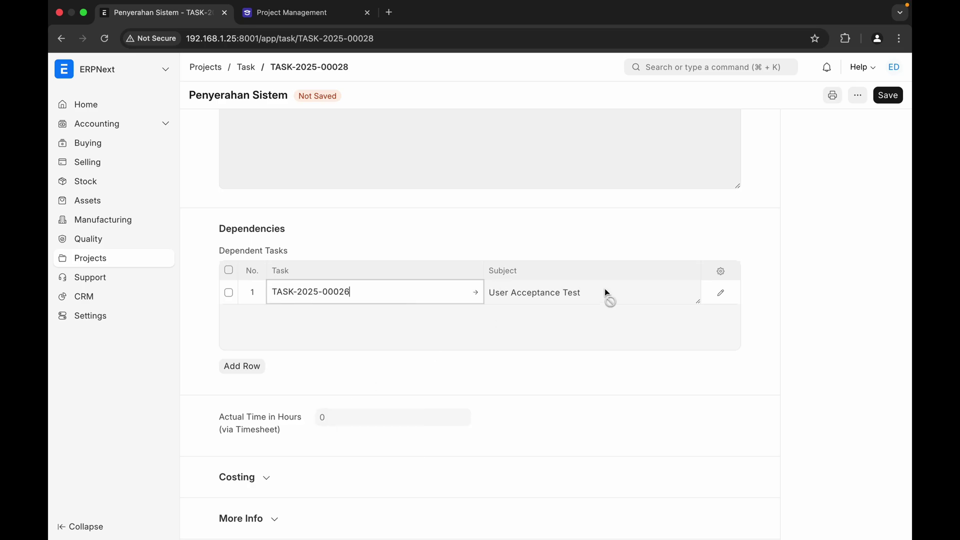
- Assign the task to yourself, save it, and return to the Task Gantt
scroll(604, 289, "up", 12)
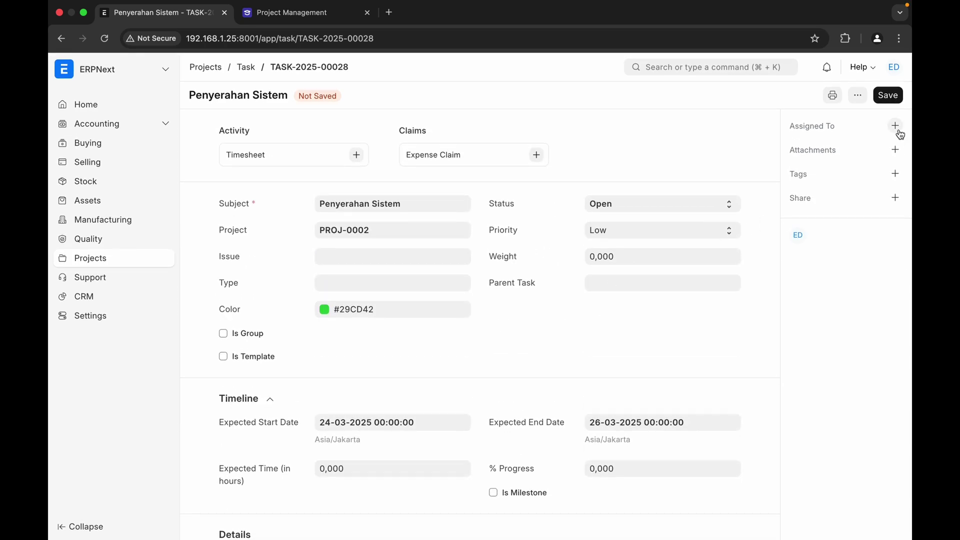
left_click(895, 126)
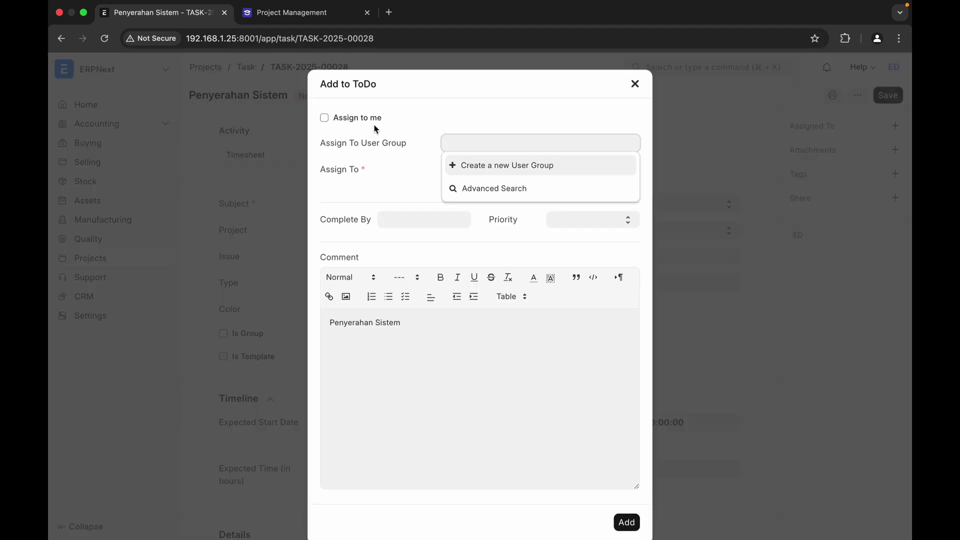
left_click(324, 118)
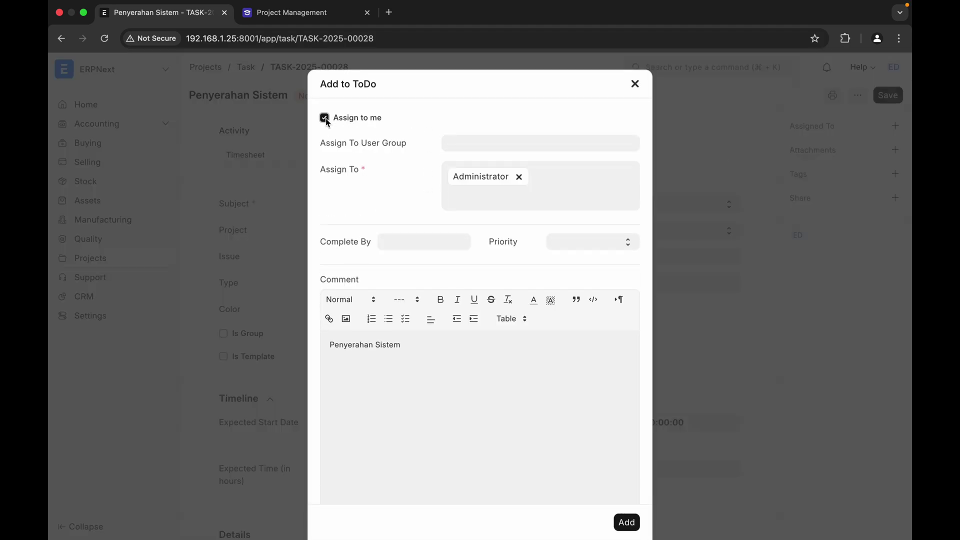
left_click(623, 523)
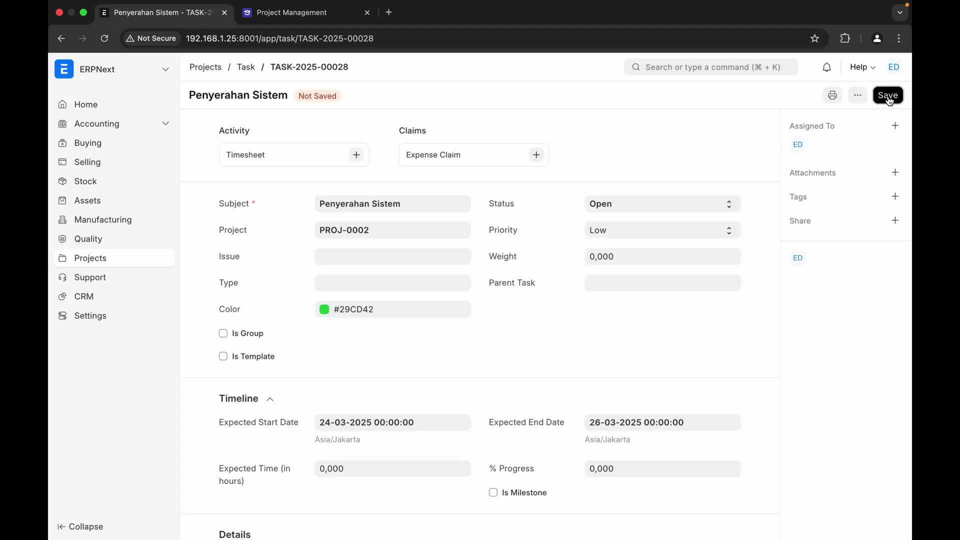
left_click(888, 96)
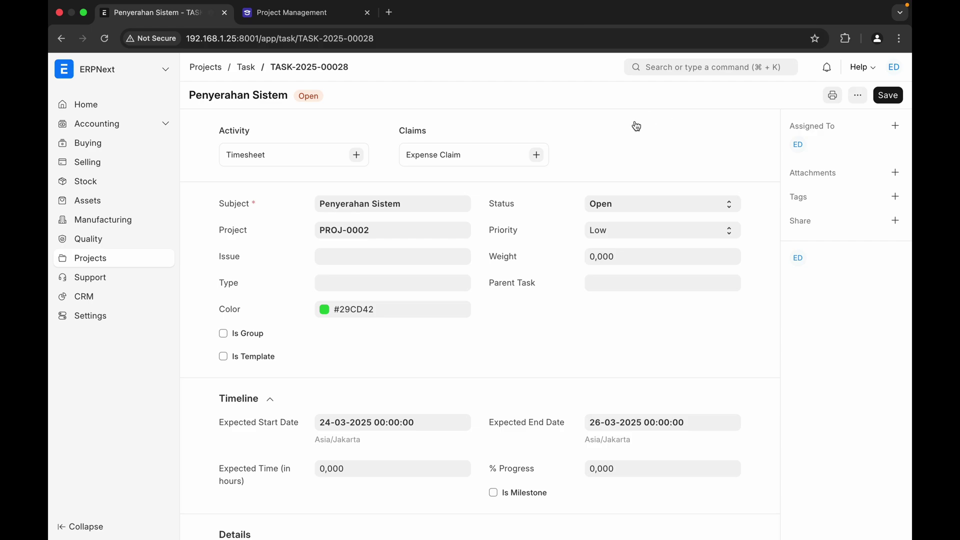
left_click(248, 68)
scroll(548, 389, "right", 5)
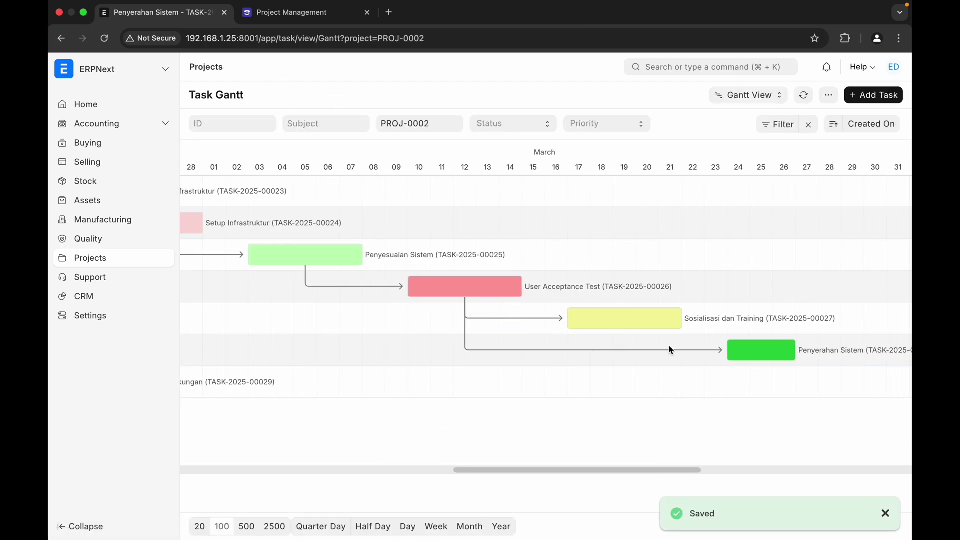
- Open the Penyerahan Sistem task (TASK-2025-00028) from its Gantt popup
left_click(762, 358)
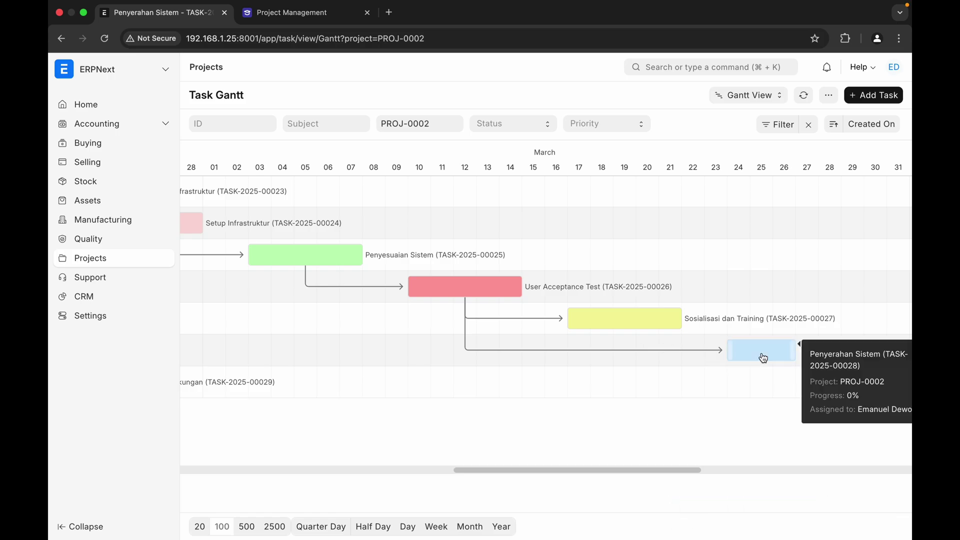
left_click(821, 360)
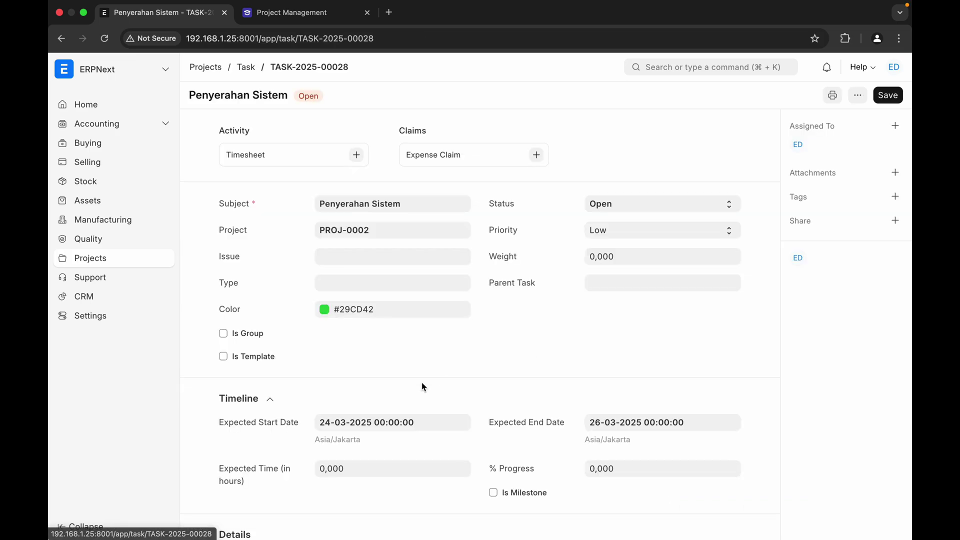
scroll(424, 387, "down", 10)
scroll(403, 381, "up", 2)
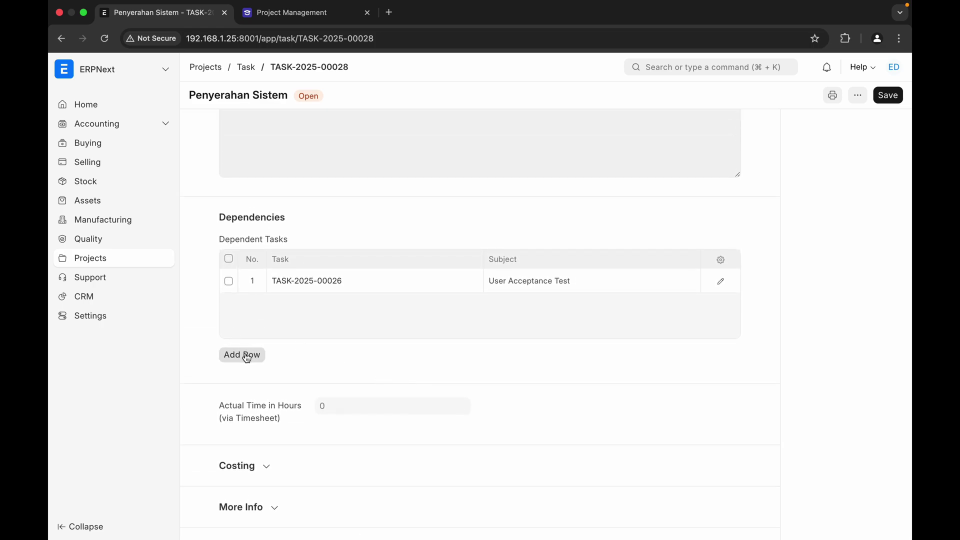
- Add Sosialisasi dan Training (TASK-2025-00027) as a second dependency, save, and return to the Gantt
left_click(246, 356)
left_click(296, 305)
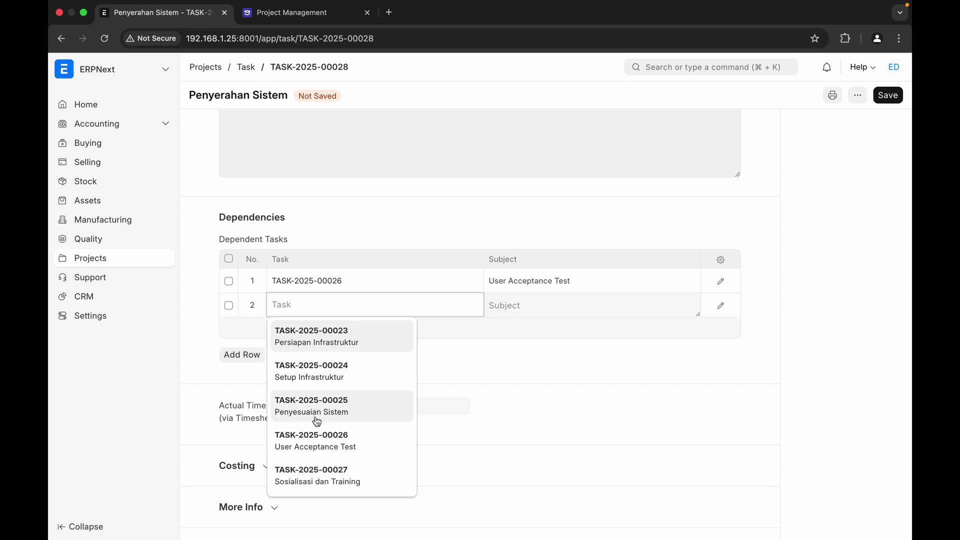
left_click(320, 481)
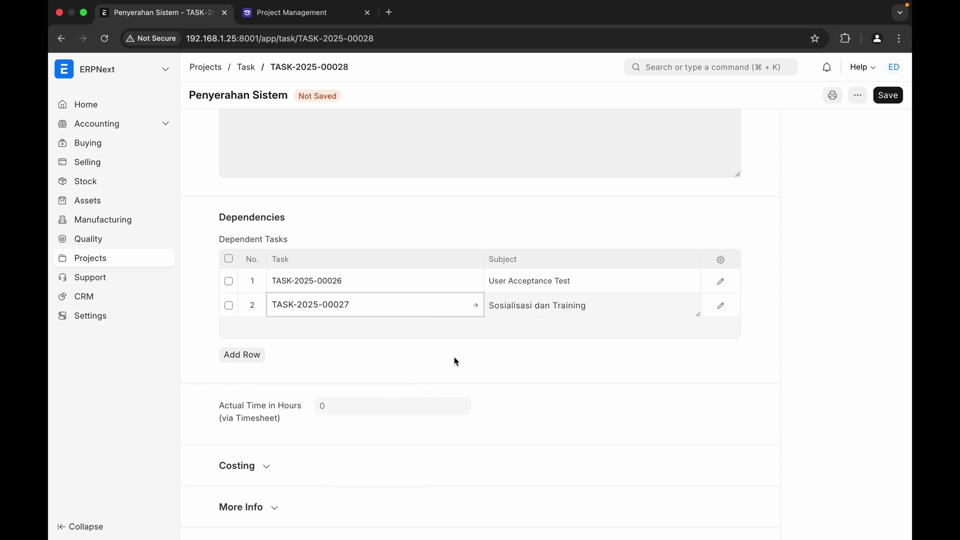
scroll(454, 357, "up", 5)
left_click(888, 95)
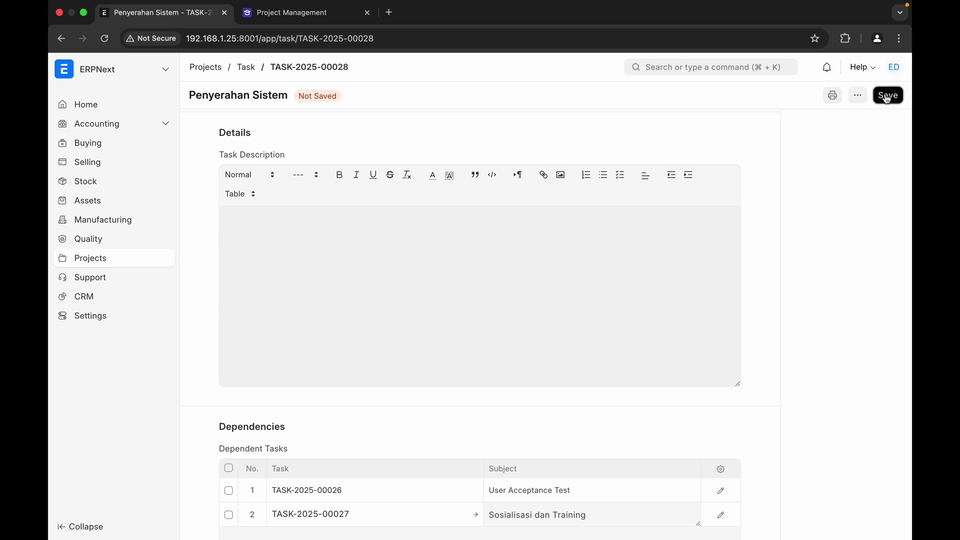
left_click(245, 67)
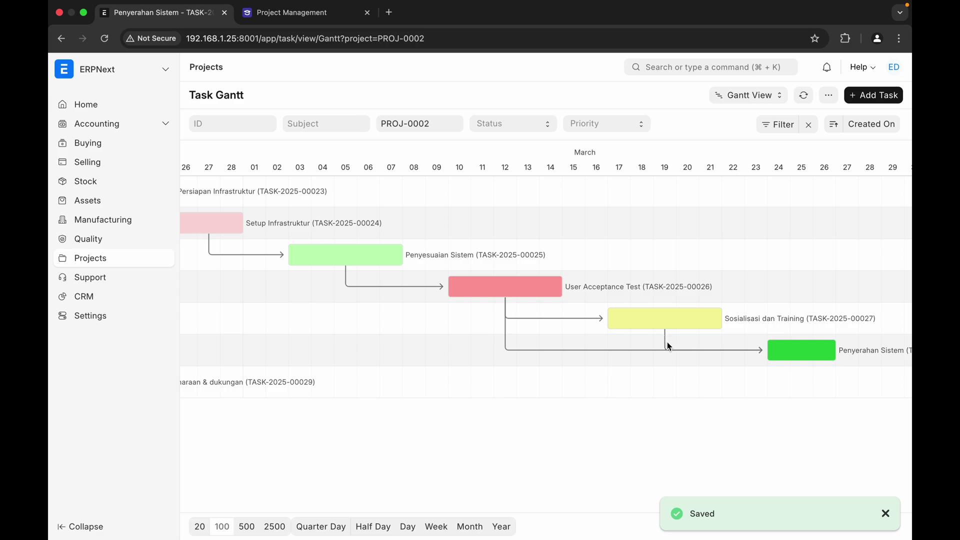
- Move Pemeliharaan & dukungan to 27 March and open its task form
scroll(274, 414, "left", 5)
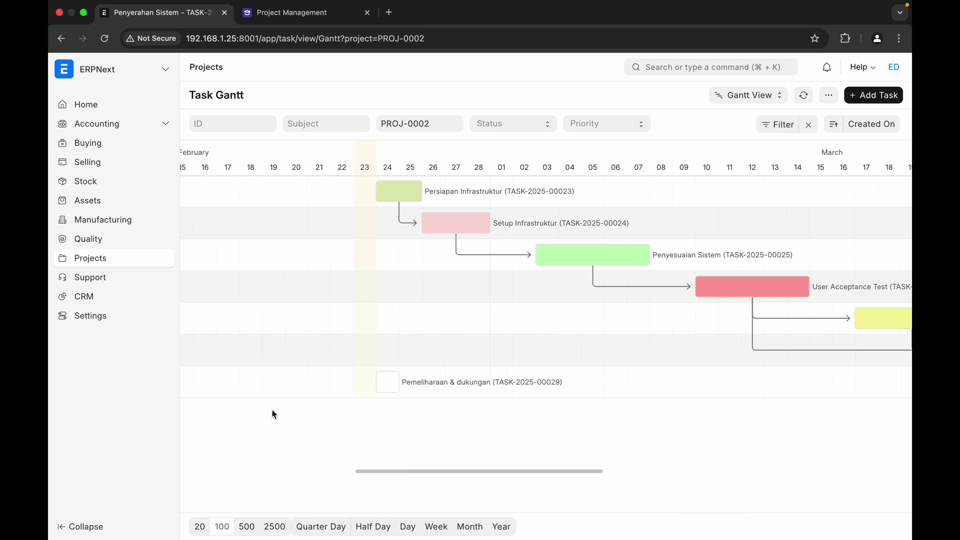
left_click_drag(384, 383, 672, 382)
scroll(690, 455, "right", 5)
scroll(691, 456, "right", 3)
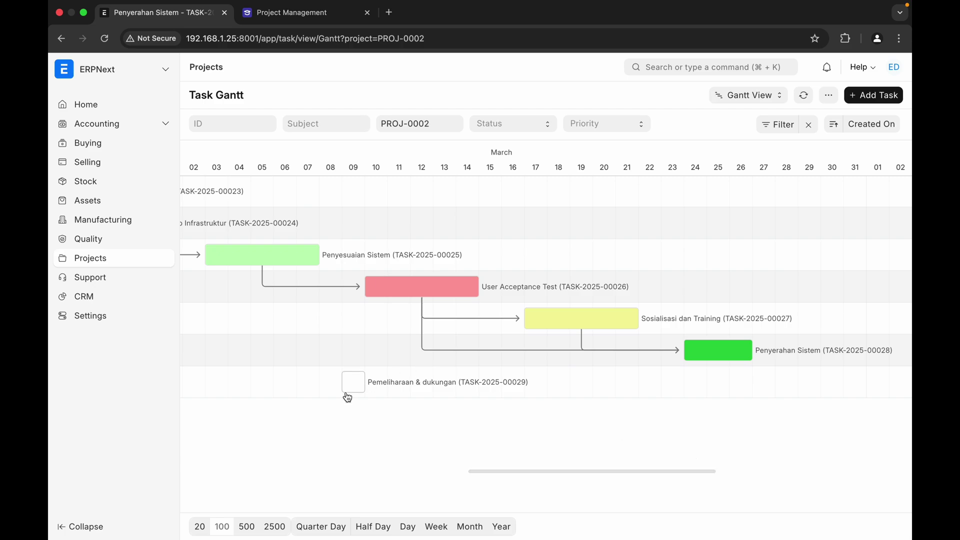
left_click_drag(354, 387, 770, 386)
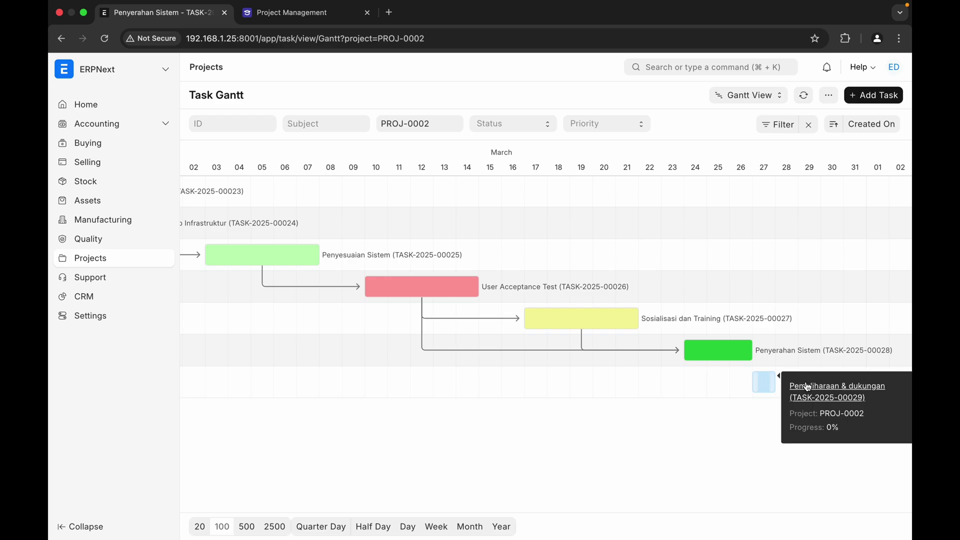
left_click(800, 387)
- Give it the yellow-green colour #B4CD29, save, and return to the Task Gantt
left_click(373, 308)
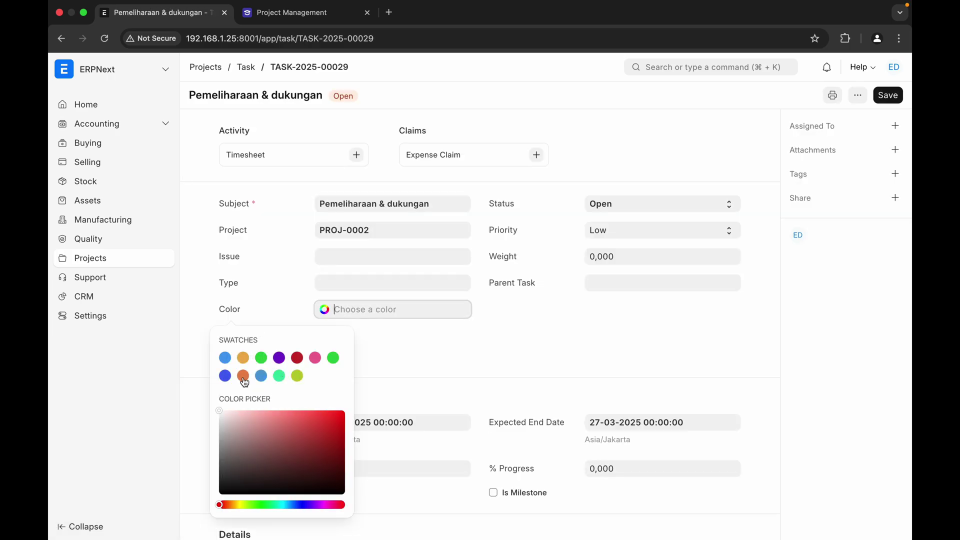
left_click(297, 373)
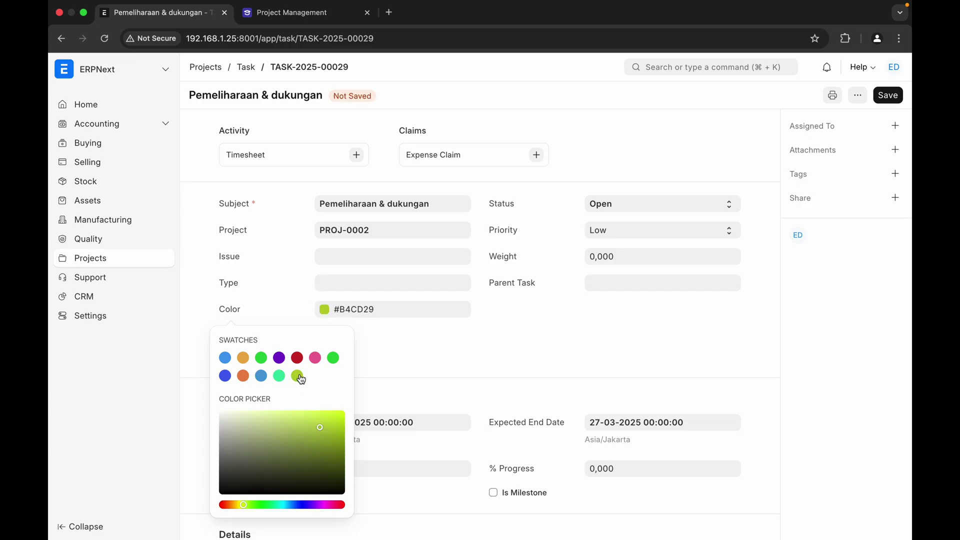
left_click(389, 386)
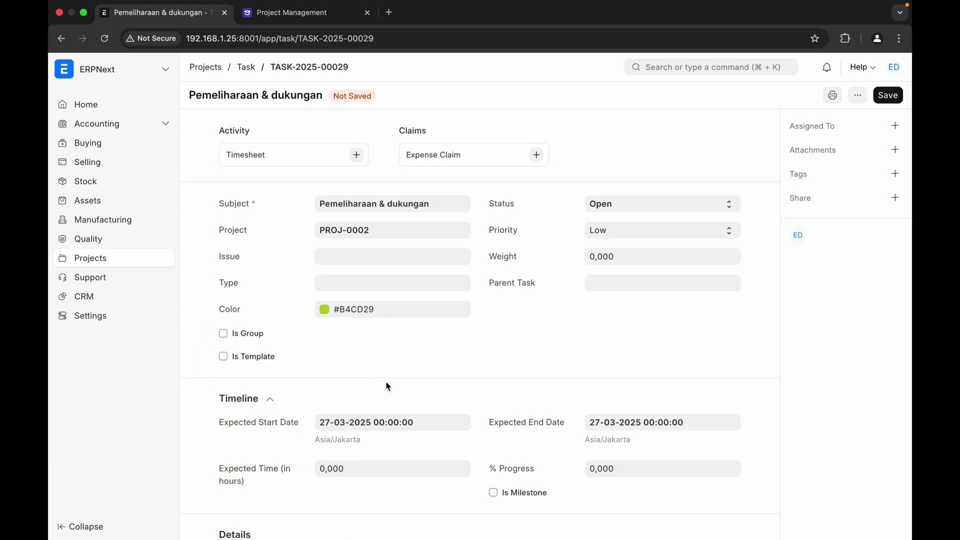
scroll(386, 385, "down", 5)
scroll(386, 382, "up", 1)
scroll(387, 382, "up", 5)
left_click(887, 95)
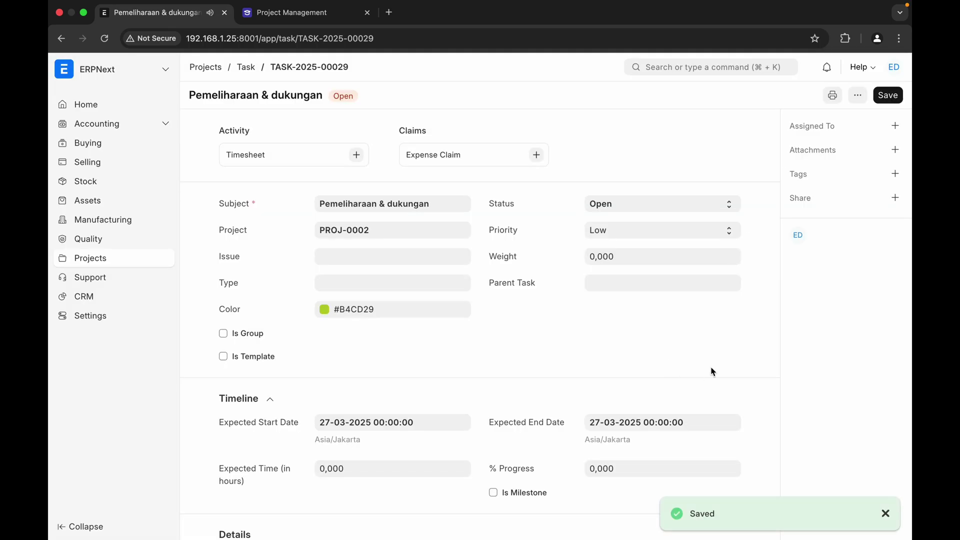
left_click(246, 68)
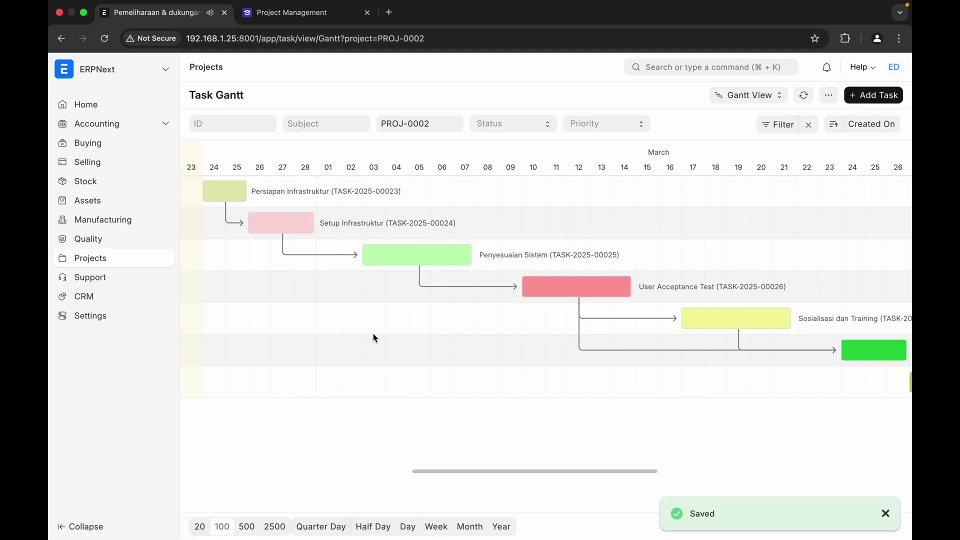
- Scroll to the Pemeliharaan & dukungan bar and open its task record TASK-2025-00029
scroll(398, 349, "right", 1)
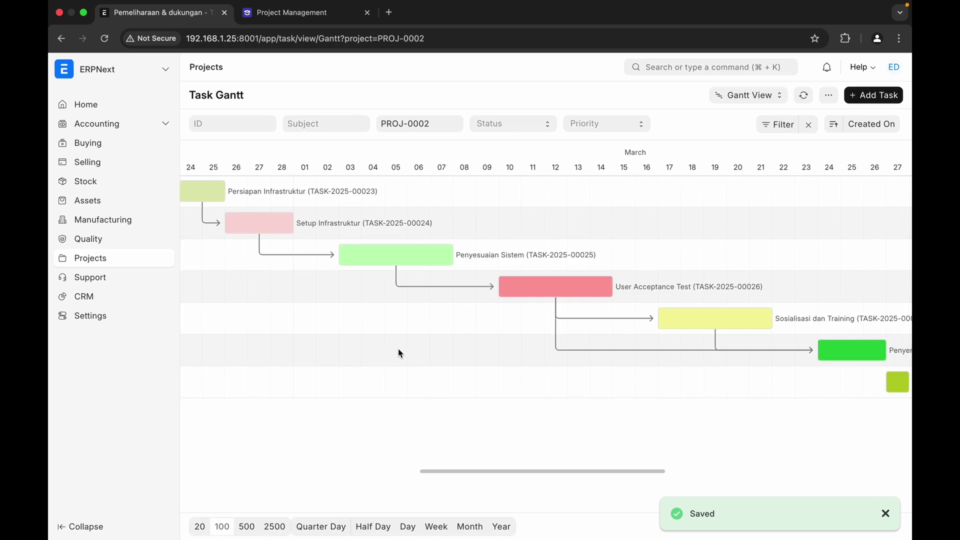
scroll(398, 352, "right", 2)
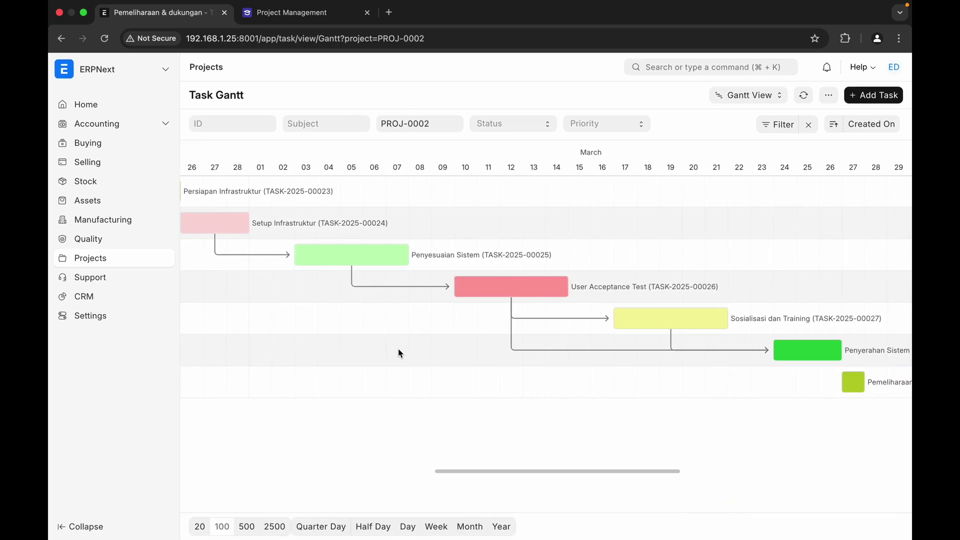
scroll(398, 353, "left", 3)
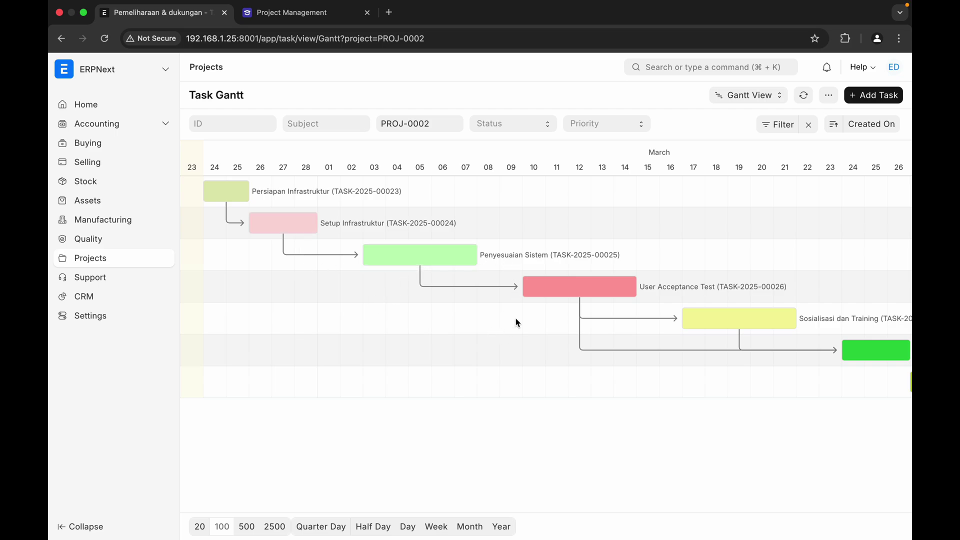
scroll(668, 398, "right", 5)
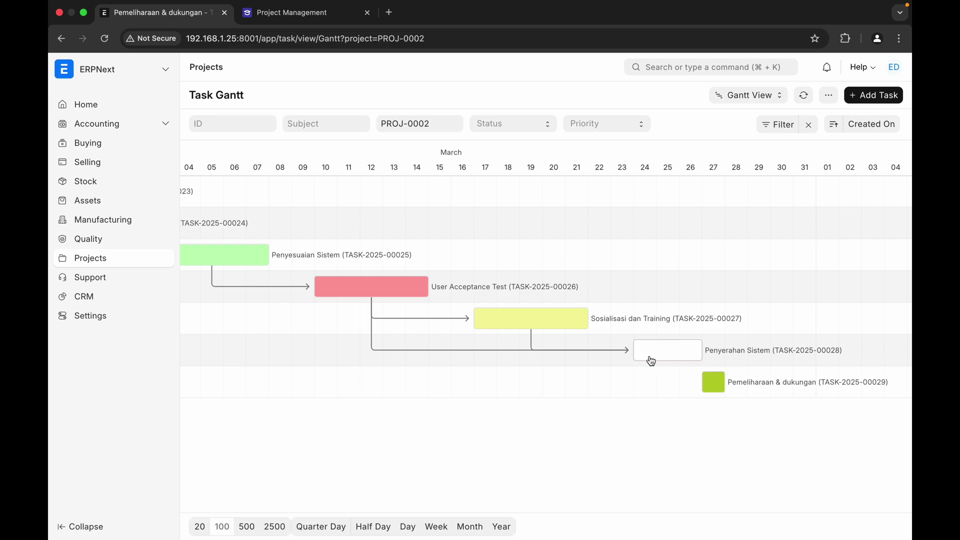
scroll(543, 413, "right", 4)
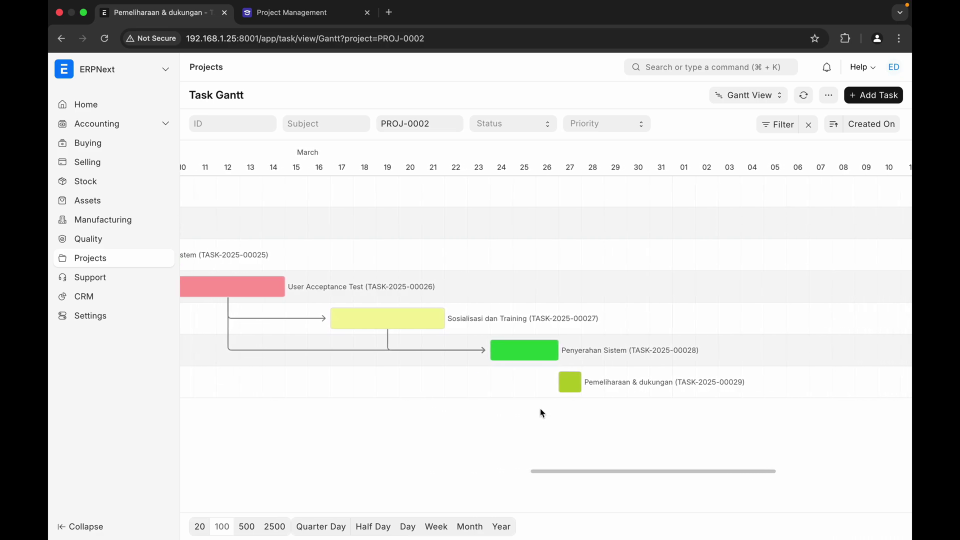
left_click(609, 386)
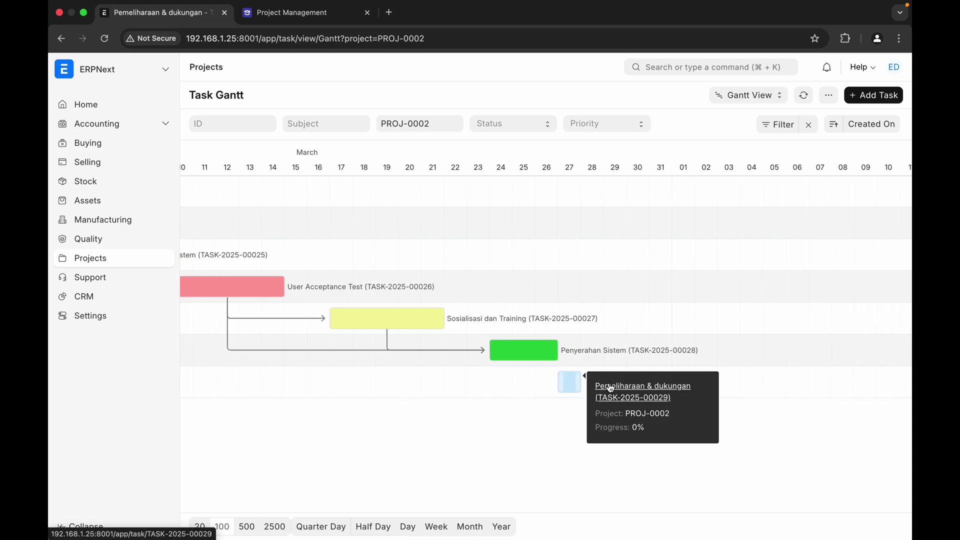
left_click(612, 390)
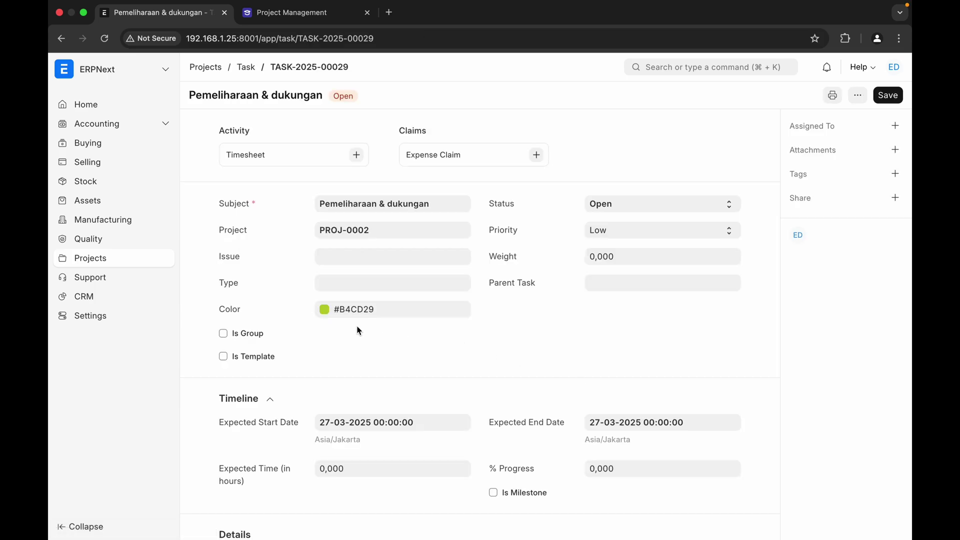
left_click(349, 285)
left_click(506, 327)
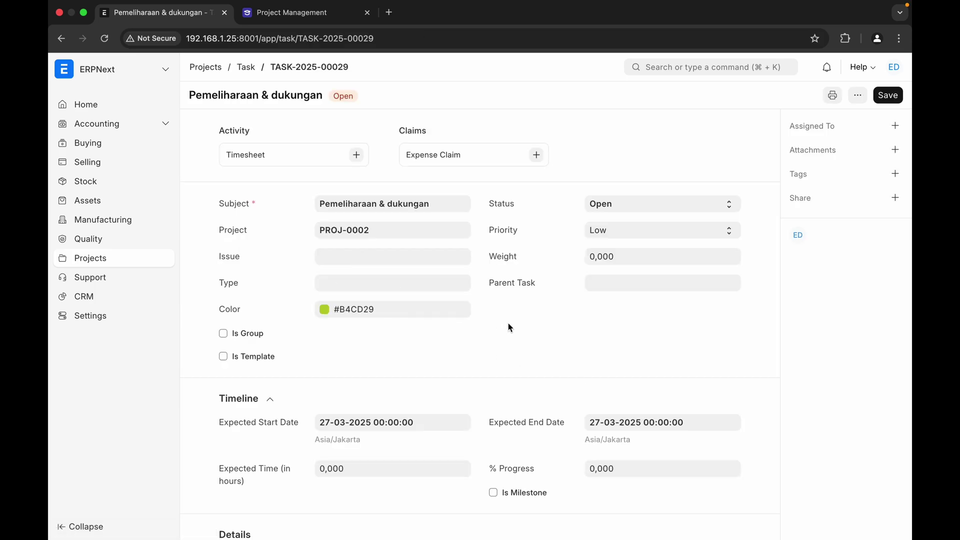
left_click(612, 285)
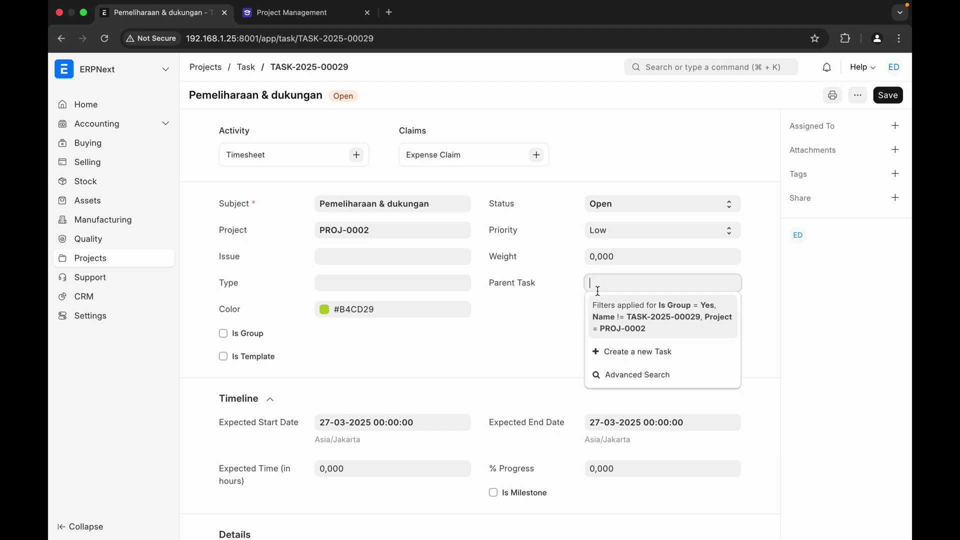
left_click(544, 331)
scroll(469, 336, "down", 3)
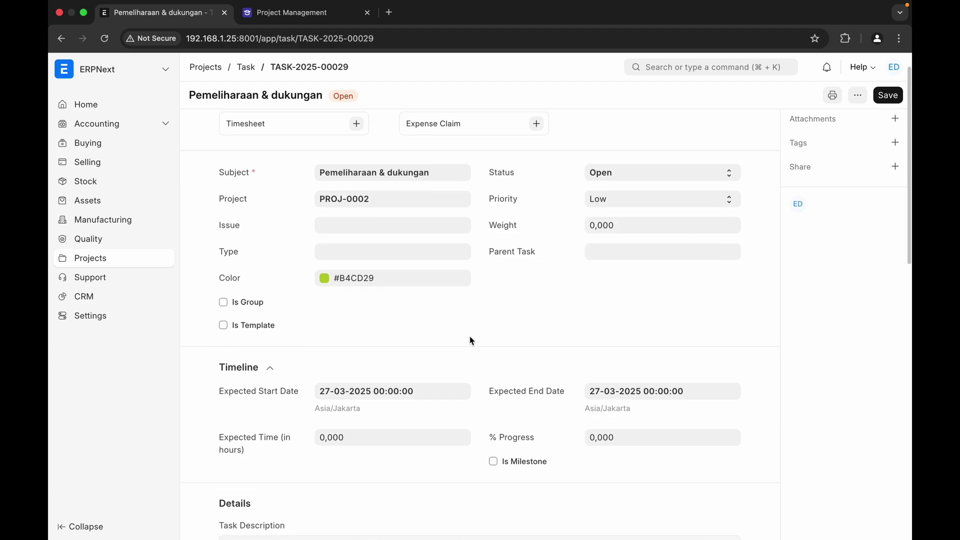
scroll(469, 340, "down", 8)
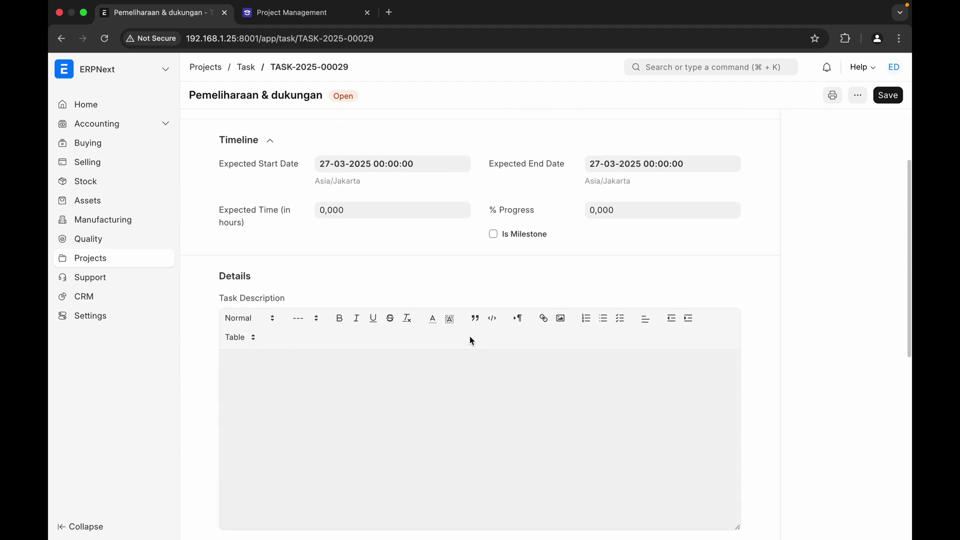
scroll(441, 350, "up", 11)
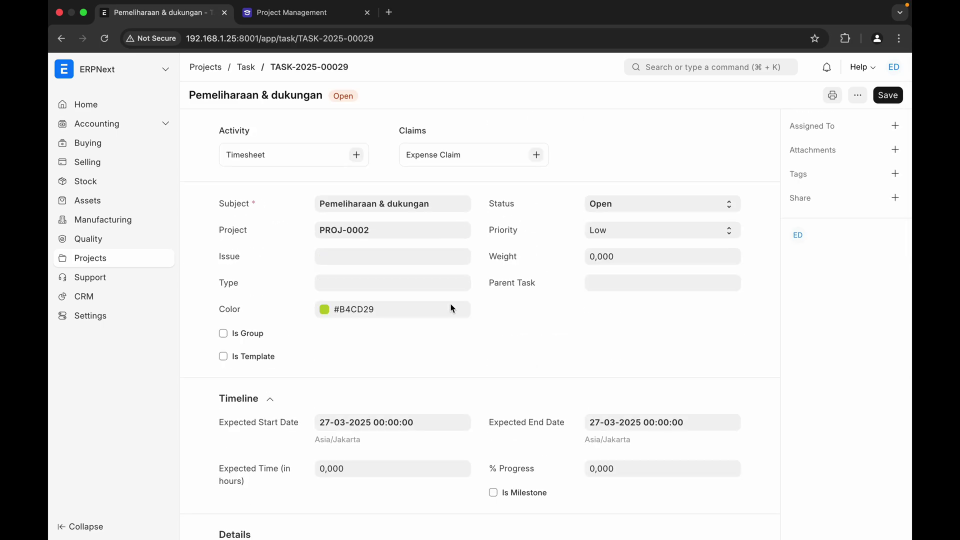
scroll(368, 381, "down", 10)
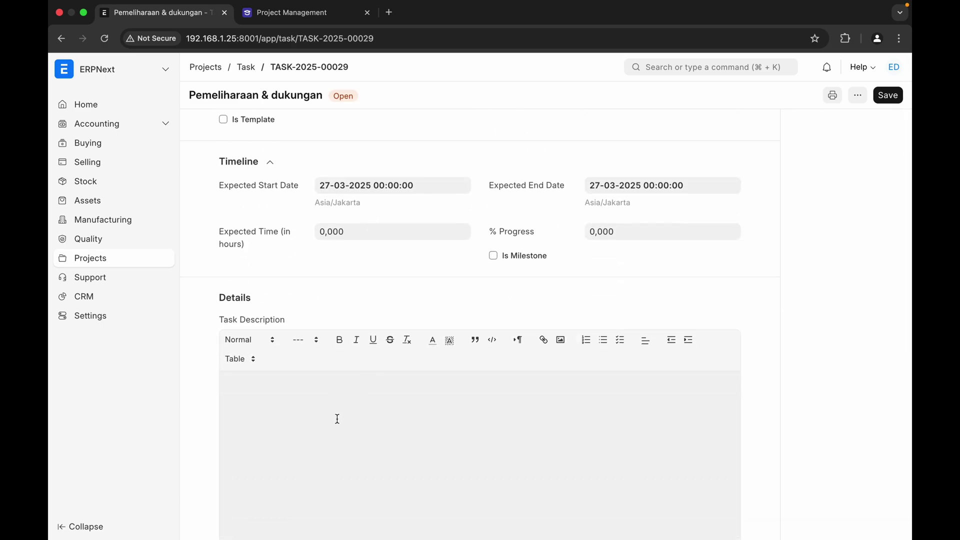
scroll(337, 419, "down", 14)
scroll(337, 419, "down", 7)
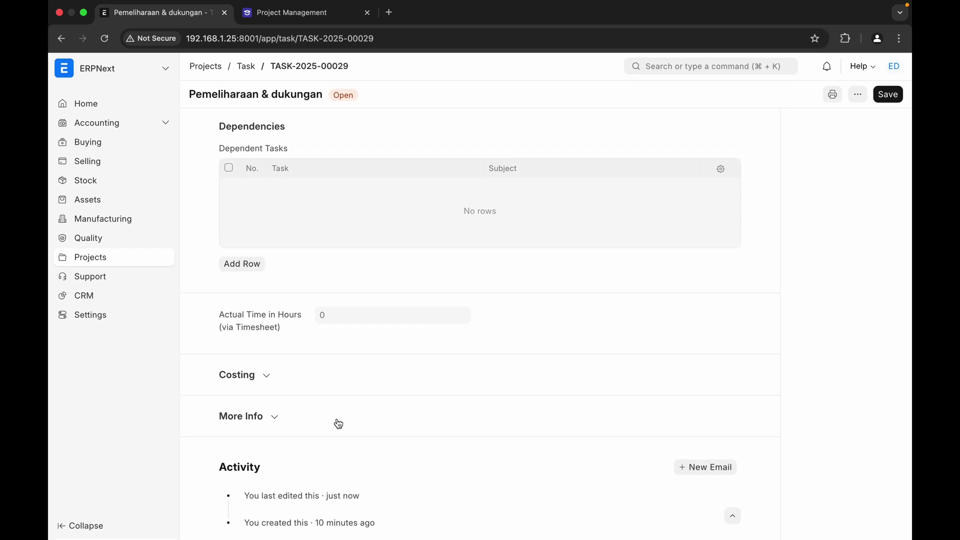
scroll(338, 424, "up", 20)
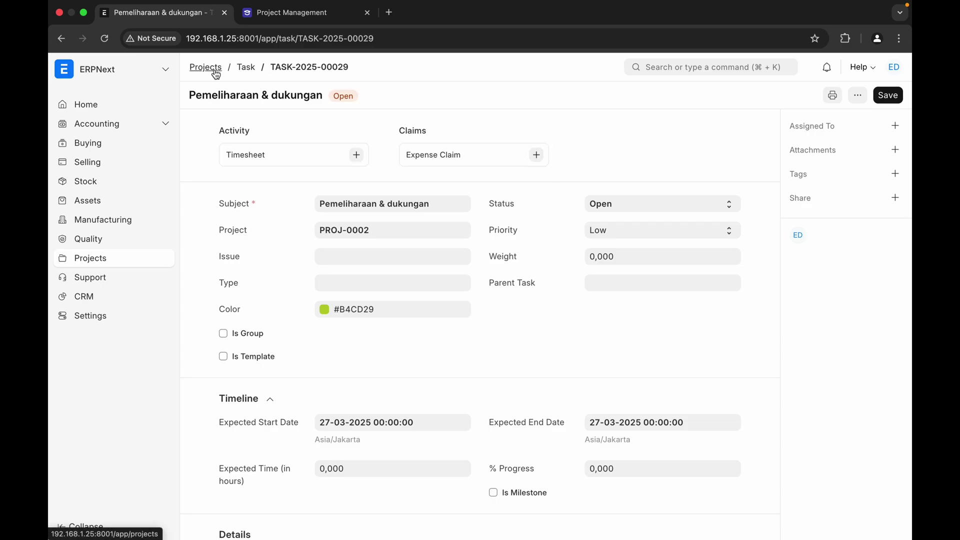
- Return to the PROJ-0002 task Gantt and switch it to Calendar View
left_click(246, 68)
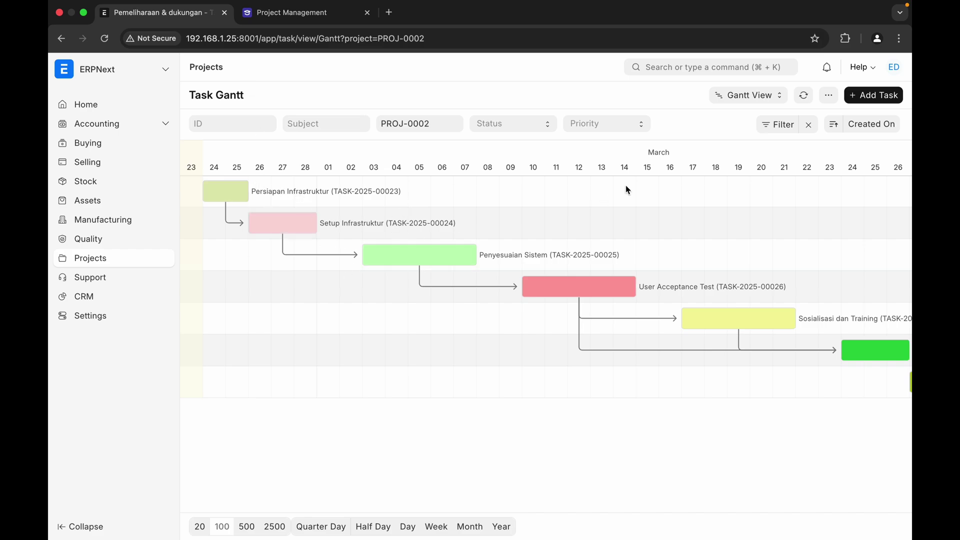
left_click(740, 99)
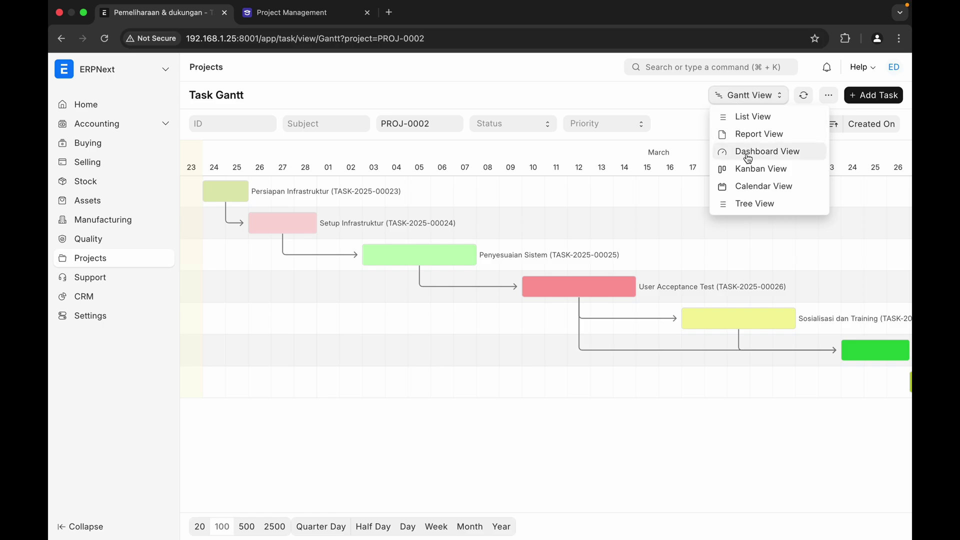
left_click(744, 187)
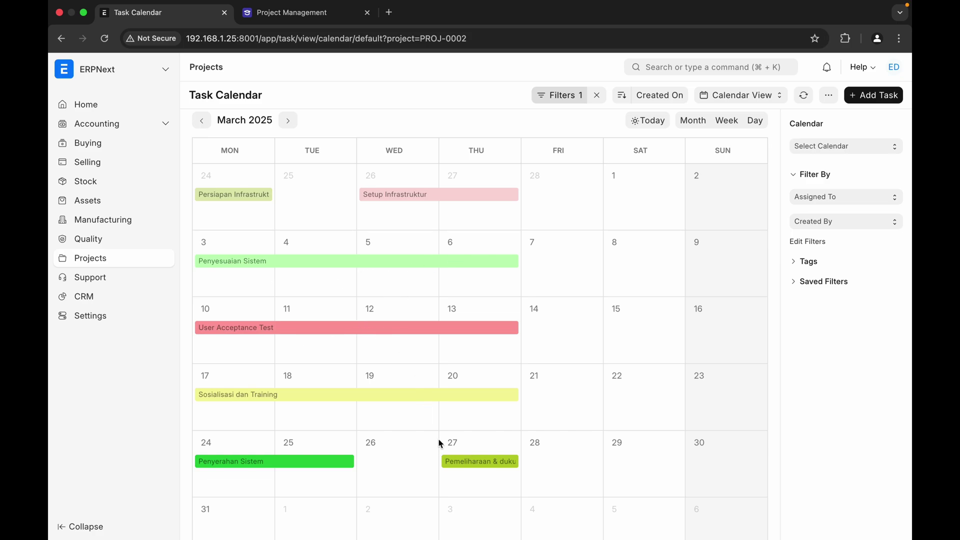
- Make Pemeliharaan & dukungan start on 26 March on the calendar
left_click(469, 463)
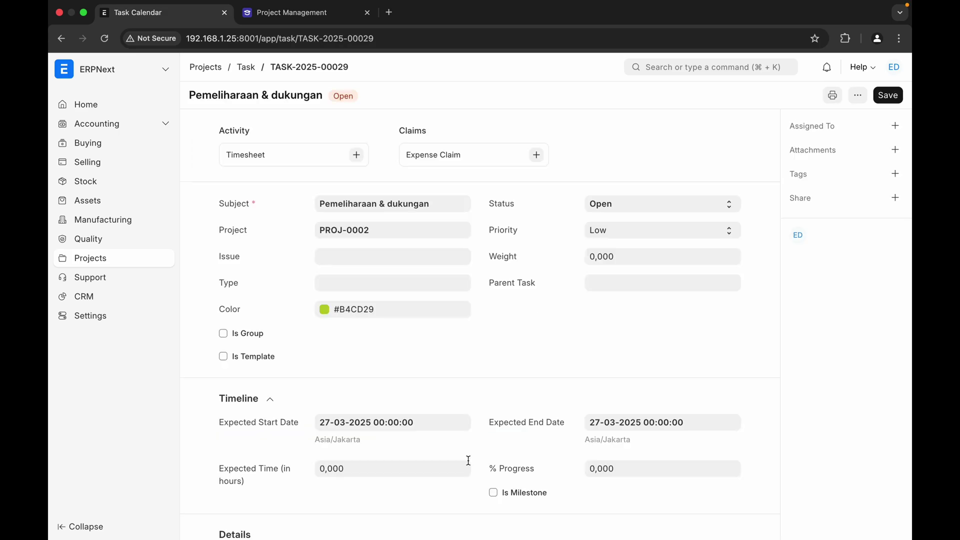
left_click(254, 70)
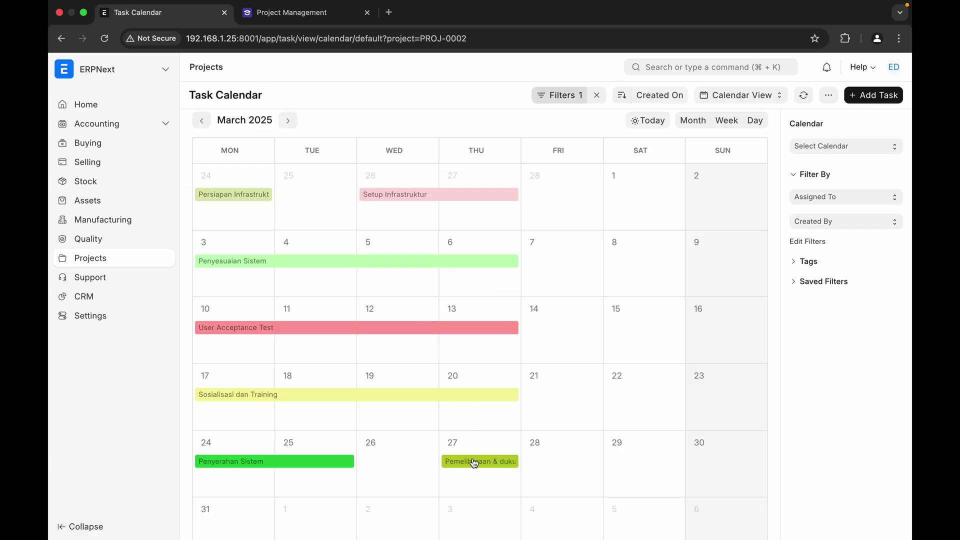
left_click_drag(473, 466, 497, 500)
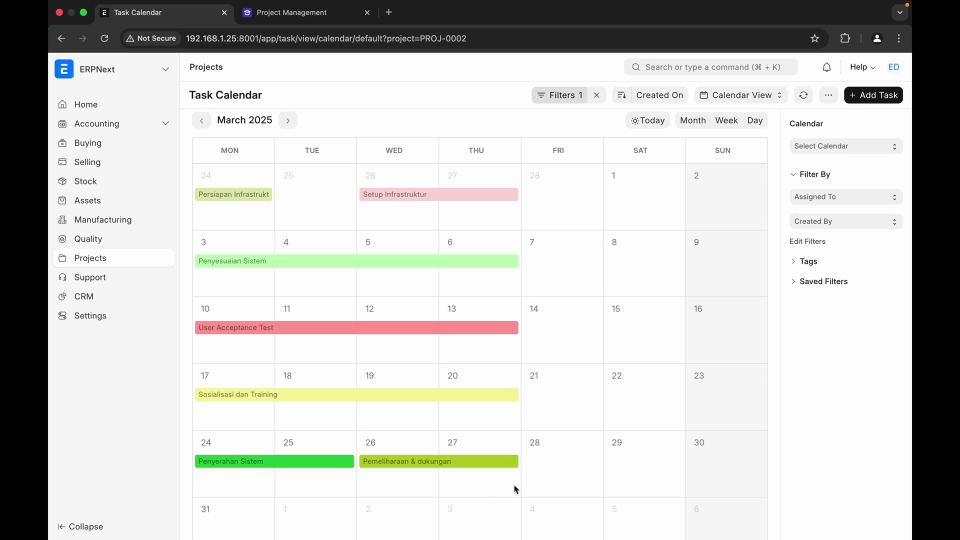
- Extend Persiapan Infrastruktur through Tuesday 25 February
scroll(578, 332, "up", 1)
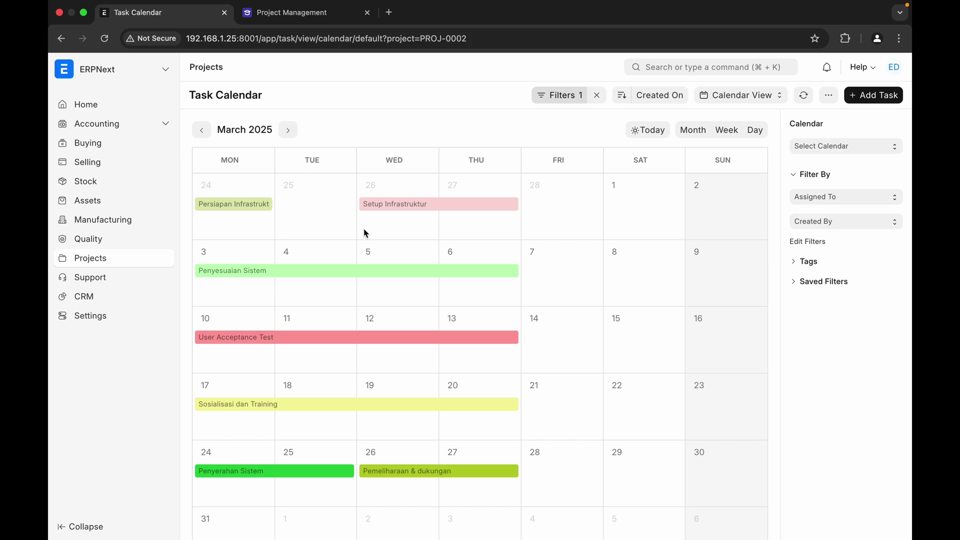
left_click(246, 205)
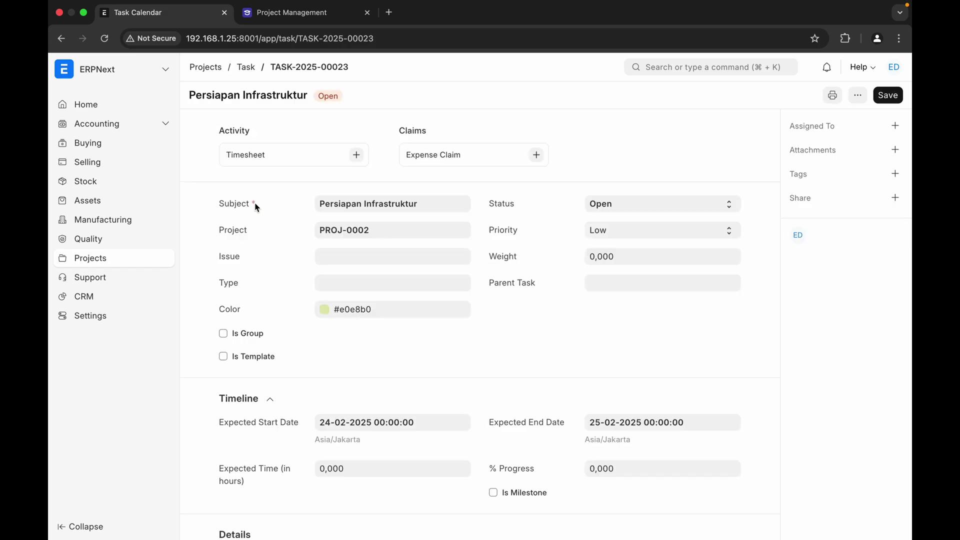
left_click(246, 68)
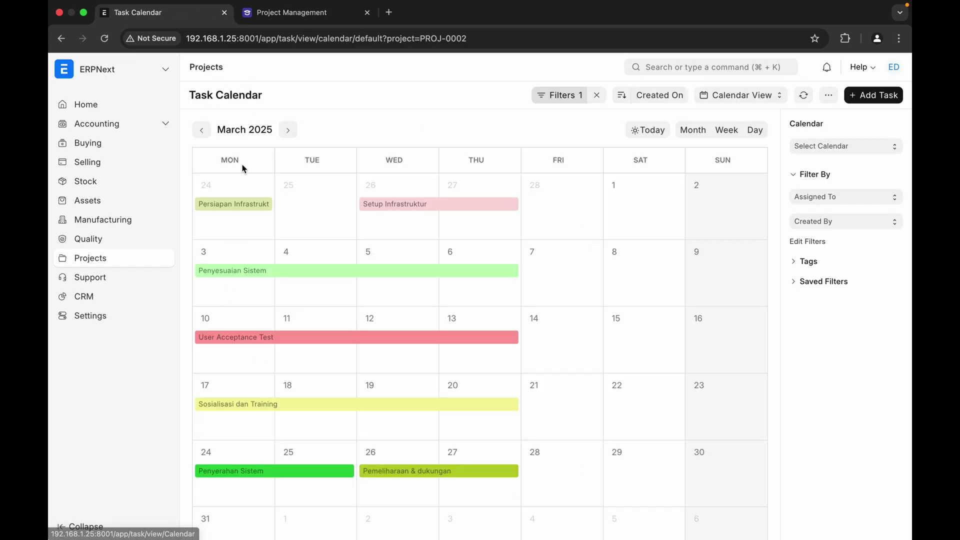
left_click_drag(280, 204, 353, 203)
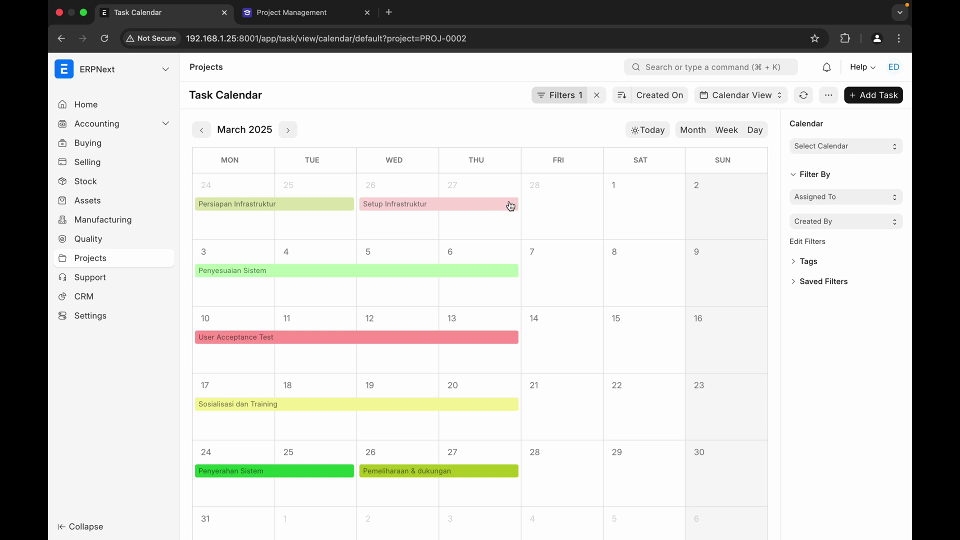
- Extend Setup, Penyesuaian, UAT and Sosialisasi through Saturday 1, 8, 15 and 22 March
left_click_drag(518, 204, 646, 204)
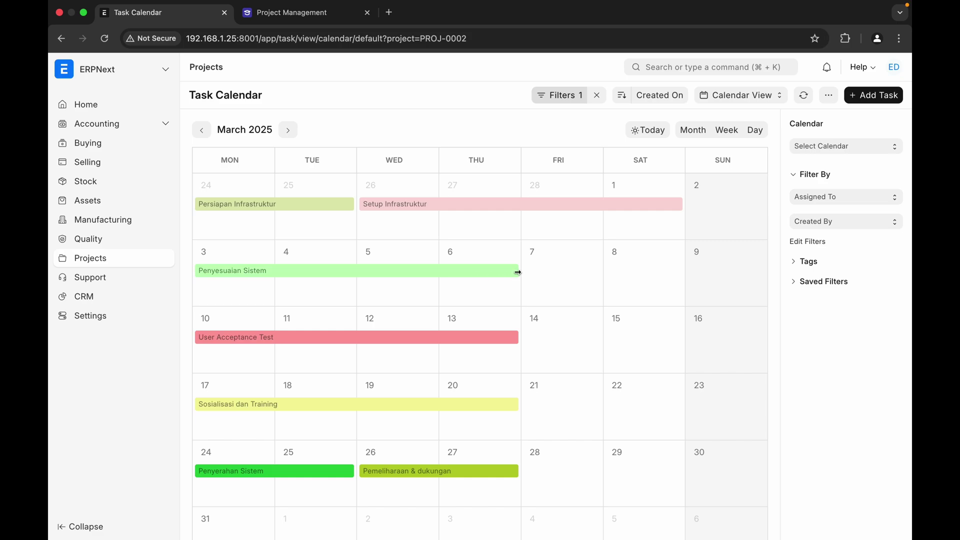
left_click_drag(518, 273, 659, 269)
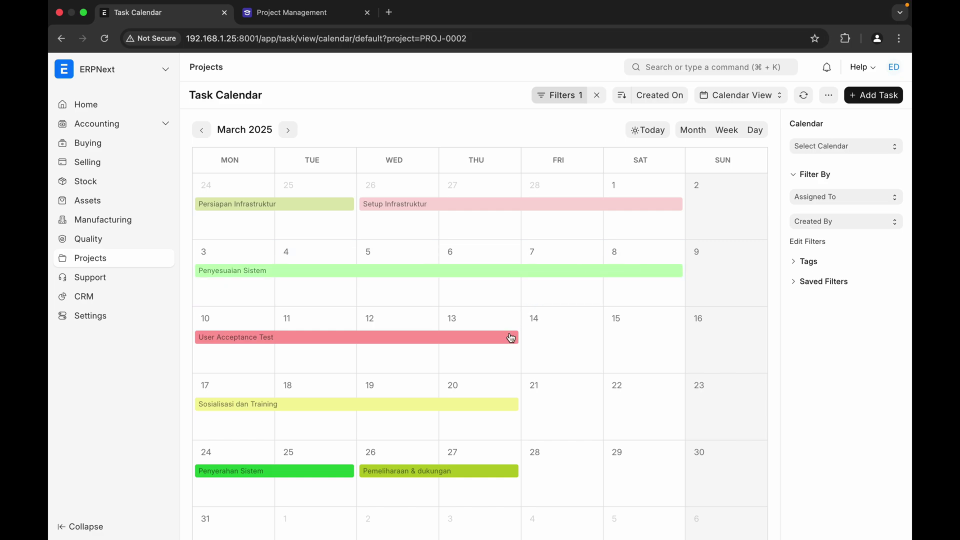
left_click_drag(520, 339, 678, 332)
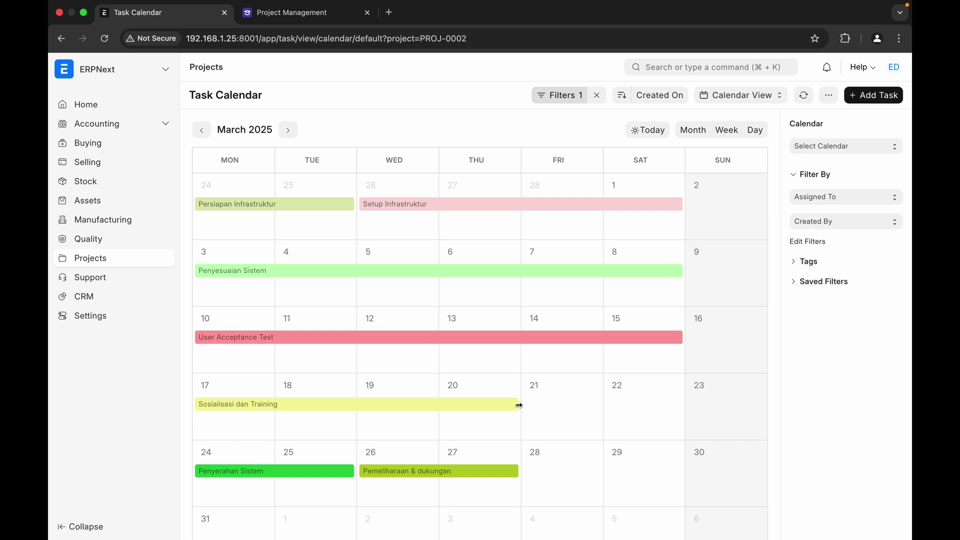
left_click_drag(519, 402, 664, 413)
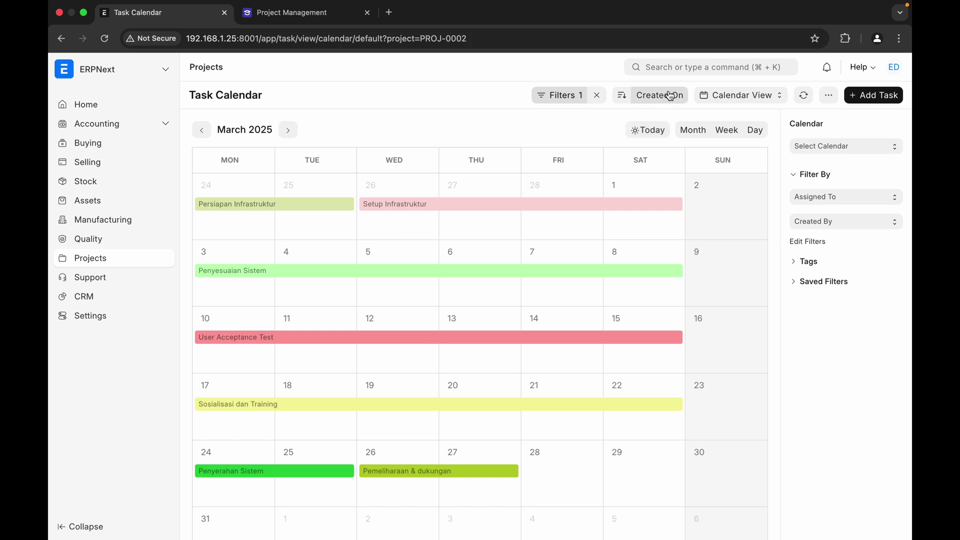
- Switch back to the Gantt view and open the Penyesuaian Sistem task record
left_click(739, 95)
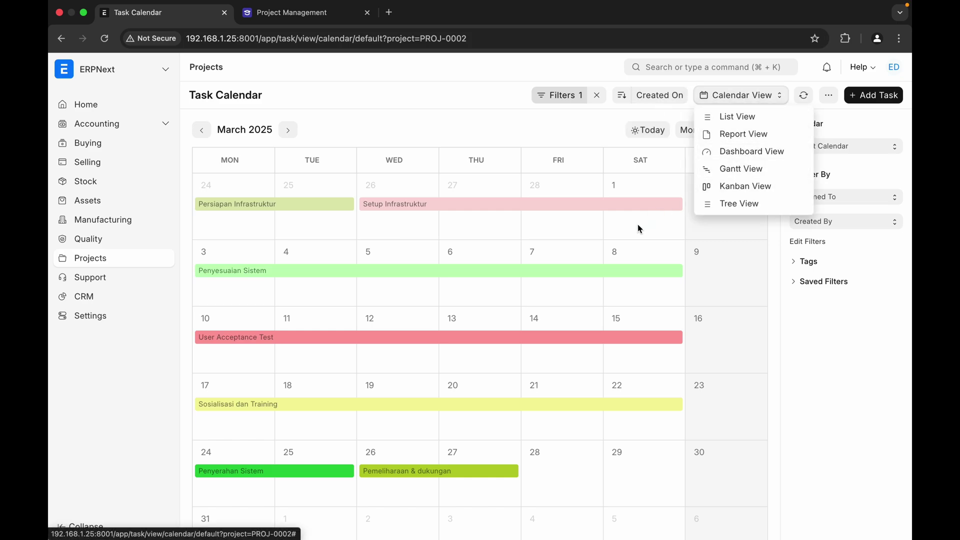
left_click(736, 168)
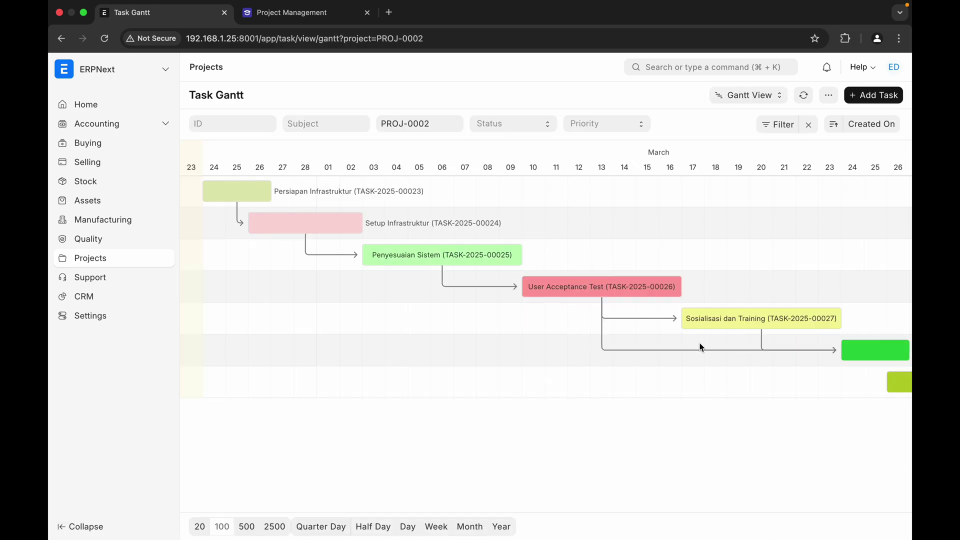
left_click(411, 259)
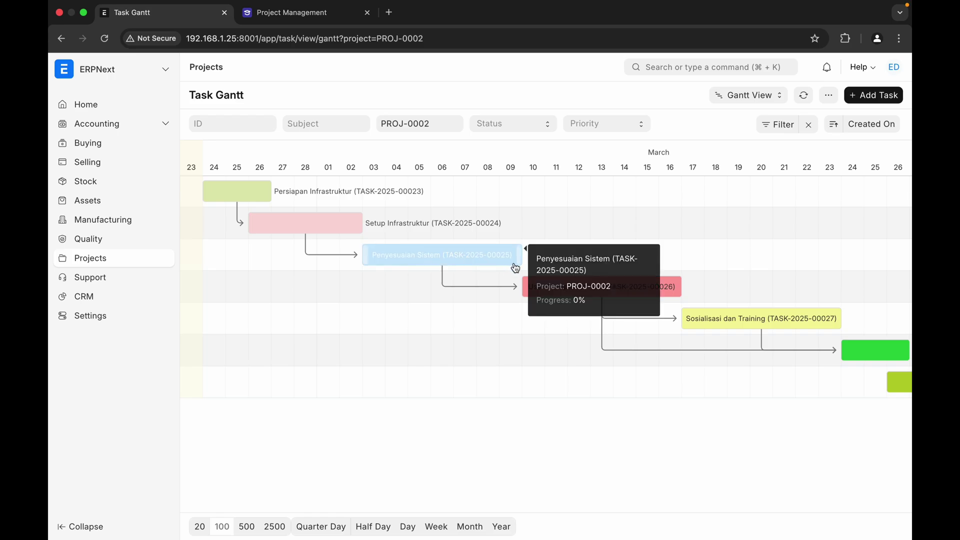
left_click(559, 268)
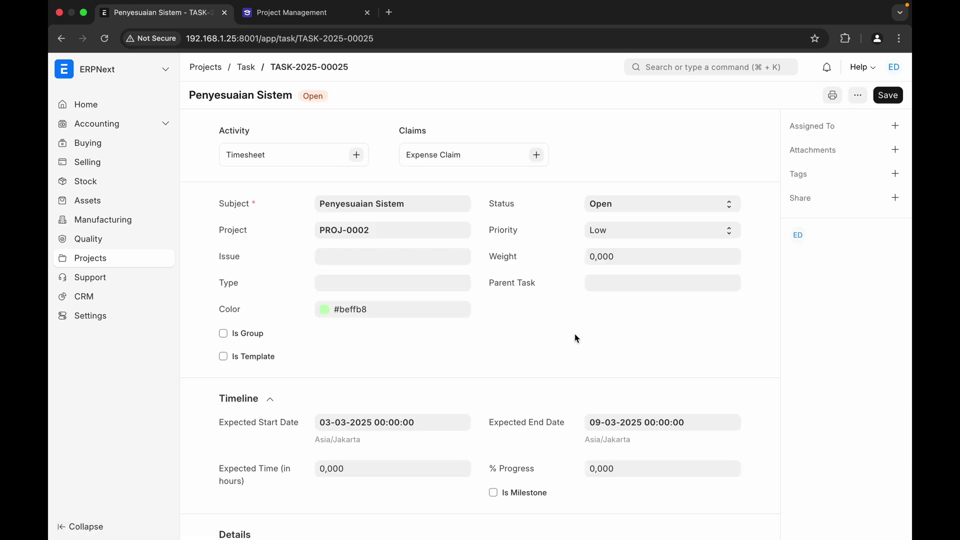
scroll(607, 380, "down", 1)
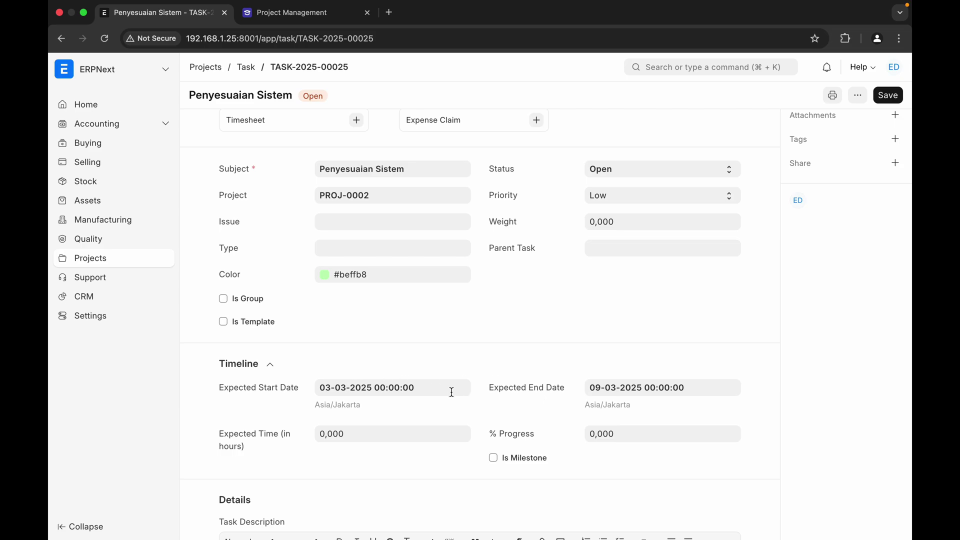
left_click(646, 393)
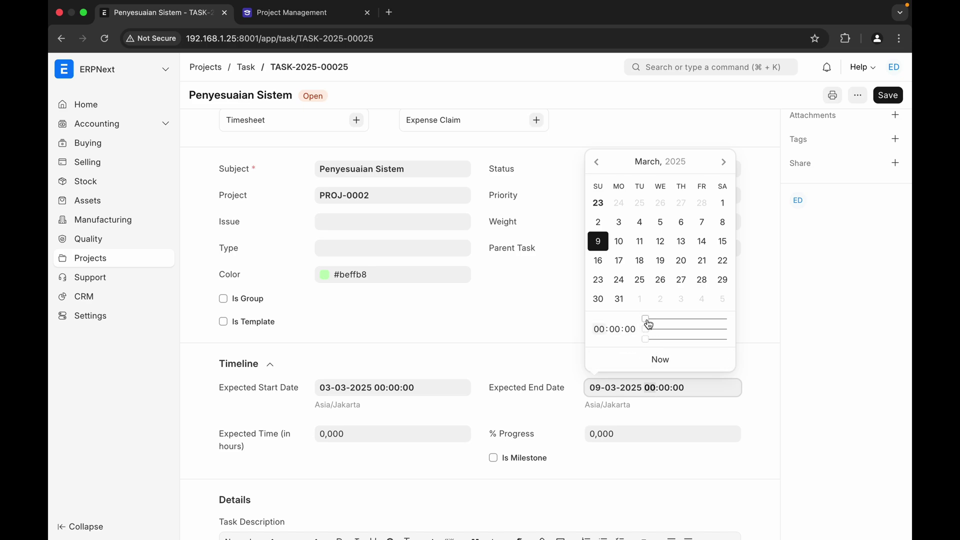
left_click_drag(649, 323, 760, 328)
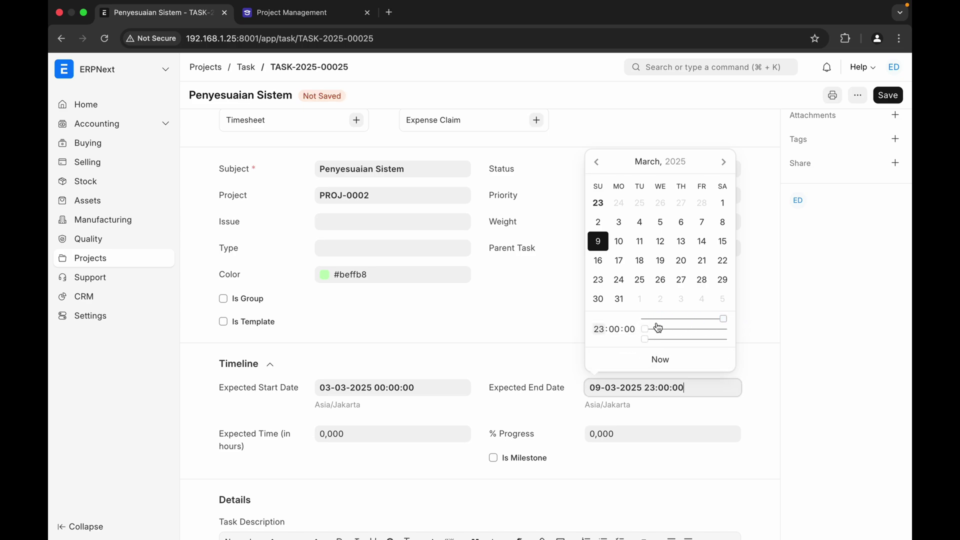
left_click_drag(645, 329, 724, 330)
left_click_drag(645, 340, 724, 339)
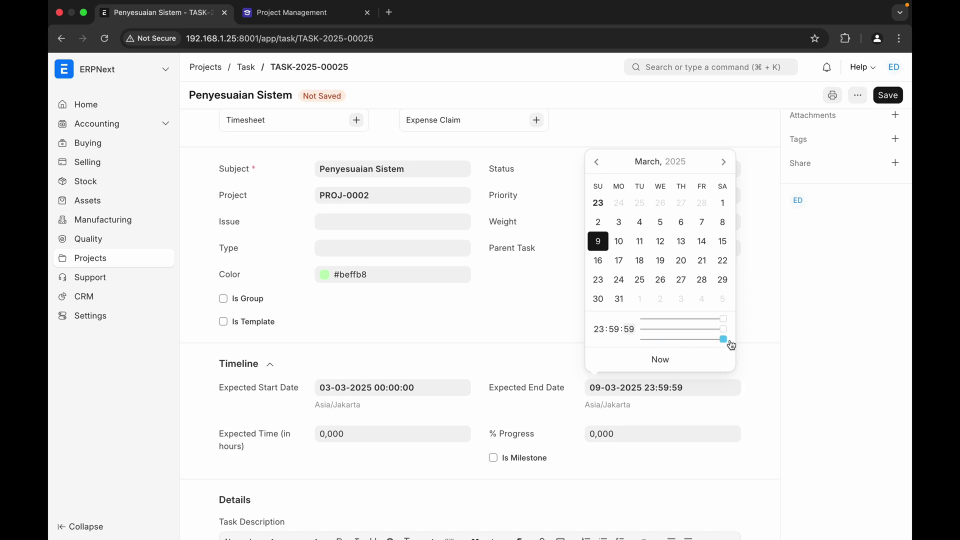
left_click(780, 403)
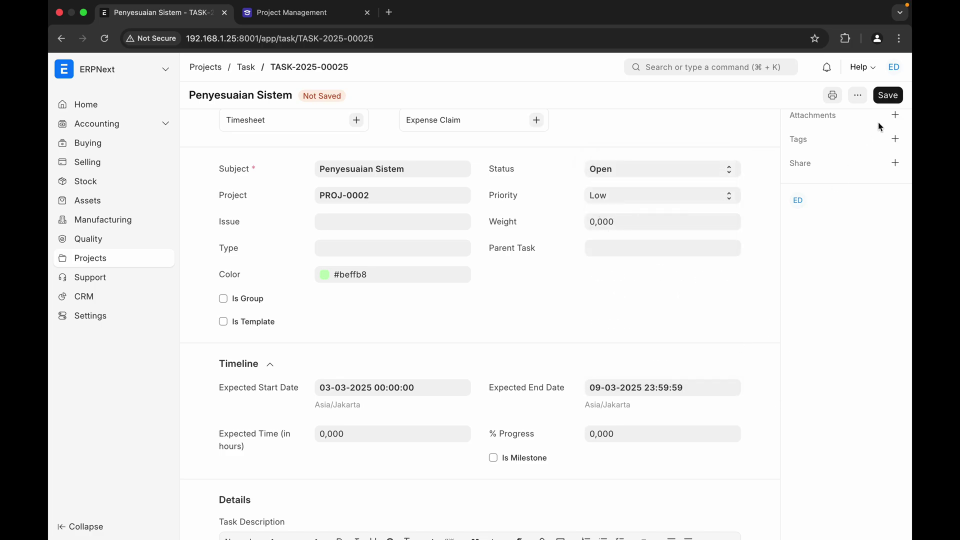
left_click(884, 97)
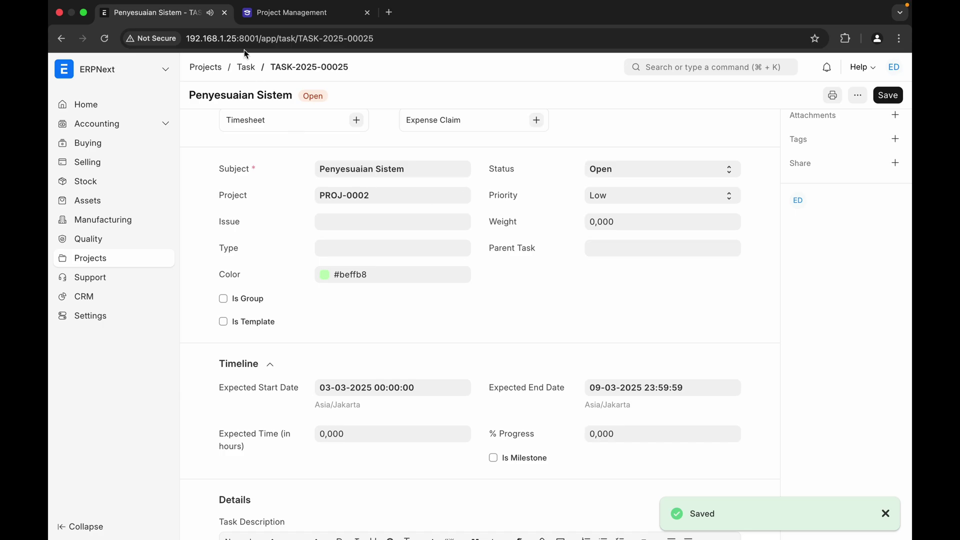
left_click(250, 70)
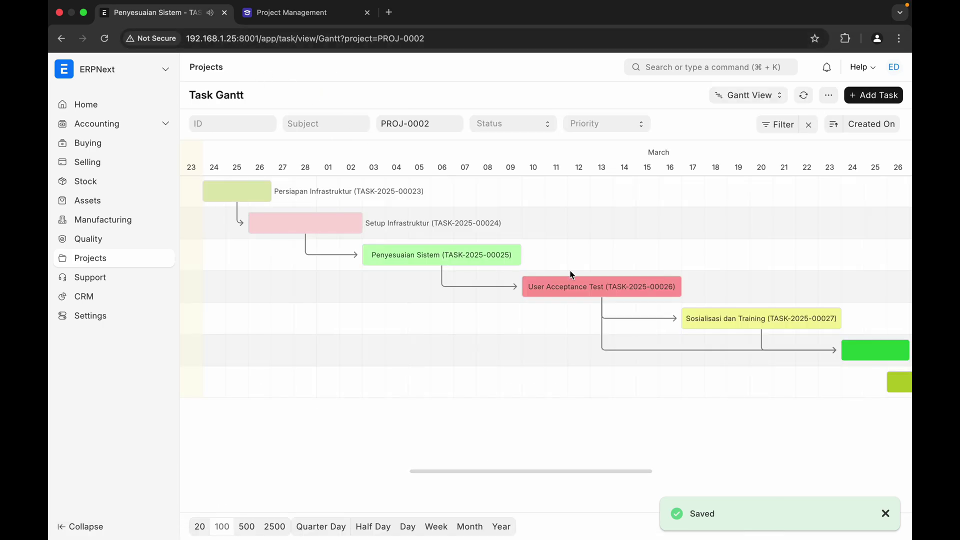
- Switch PROJ-0002's tasks from the Gantt chart to the March 2025 Calendar View
scroll(555, 399, "right", 3)
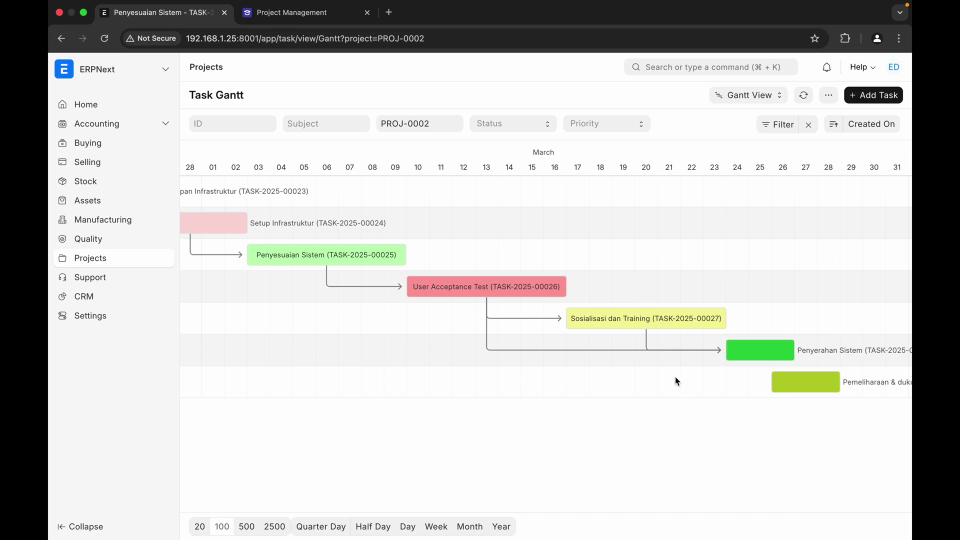
left_click(743, 95)
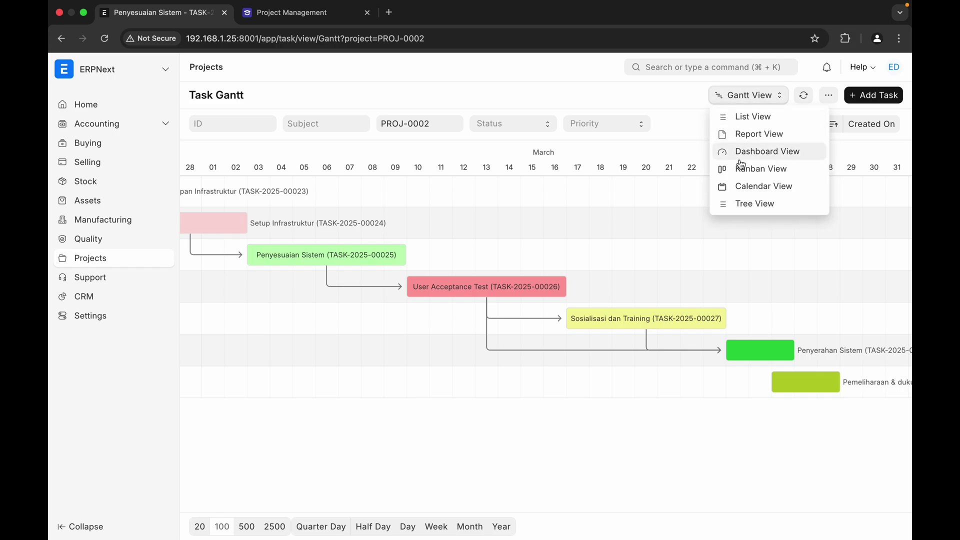
left_click(742, 188)
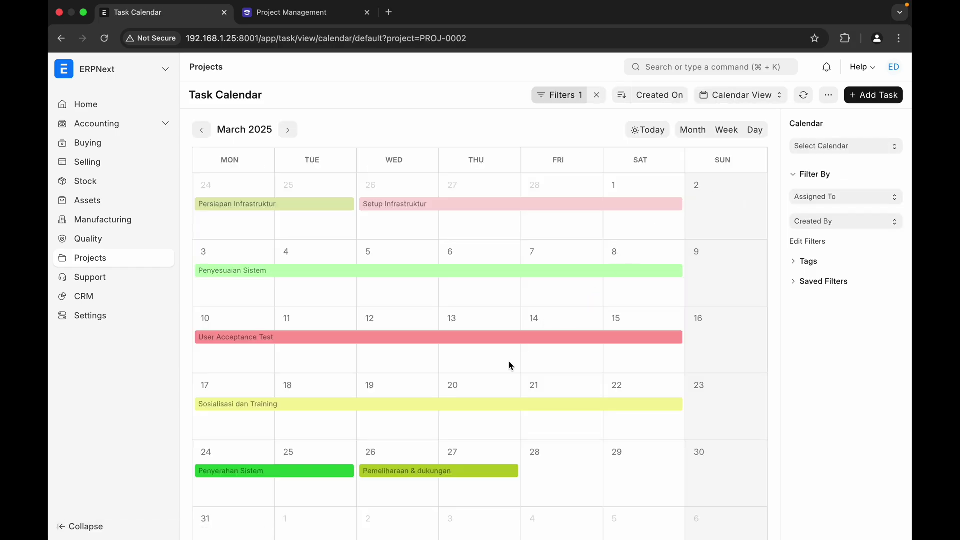
scroll(509, 418, "down", 2)
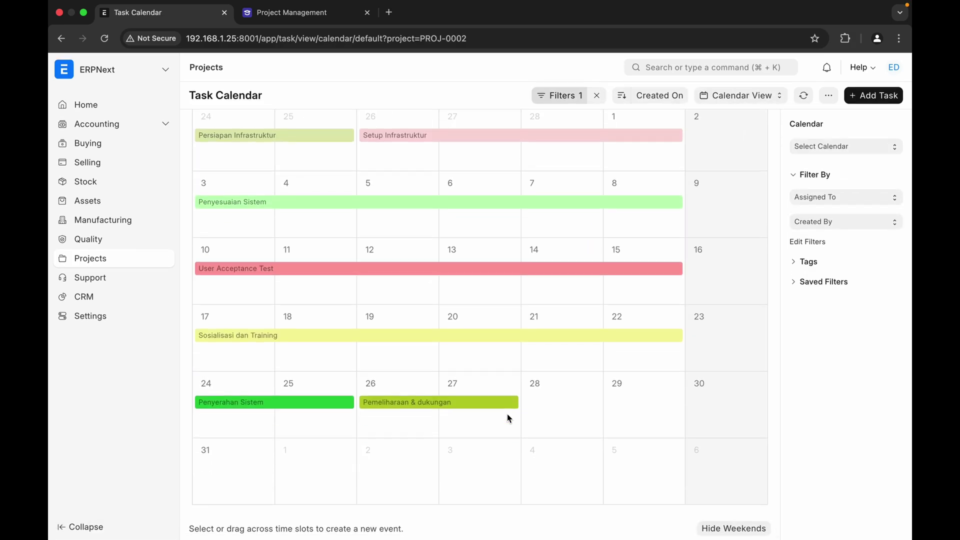
scroll(577, 362, "up", 3)
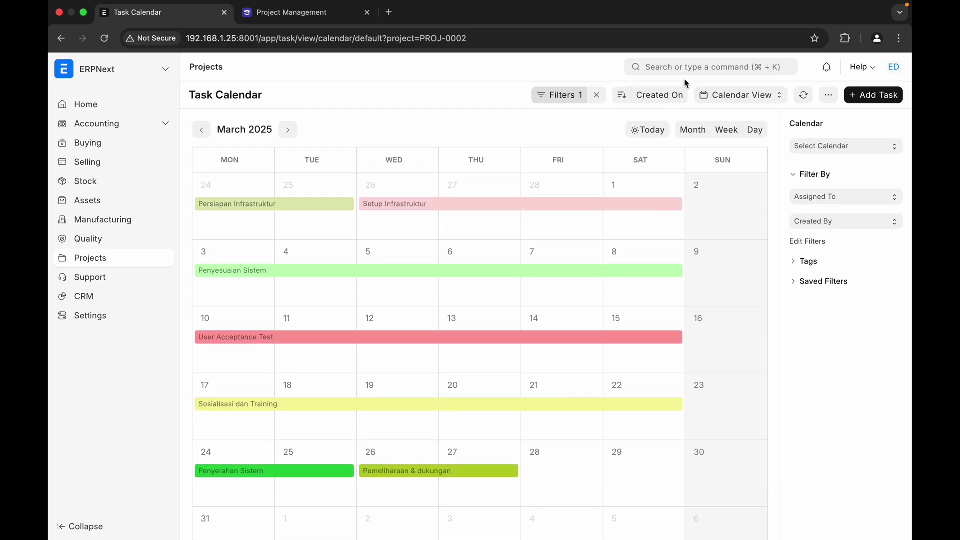
left_click(722, 103)
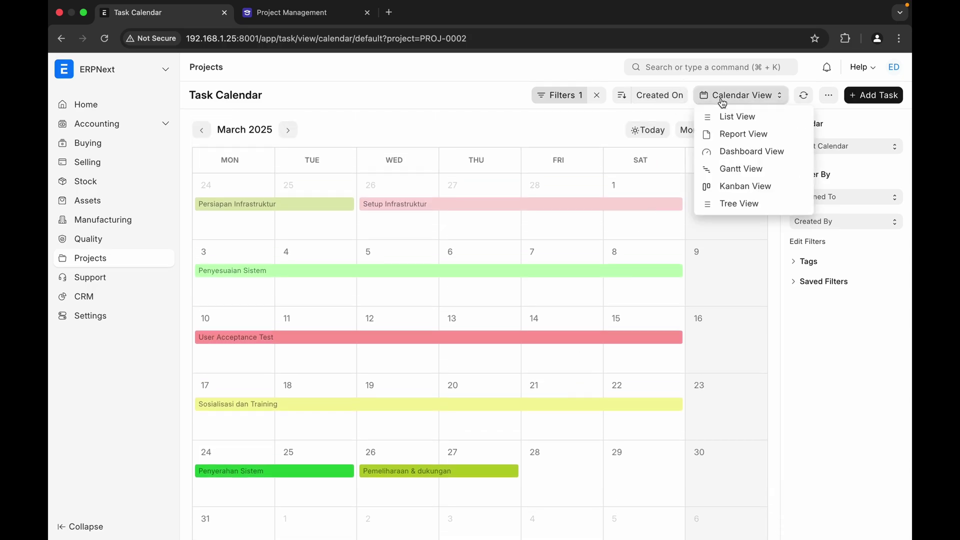
- Show the tasks on the PROJECT KANBAN board
left_click(729, 190)
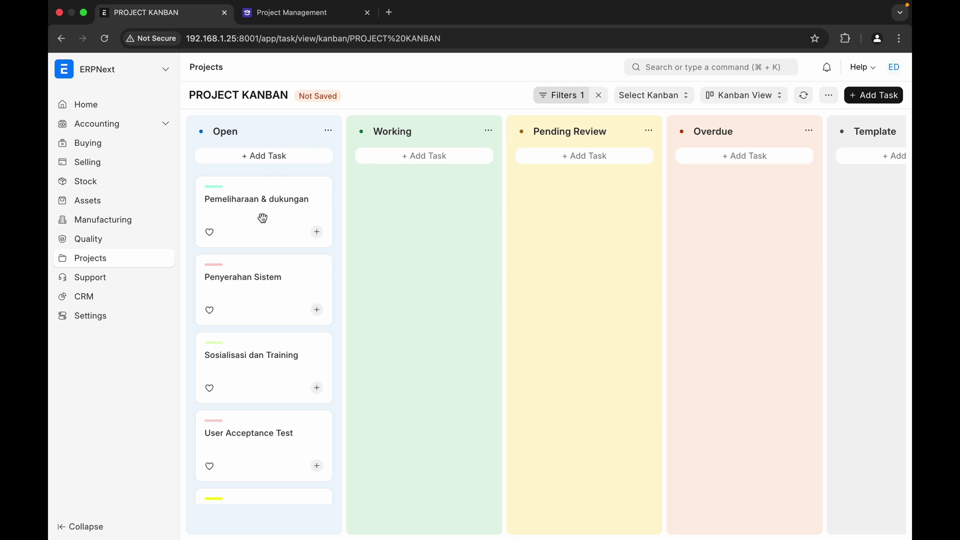
scroll(254, 258, "down", 5)
scroll(254, 259, "up", 5)
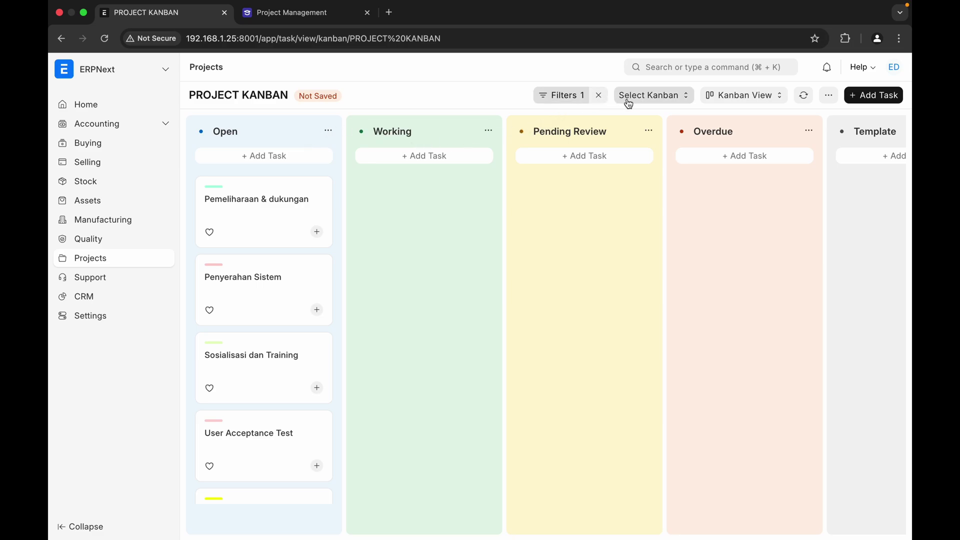
- Remove the board's filter and clear all filters so every task appears under Open
left_click(600, 97)
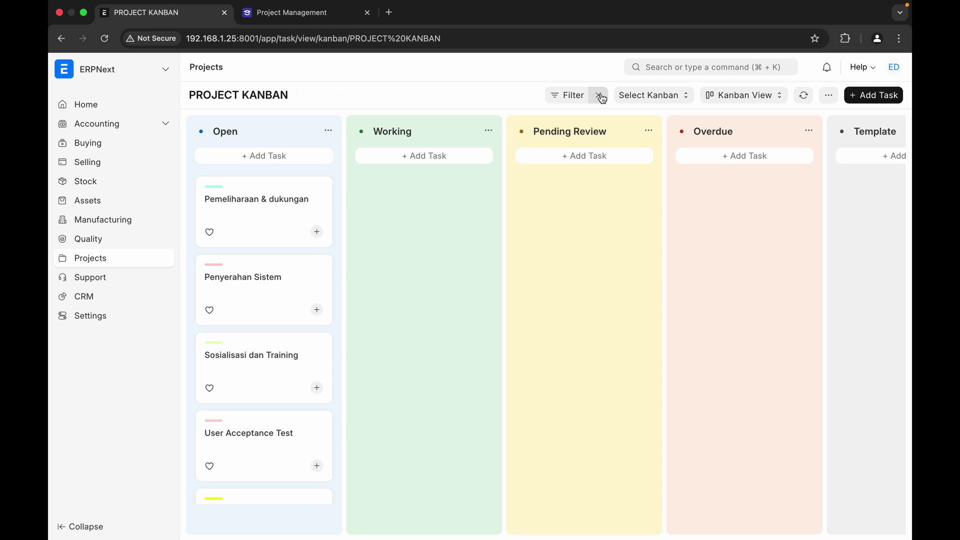
left_click(570, 95)
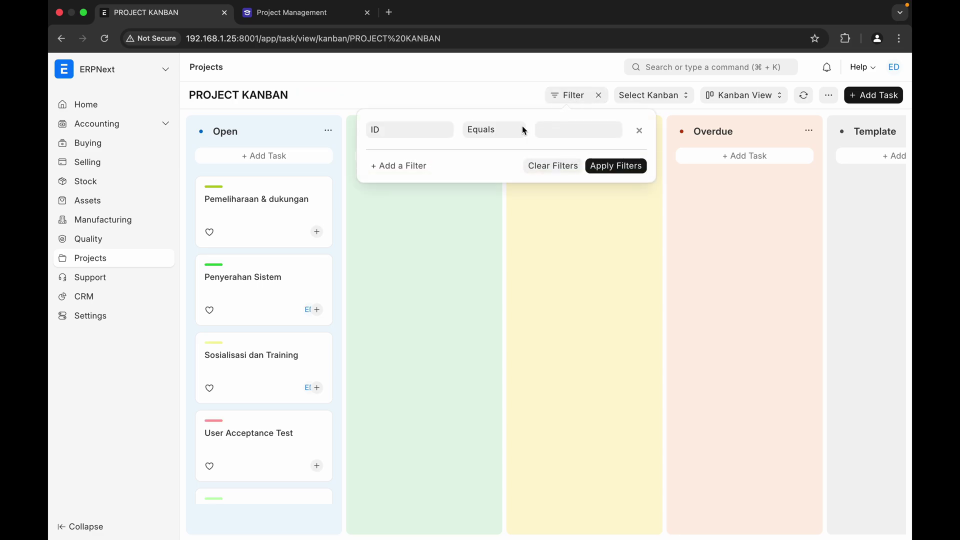
left_click(422, 131)
left_click(543, 130)
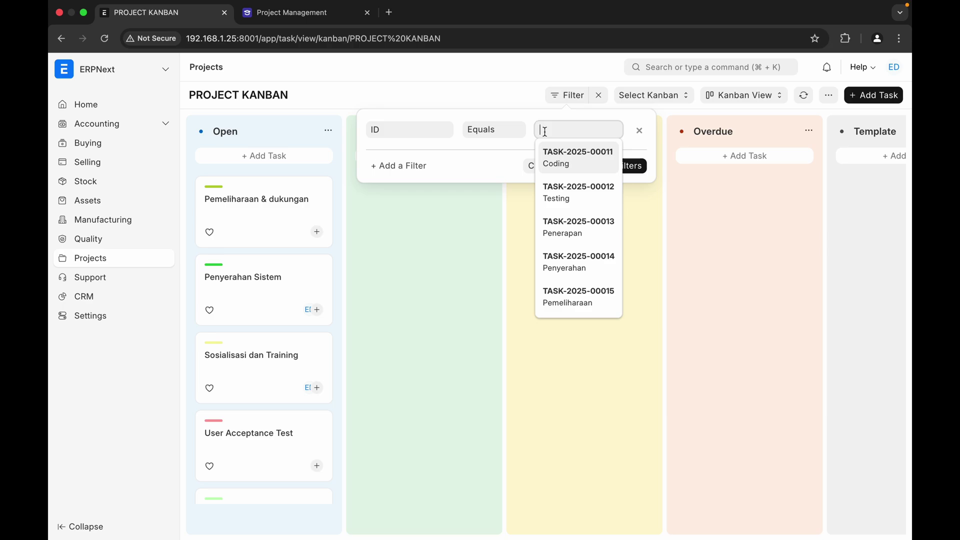
left_click(514, 131)
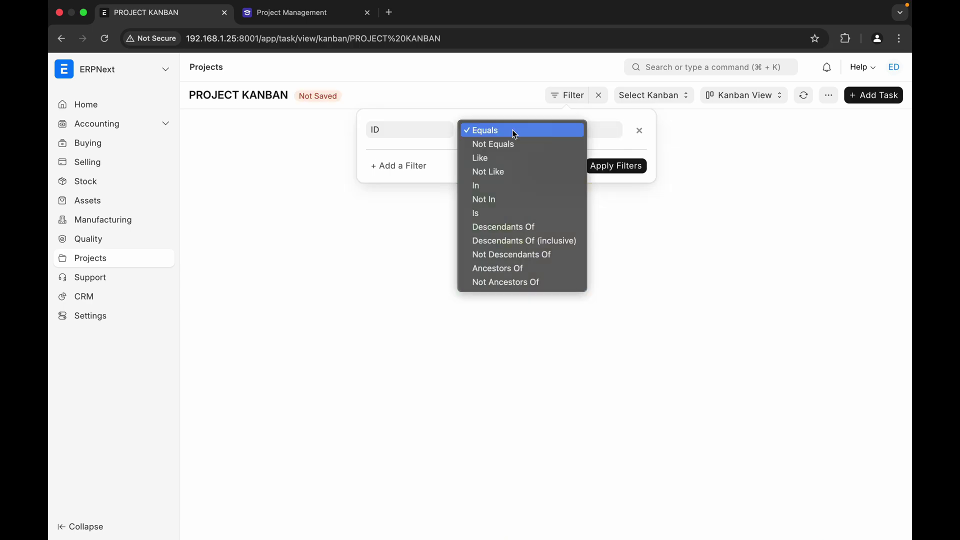
left_click(514, 130)
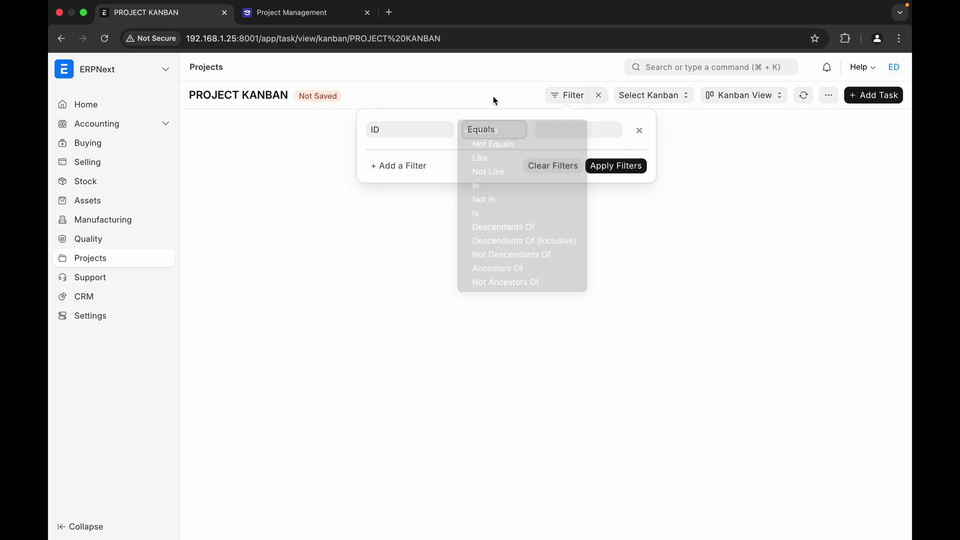
left_click(544, 166)
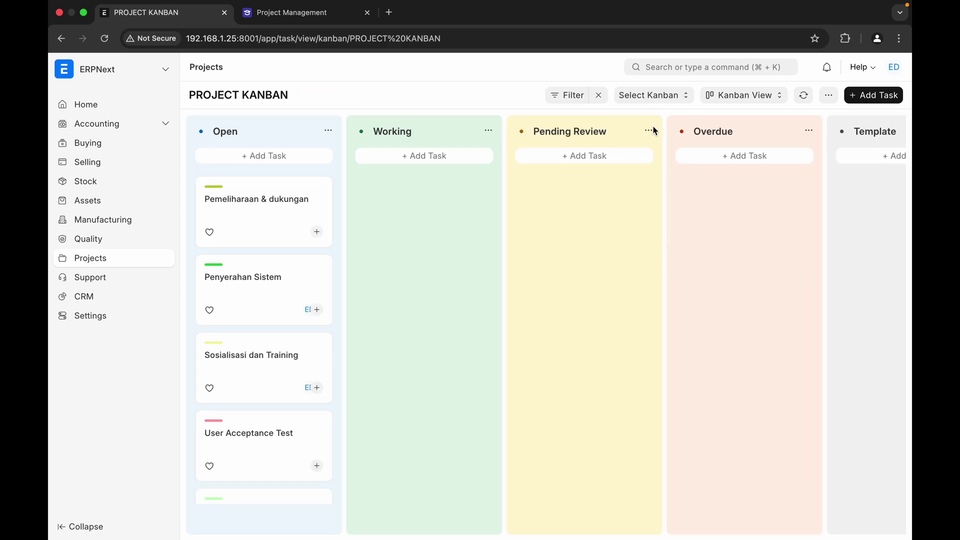
scroll(243, 294, "down", 15)
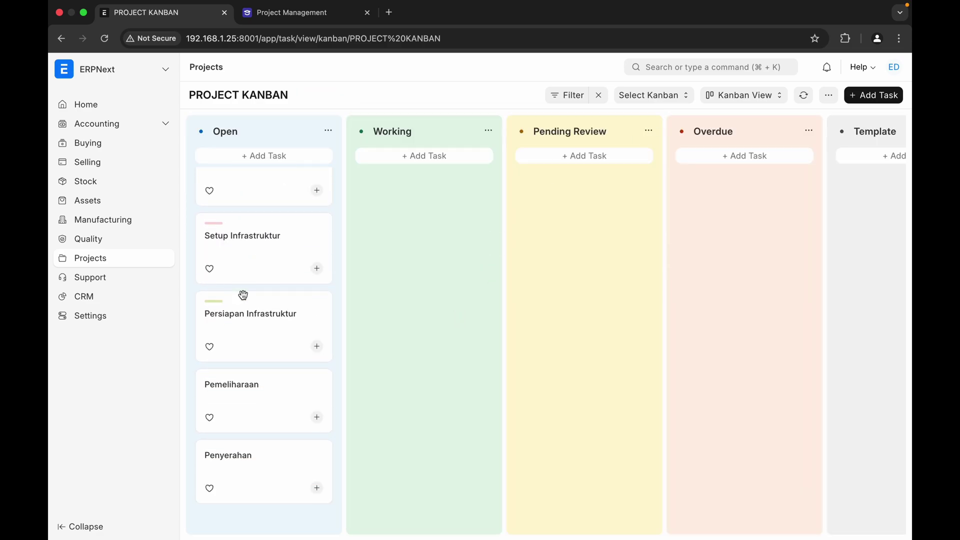
scroll(243, 296, "down", 10)
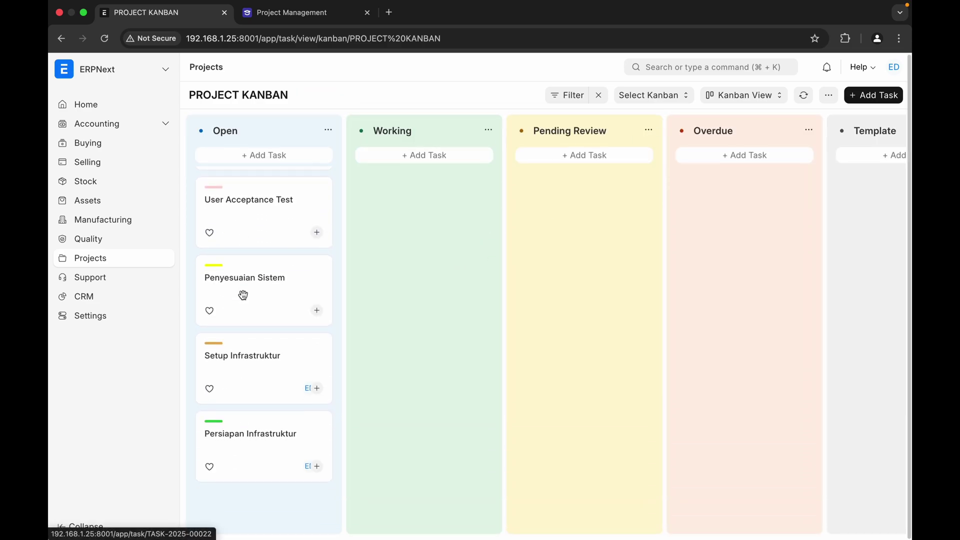
scroll(242, 294, "up", 10)
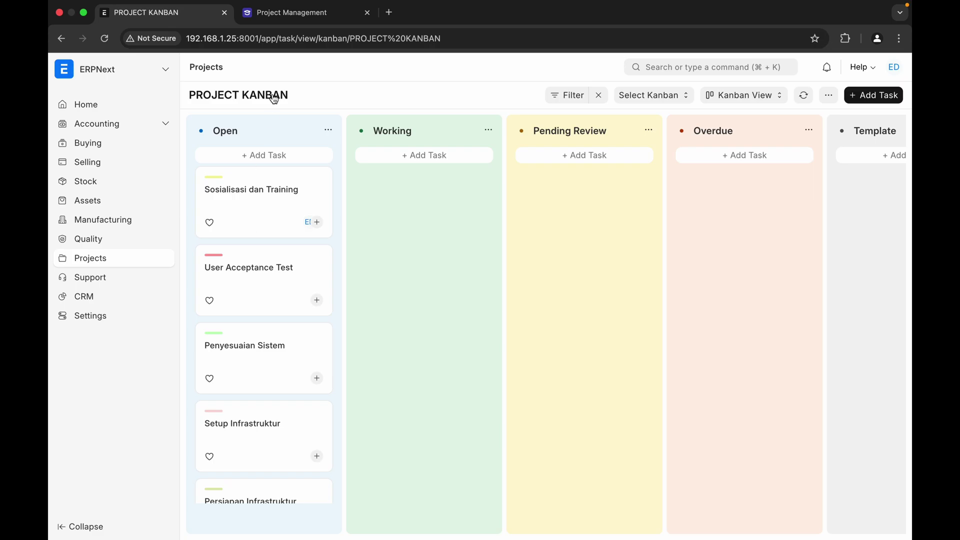
- Open project PROJ-0002 from the Projects list and view its tasks as the Implementasi SM RS Segar Bugar Kanban board
left_click(207, 67)
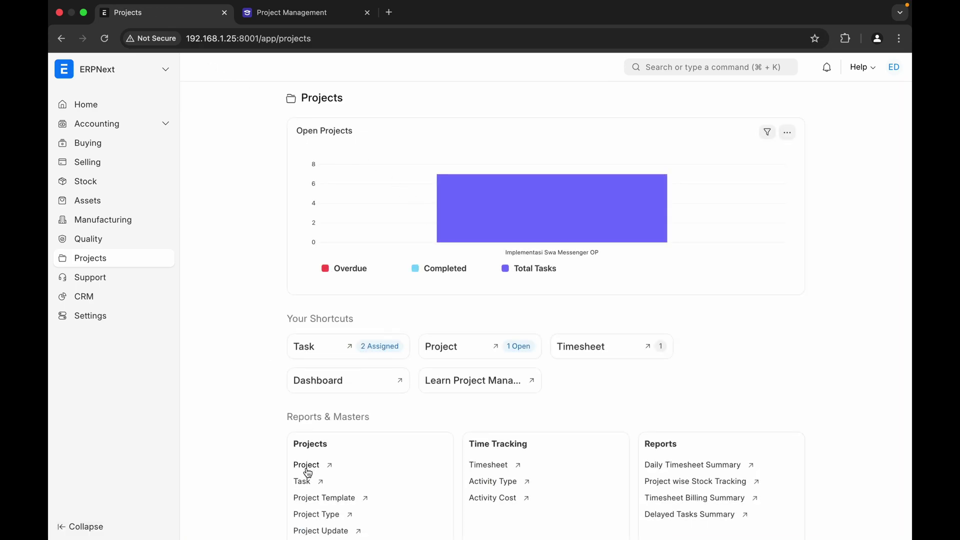
left_click(305, 467)
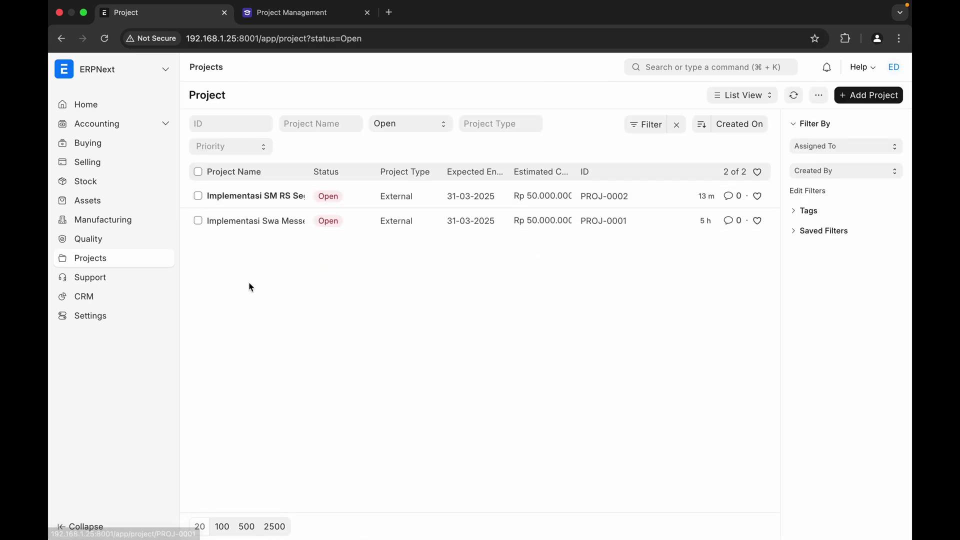
left_click(272, 197)
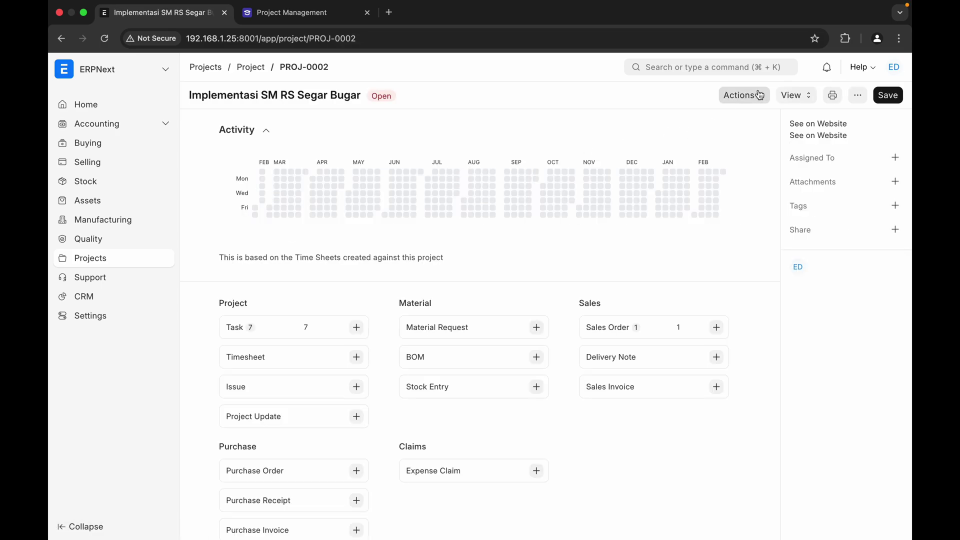
left_click(789, 98)
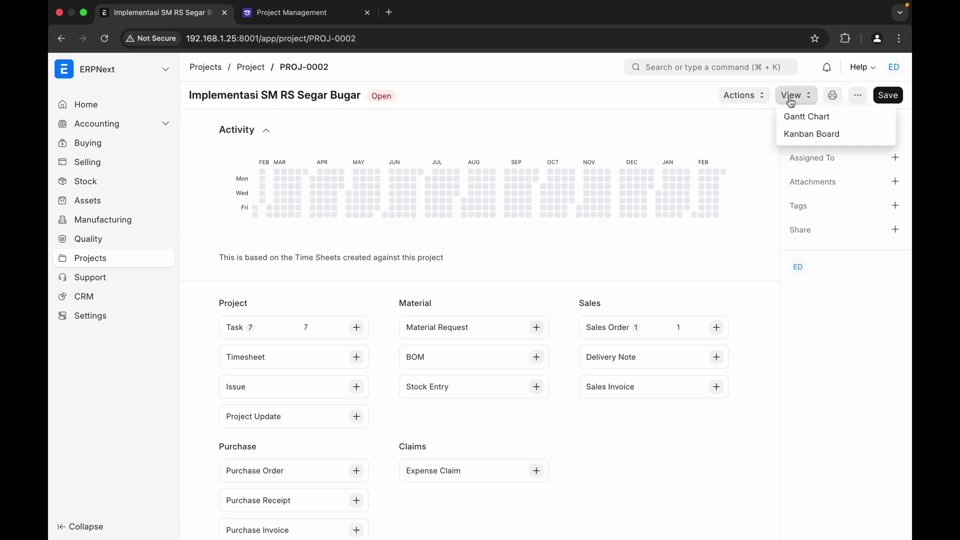
left_click(794, 134)
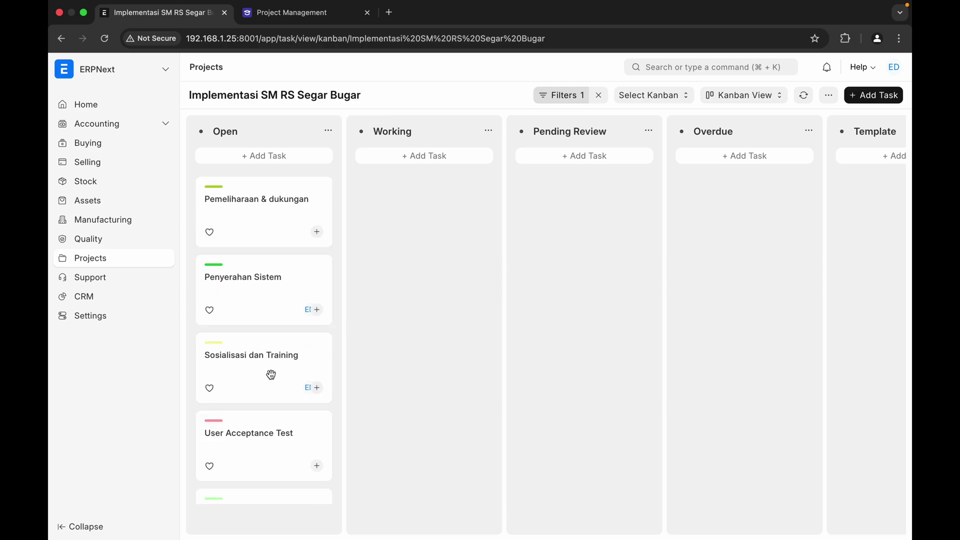
- Colour the Open column green and the Working column blue
left_click(330, 133)
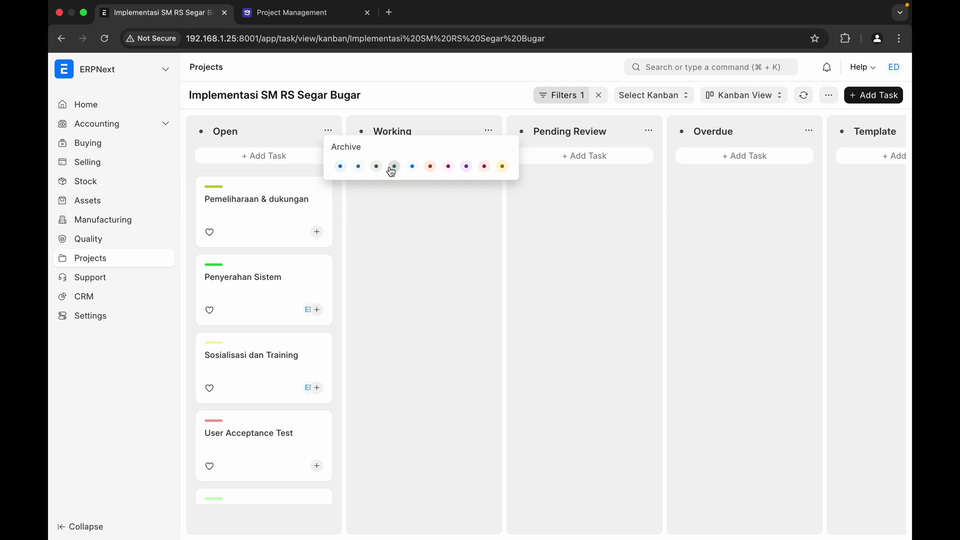
left_click(395, 166)
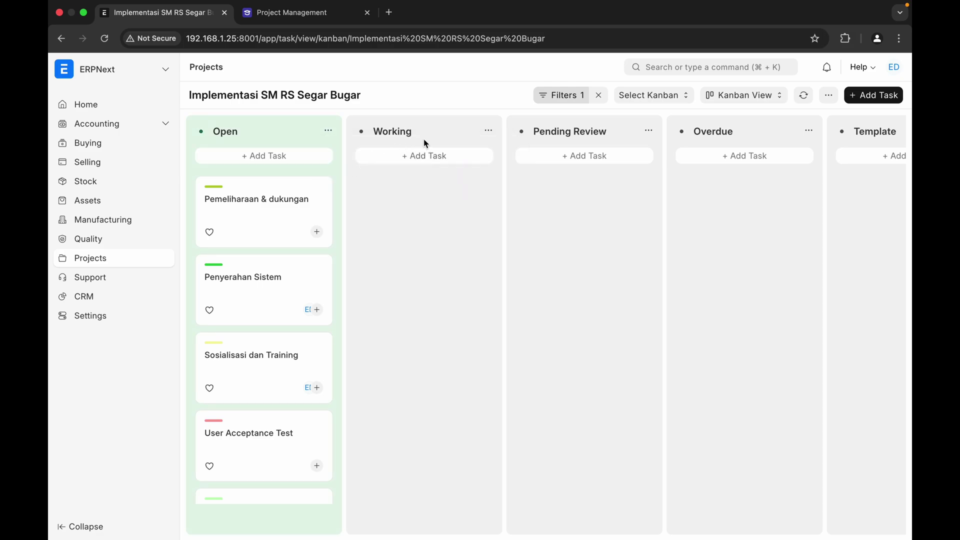
left_click(490, 131)
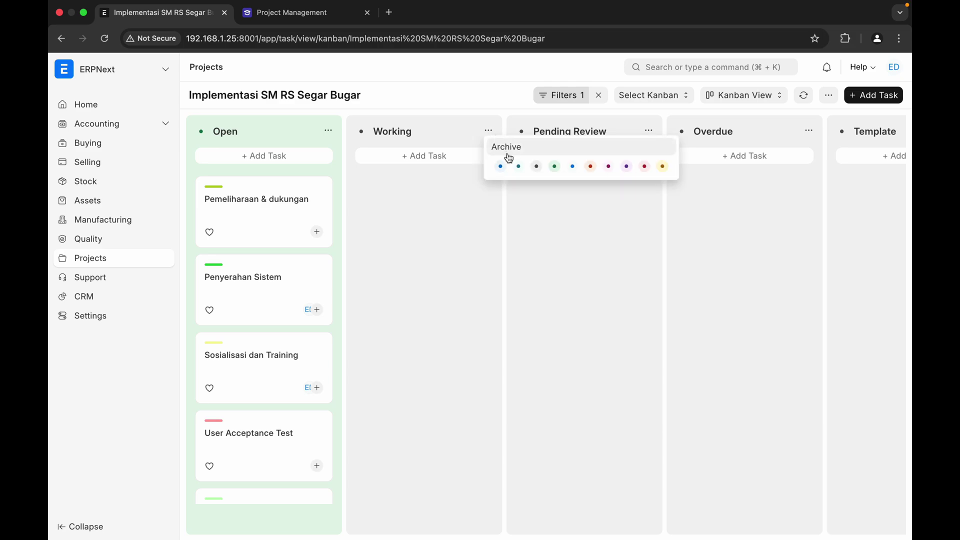
left_click(572, 167)
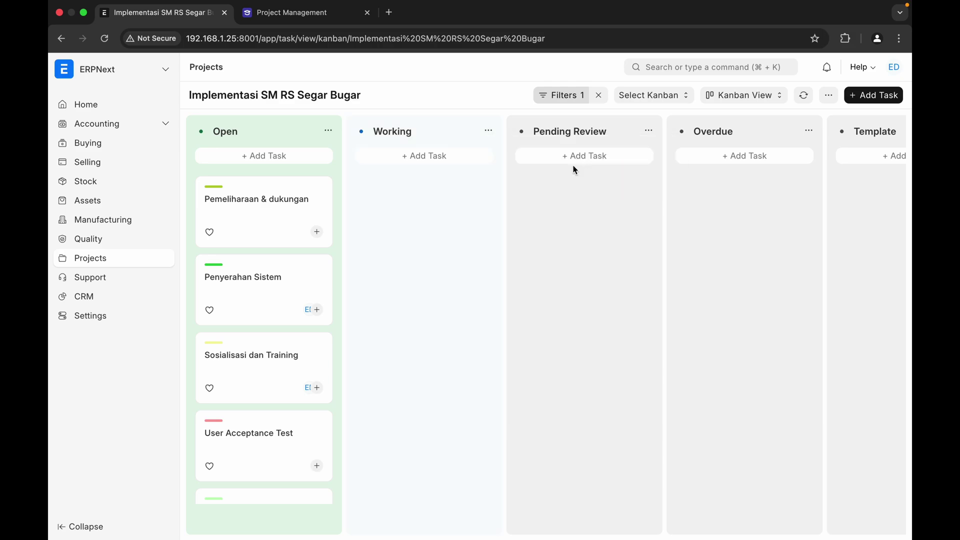
left_click(488, 132)
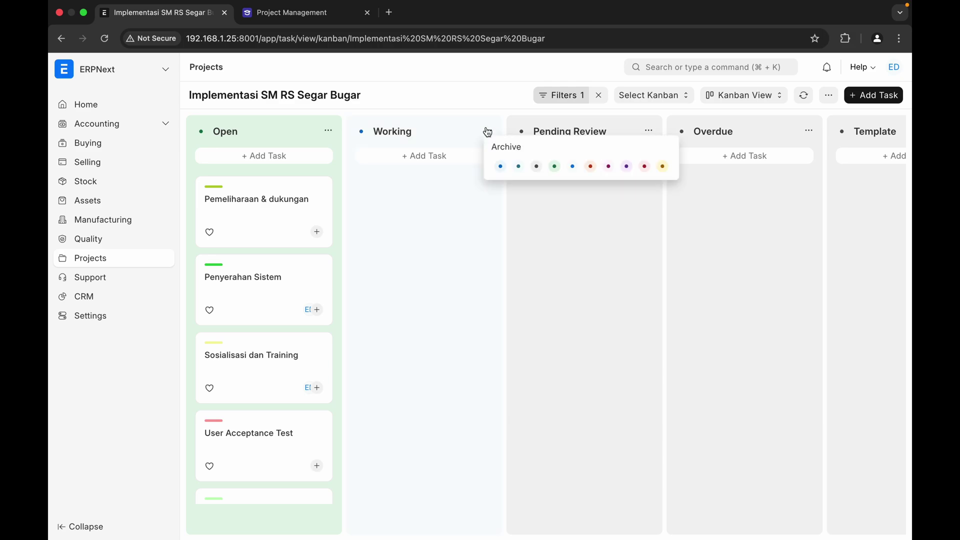
left_click(500, 168)
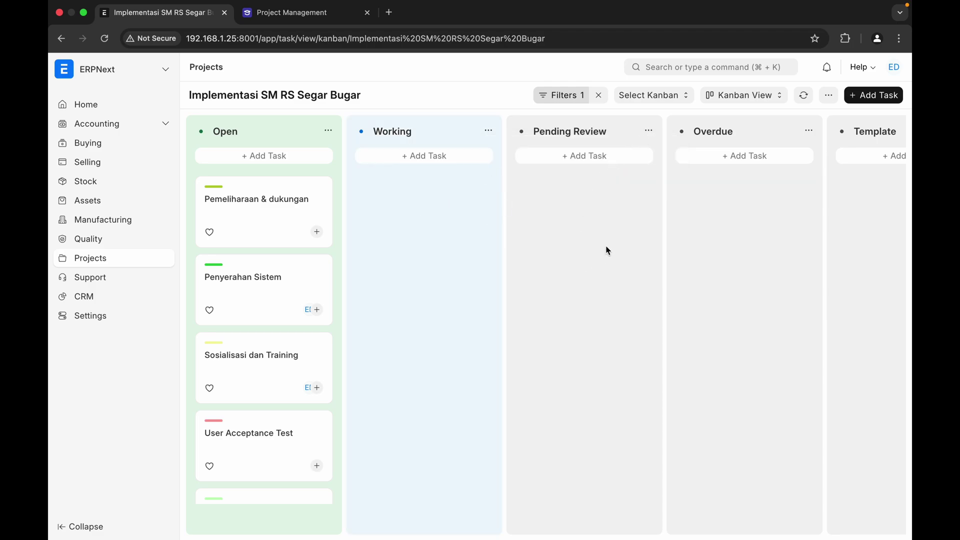
- Colour the Overdue column orange, Completed green and Cancelled red
scroll(695, 228, "right", 3)
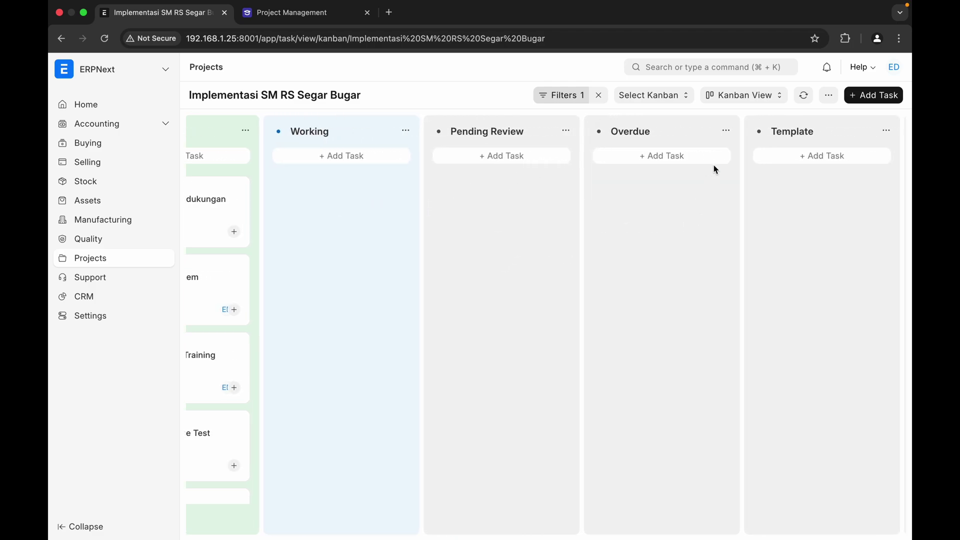
left_click(726, 131)
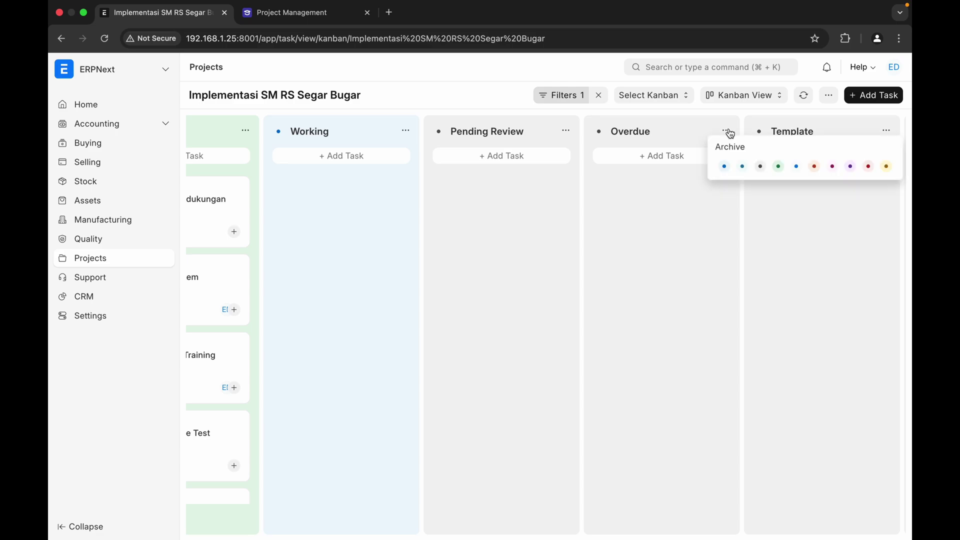
left_click(818, 167)
scroll(697, 253, "right", 10)
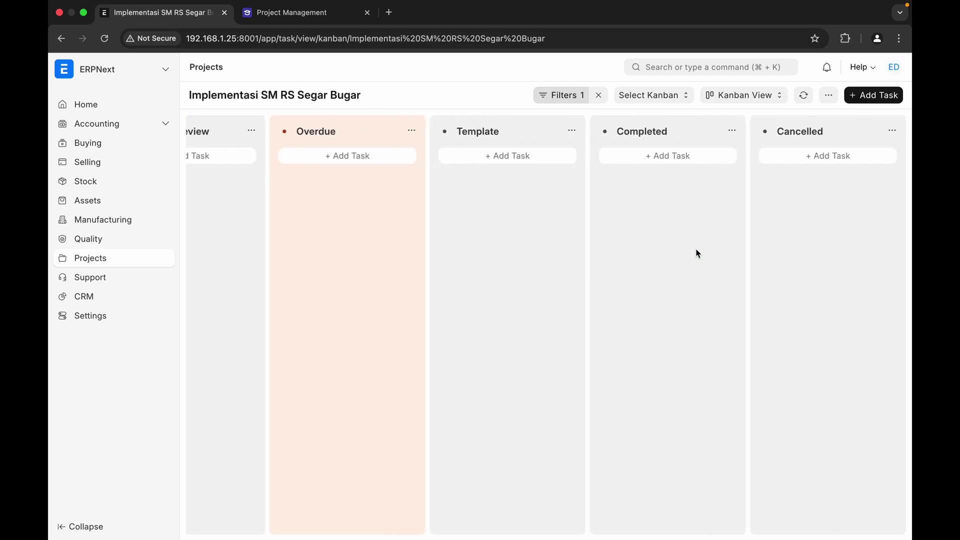
left_click(732, 131)
left_click(780, 167)
left_click(892, 131)
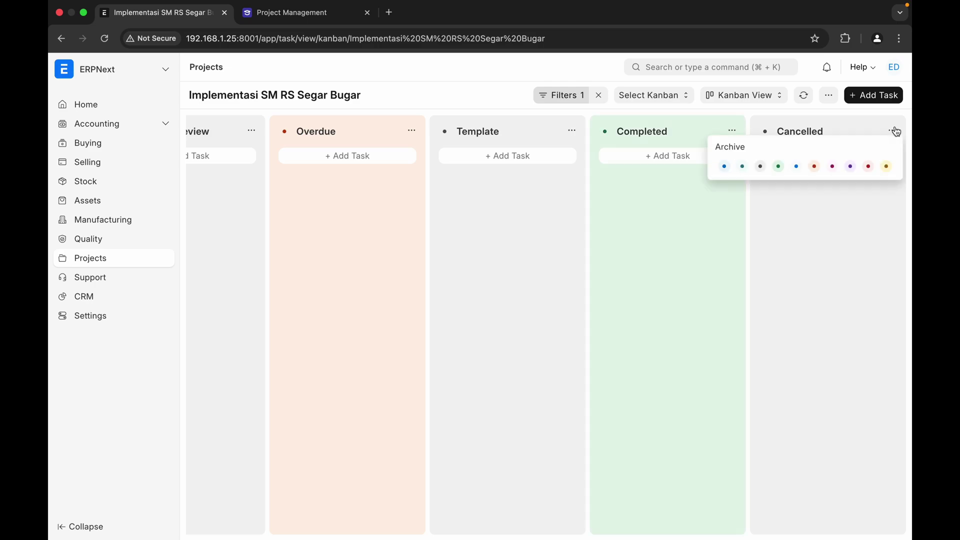
left_click(868, 167)
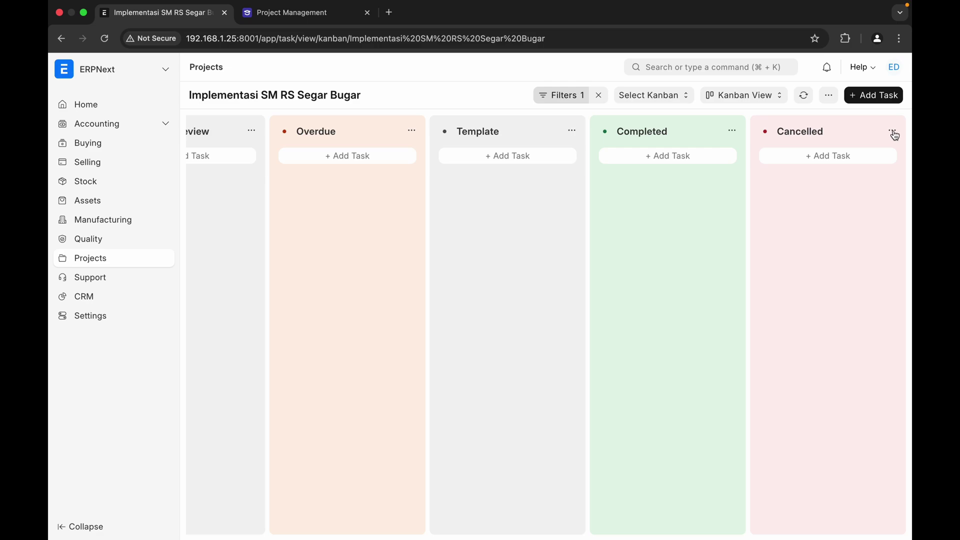
scroll(687, 323, "left", 8)
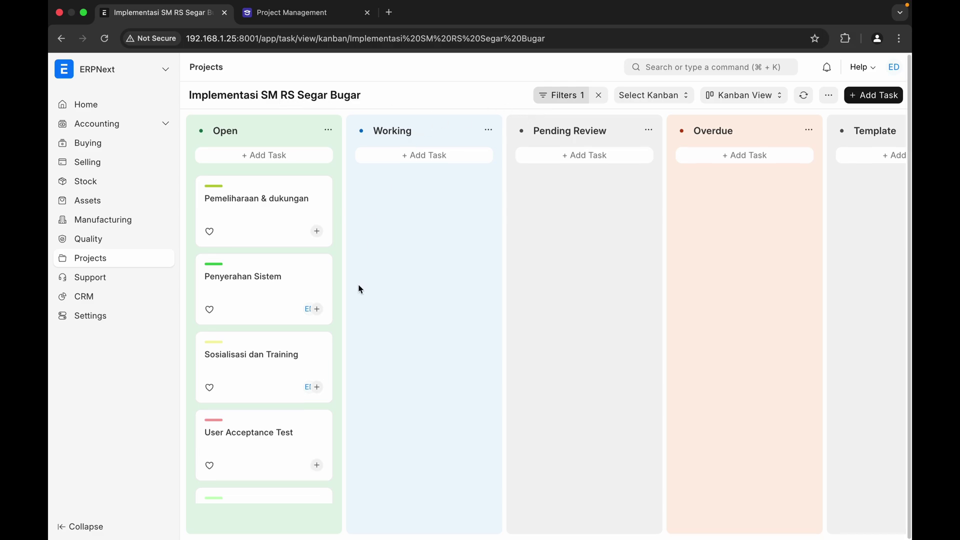
scroll(260, 236, "down", 5)
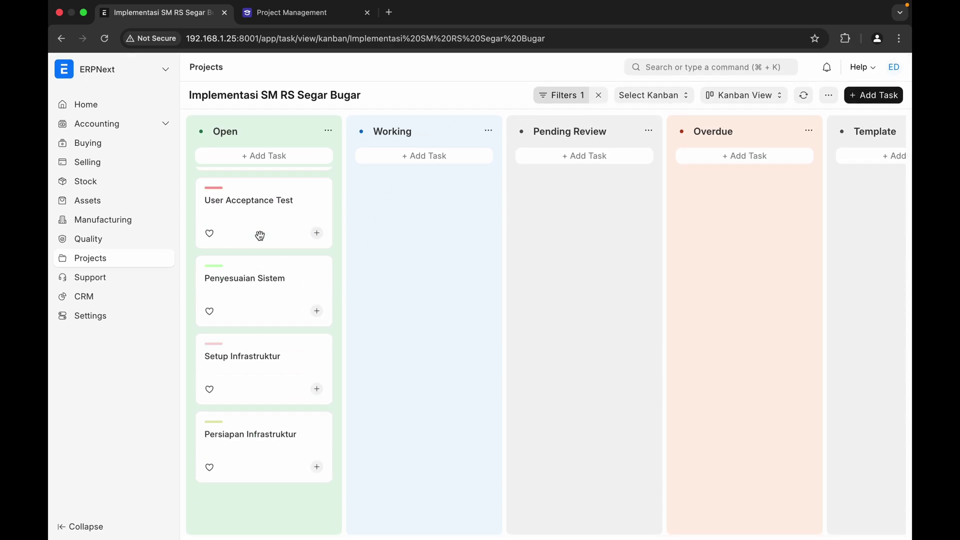
- Switch PROJ-0002's tasks to Gantt View and bring up the Persiapan Infrastruktur summary
left_click(755, 98)
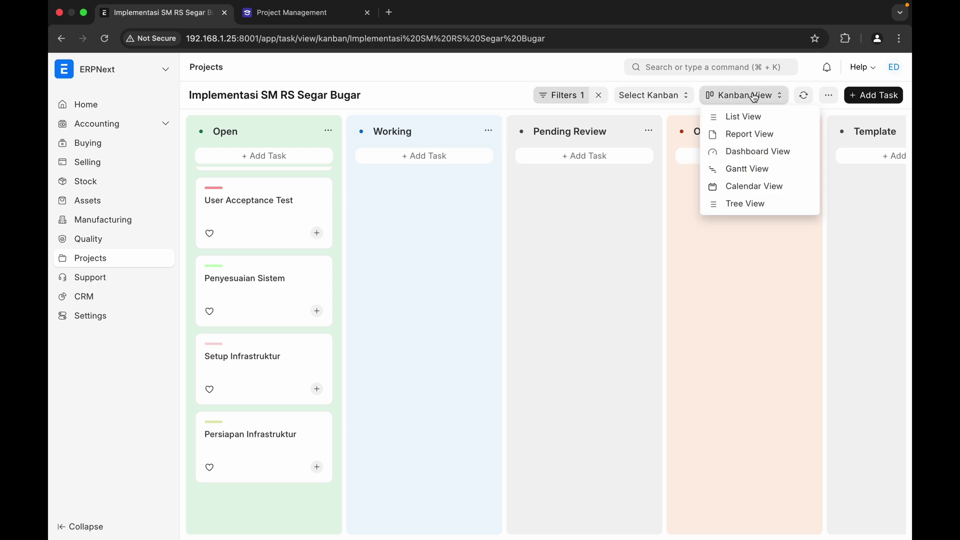
left_click(745, 170)
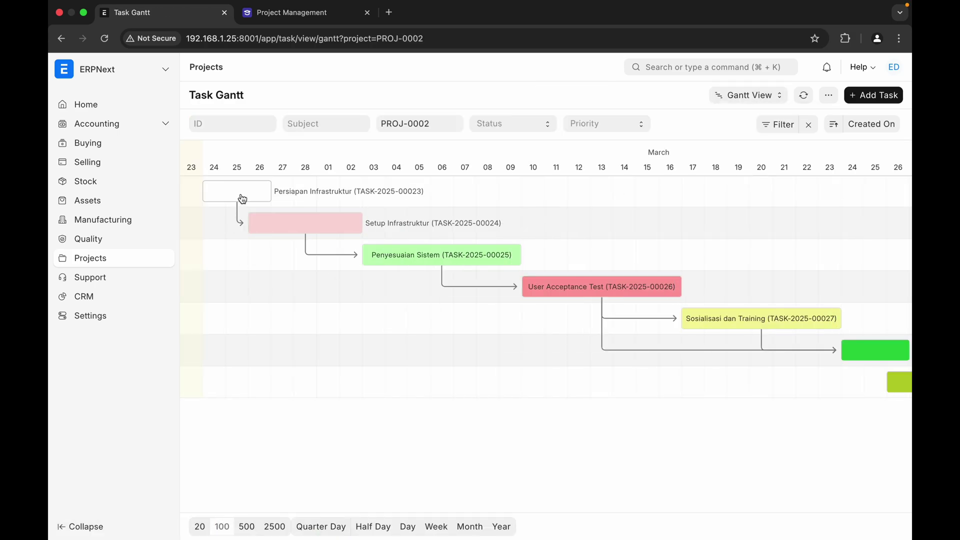
left_click(291, 196)
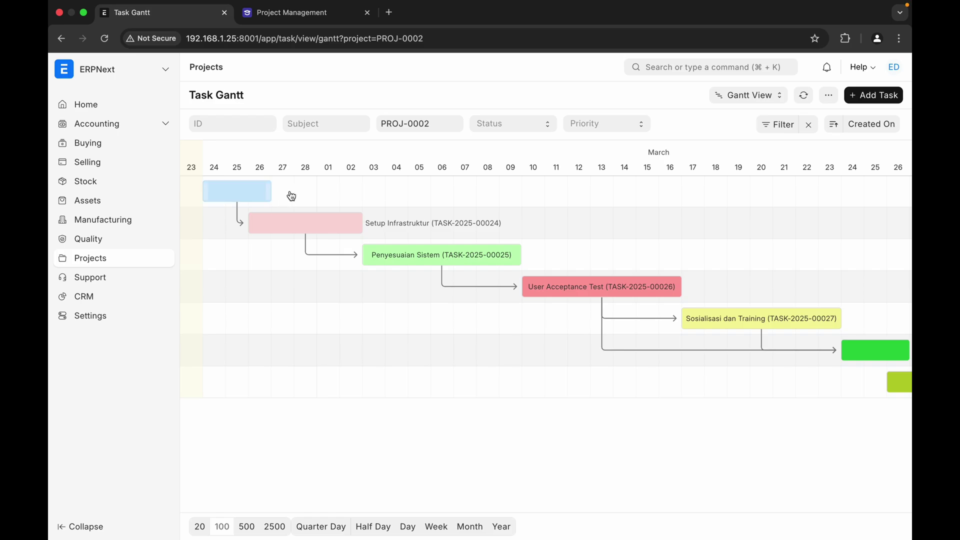
- Set Persiapan Infrastruktur's % Progress to 50 and save the task
left_click(301, 198)
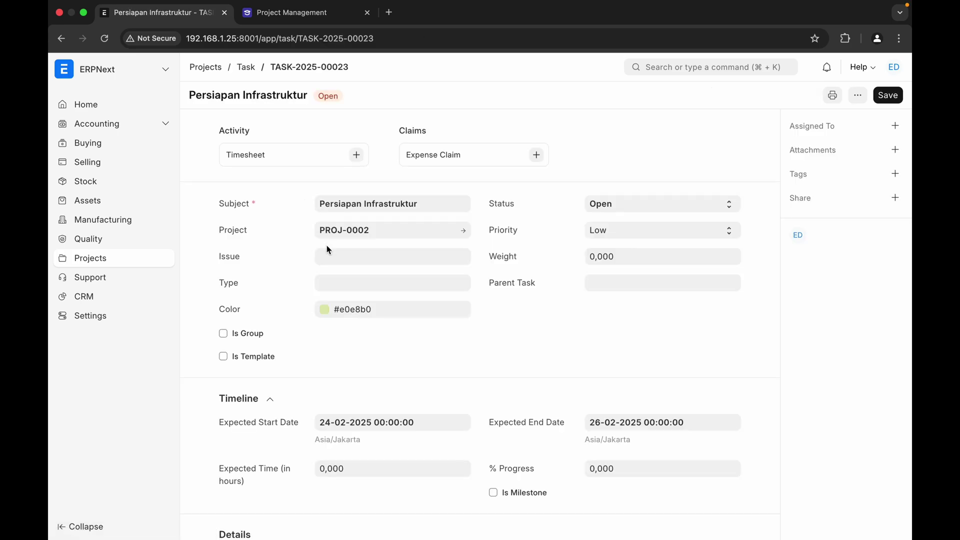
scroll(305, 363, "down", 3)
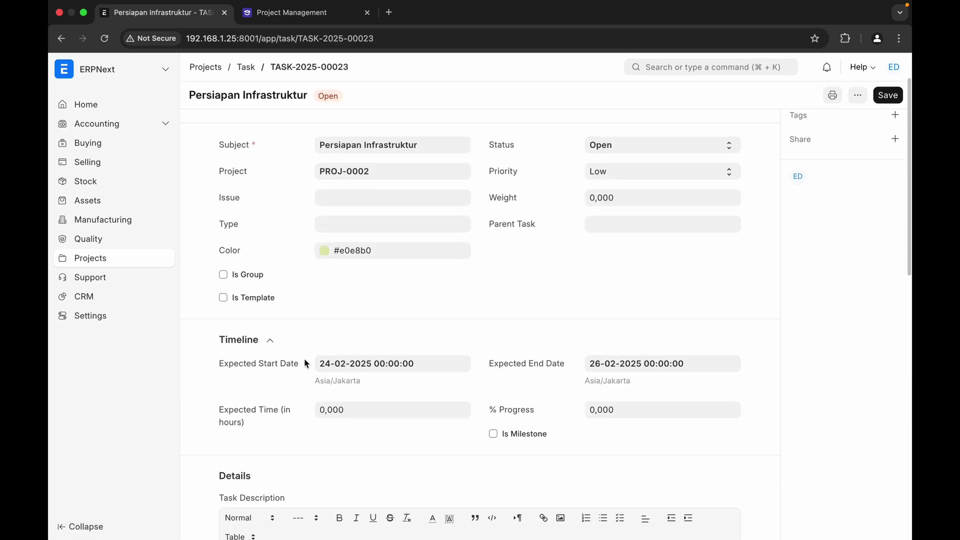
left_click(633, 414)
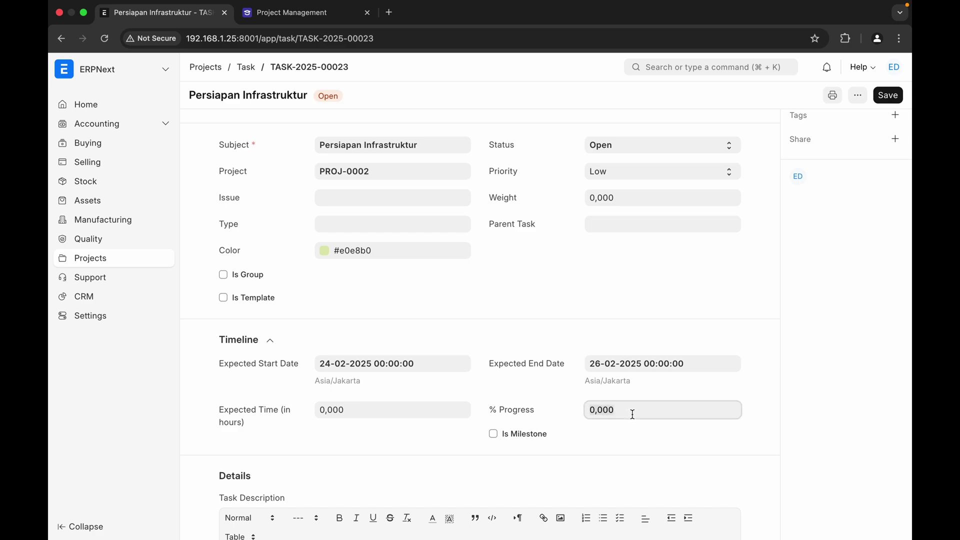
type("50")
left_click(634, 445)
scroll(635, 446, "down", 10)
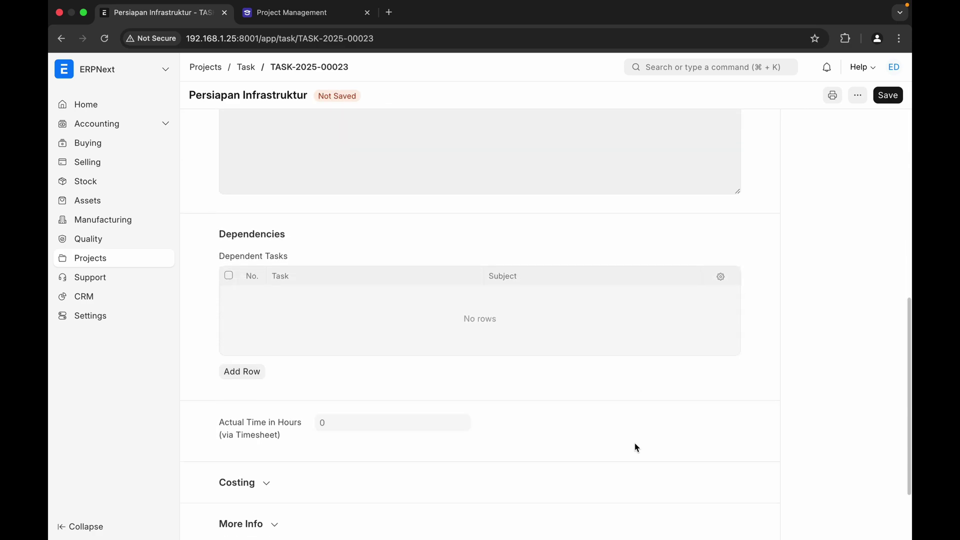
scroll(636, 446, "down", 3)
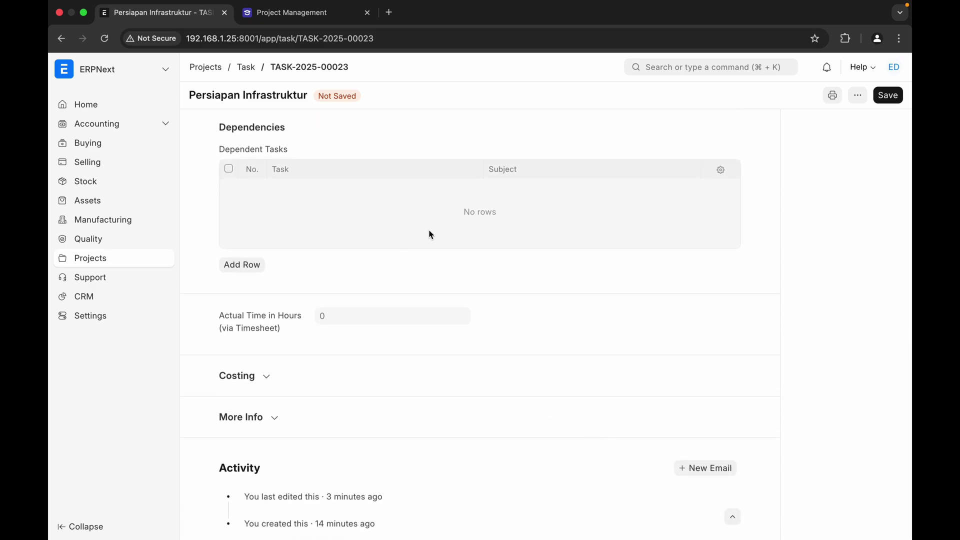
scroll(425, 259, "up", 10)
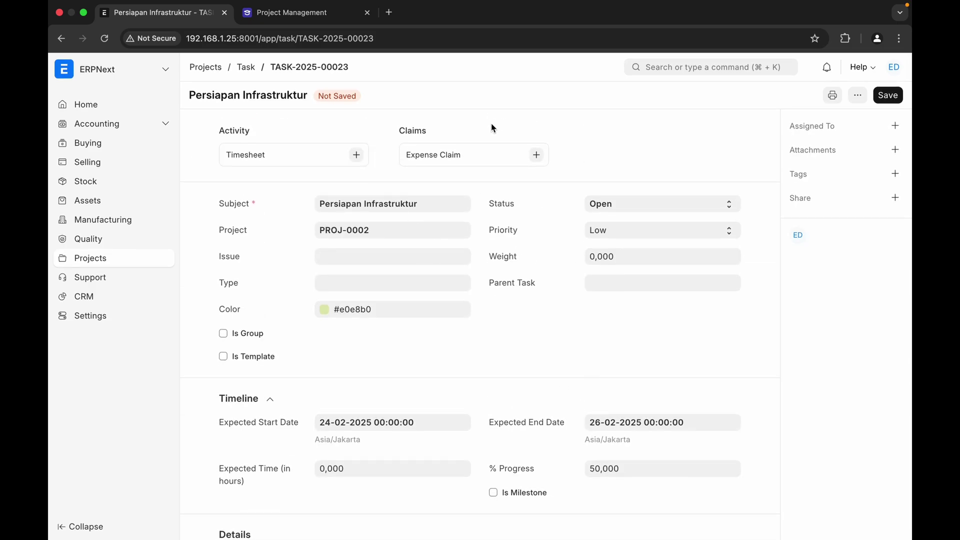
left_click(888, 96)
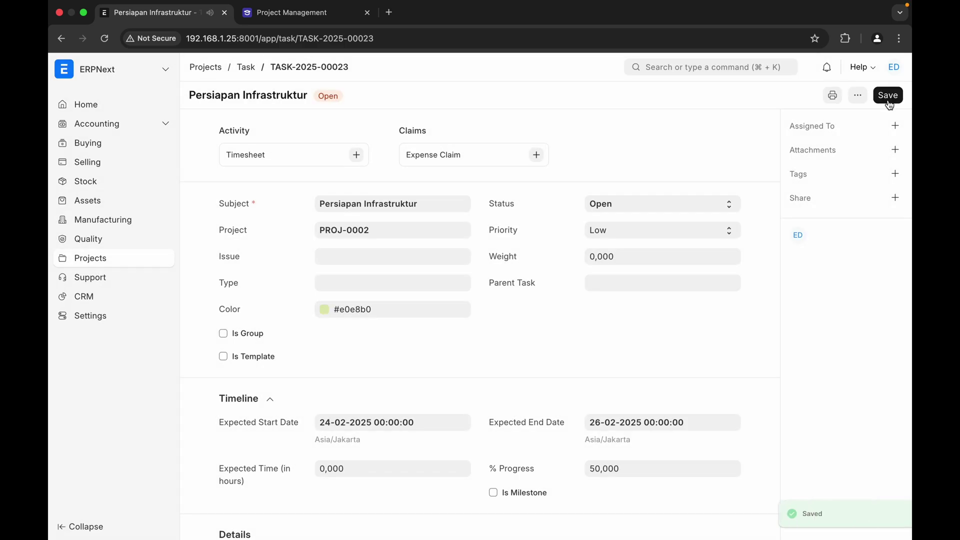
- Create a new timesheet for the task with RS Segar Bugar as the customer
left_click(357, 156)
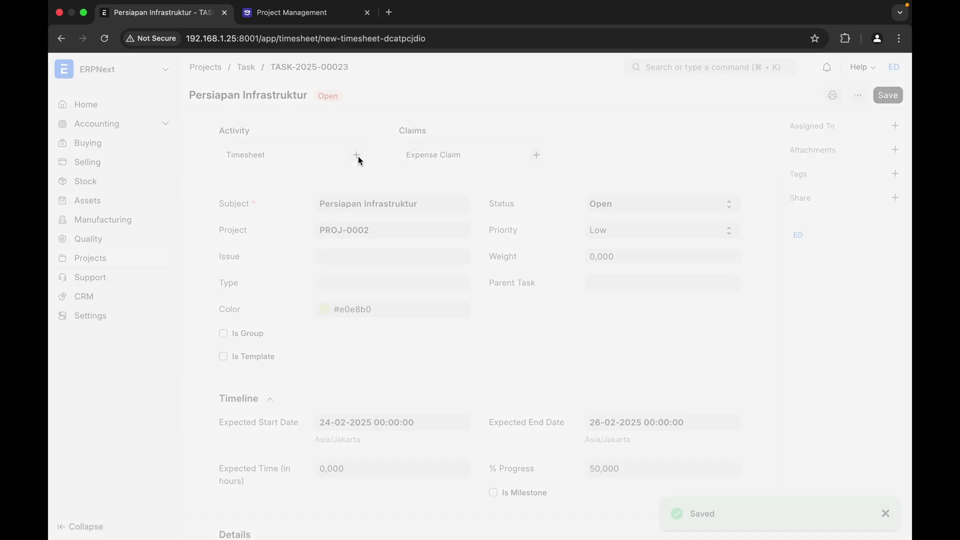
left_click(410, 184)
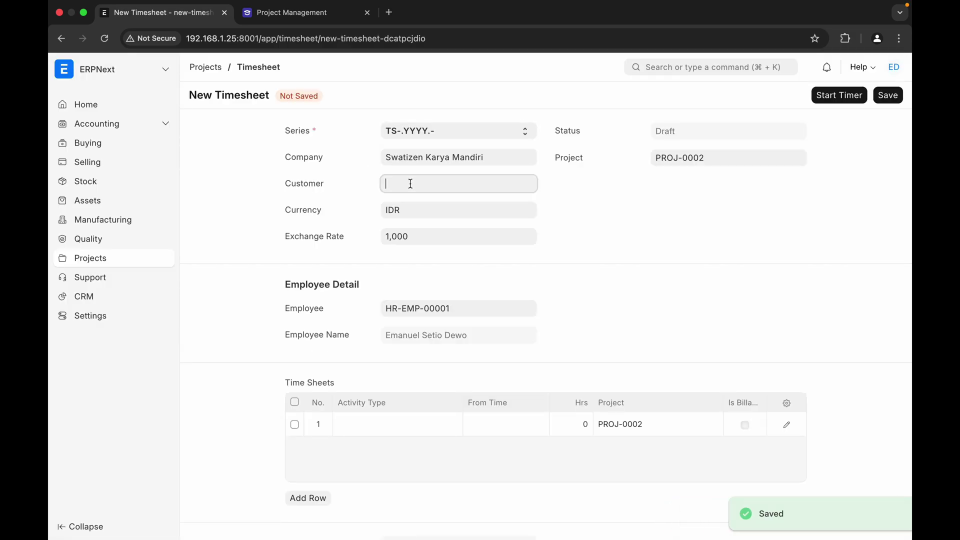
left_click(421, 217)
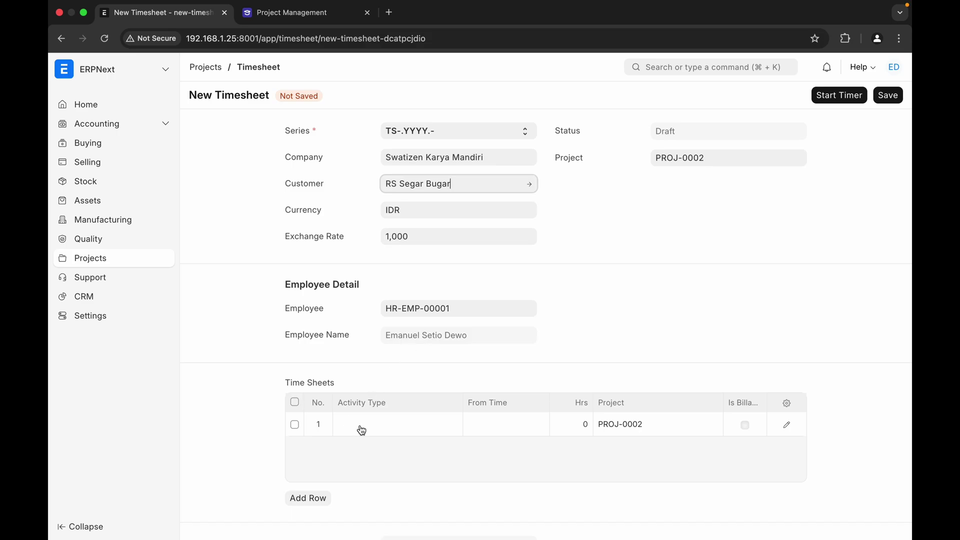
scroll(410, 366, "down", 3)
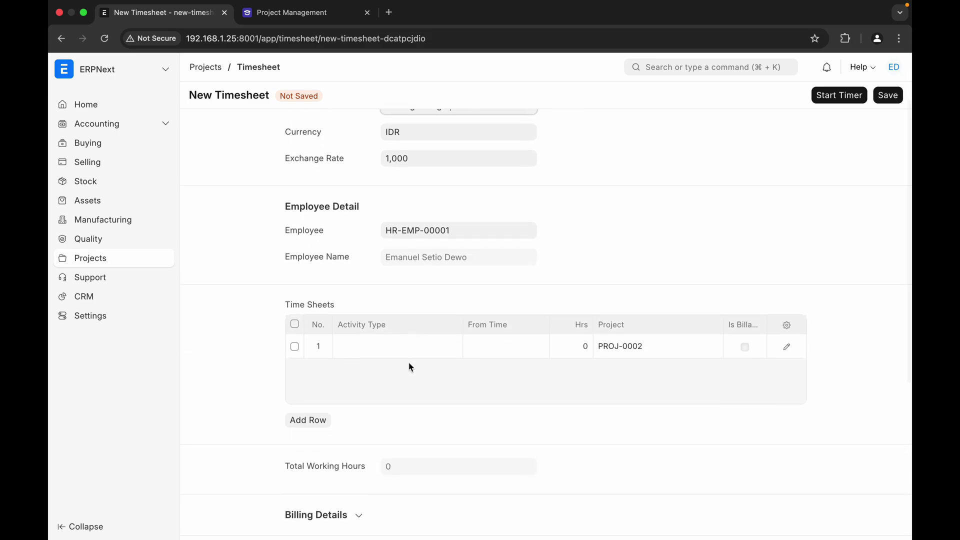
scroll(409, 367, "down", 8)
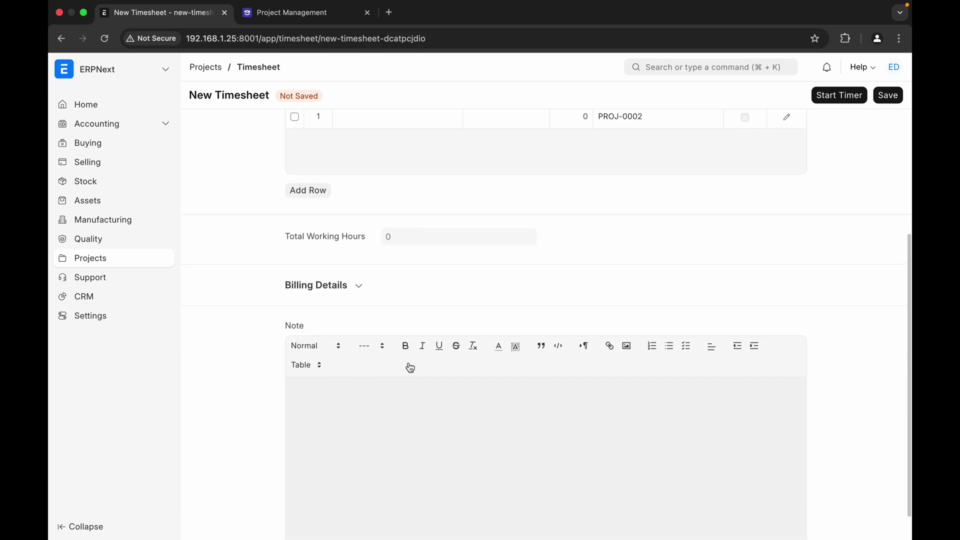
scroll(410, 367, "up", 11)
scroll(422, 366, "down", 12)
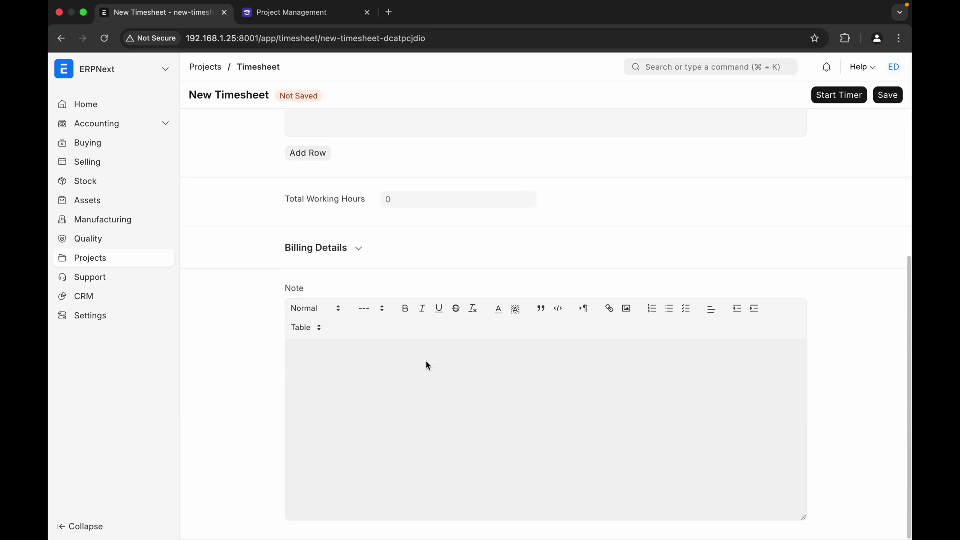
scroll(427, 365, "up", 12)
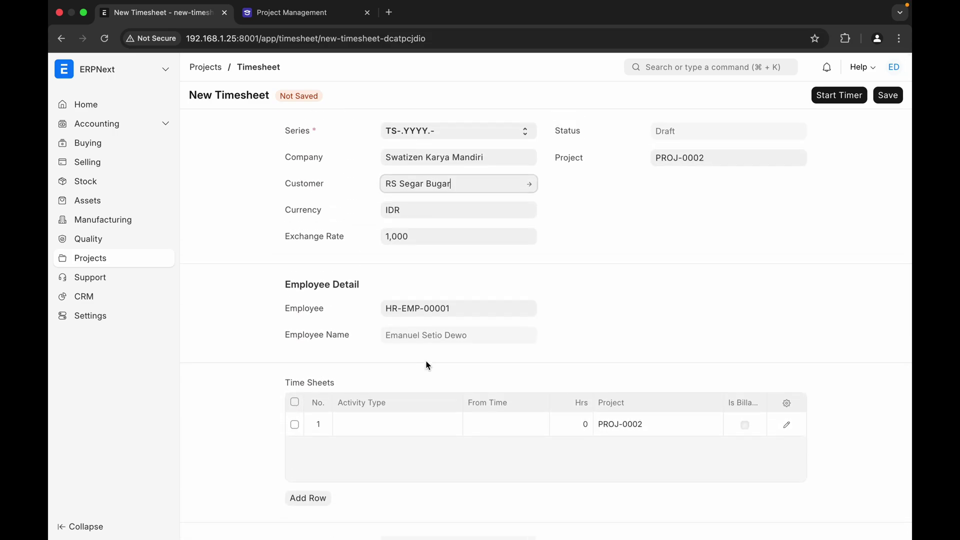
scroll(425, 364, "down", 5)
left_click(396, 278)
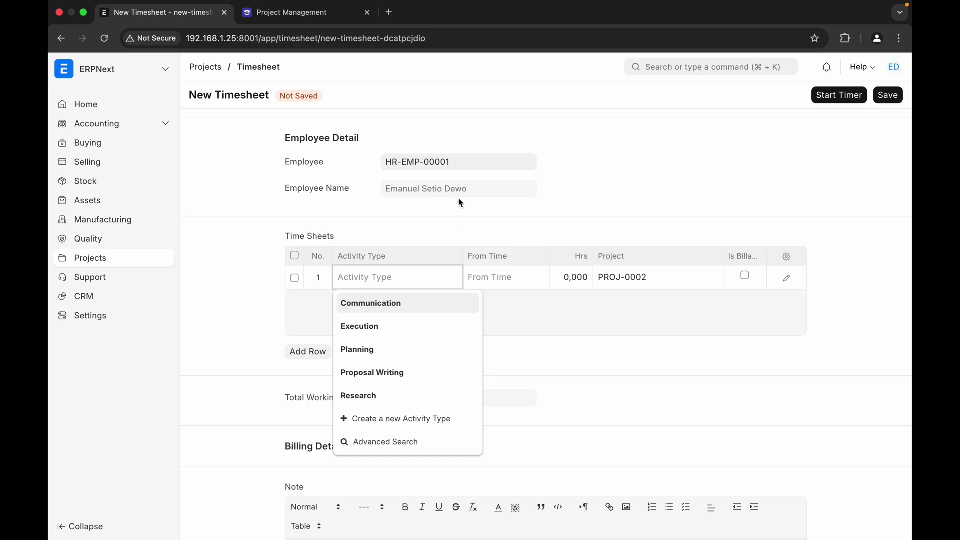
left_click(397, 349)
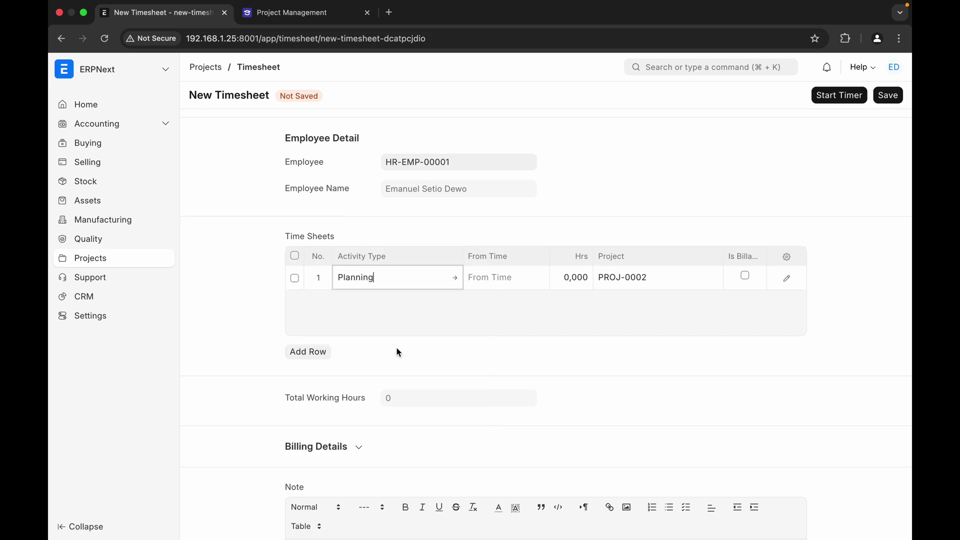
left_click(495, 281)
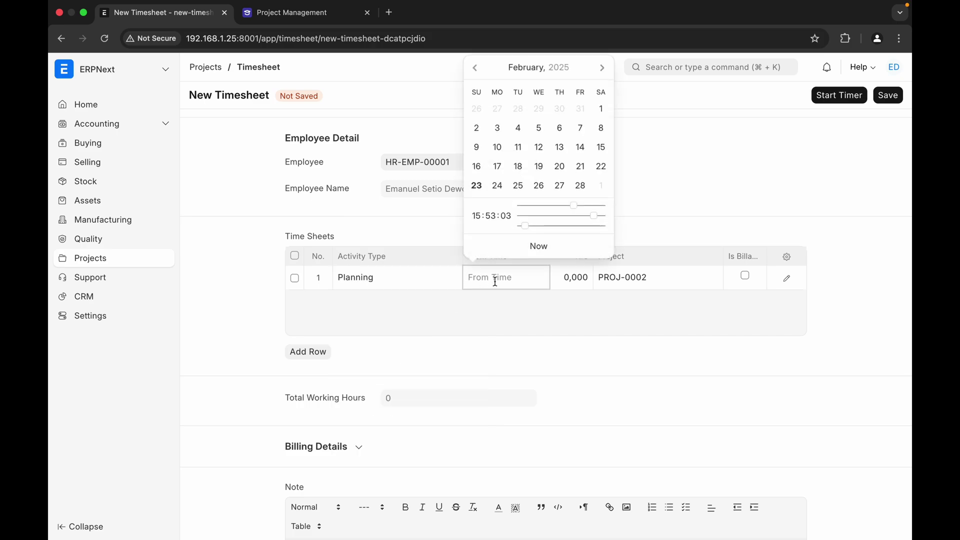
left_click(497, 186)
left_click(559, 265)
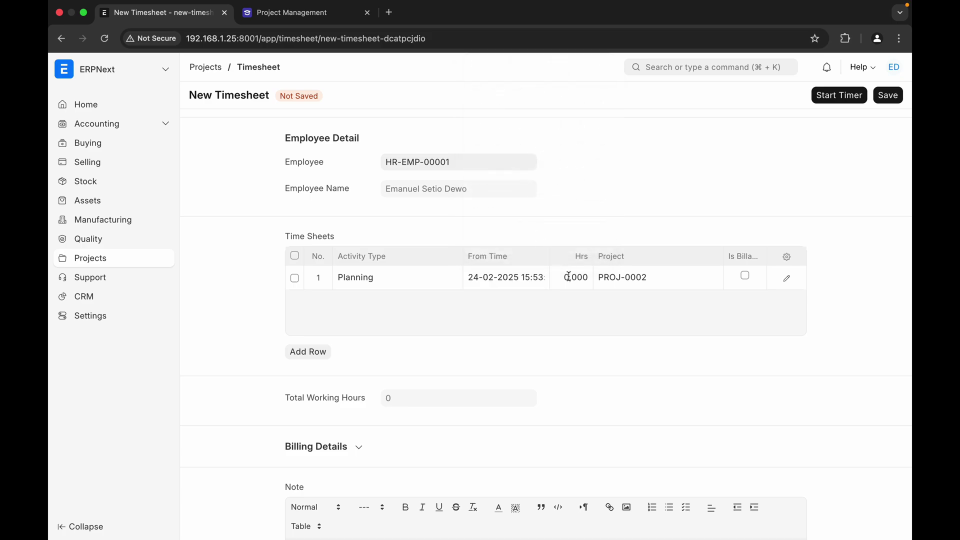
left_click(839, 101)
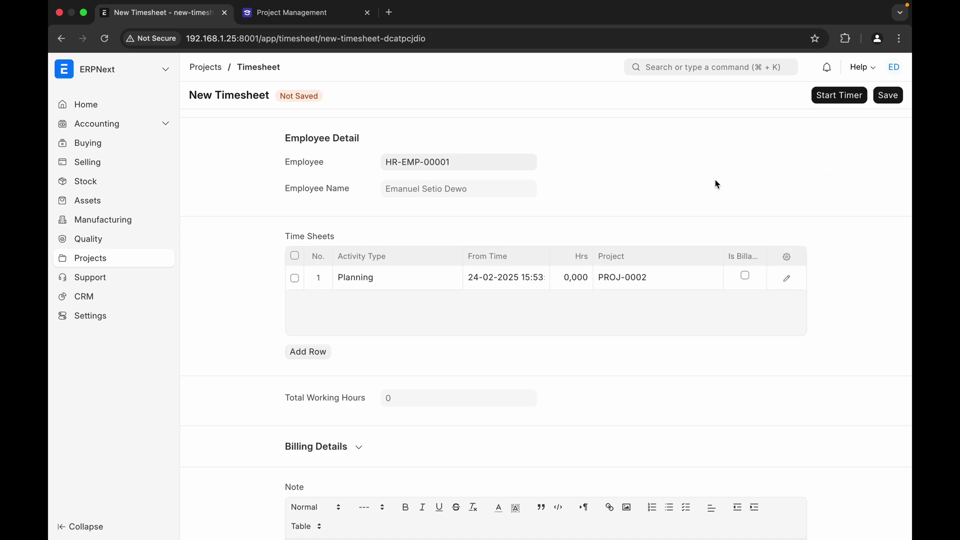
- Enter 5 hours on the Planning row and save the timesheet as a draft
left_click(564, 282)
type("5")
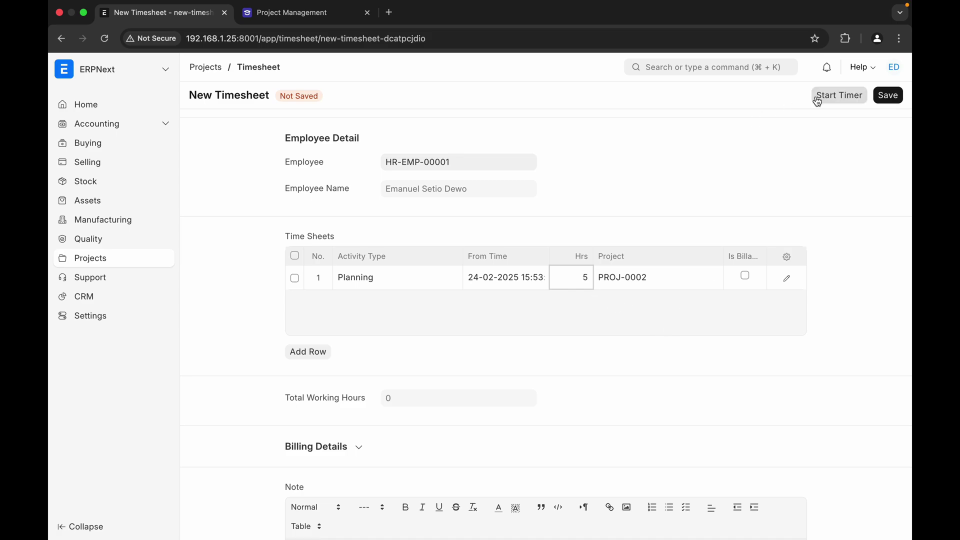
left_click(889, 101)
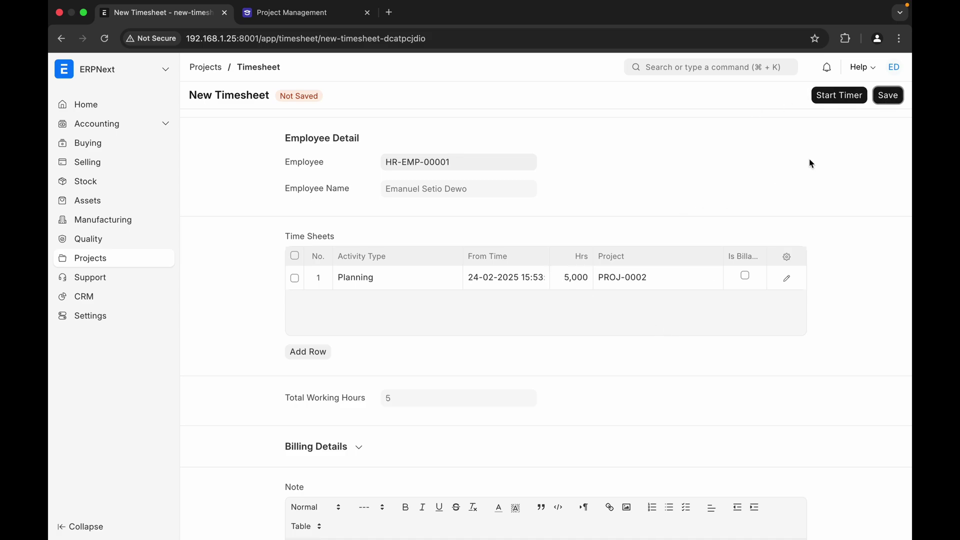
left_click(885, 96)
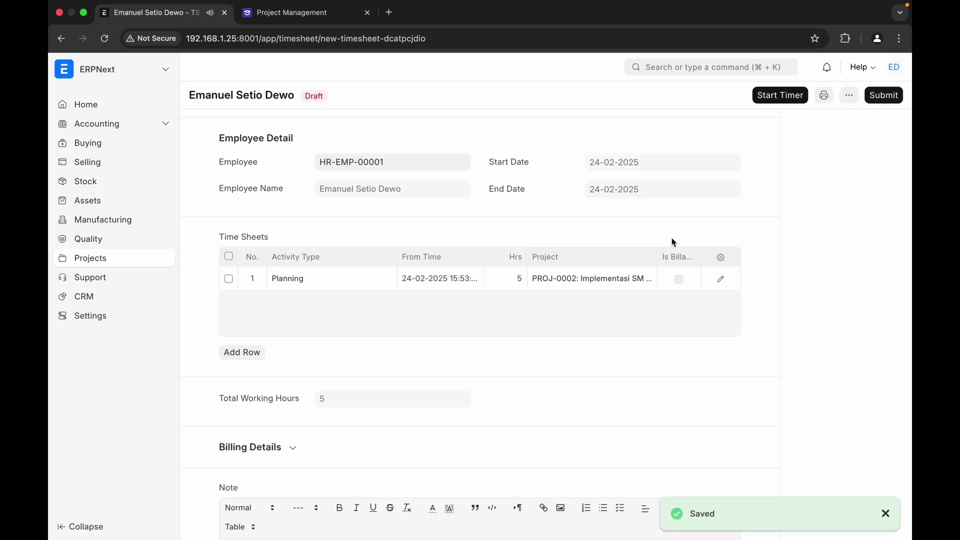
- Expand Billing Details to review 0 billable hours and zero billed and costing amounts
scroll(577, 415, "down", 2)
scroll(577, 414, "down", 5)
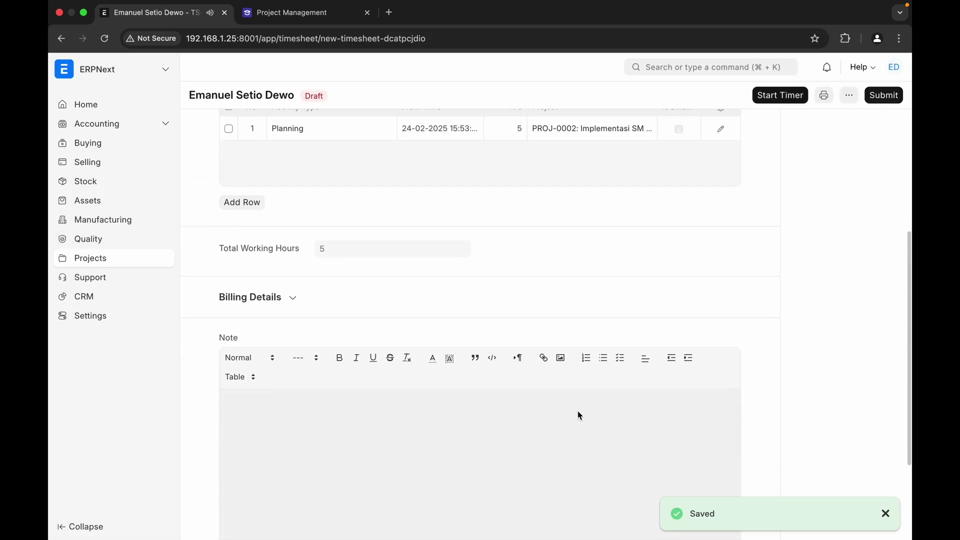
left_click(293, 247)
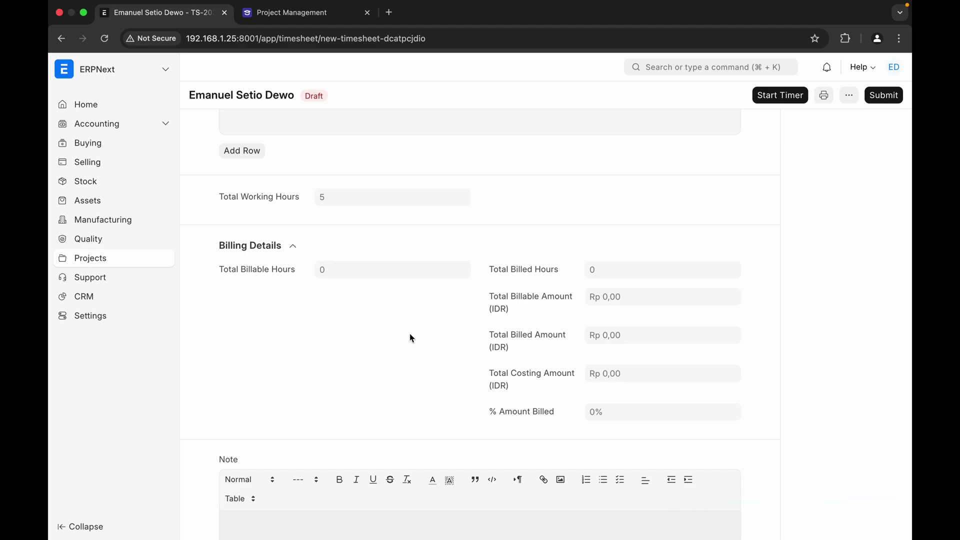
scroll(411, 338, "down", 5)
scroll(409, 332, "up", 15)
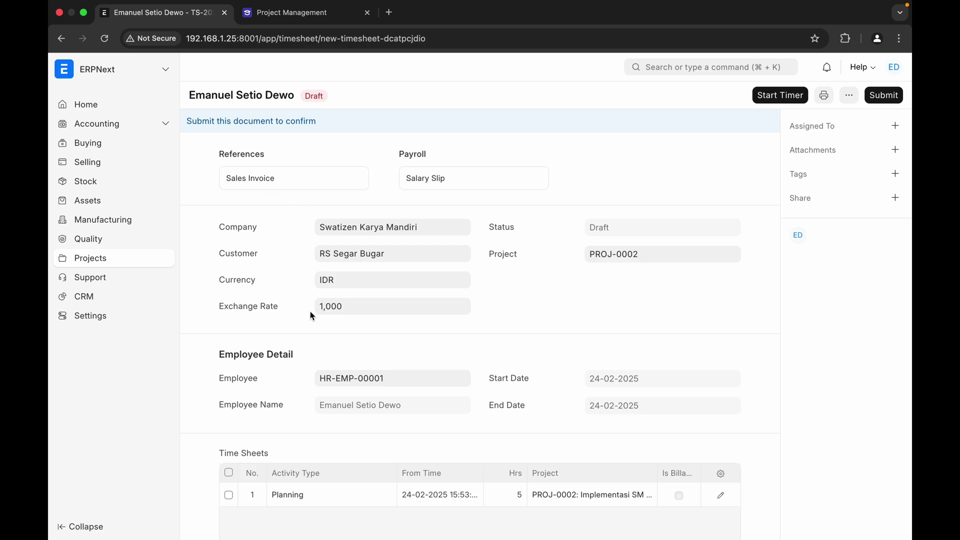
scroll(357, 377, "down", 2)
scroll(280, 178, "up", 2)
scroll(500, 321, "down", 5)
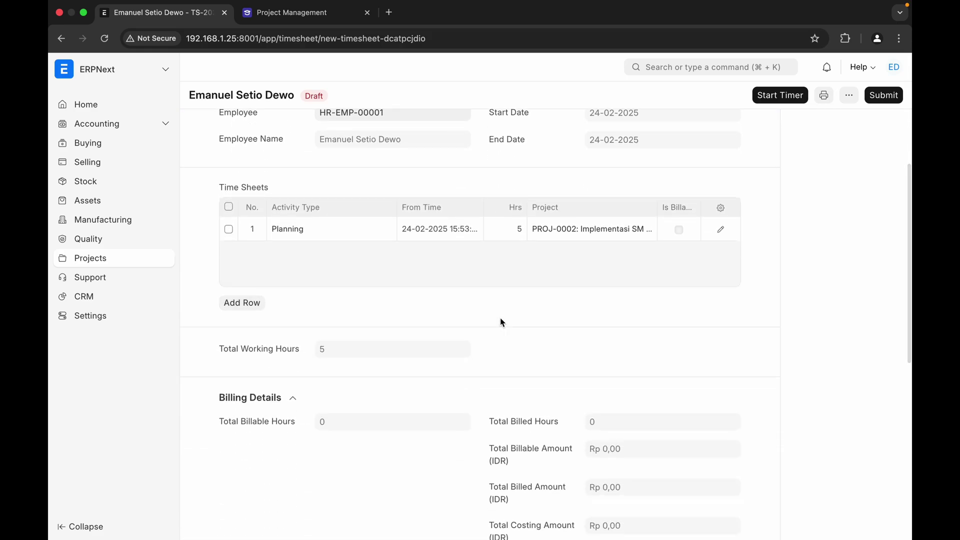
scroll(502, 323, "down", 2)
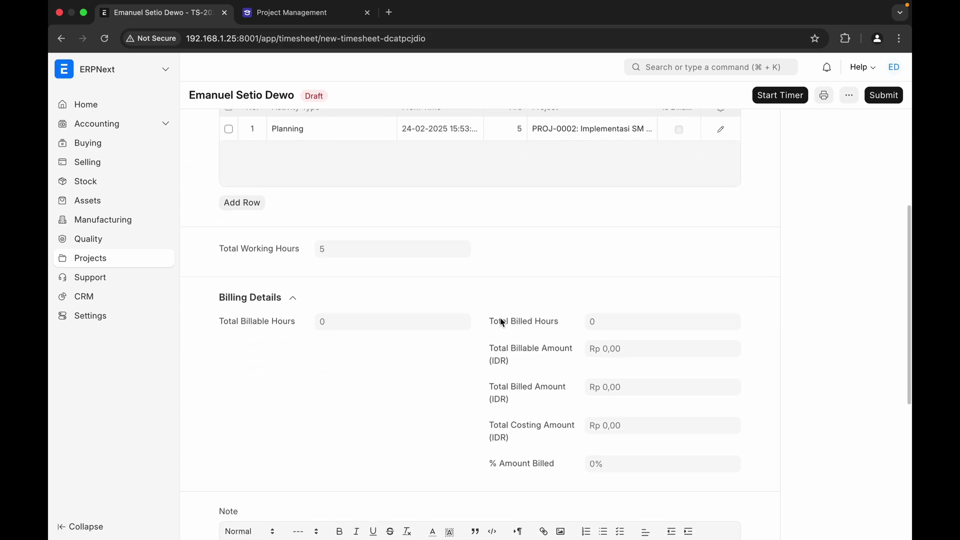
scroll(501, 322, "down", 2)
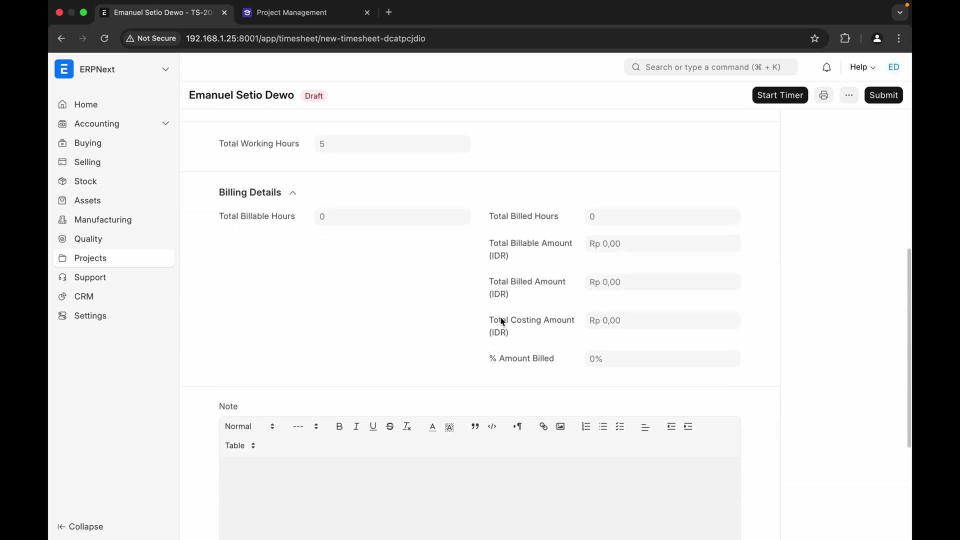
scroll(501, 321, "down", 4)
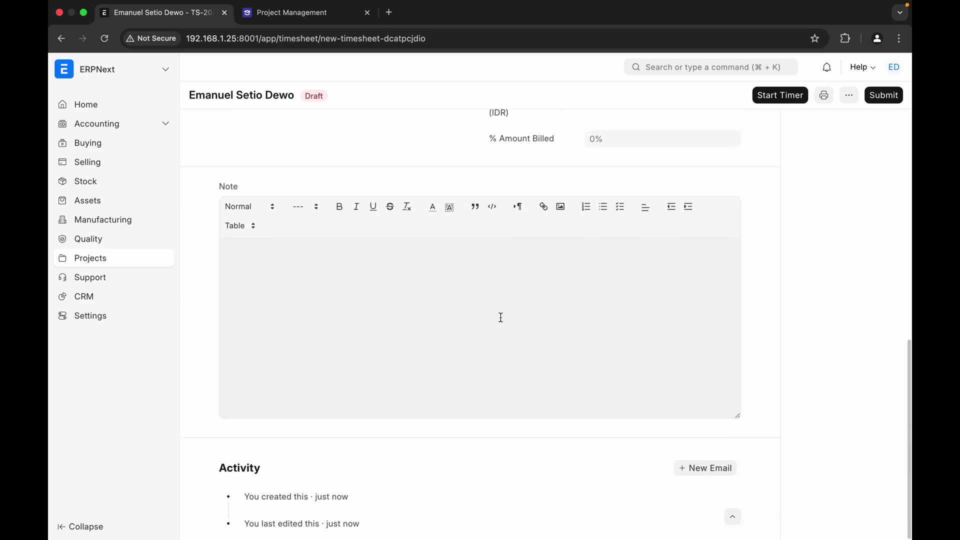
scroll(500, 317, "up", 10)
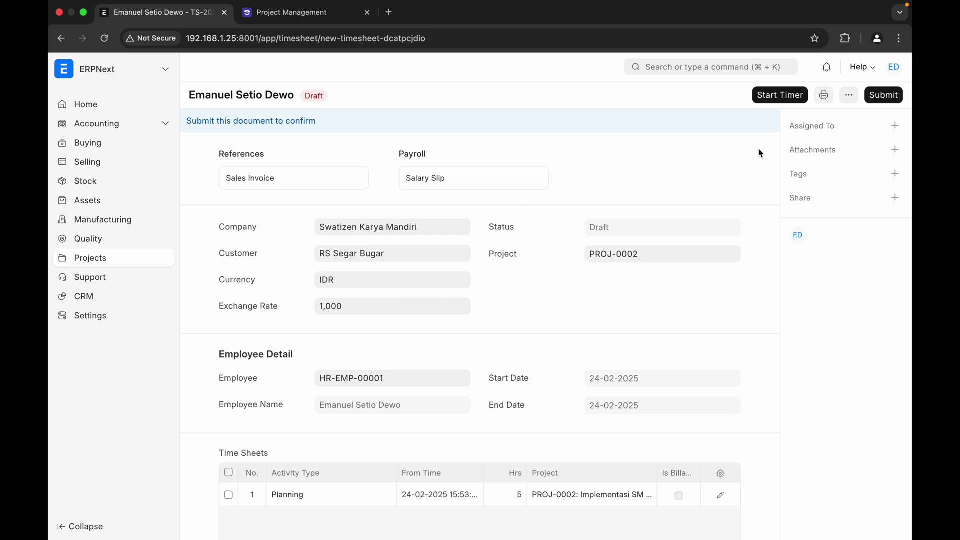
- Assign the timesheet to yourself
left_click(895, 126)
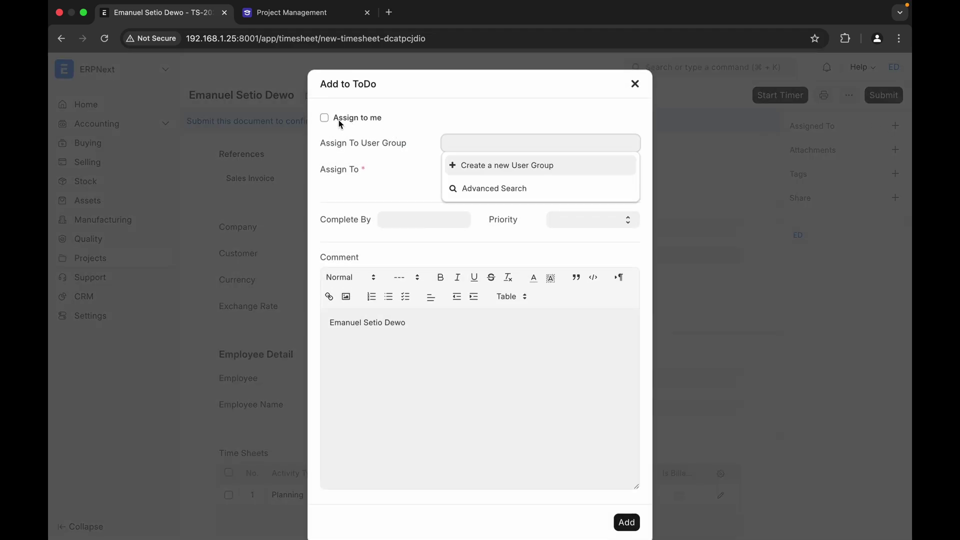
left_click(326, 119)
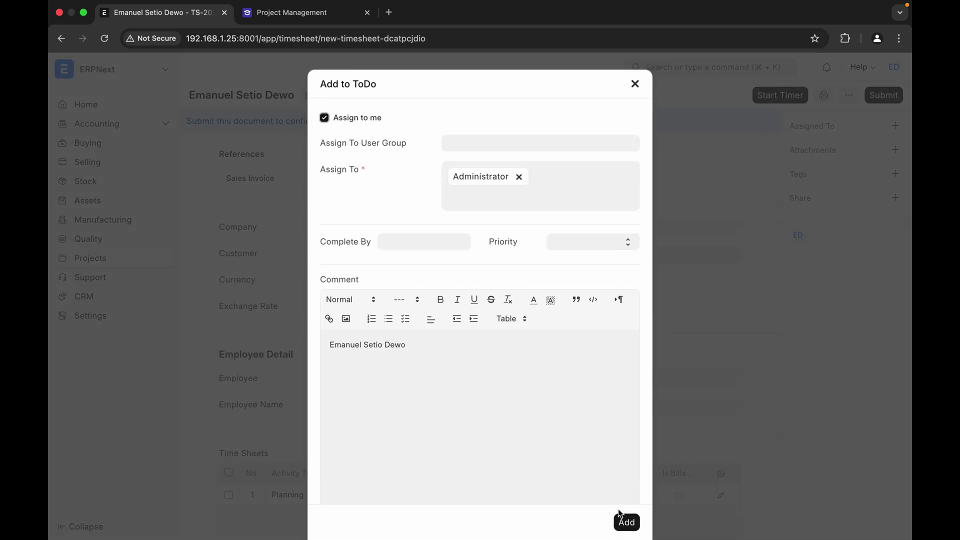
left_click(626, 524)
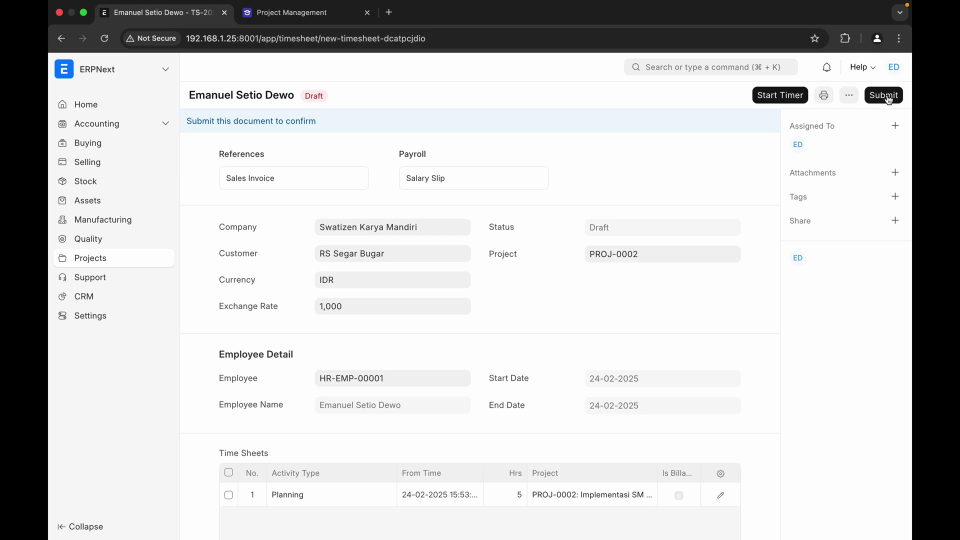
- Submit the timesheet and confirm the permanent submission
left_click(888, 98)
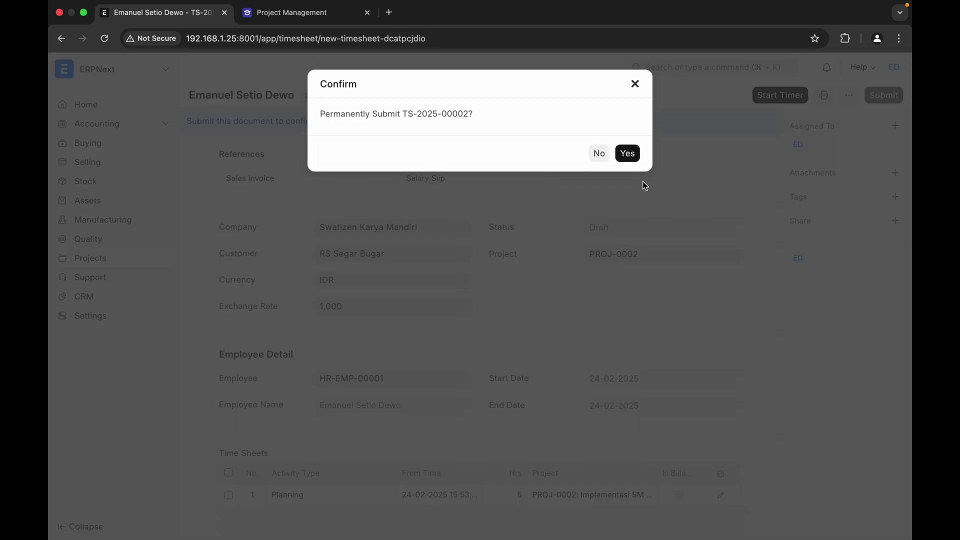
left_click(626, 154)
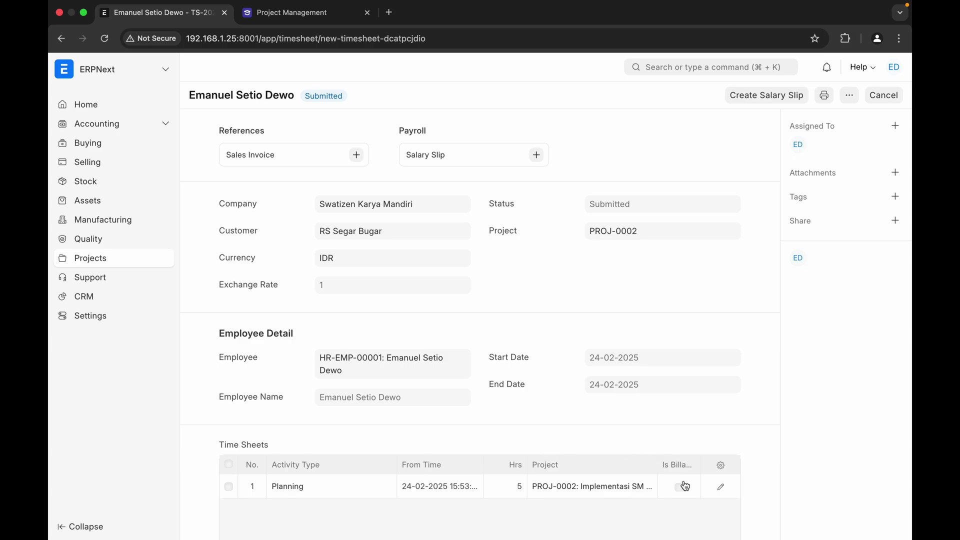
scroll(683, 484, "down", 3)
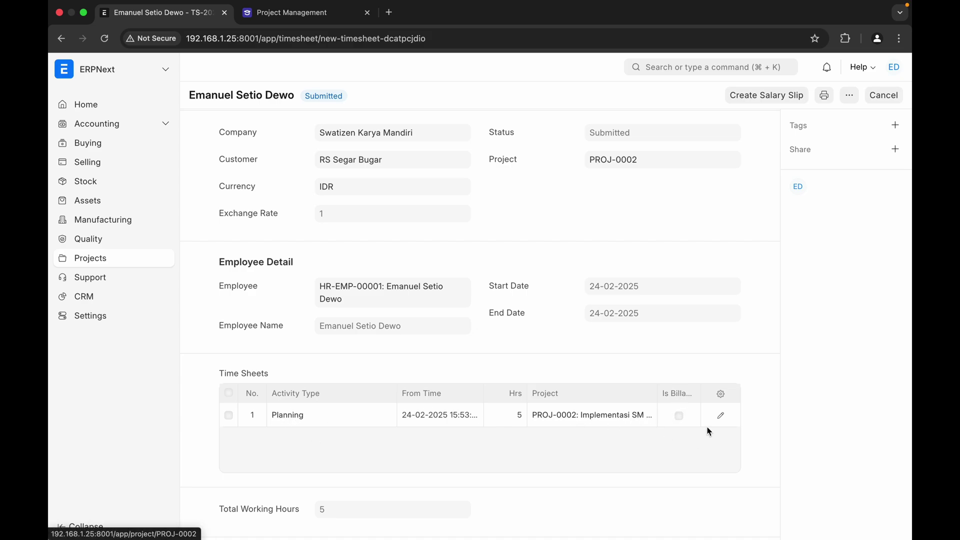
- Mark the Planning time log row as Is Billable with 5 billing hours
left_click(722, 417)
scroll(539, 437, "down", 3)
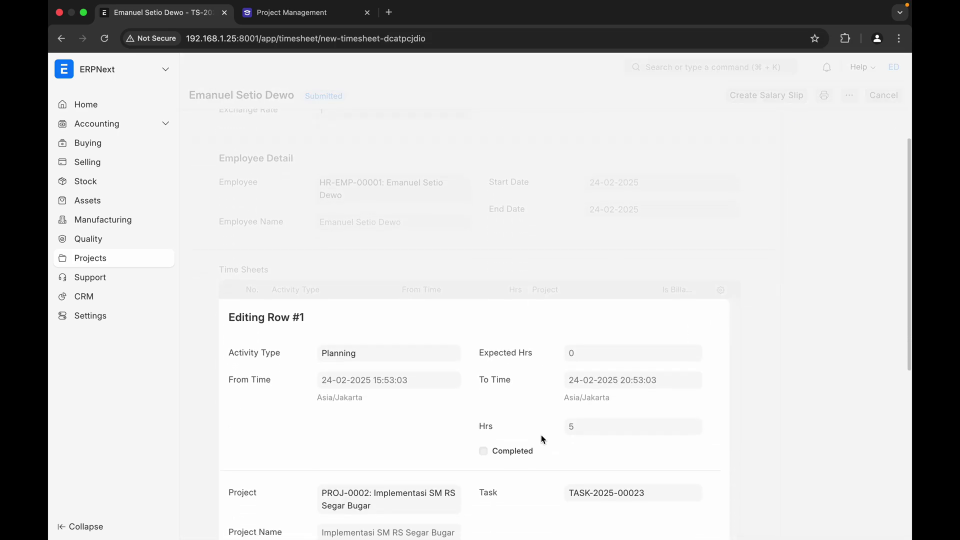
scroll(497, 429, "down", 3)
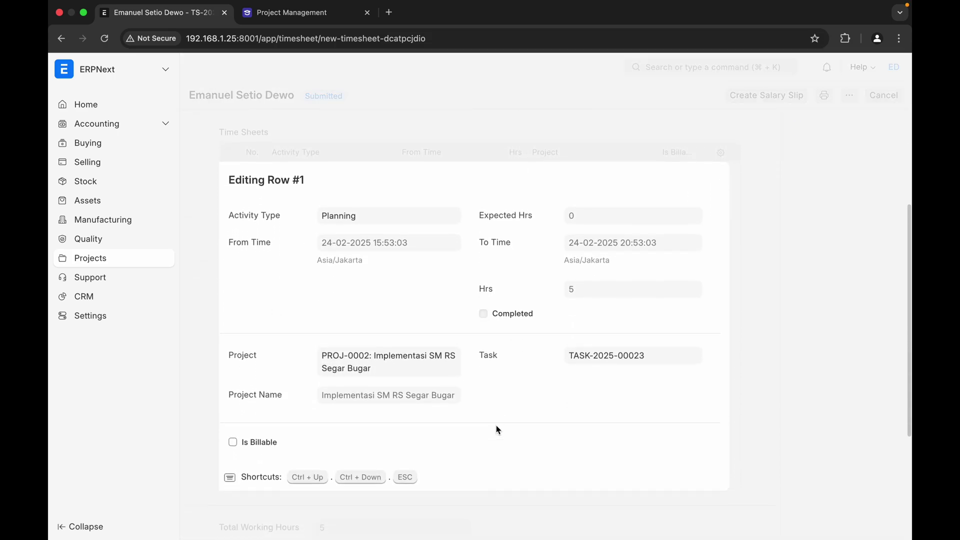
left_click(232, 434)
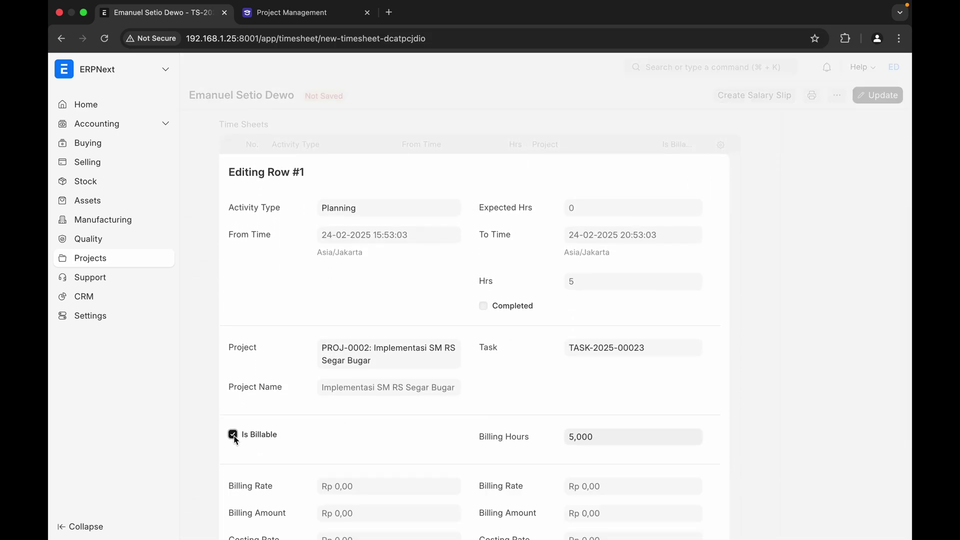
scroll(326, 422, "down", 1)
scroll(325, 423, "down", 1)
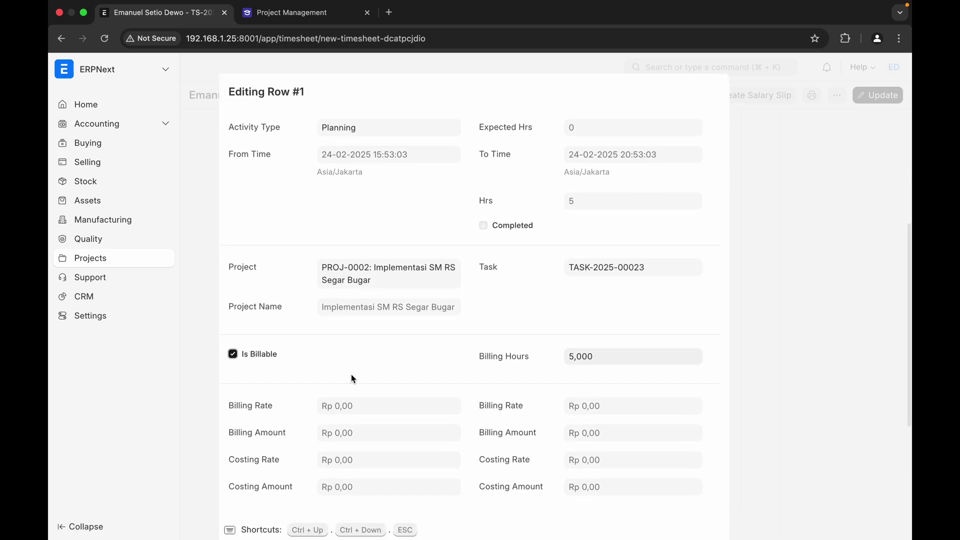
scroll(352, 378, "down", 1)
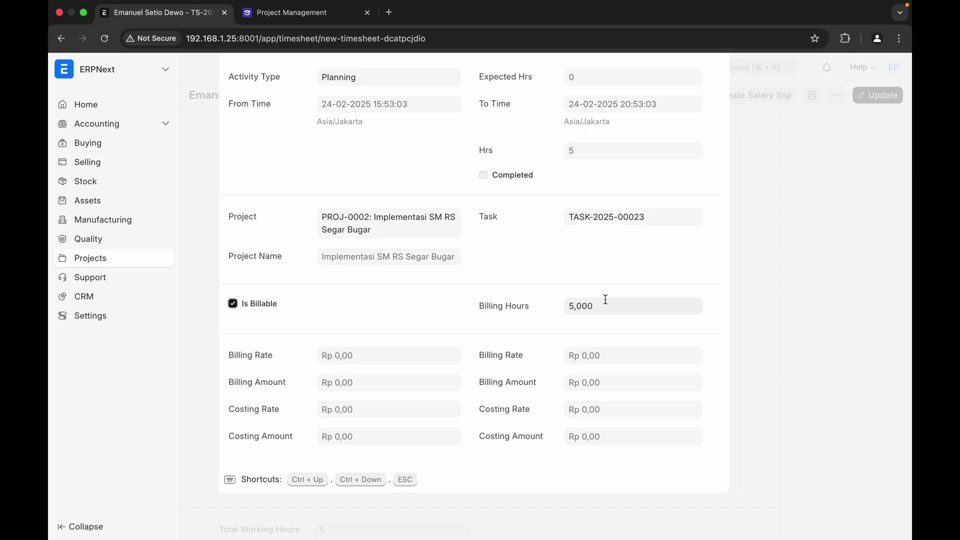
scroll(456, 363, "up", 5)
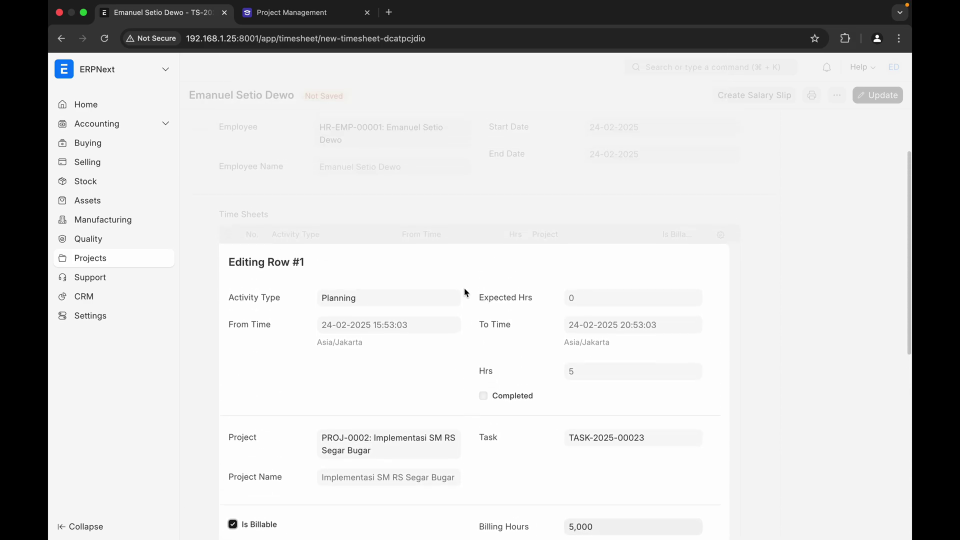
scroll(557, 411, "down", 6)
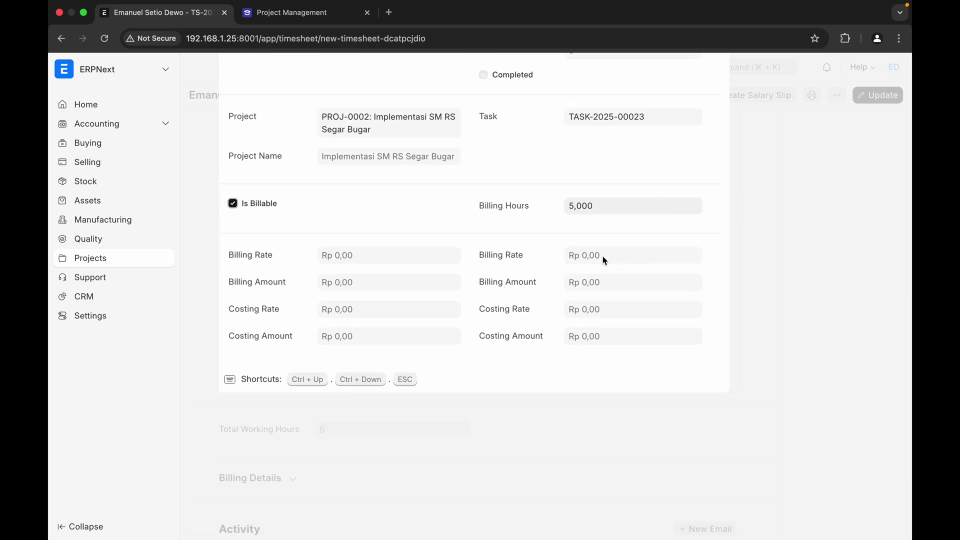
scroll(516, 218, "up", 4)
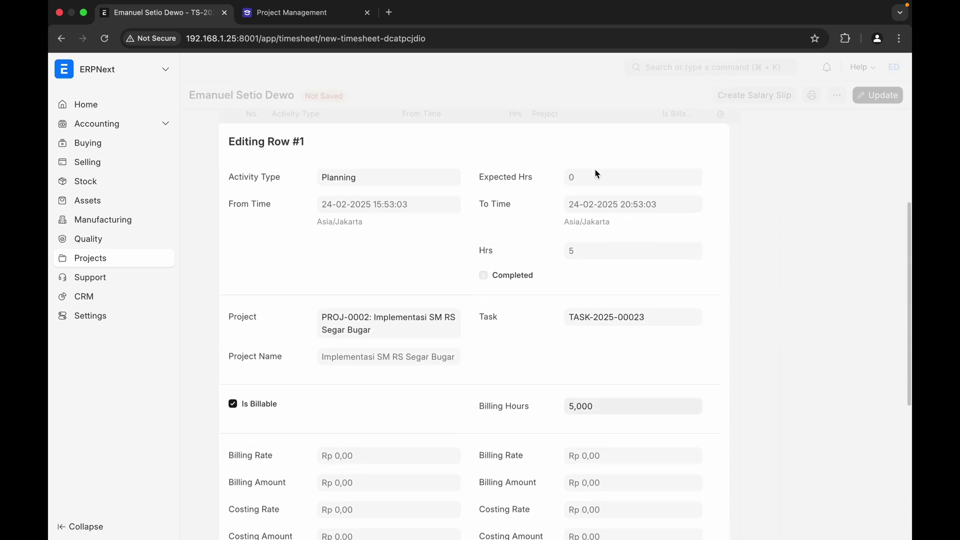
- Close the row details and save the billable change to the timesheet
left_click(758, 149)
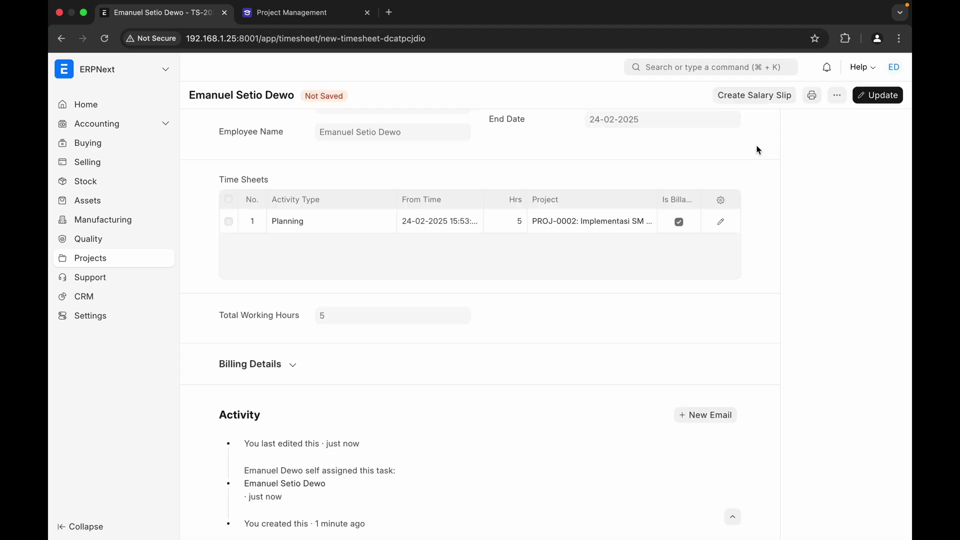
left_click(870, 98)
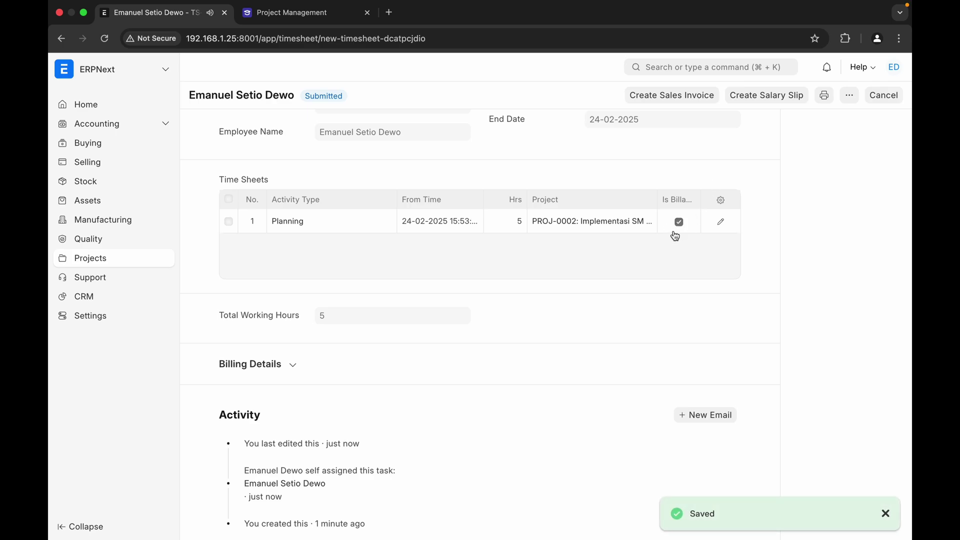
scroll(569, 272, "up", 2)
scroll(567, 271, "up", 3)
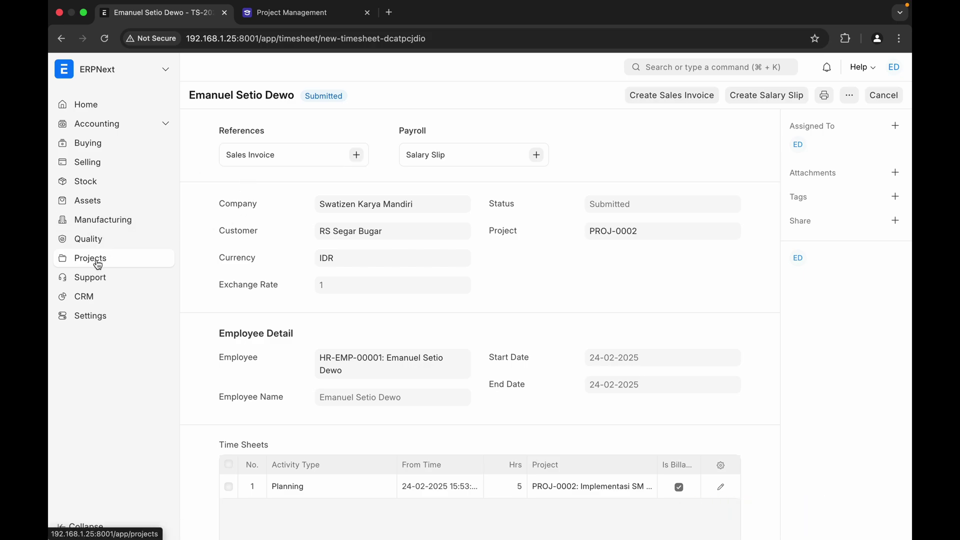
- Open project PROJ-0002, Implementasi SM RS Segar Bugar, from the Projects workspace's project list
left_click(97, 259)
scroll(255, 352, "down", 2)
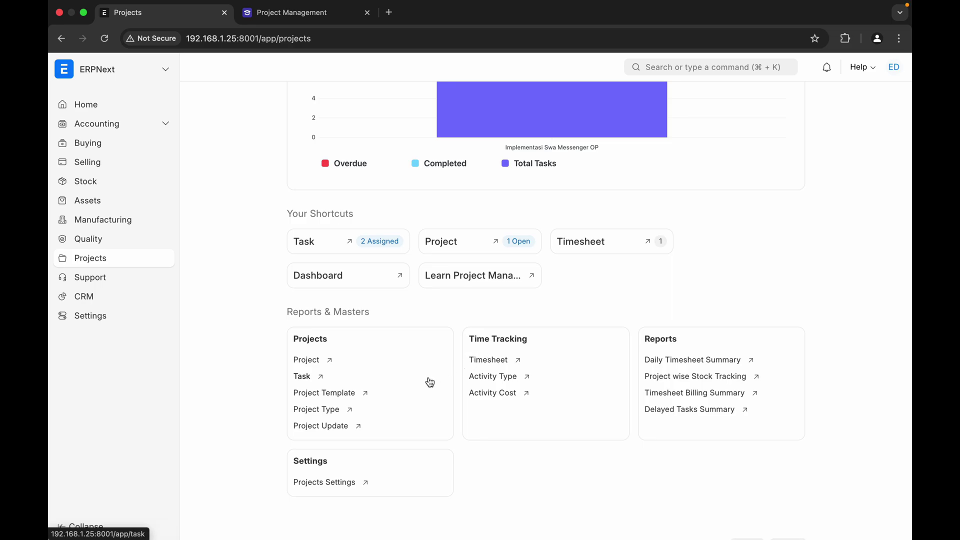
scroll(430, 383, "down", 1)
scroll(430, 382, "up", 1)
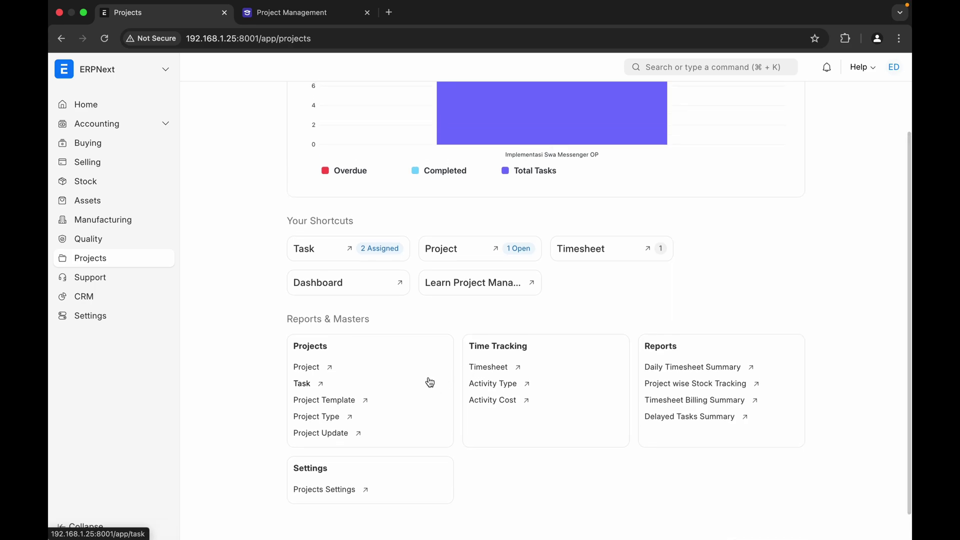
left_click(313, 367)
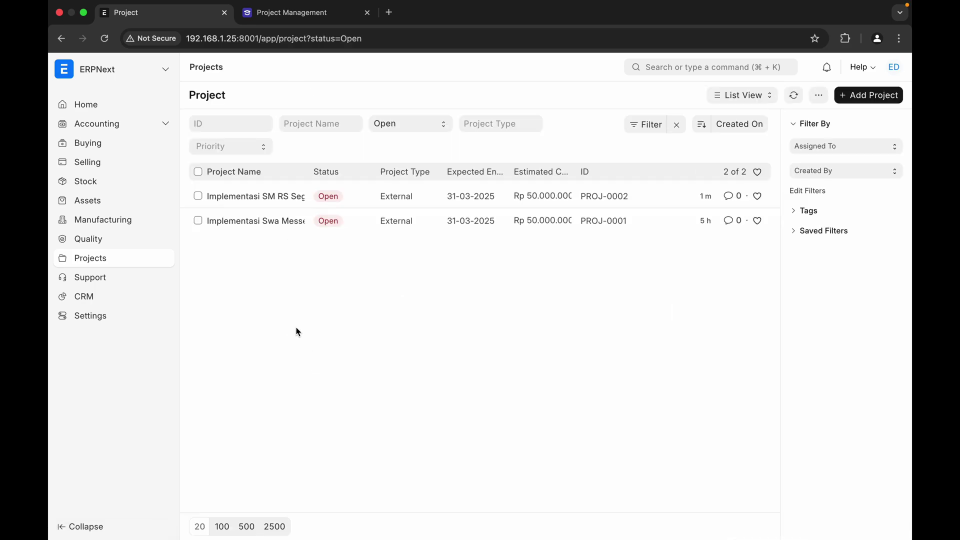
left_click(258, 200)
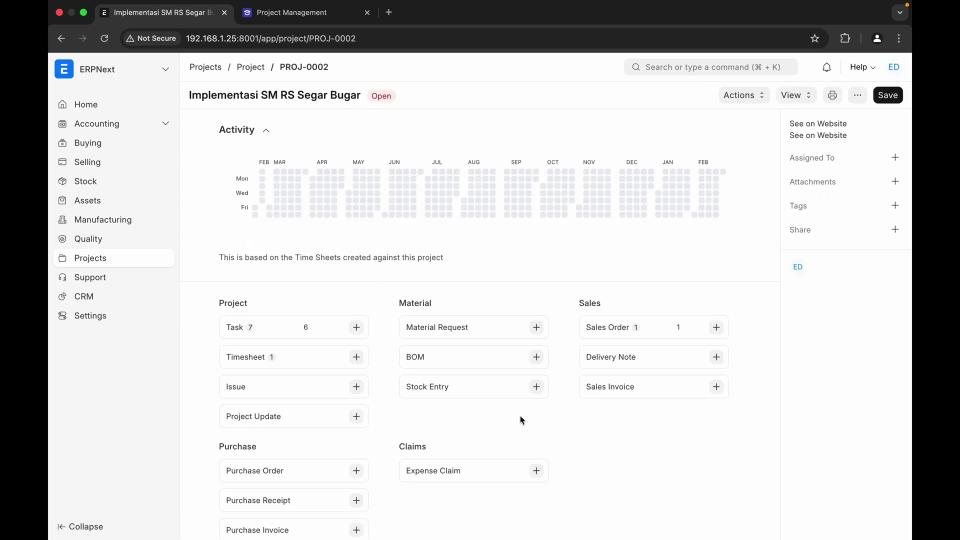
scroll(520, 418, "down", 2)
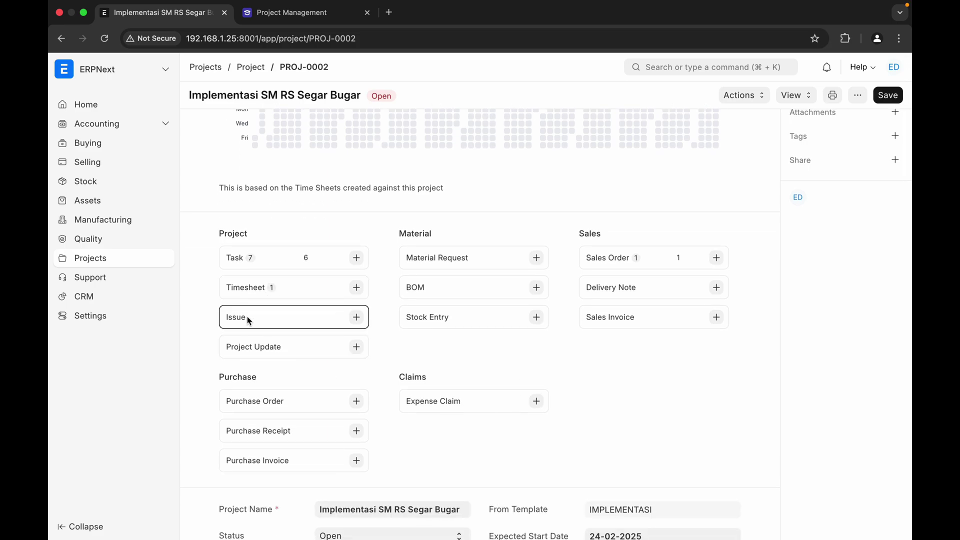
- Start a full-form issue titled 'UPS Server Rusak' describing the failed UPS for server Swa Messenger
left_click(356, 319)
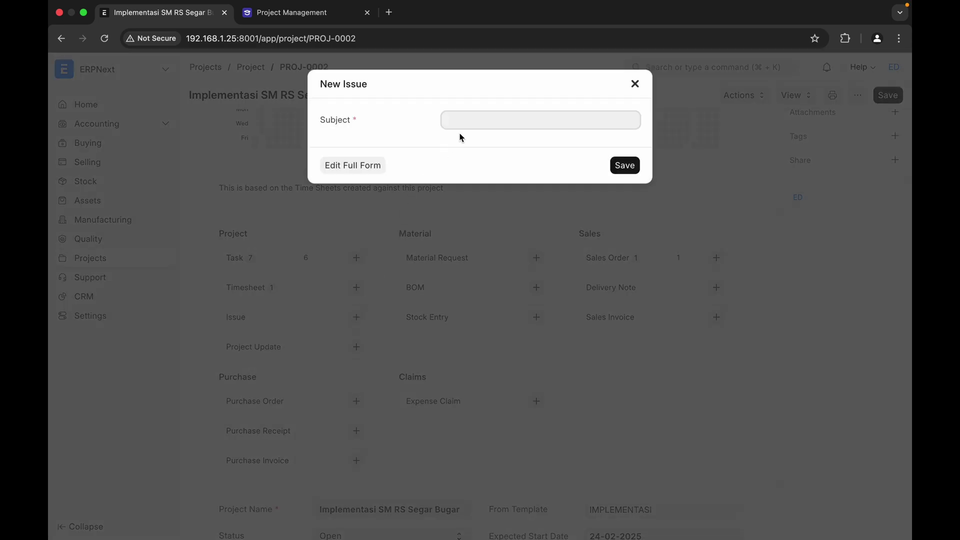
left_click(371, 165)
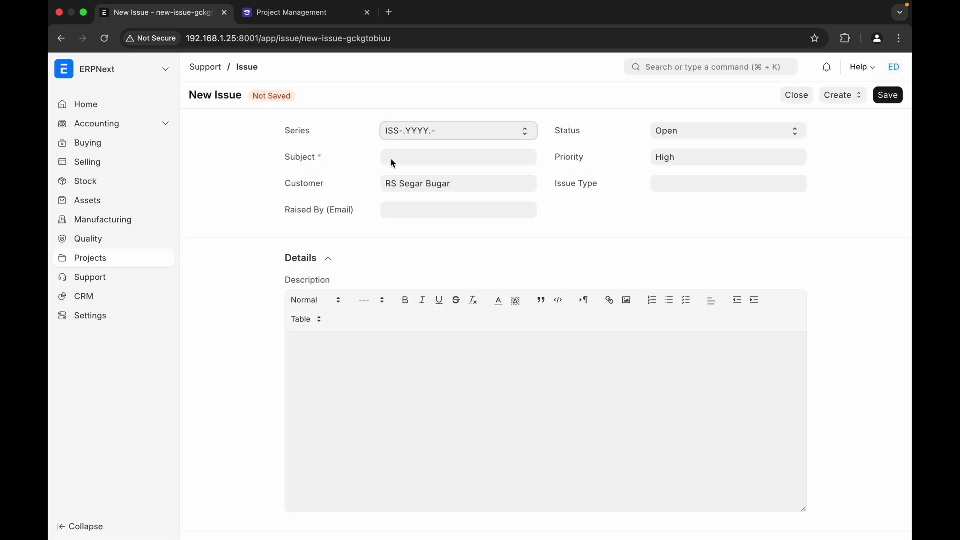
left_click(411, 158)
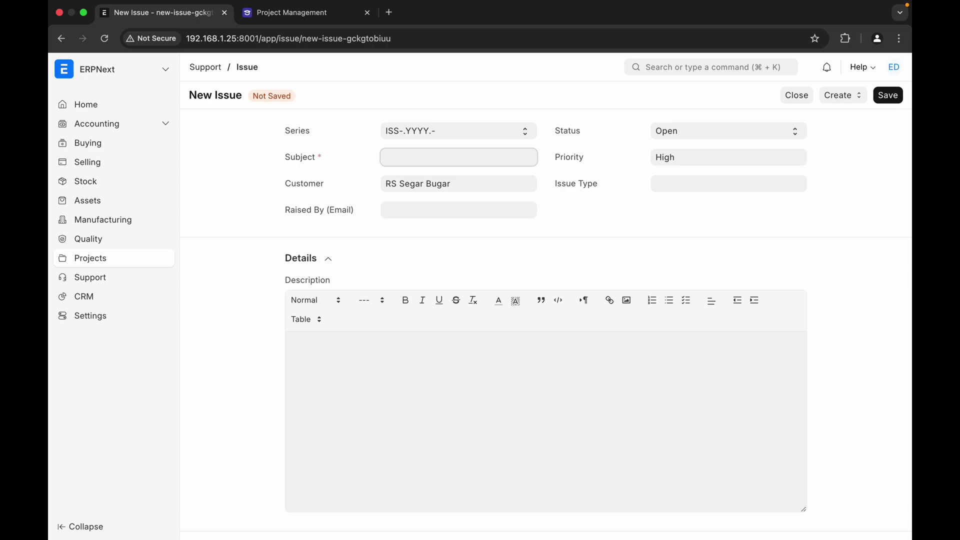
type("Pow")
type("UPS")
type(" Ser")
type("ver Rusak")
left_click(688, 185)
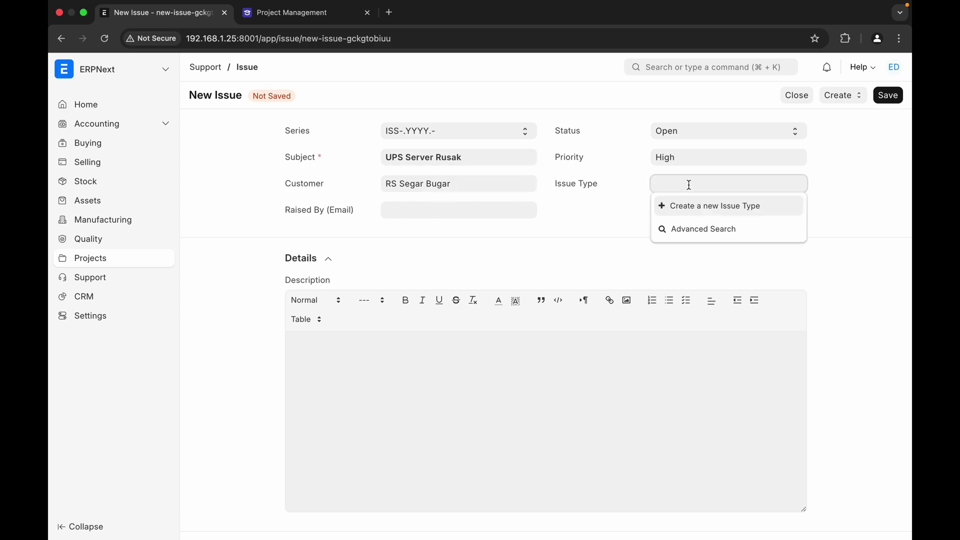
left_click(608, 214)
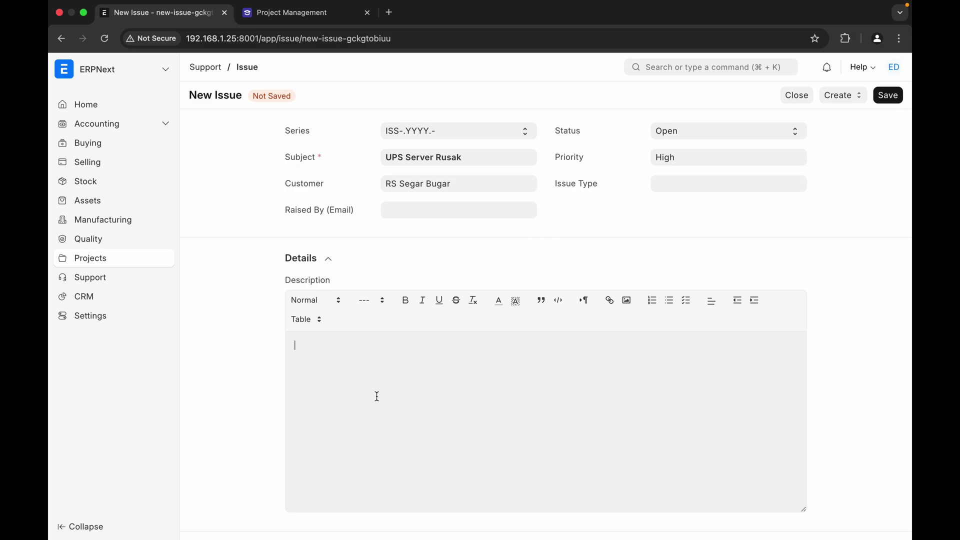
type("UPS")
type("untuk server Swa Messenger su")
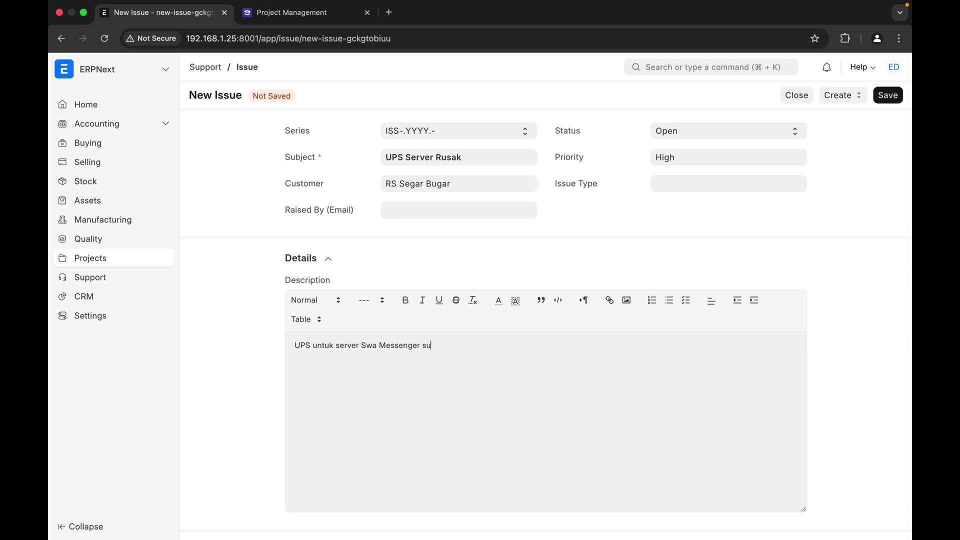
type("dah rusak akinya")
- Set the issue's First Responded On date to 24-02-2025
scroll(251, 407, "down", 3)
left_click(378, 441)
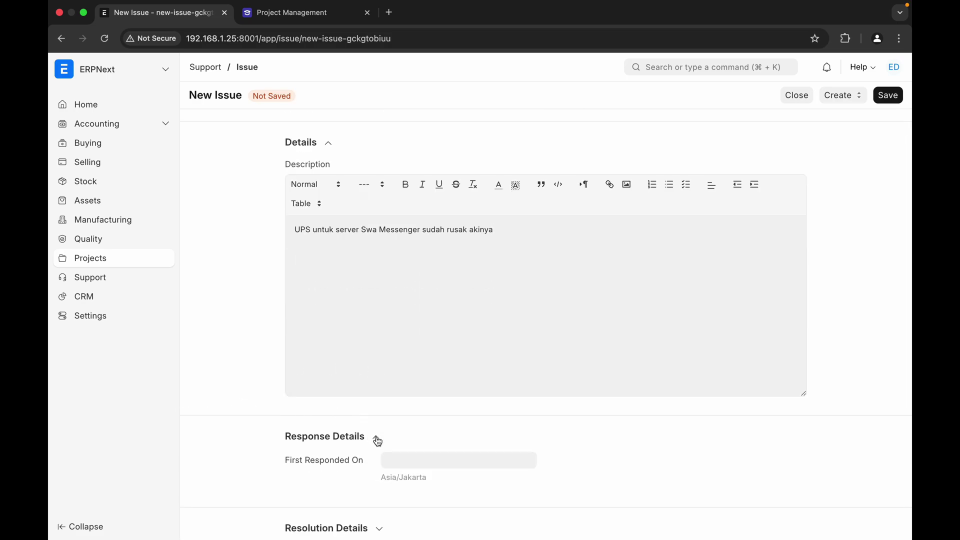
scroll(408, 398, "down", 1)
left_click(407, 412)
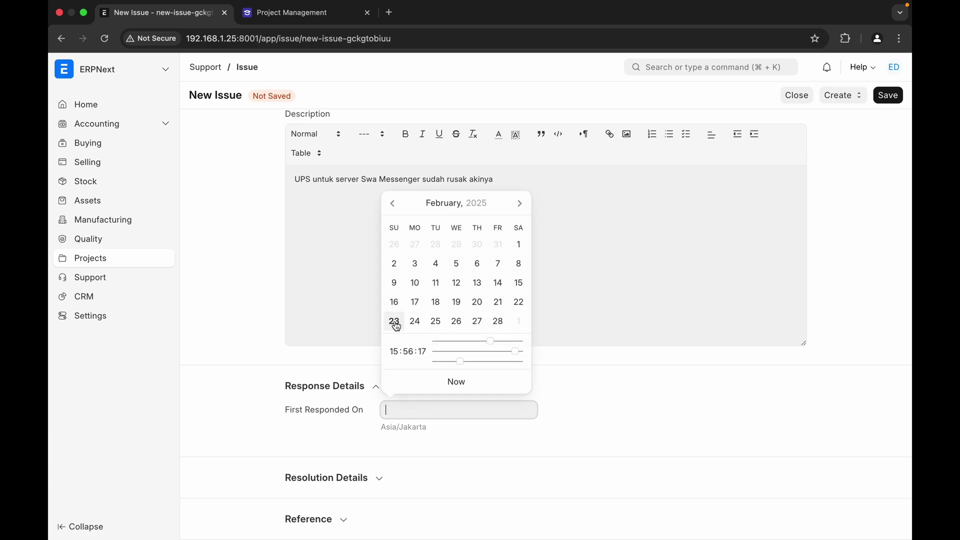
left_click(394, 322)
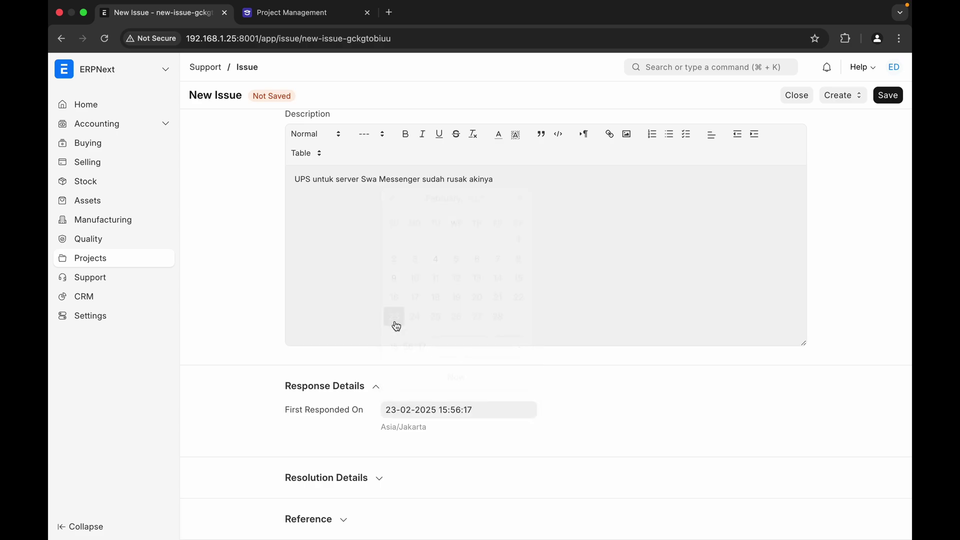
left_click(394, 407)
left_click(415, 323)
- Expand the Resolution and Reference sections to check the project link, then save the issue
left_click(381, 481)
scroll(442, 424, "down", 1)
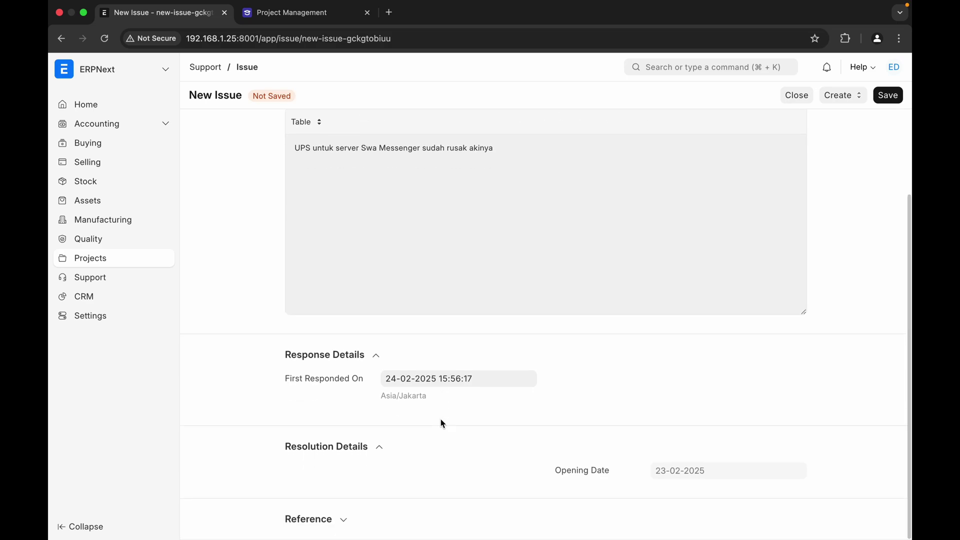
left_click(343, 520)
scroll(384, 482, "down", 3)
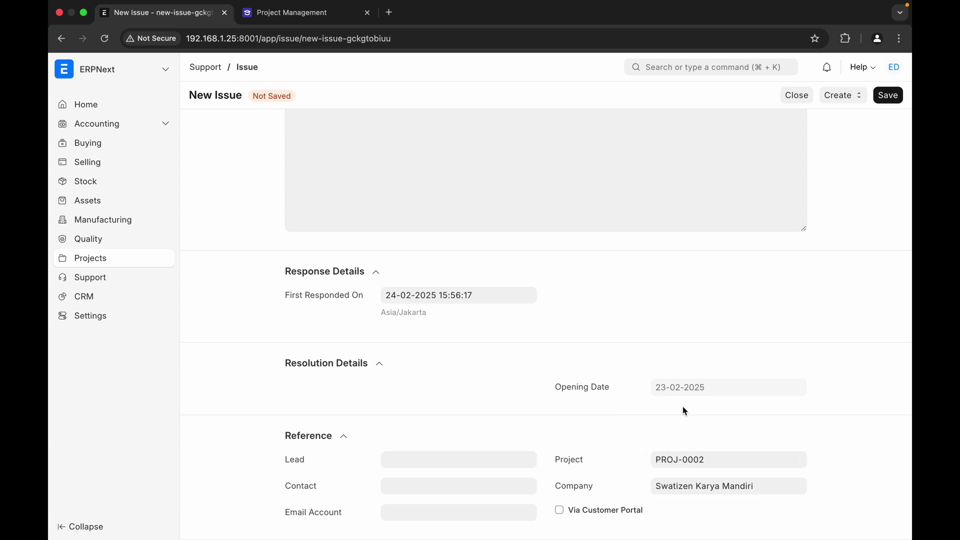
scroll(685, 411, "up", 10)
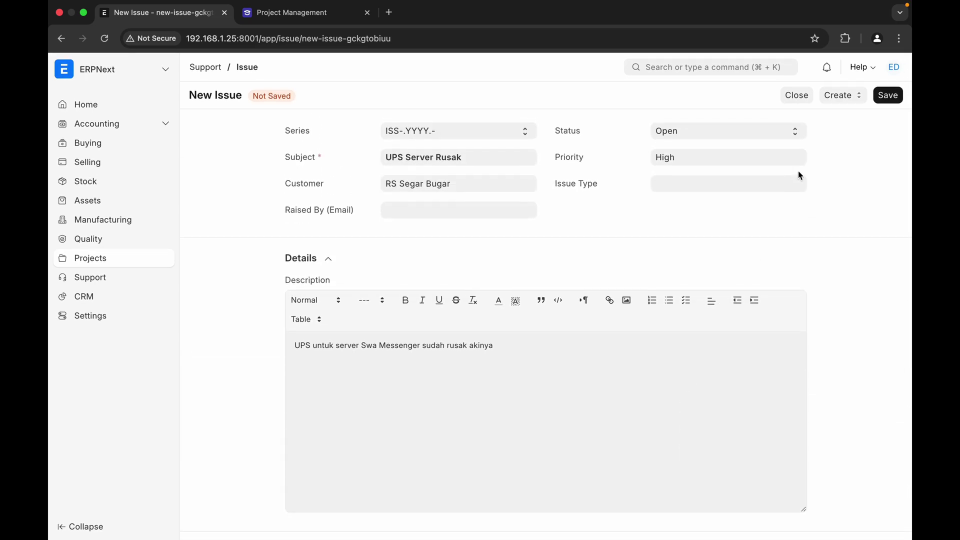
left_click(887, 95)
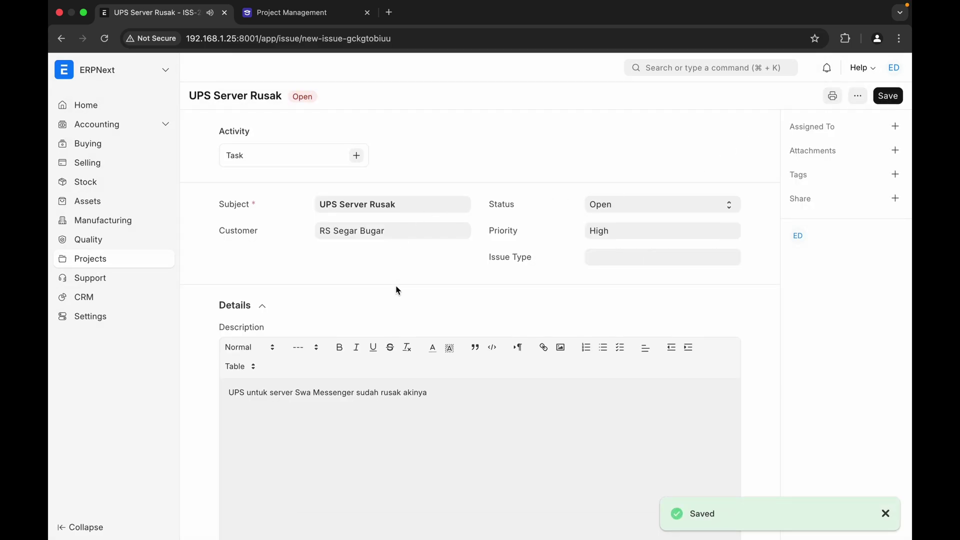
- Assign the UPS Server Rusak issue to yourself
left_click(894, 126)
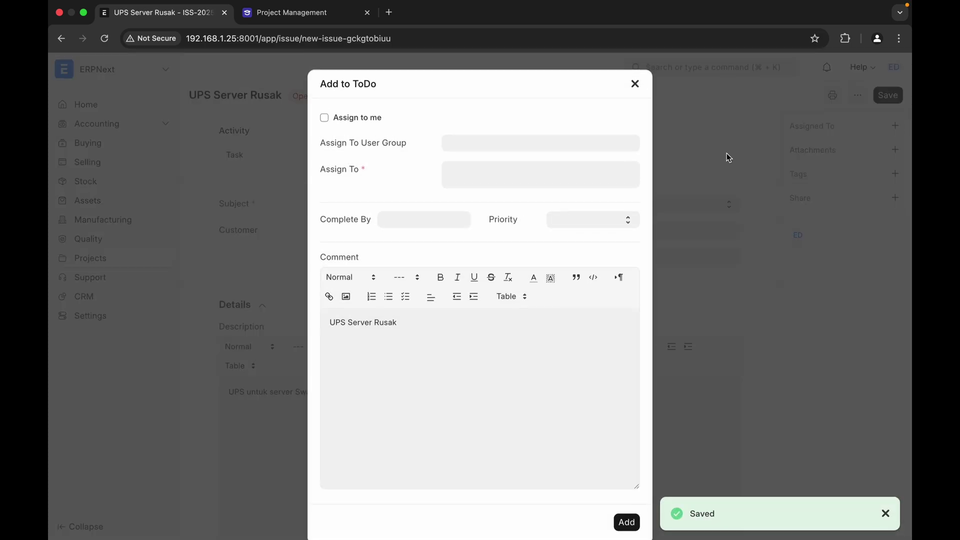
left_click(326, 118)
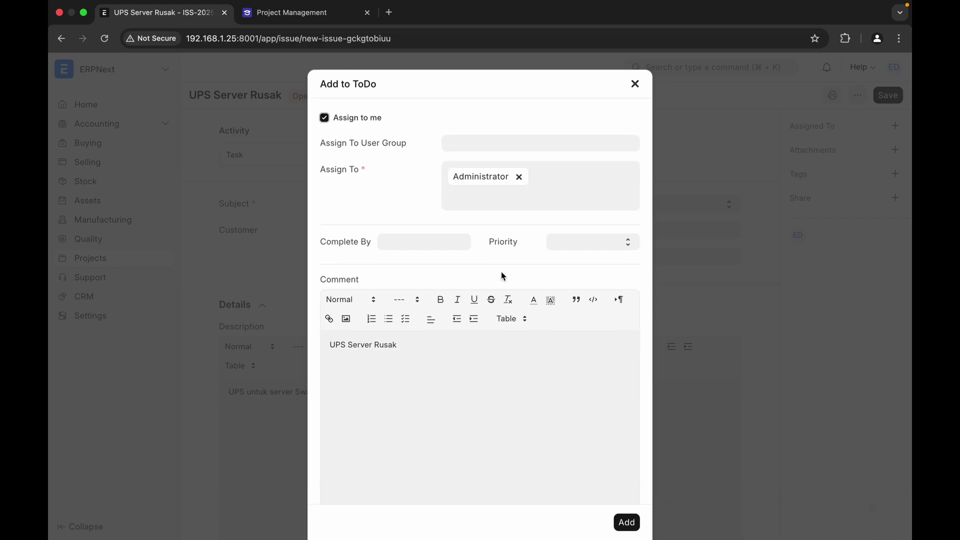
left_click(626, 522)
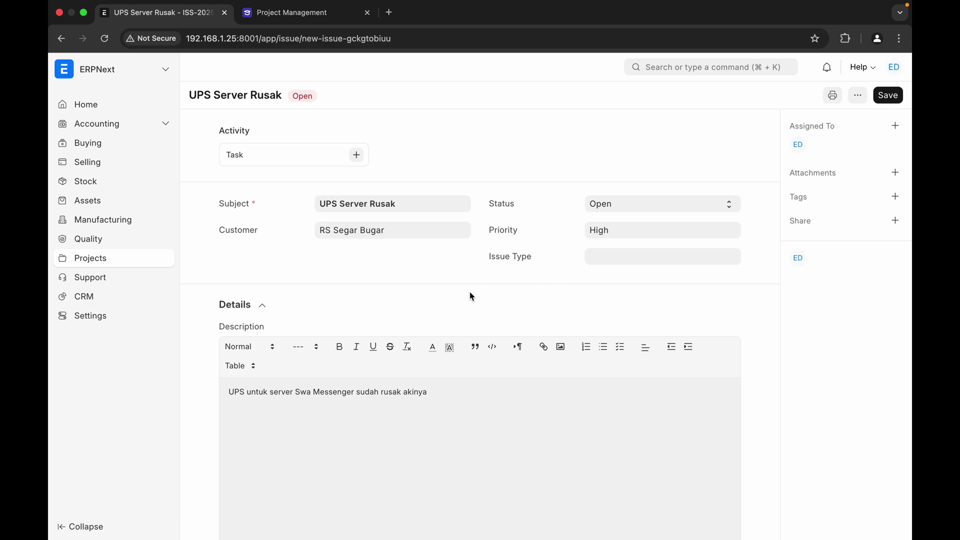
- Expand the response and resolution sections and enter 'Member' in Resolution Details
scroll(490, 311, "down", 7)
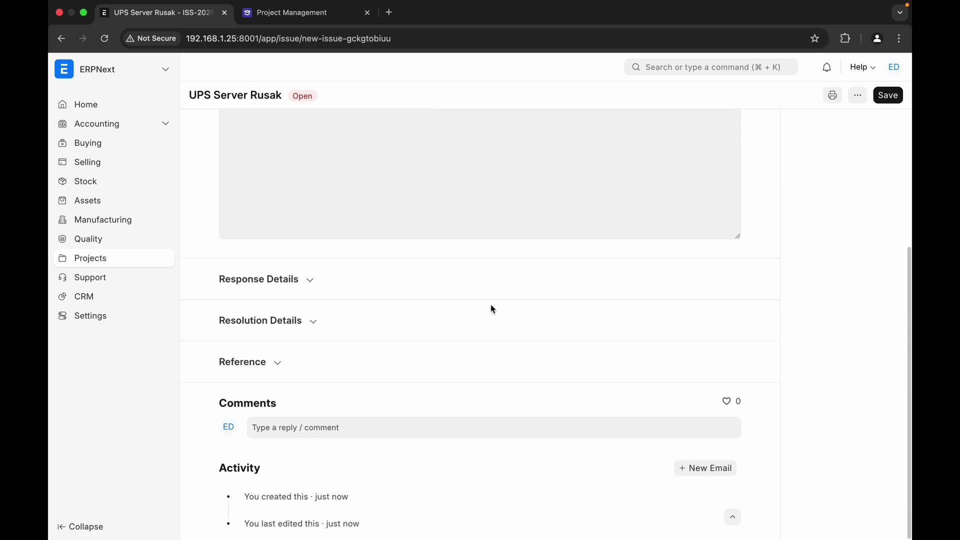
left_click(308, 280)
scroll(362, 282, "down", 2)
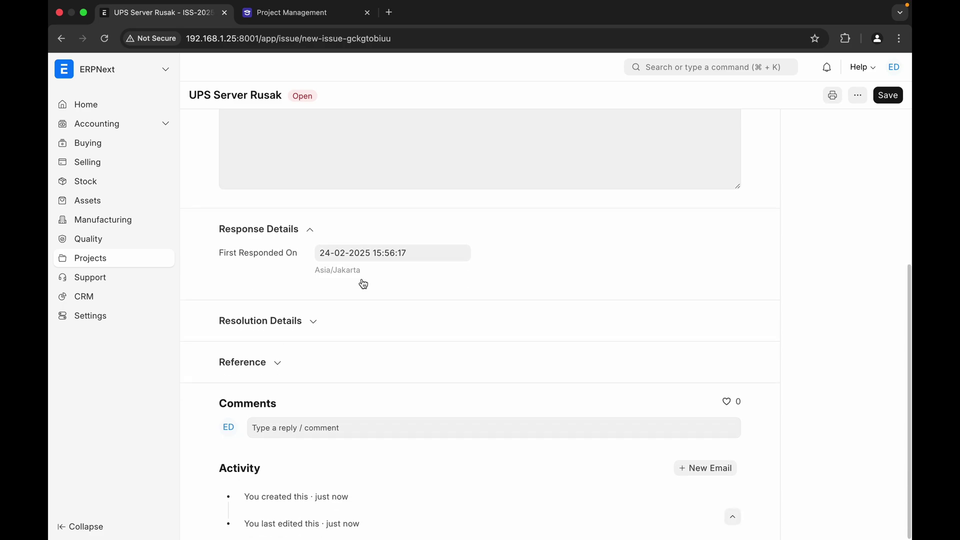
left_click(312, 322)
scroll(315, 328, "down", 3)
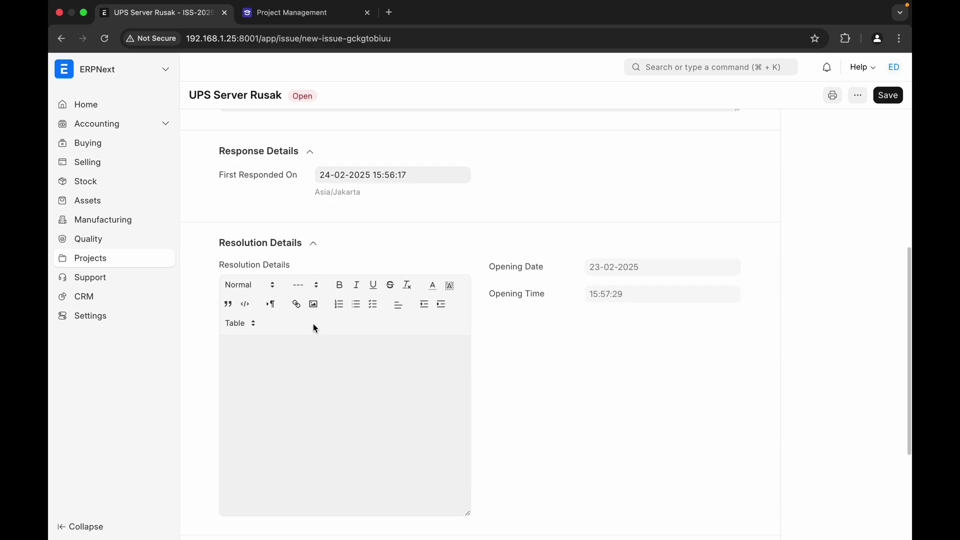
scroll(314, 326, "down", 2)
left_click(313, 323)
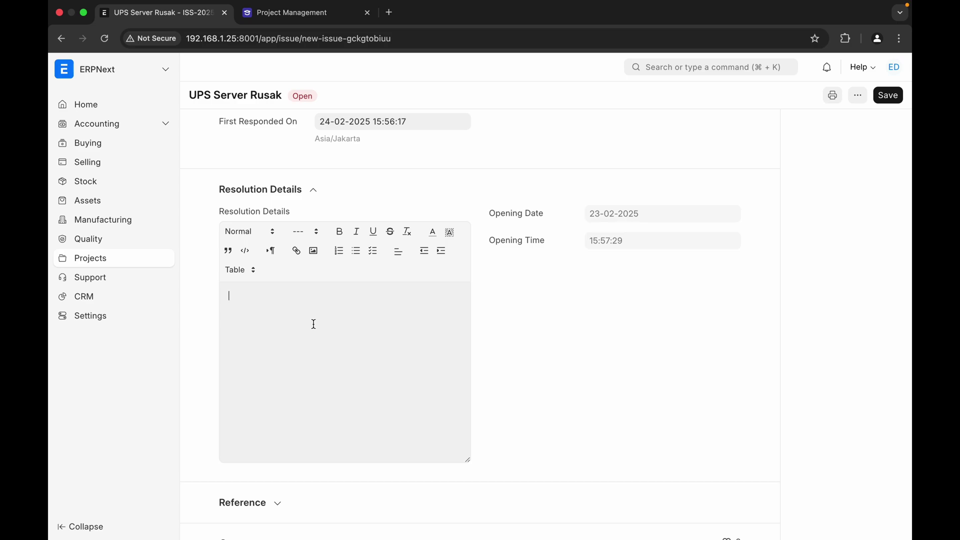
type("Member")
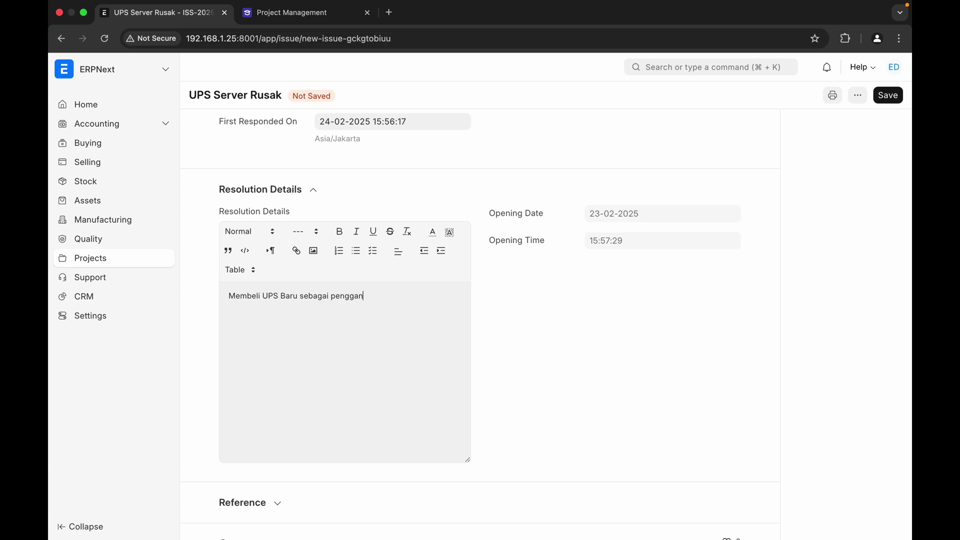
- Post a comment beginning 'Segera memb…' urging a replacement UPS purchase
scroll(591, 364, "down", 3)
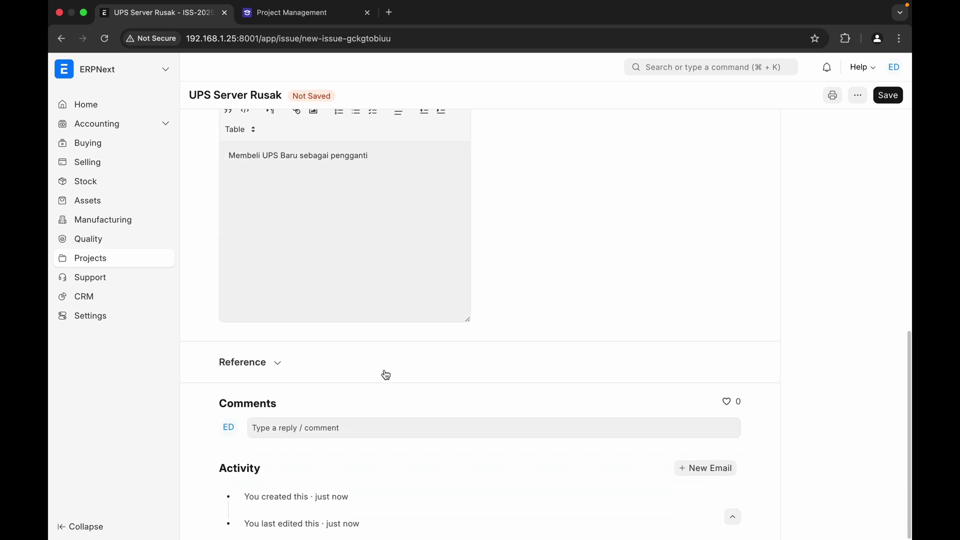
left_click(355, 431)
type("@e")
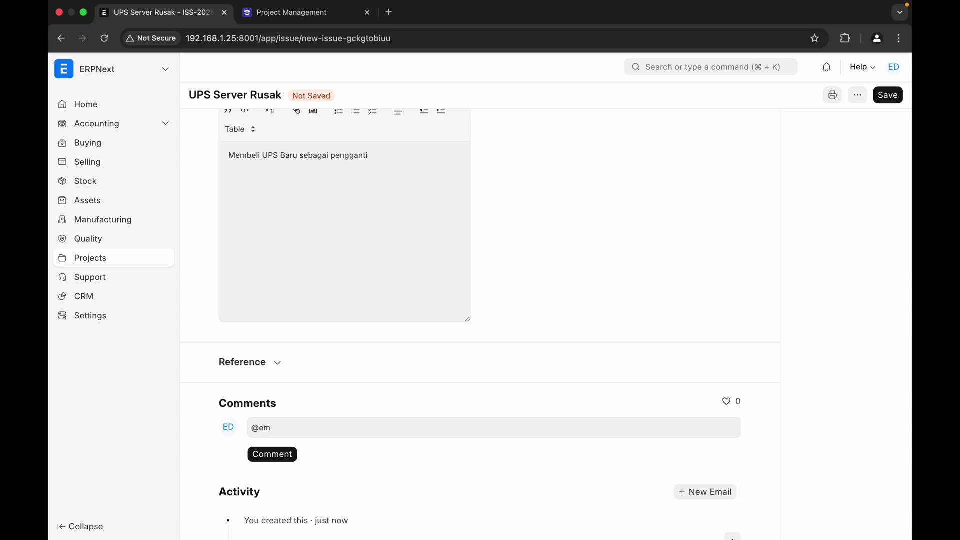
type("m")
key("BackSpace")
key("BackSpace")
key("BackSpace")
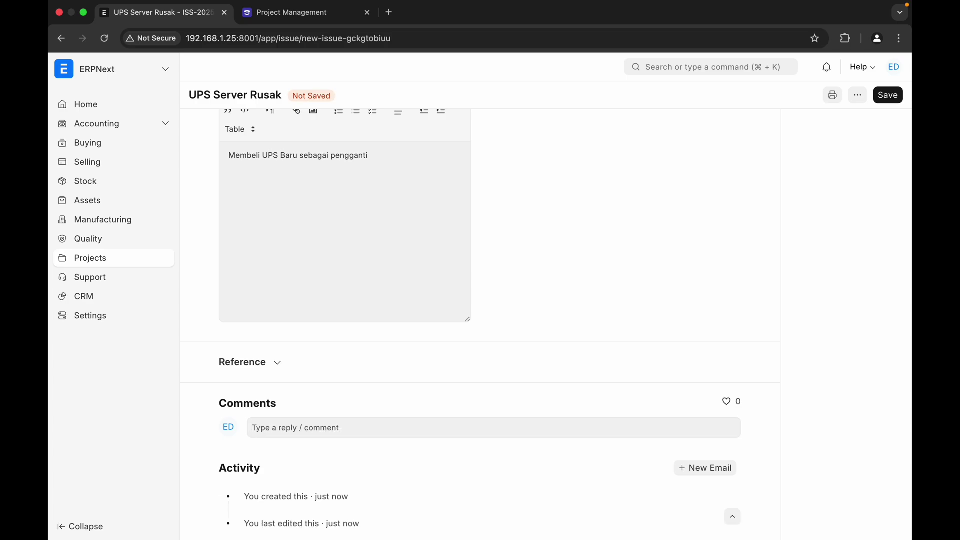
type("Segera ")
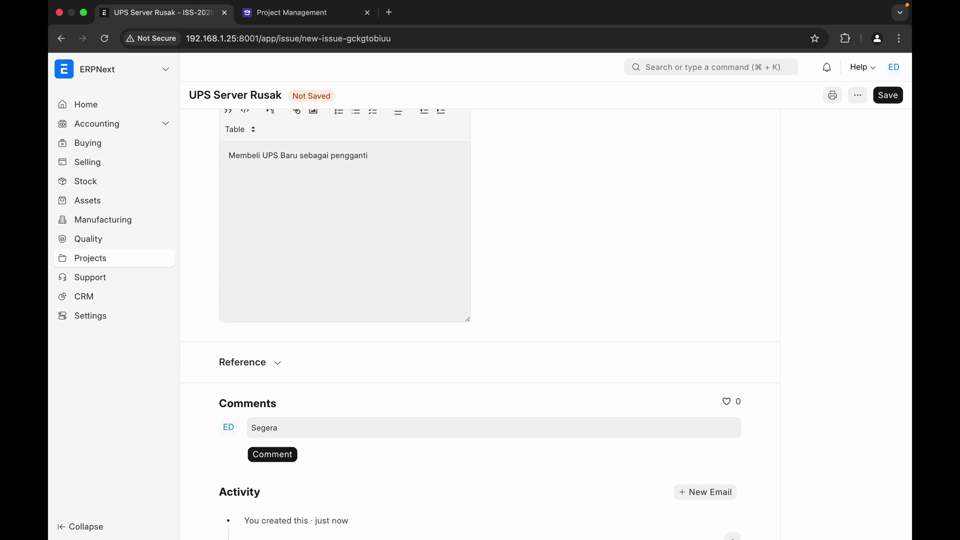
type("membeli UPS pengganti")
left_click(284, 456)
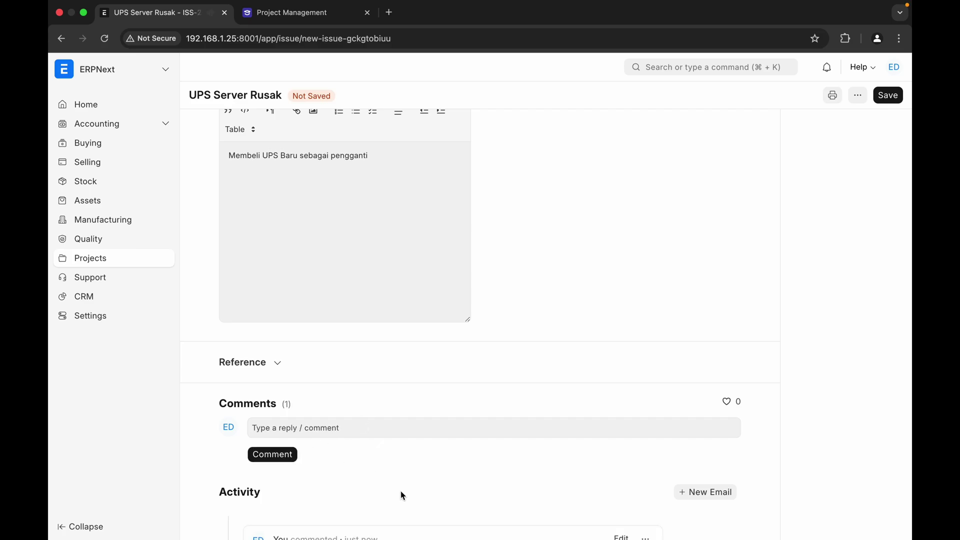
scroll(400, 492, "down", 2)
scroll(363, 427, "up", 10)
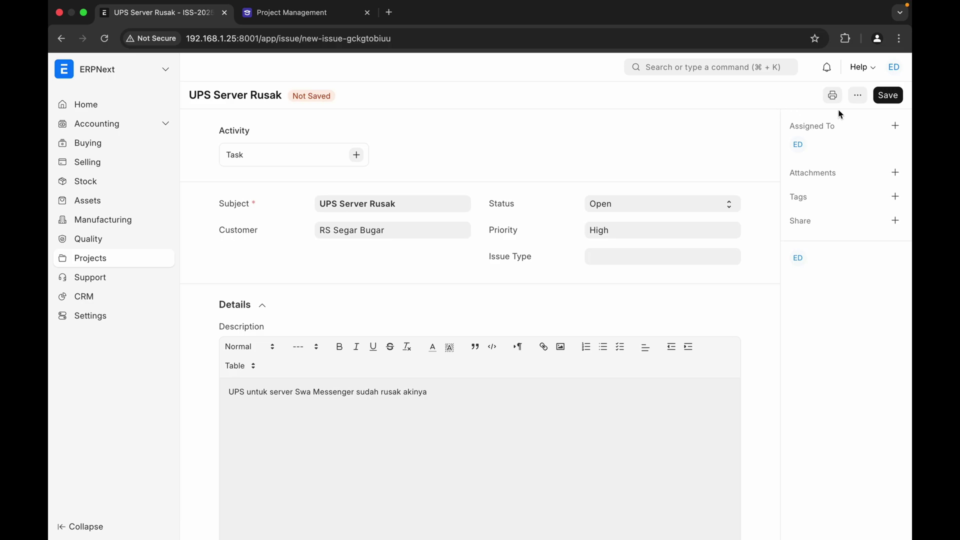
- Save the issue, change its Status to Resolved, and save again
left_click(894, 97)
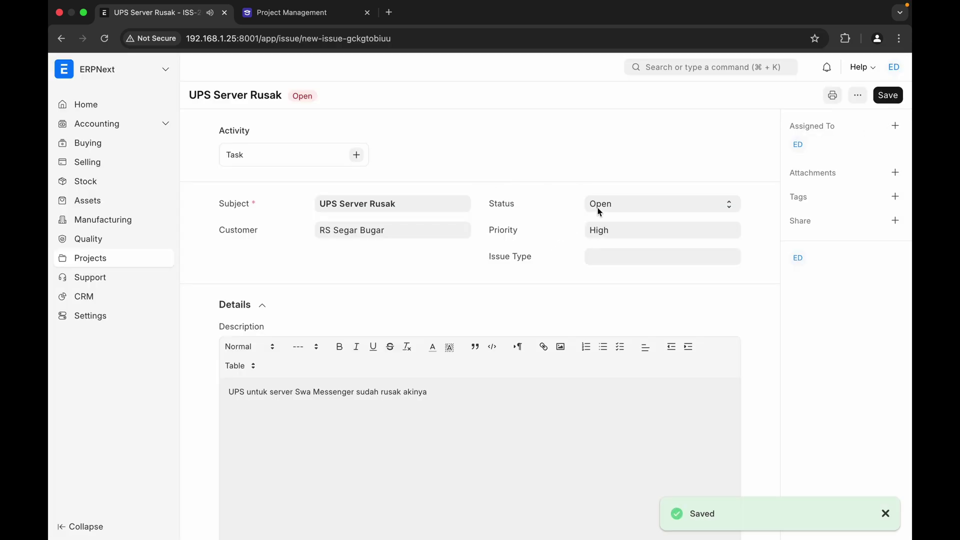
left_click(618, 204)
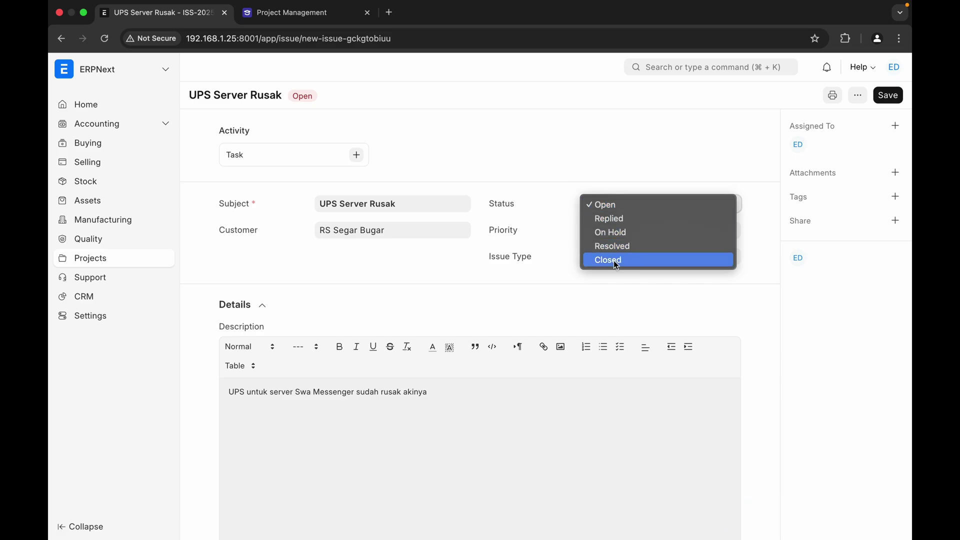
left_click(628, 247)
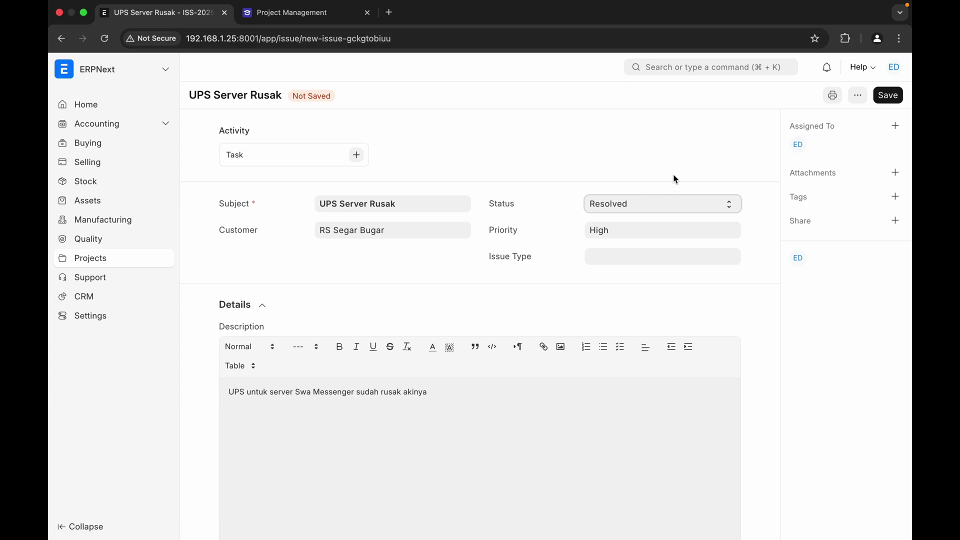
left_click(894, 97)
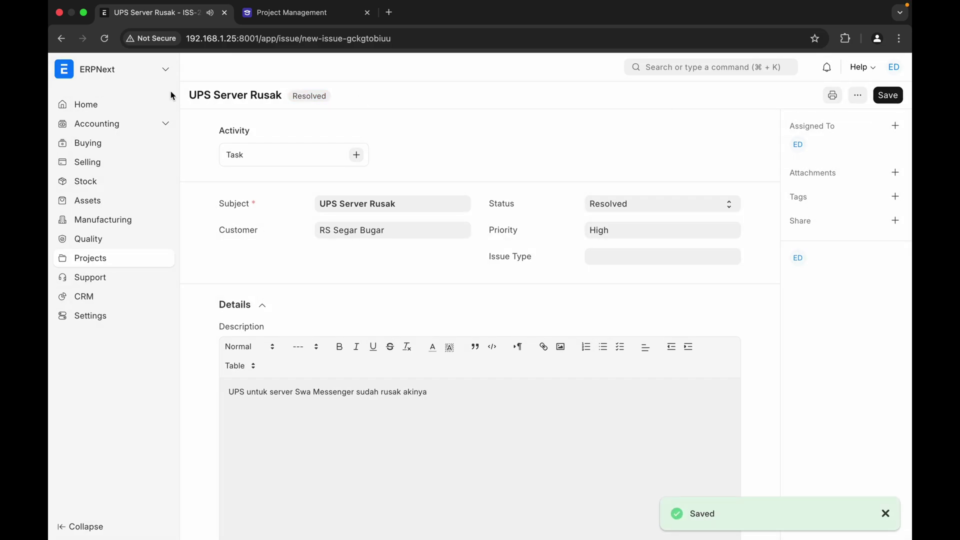
scroll(270, 199, "down", 2)
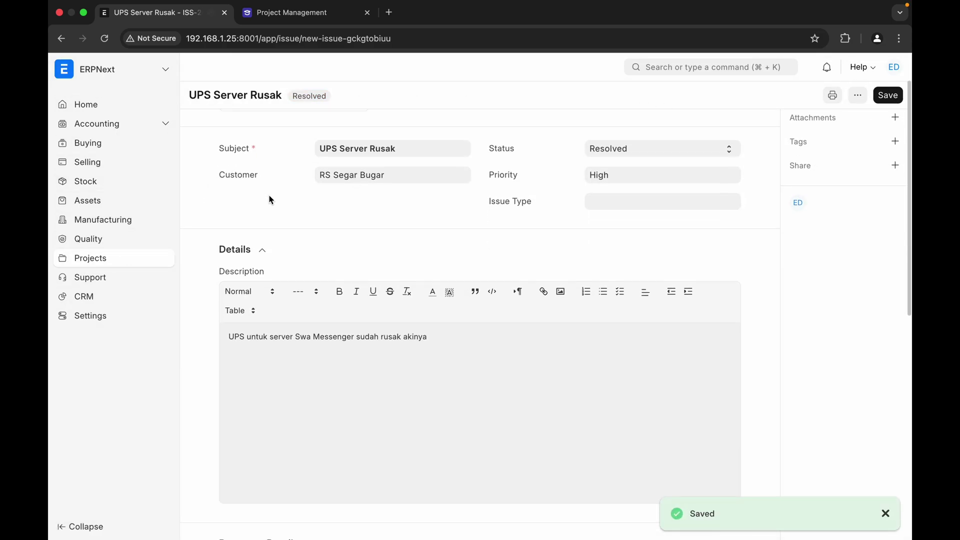
scroll(270, 199, "down", 5)
scroll(270, 200, "up", 6)
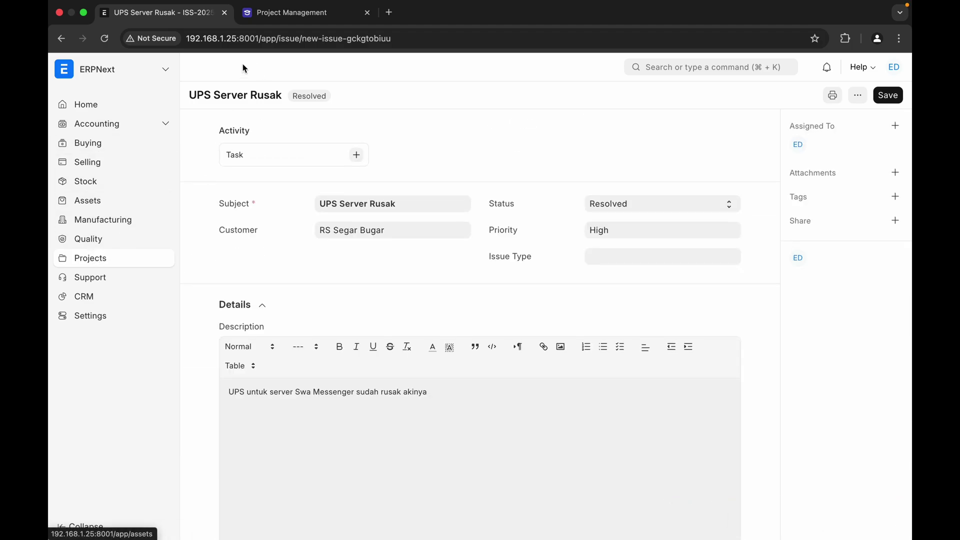
- Open the list of open projects from the Projects workspace
left_click(90, 259)
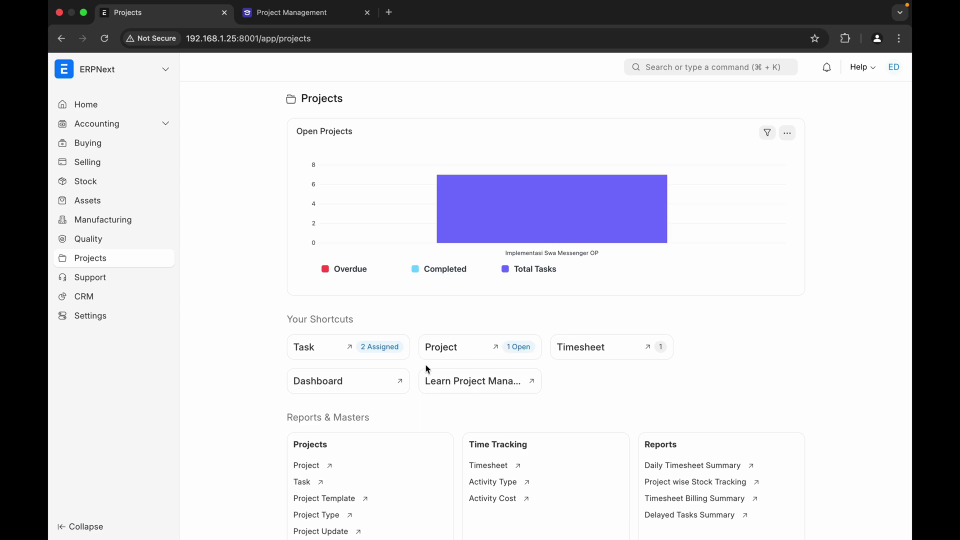
scroll(428, 367, "down", 3)
scroll(427, 369, "up", 3)
left_click(445, 350)
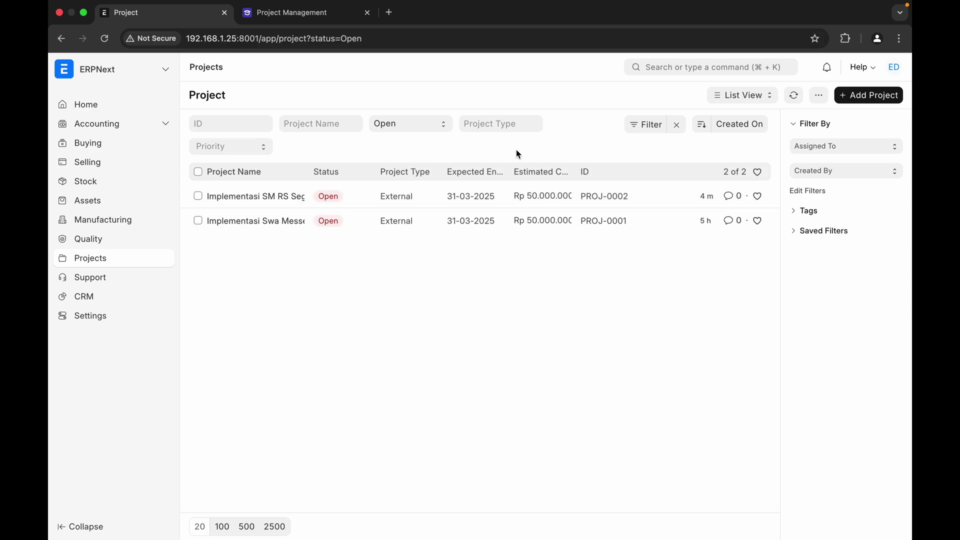
- Switch the project list to Report View and scroll right to see 0% completed
left_click(742, 100)
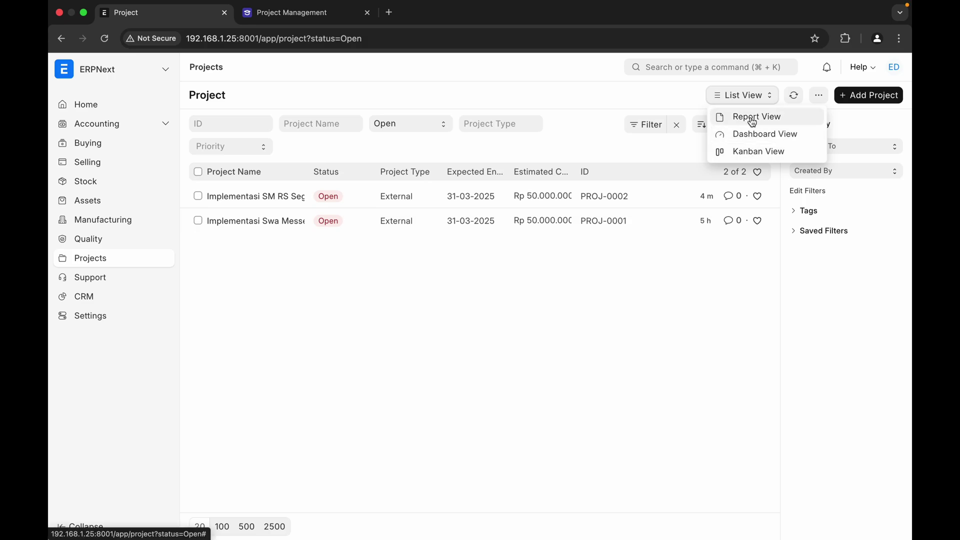
left_click(752, 118)
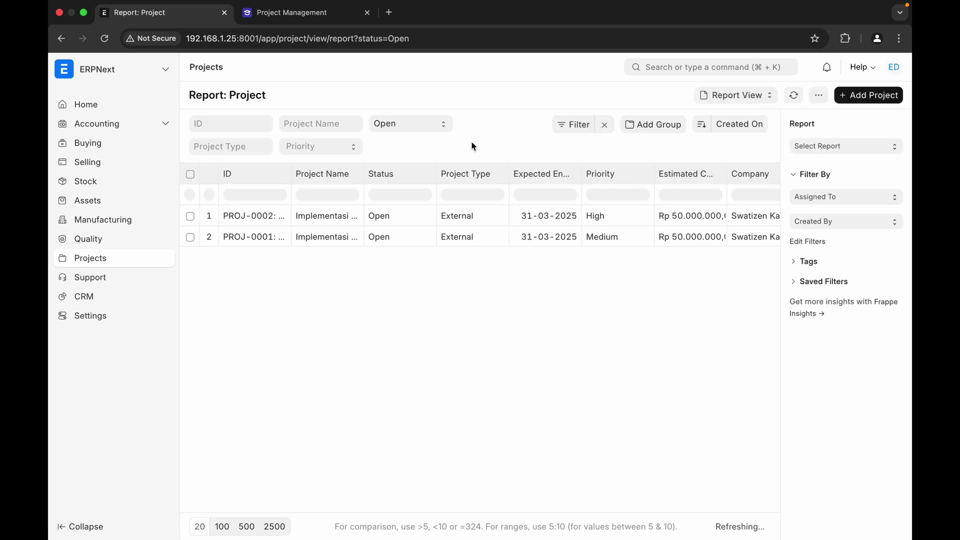
scroll(528, 238, "right", 3)
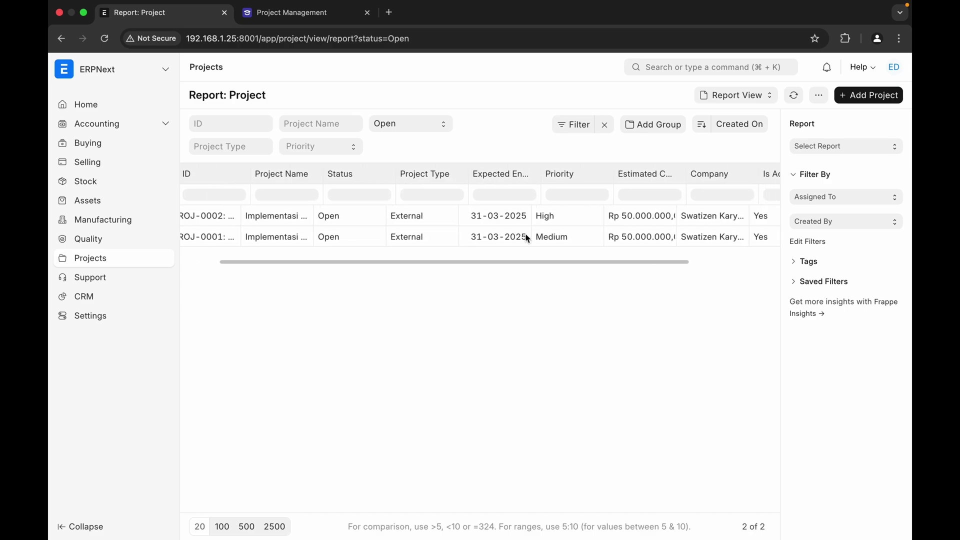
scroll(528, 239, "right", 4)
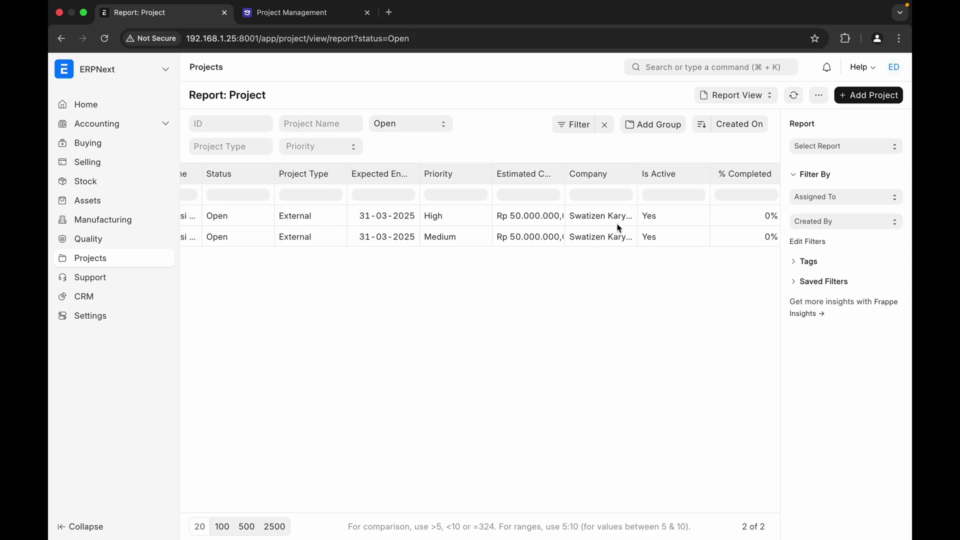
scroll(619, 229, "left", 2)
scroll(619, 228, "left", 4)
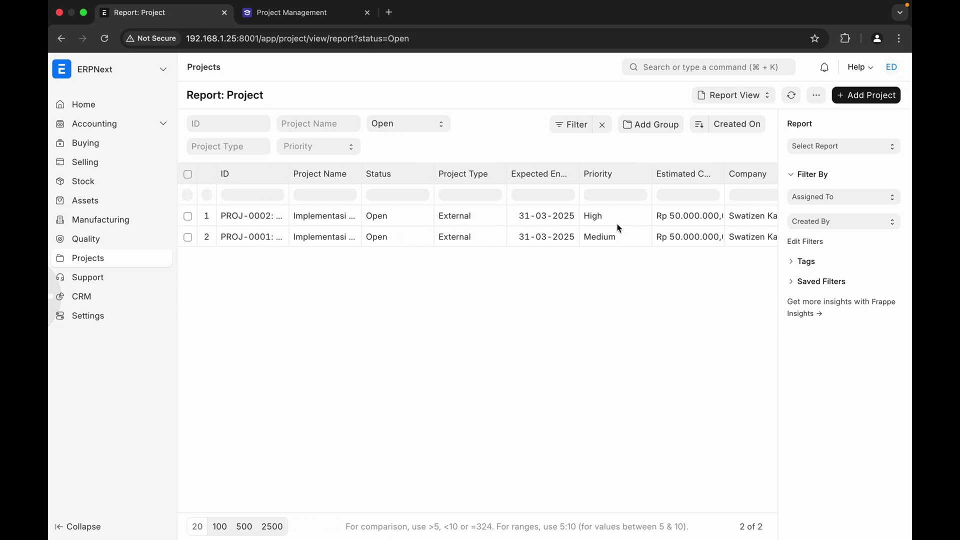
scroll(618, 229, "right", 7)
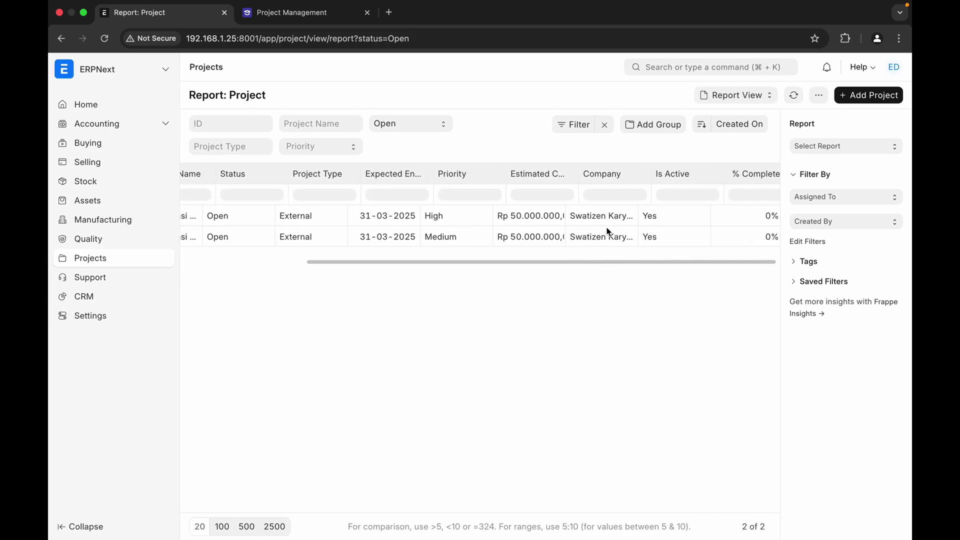
left_click(748, 95)
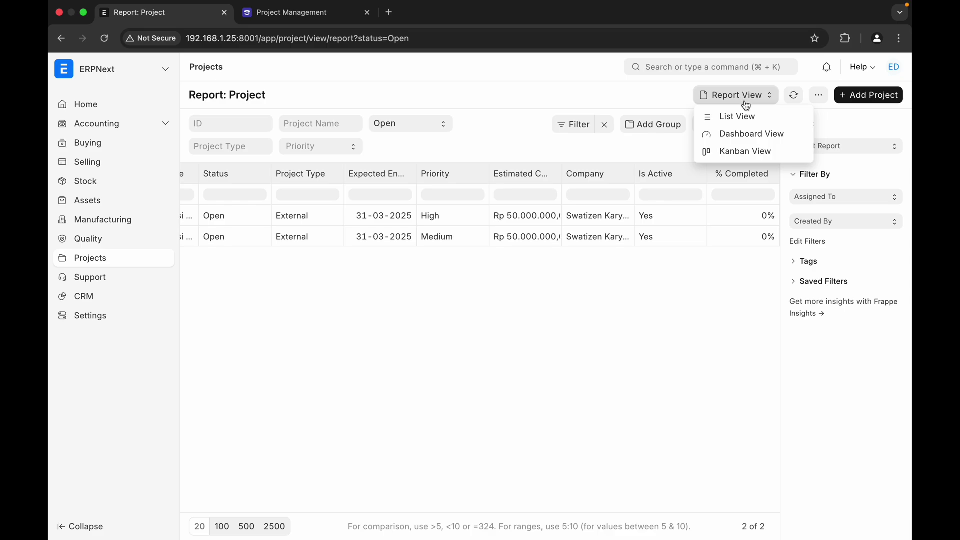
- Customize the Project Dashboard and start a brand-new number card with function Count
left_click(744, 135)
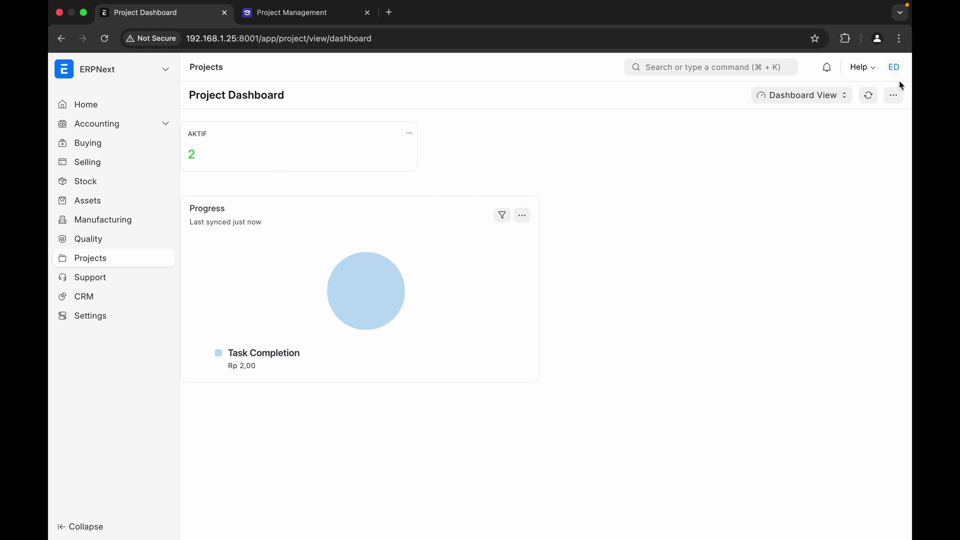
left_click(894, 97)
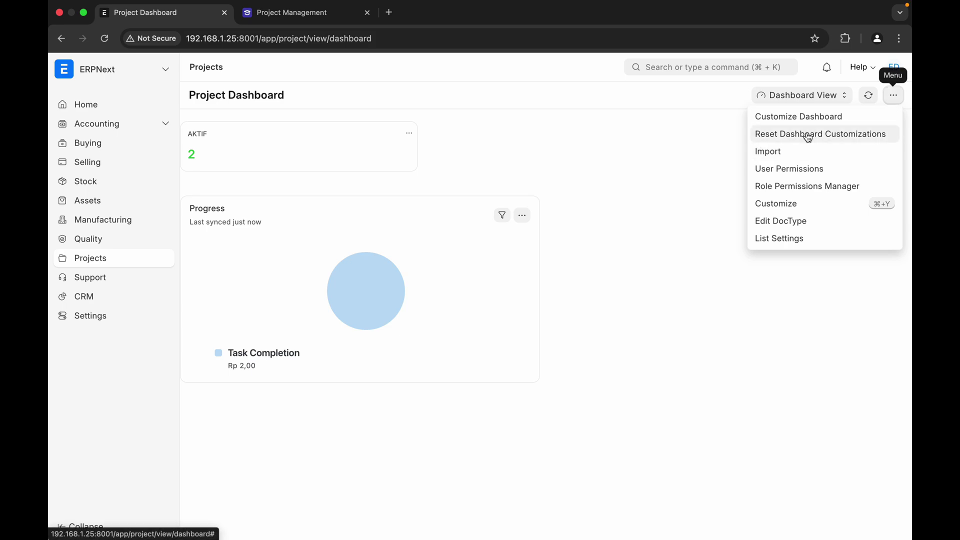
left_click(825, 118)
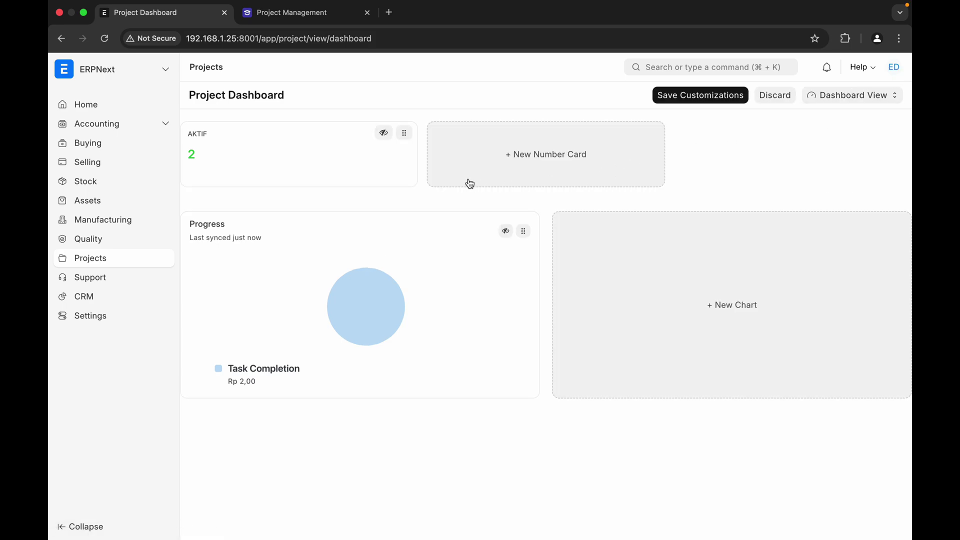
left_click(527, 162)
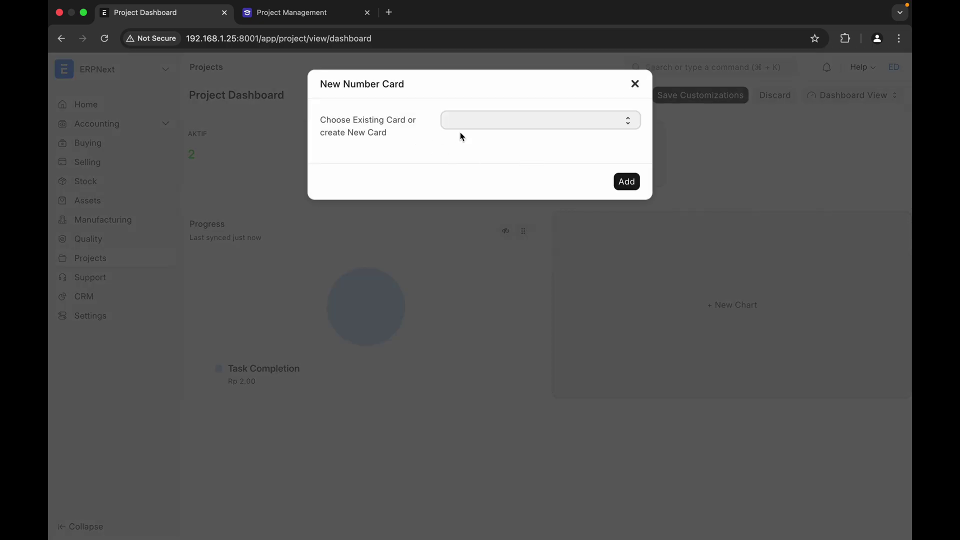
left_click(475, 122)
left_click(475, 122)
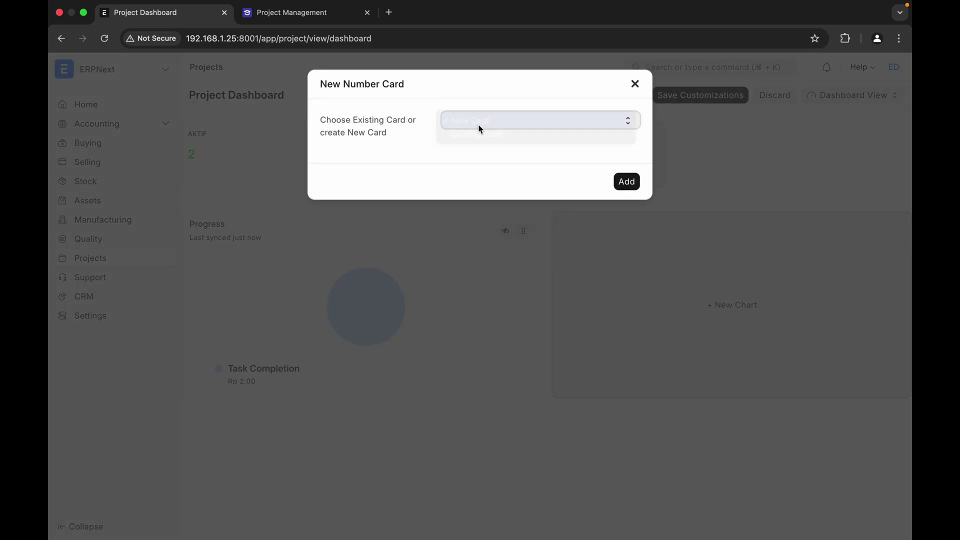
left_click(486, 173)
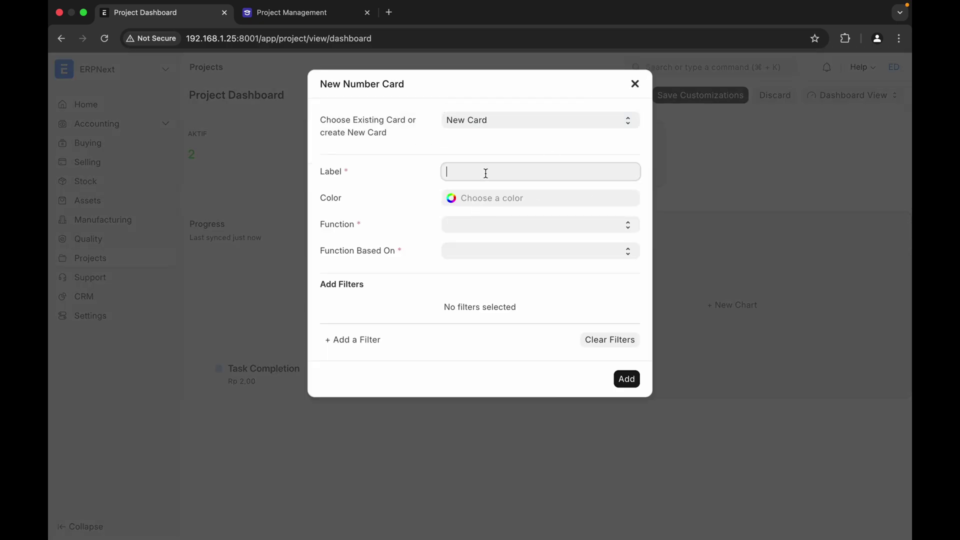
left_click(490, 224)
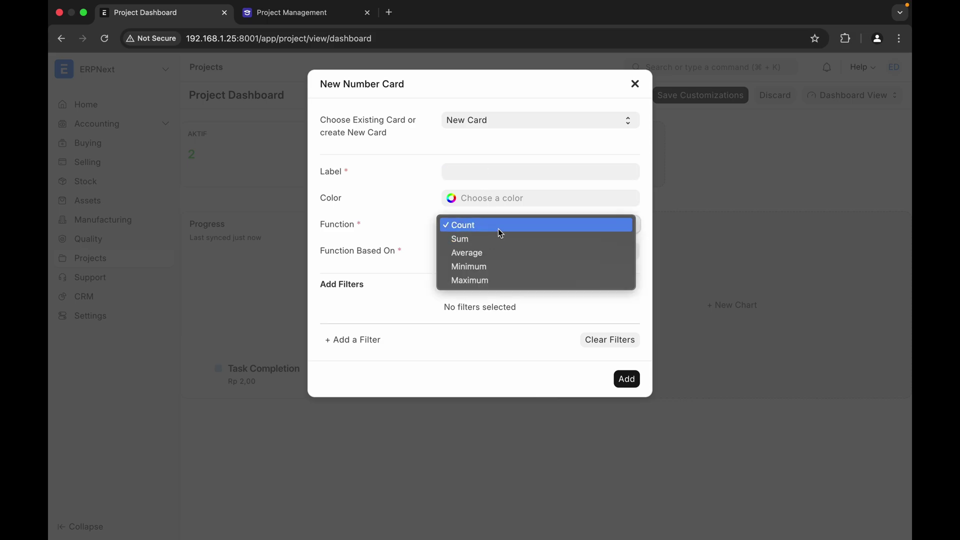
left_click(498, 226)
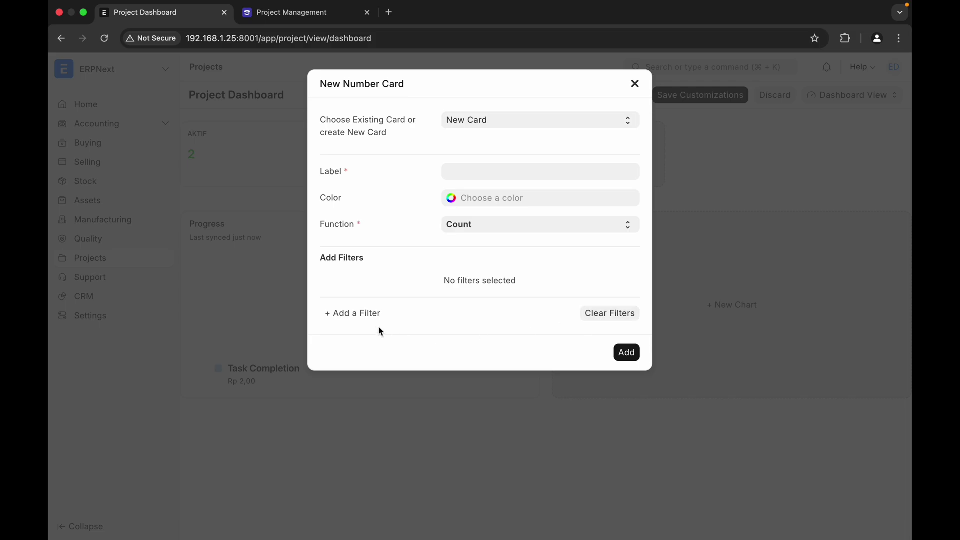
- Add a card filter on the % Completed field with the equals comparison
left_click(353, 314)
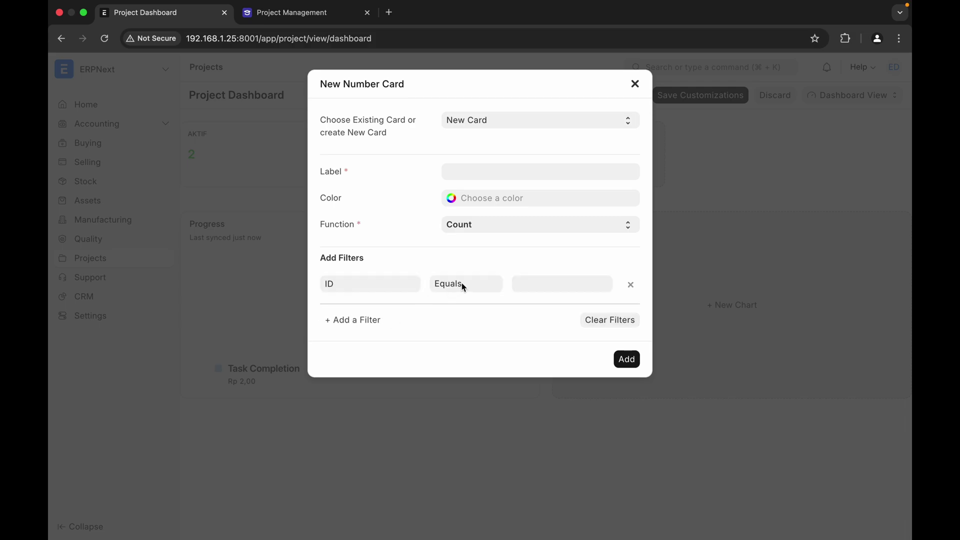
left_click(359, 287)
key("BackSpace")
key("BackSpace")
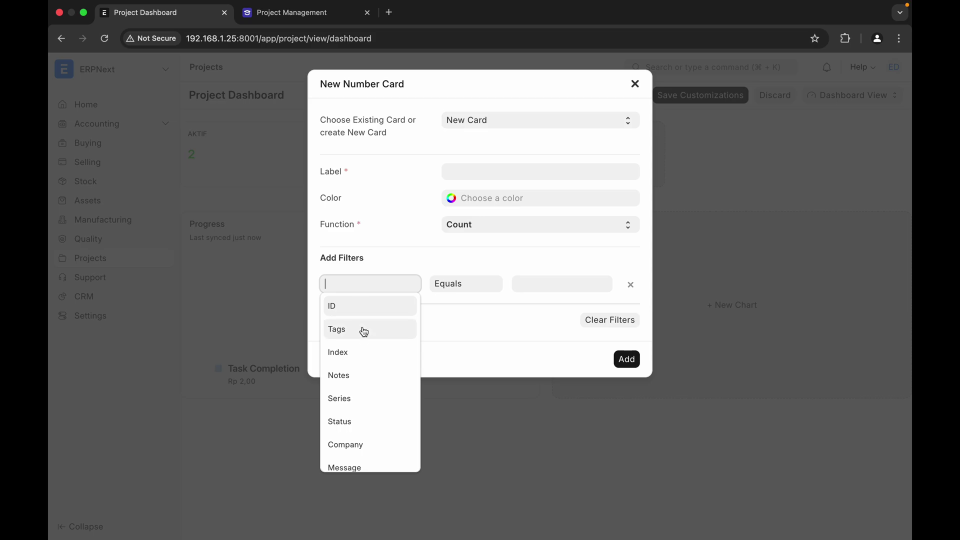
scroll(364, 331, "down", 3)
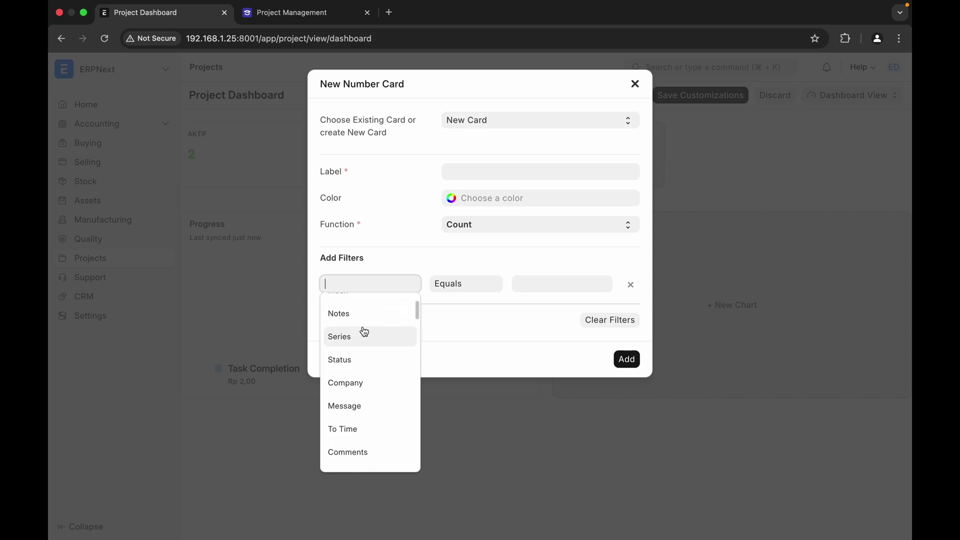
scroll(364, 333, "down", 1)
scroll(363, 347, "down", 2)
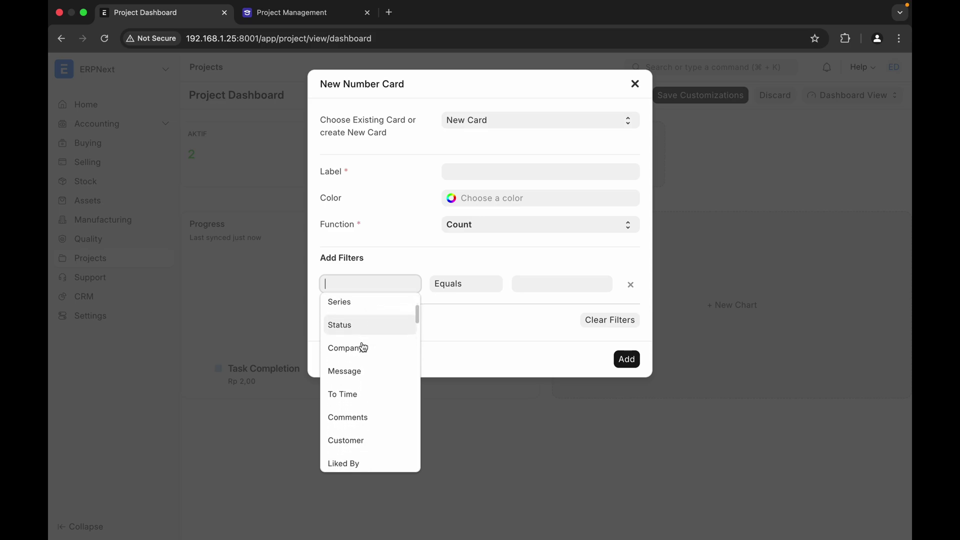
scroll(363, 347, "up", 5)
scroll(364, 347, "down", 6)
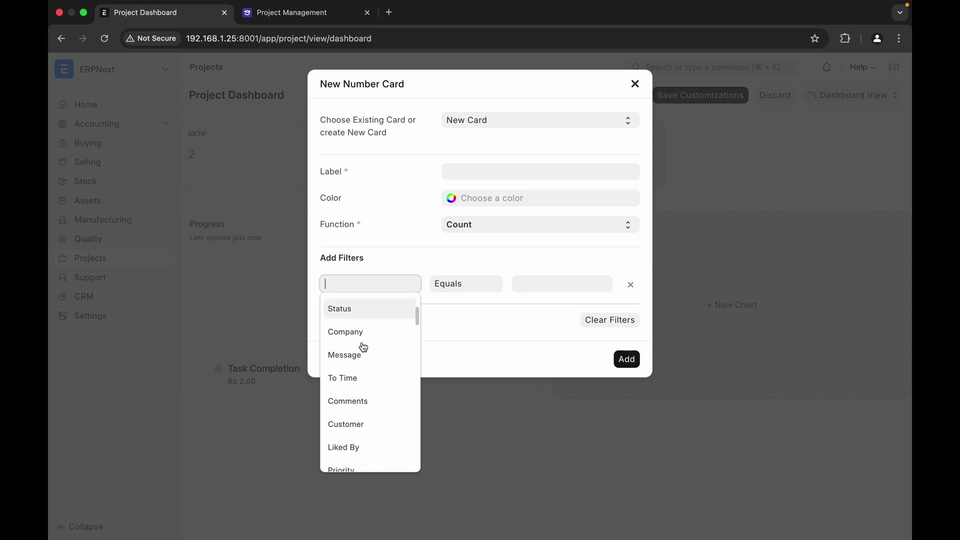
scroll(364, 347, "down", 3)
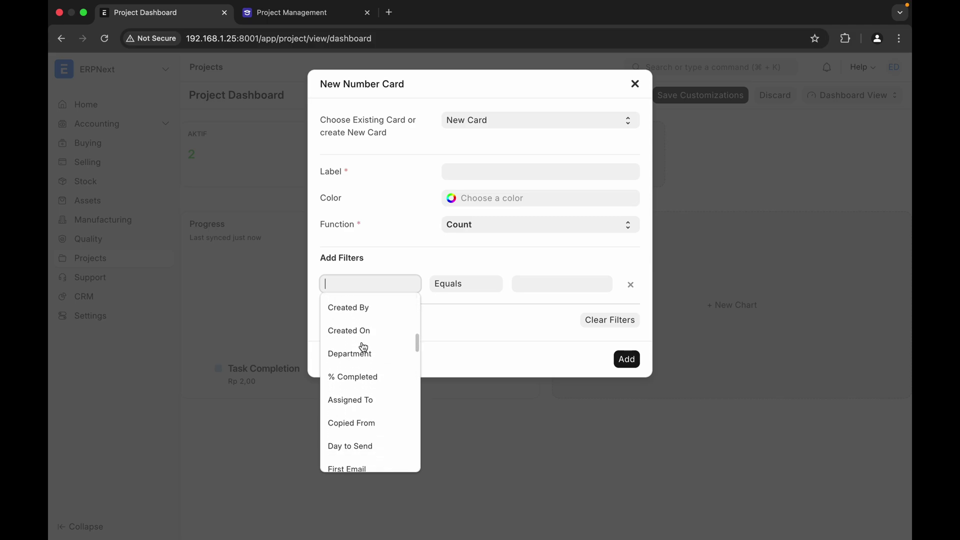
left_click(373, 340)
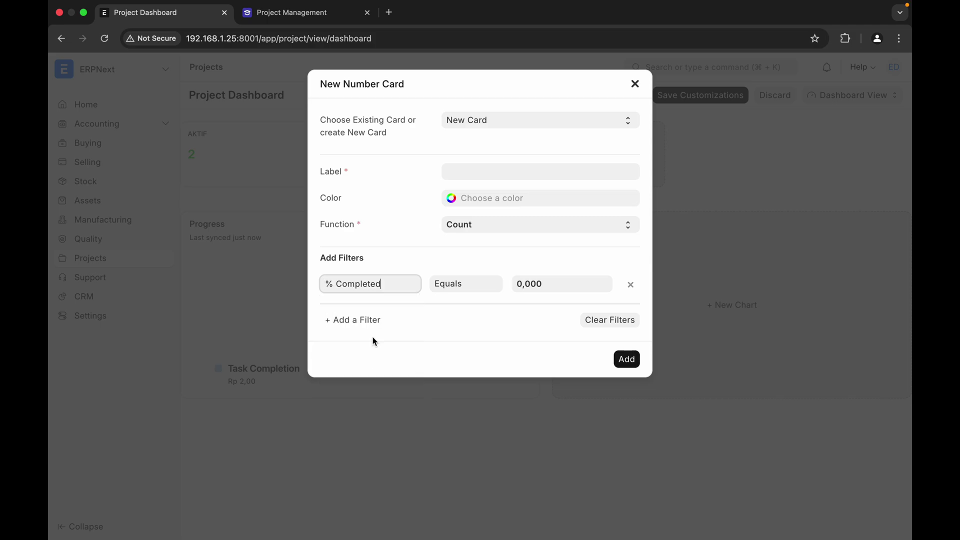
left_click(482, 289)
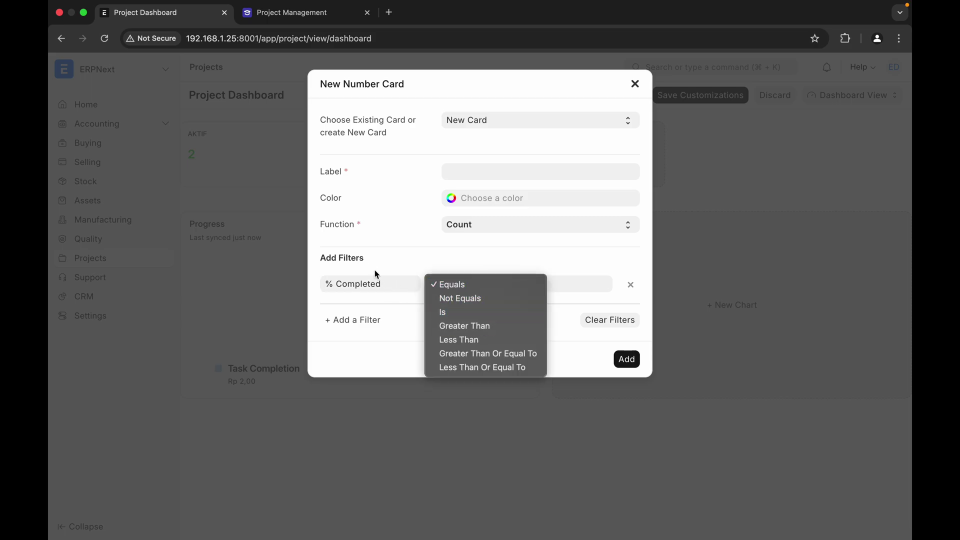
left_click(408, 249)
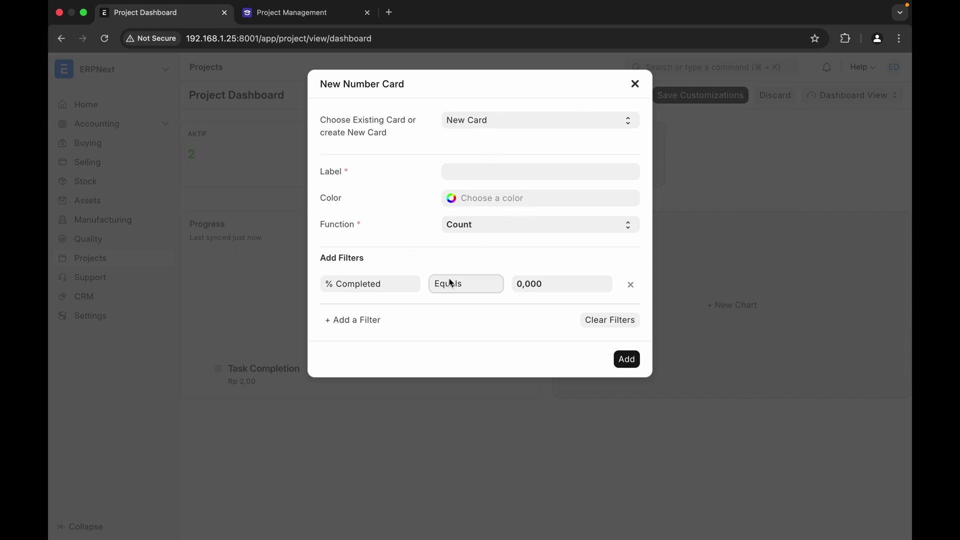
- Switch the filter to Customer with equals, then remove it so no filter remains
left_click(501, 228)
left_click(404, 262)
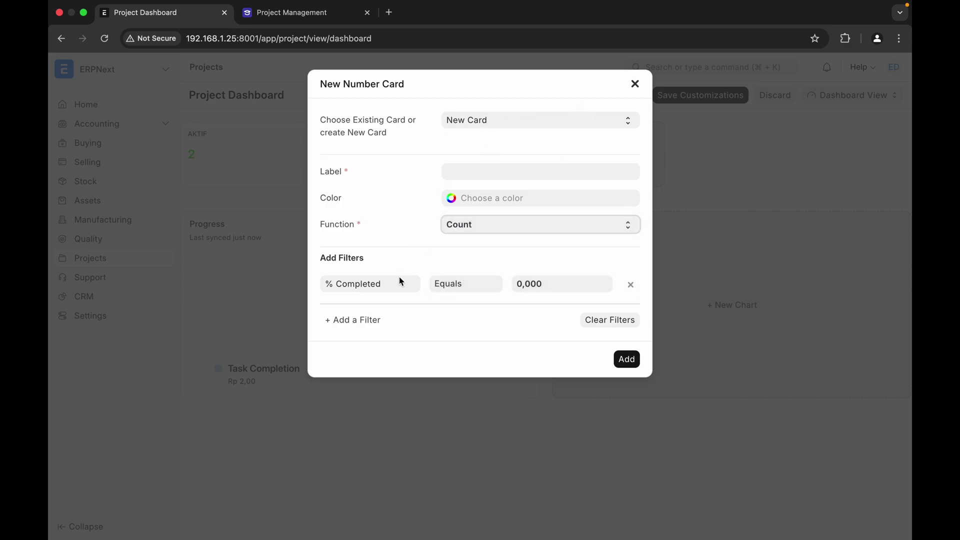
left_click(396, 292)
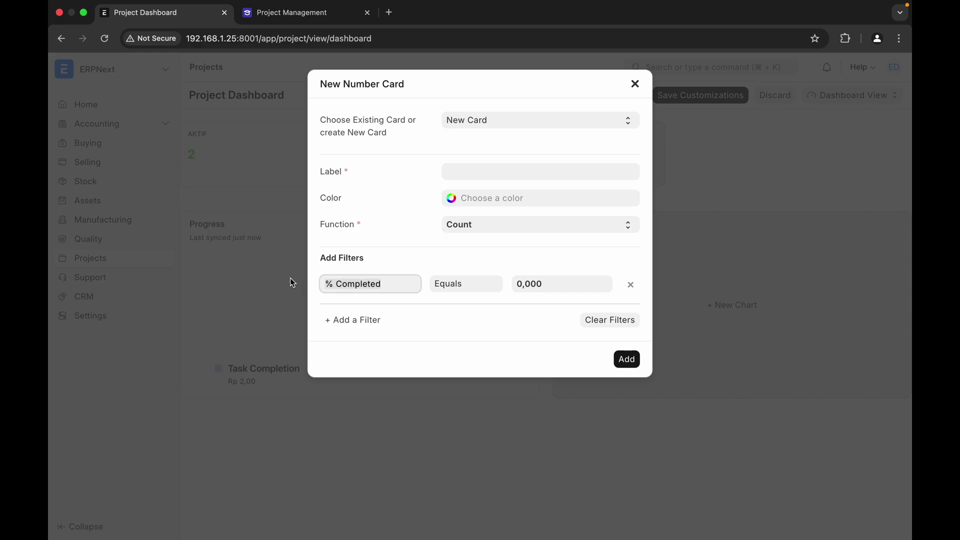
key("BackSpace")
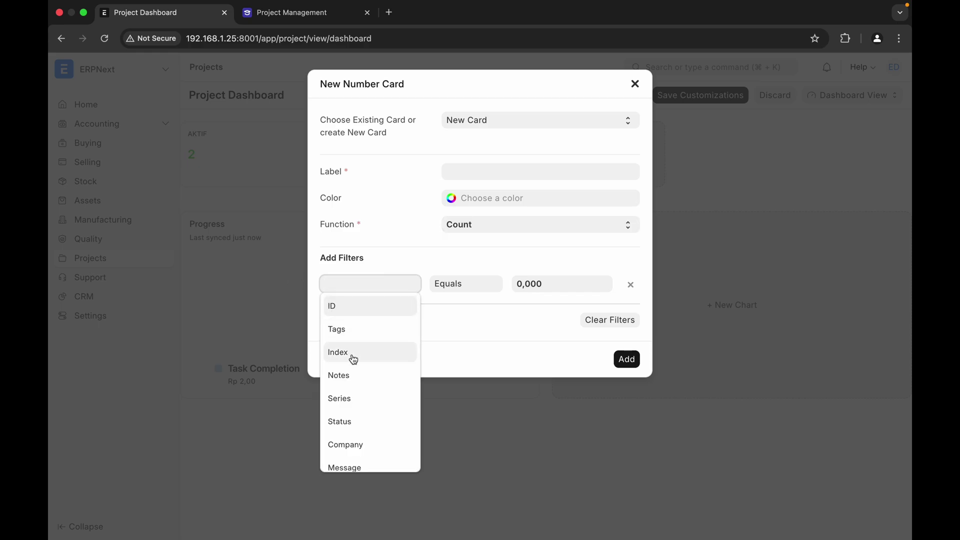
scroll(362, 384, "down", 3)
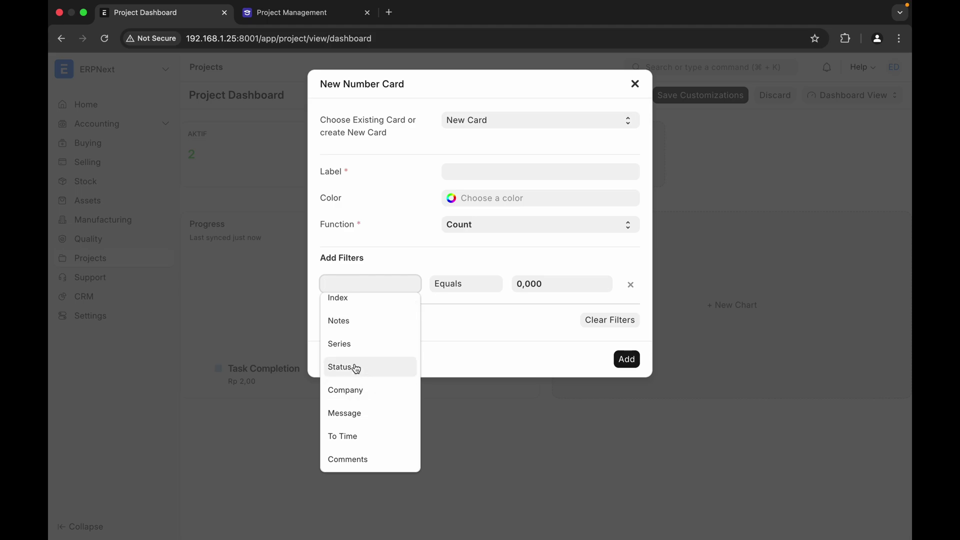
scroll(356, 369, "down", 4)
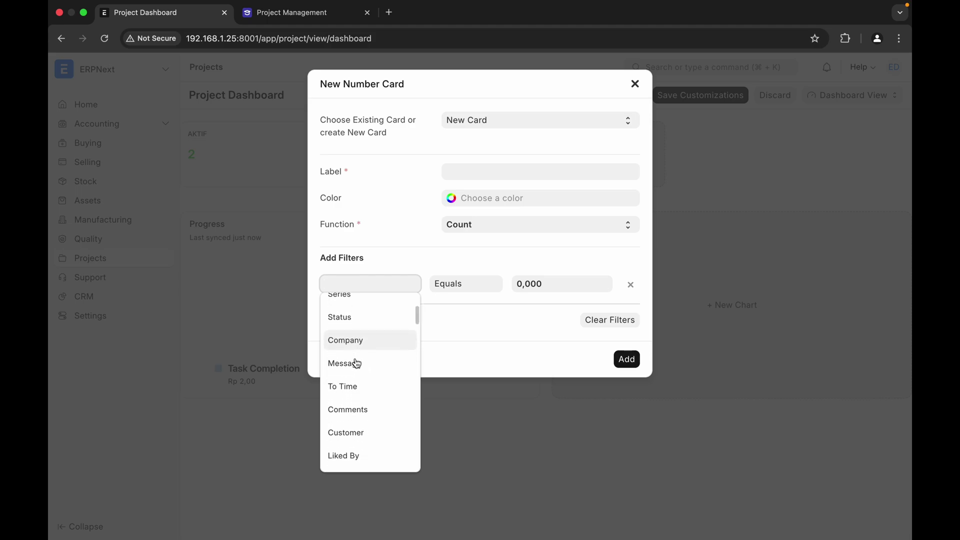
scroll(356, 361, "down", 3)
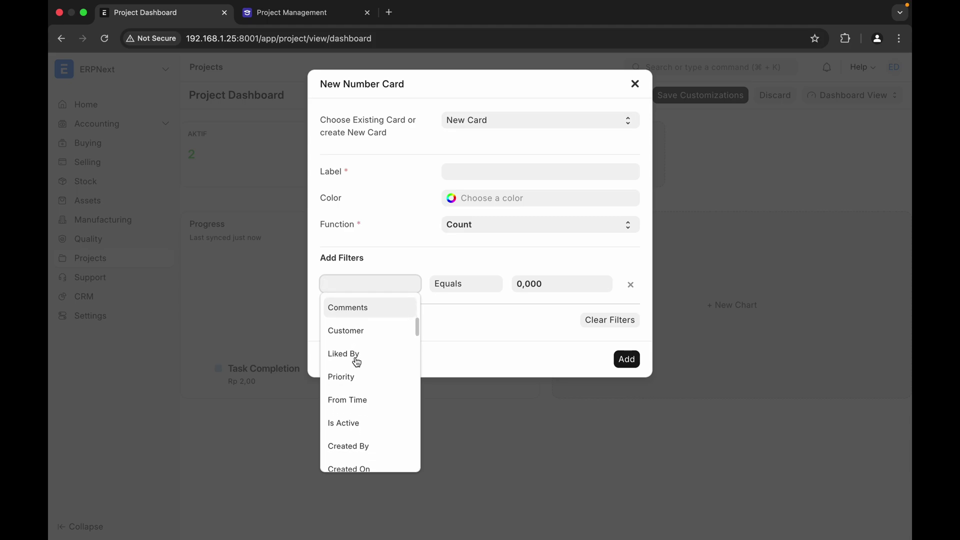
left_click(372, 332)
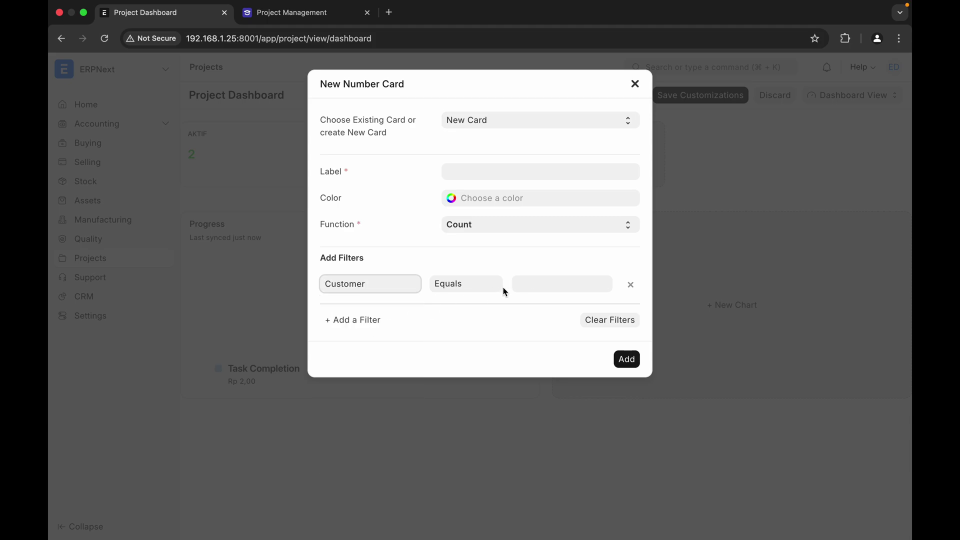
left_click(489, 290)
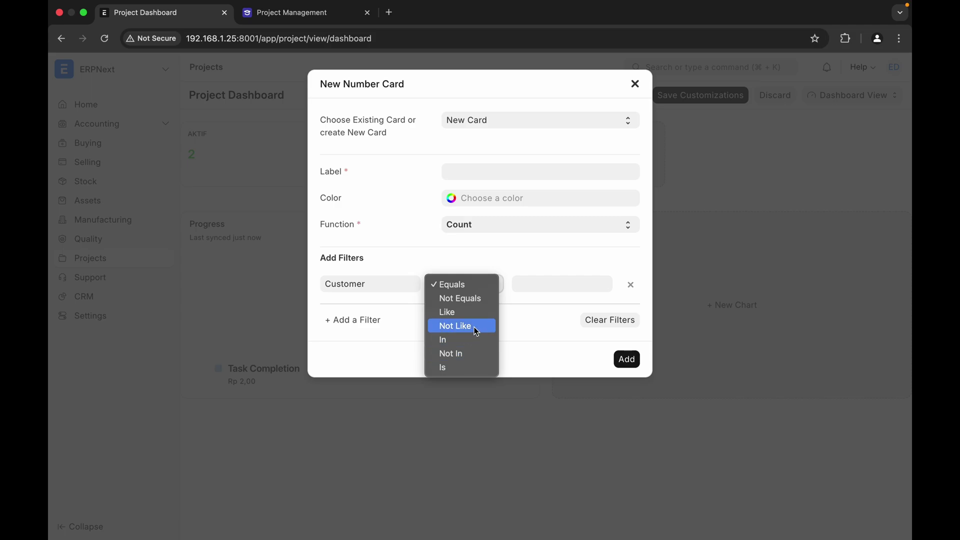
left_click(403, 266)
left_click(630, 286)
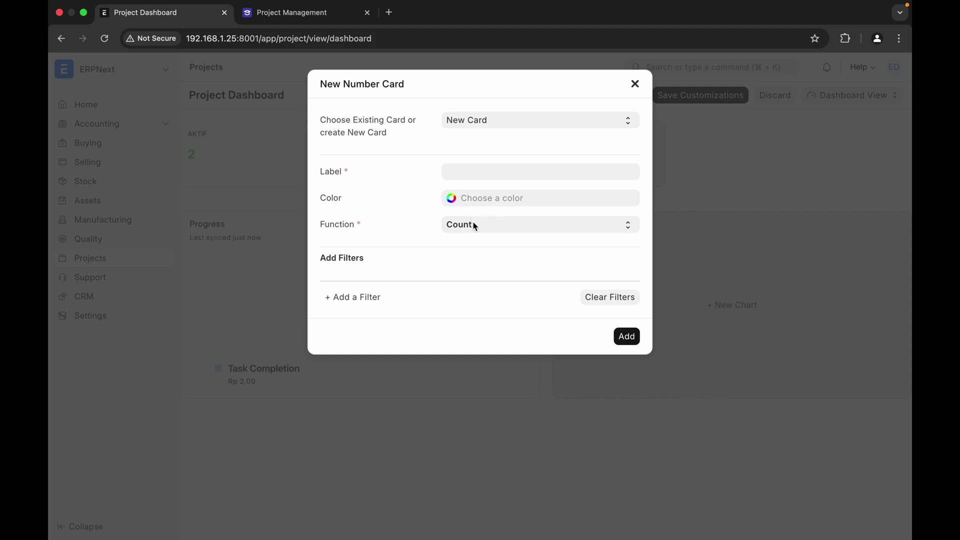
- Label the card 'Jumlah Proyek', add it to the dashboard, and save the customizations
left_click(509, 168)
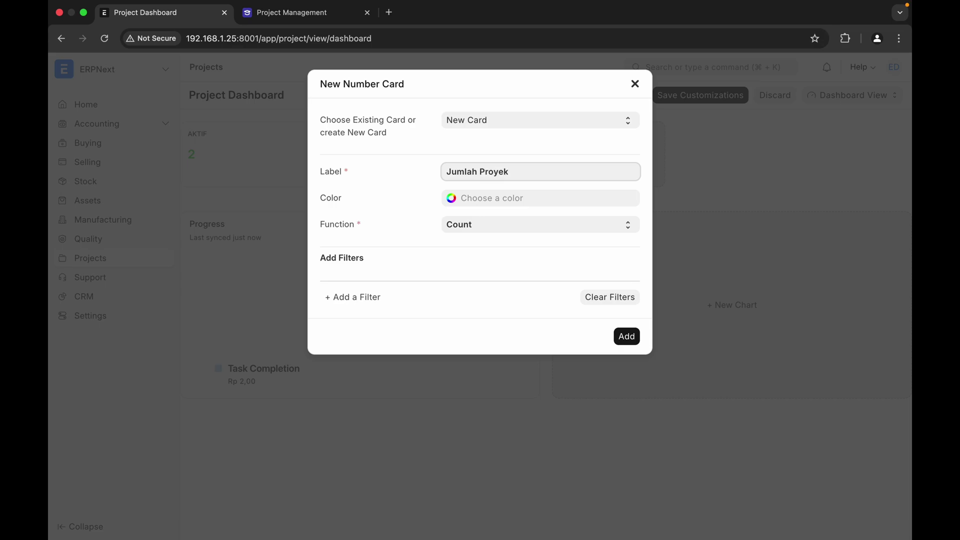
left_click(627, 336)
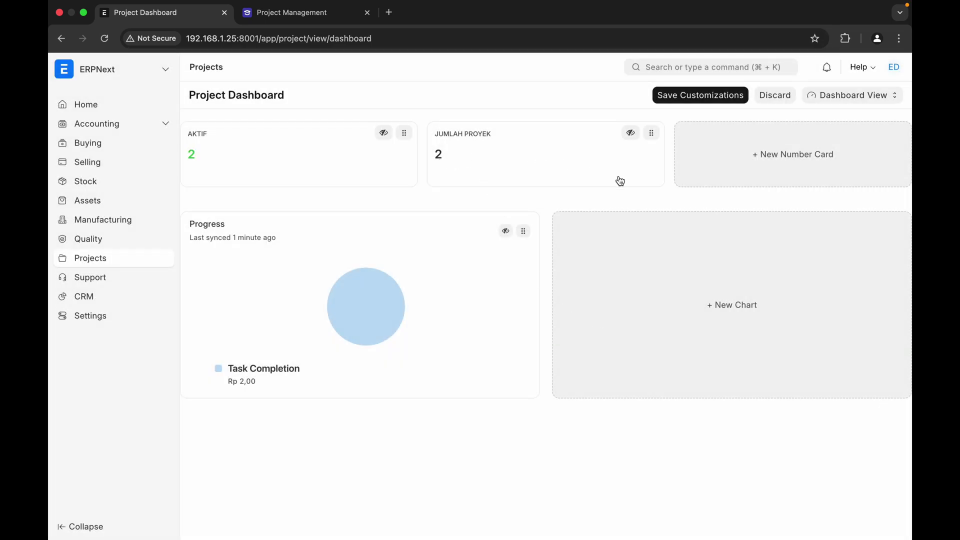
left_click(721, 95)
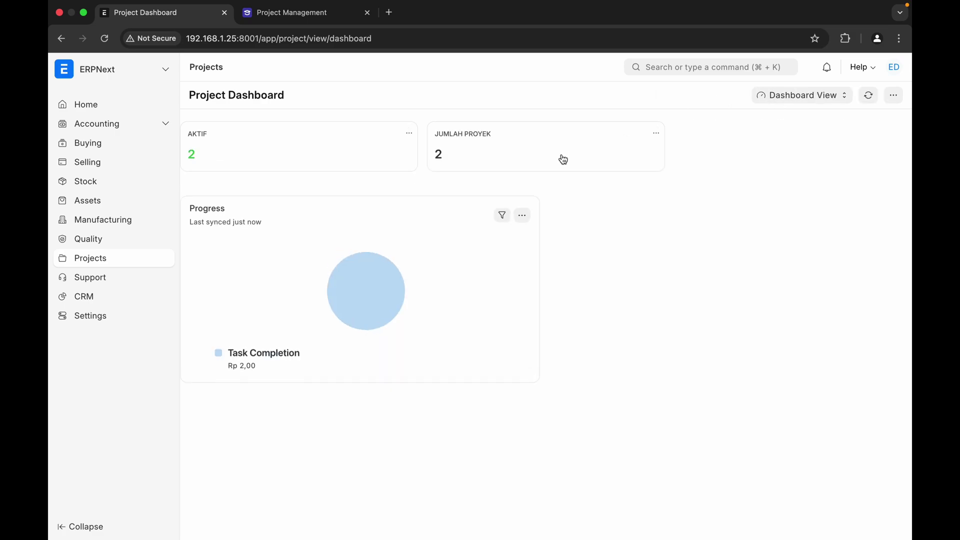
left_click(783, 101)
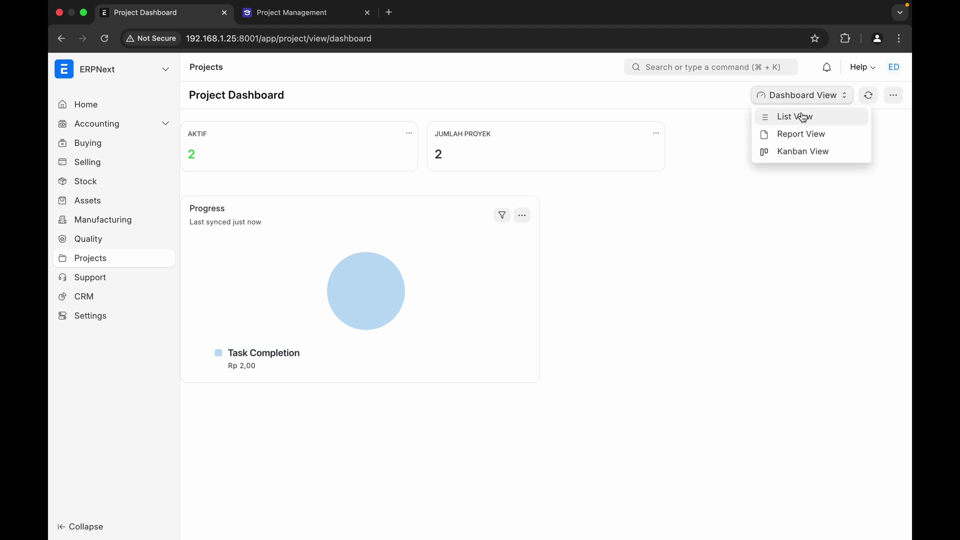
- Switch the project list to Kanban view using the PROJECT STATUS KANBAN board
left_click(807, 153)
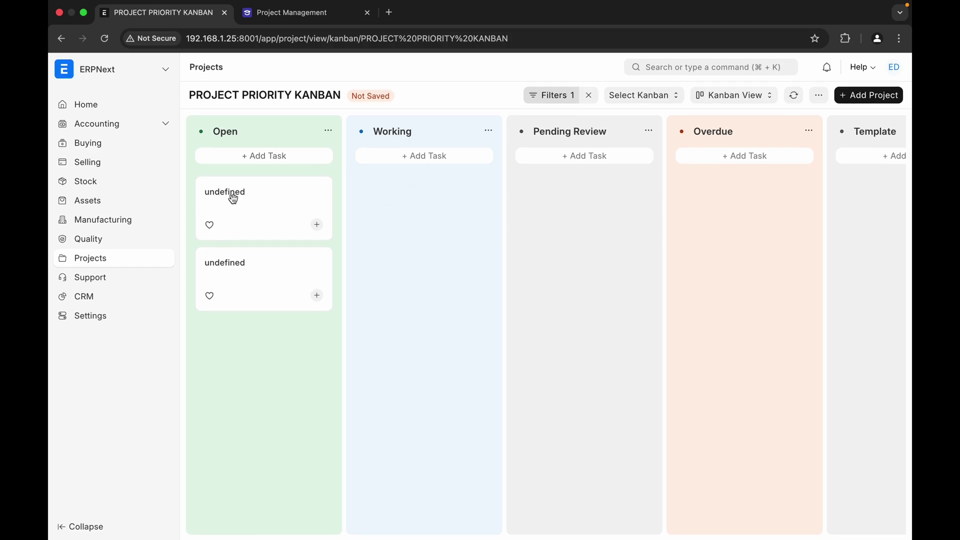
left_click(660, 100)
left_click(656, 116)
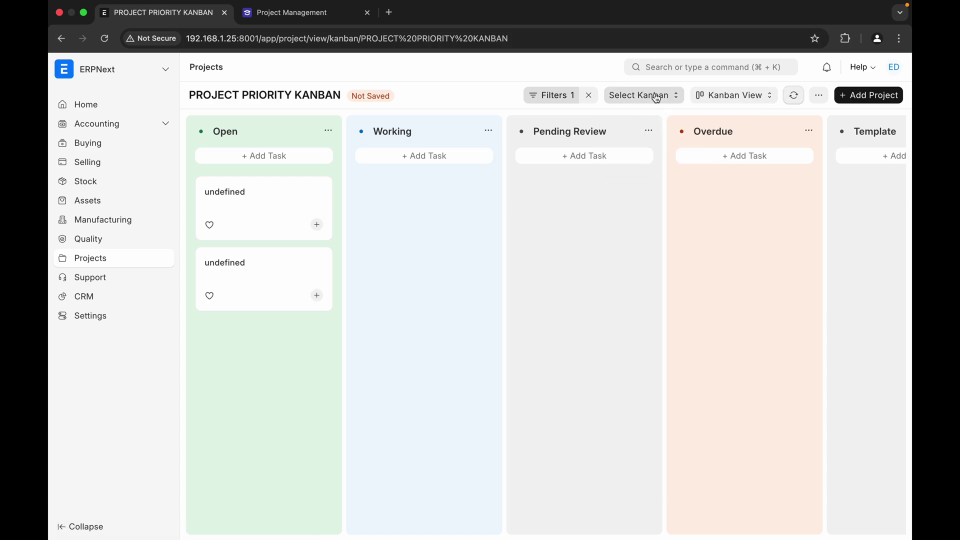
left_click(652, 96)
left_click(636, 134)
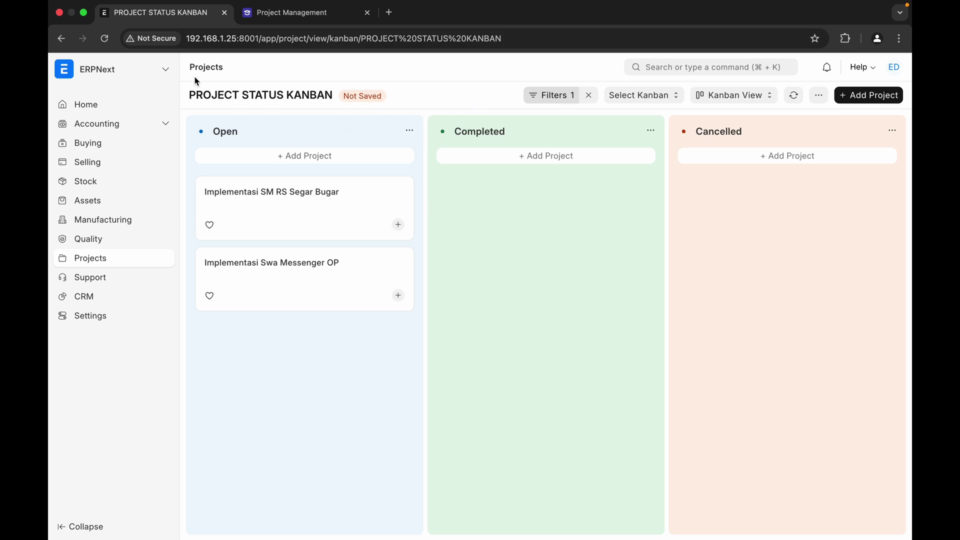
- Open project PROJ-0002 (Implementasi SM RS Segar Bugar) and view its linked expense claims
left_click(208, 71)
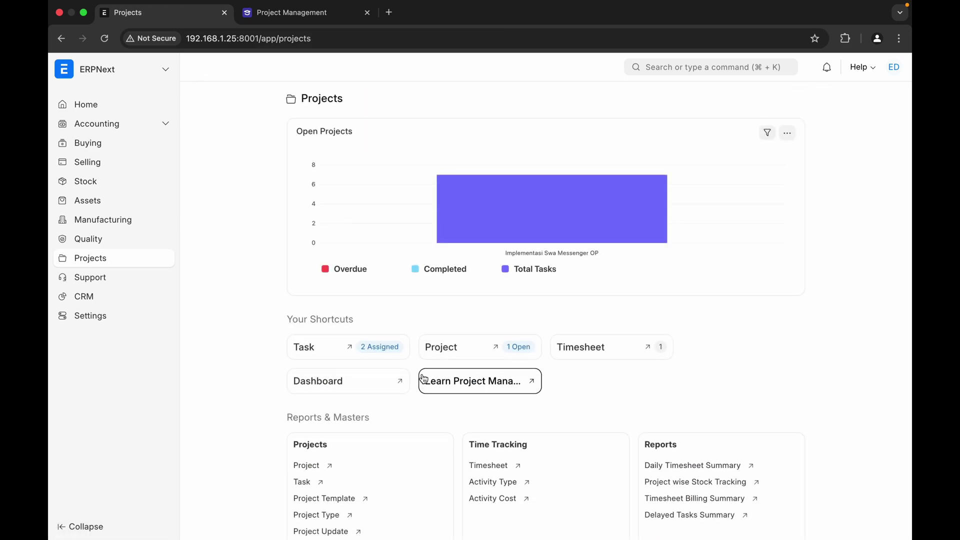
scroll(430, 461, "down", 2)
scroll(430, 461, "down", 3)
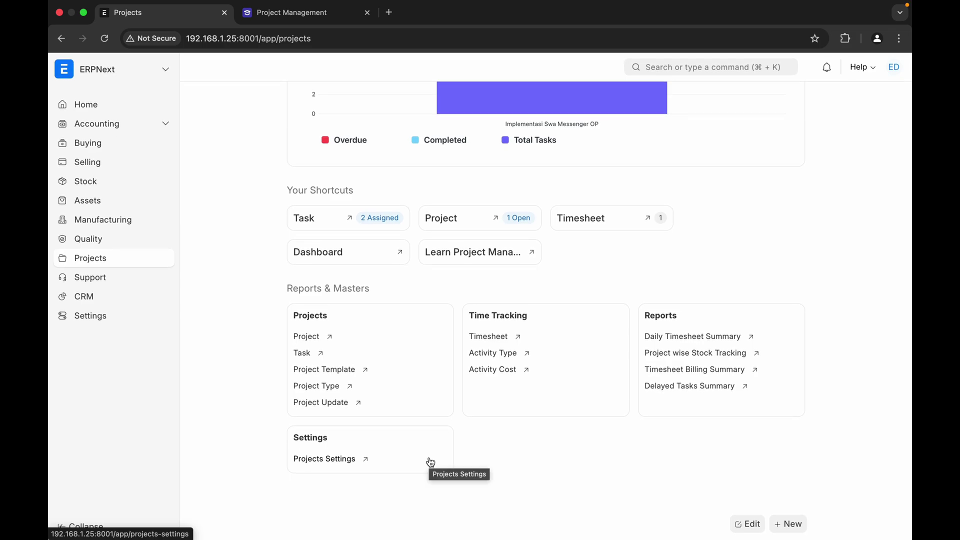
scroll(443, 353, "up", 3)
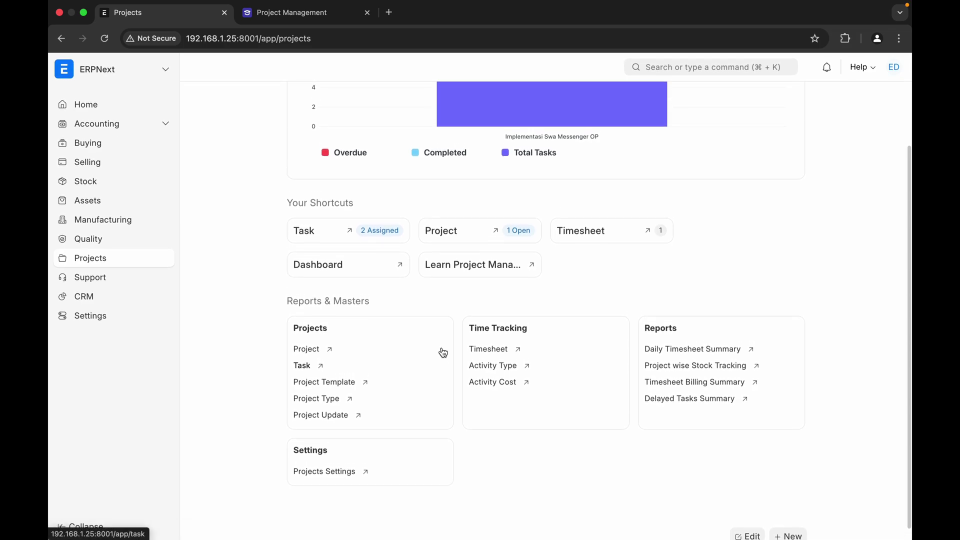
scroll(443, 353, "up", 3)
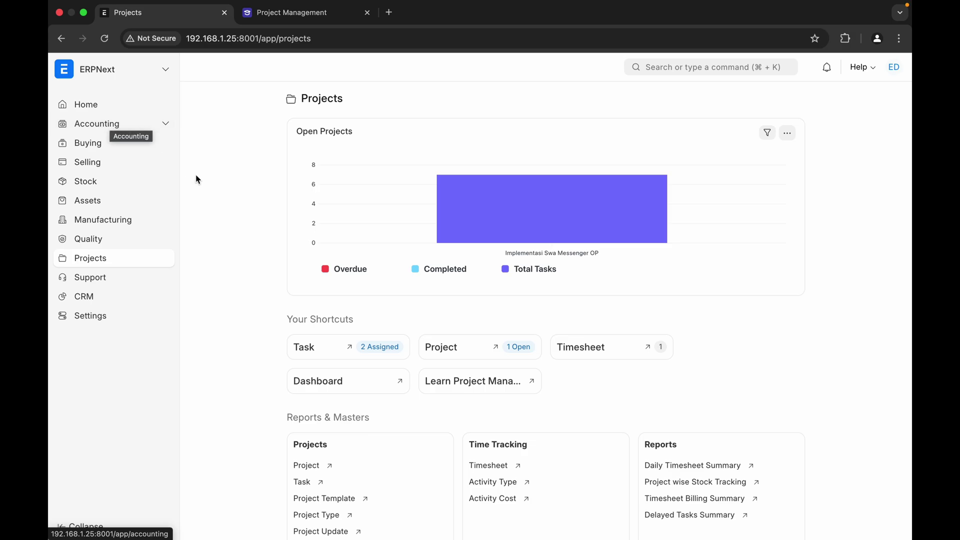
scroll(419, 426, "down", 3)
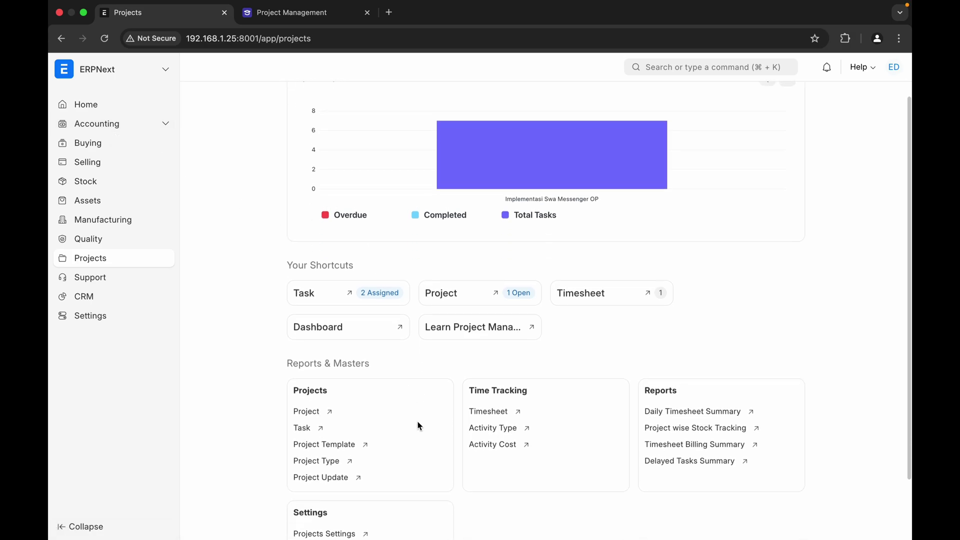
left_click(315, 376)
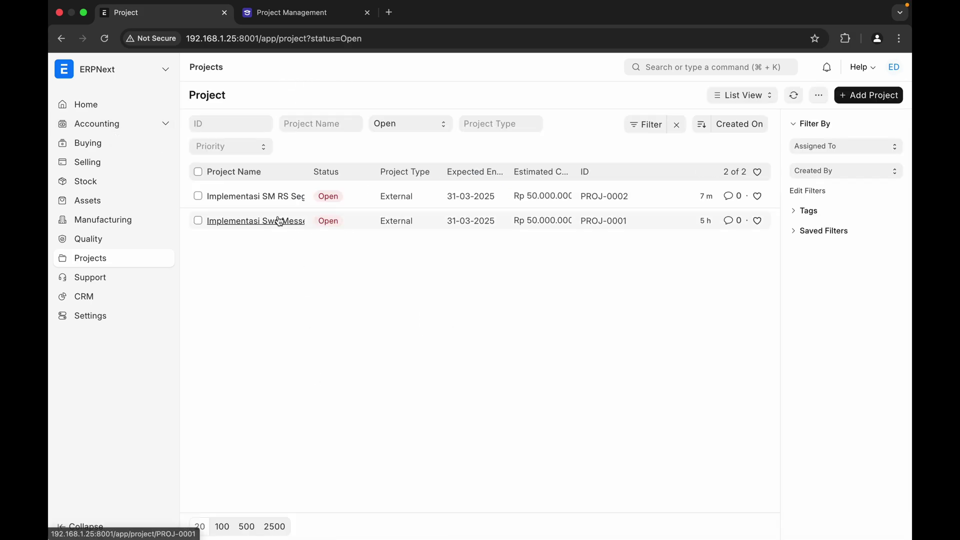
left_click(257, 199)
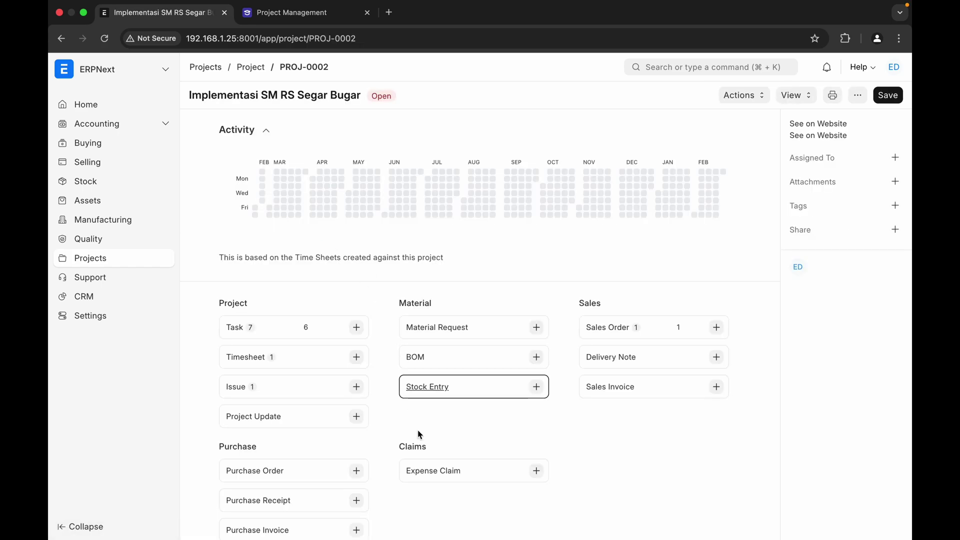
left_click(431, 472)
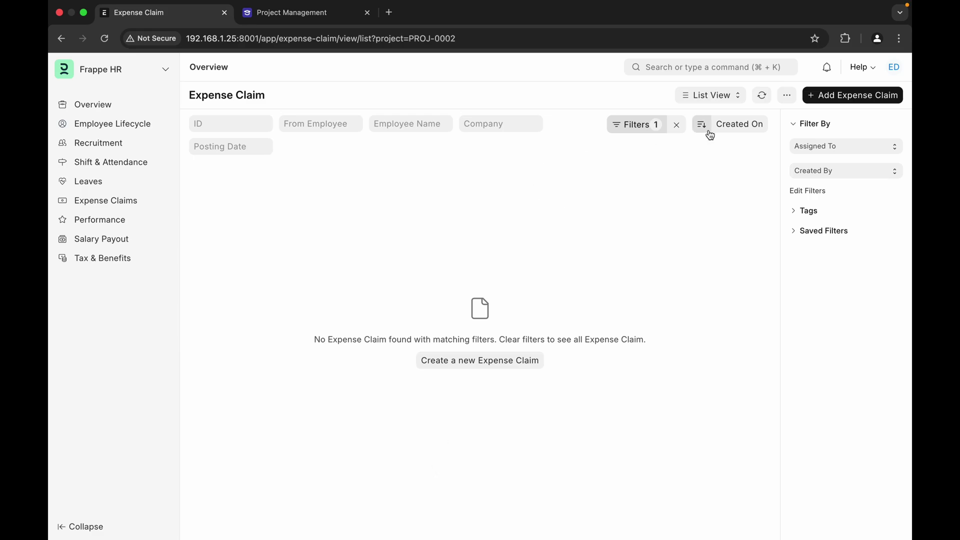
- Draft a PROJ-0002 expense claim, browsing expense types, Accounting and More Info, without saving
left_click(827, 95)
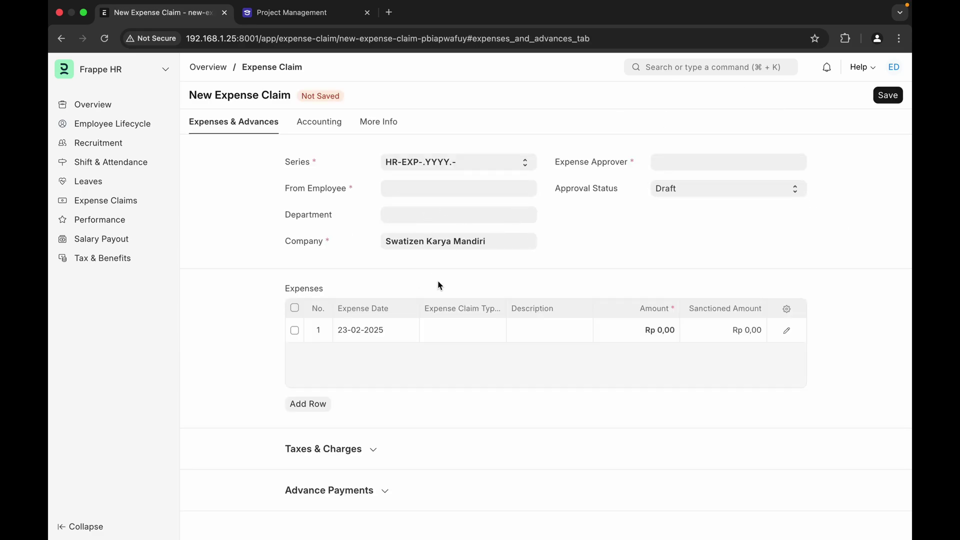
left_click(439, 333)
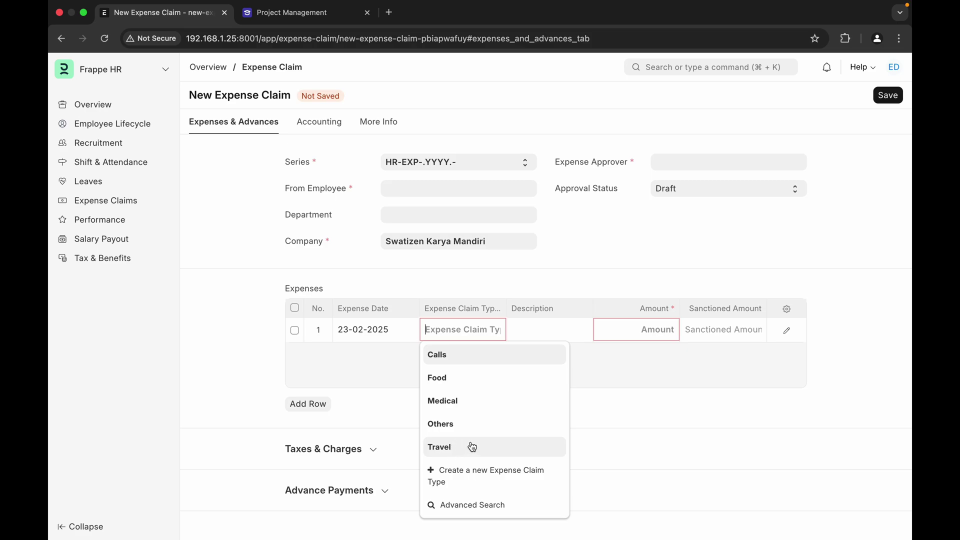
left_click(623, 428)
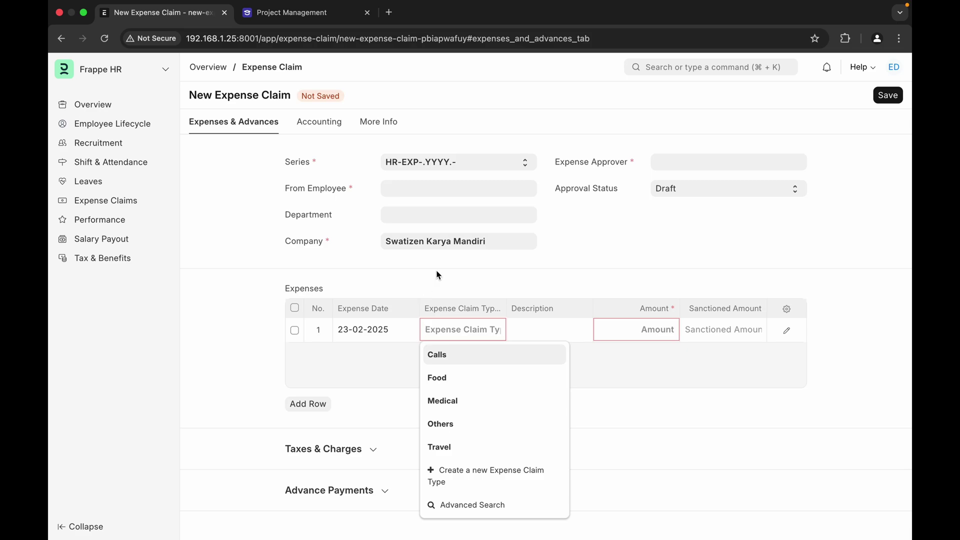
left_click(401, 289)
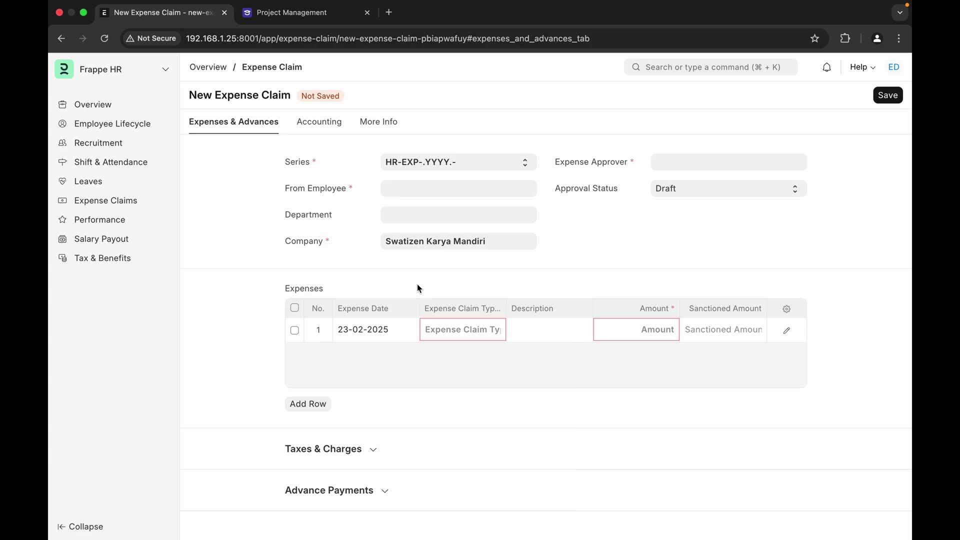
left_click(330, 129)
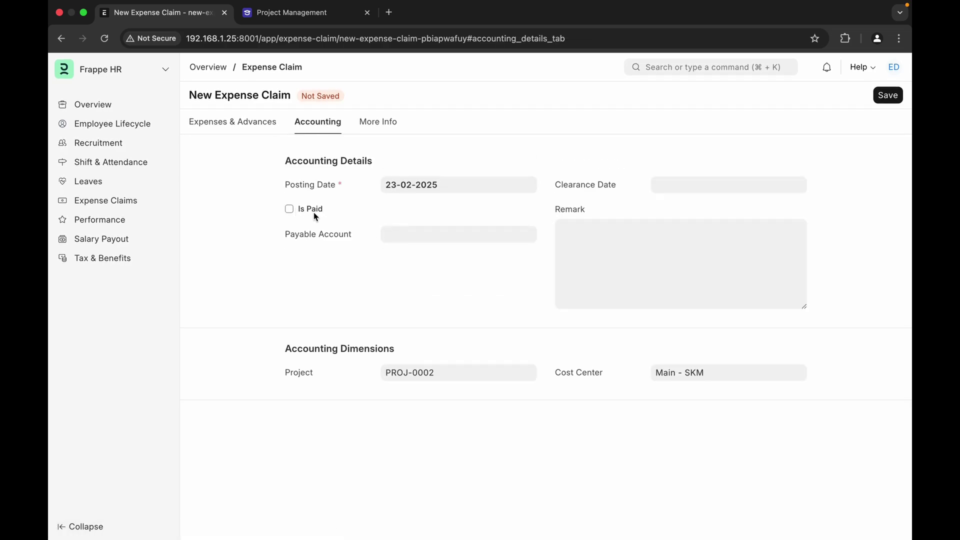
left_click(381, 130)
left_click(257, 128)
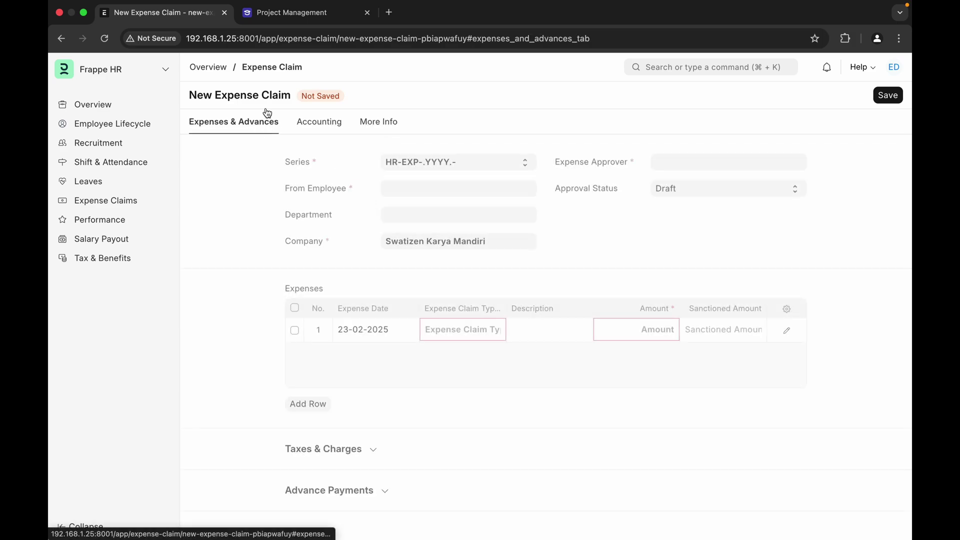
left_click(274, 69)
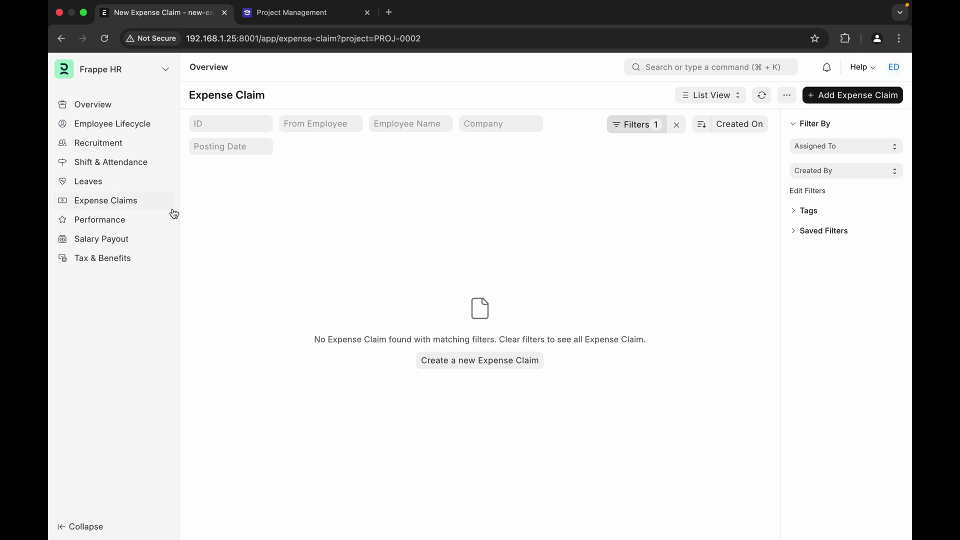
- Switch to ERPNext and reopen Implementasi SM RS Segar Bugar from the Projects list
left_click(94, 71)
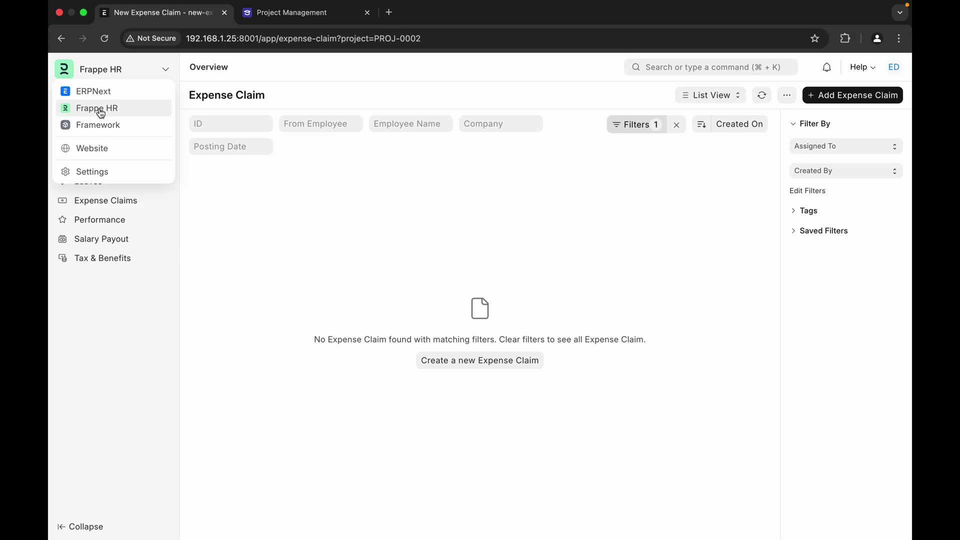
left_click(102, 92)
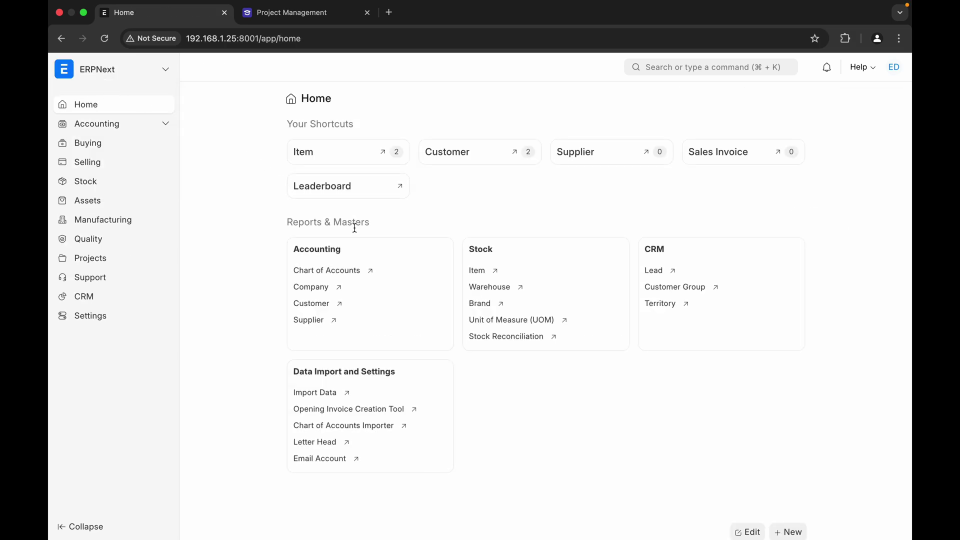
left_click(90, 259)
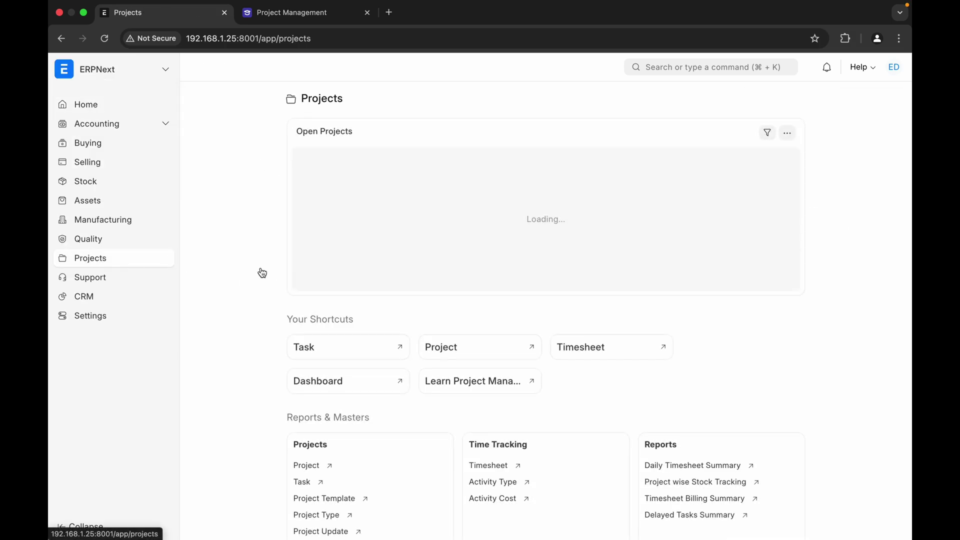
mouse_move(477, 246)
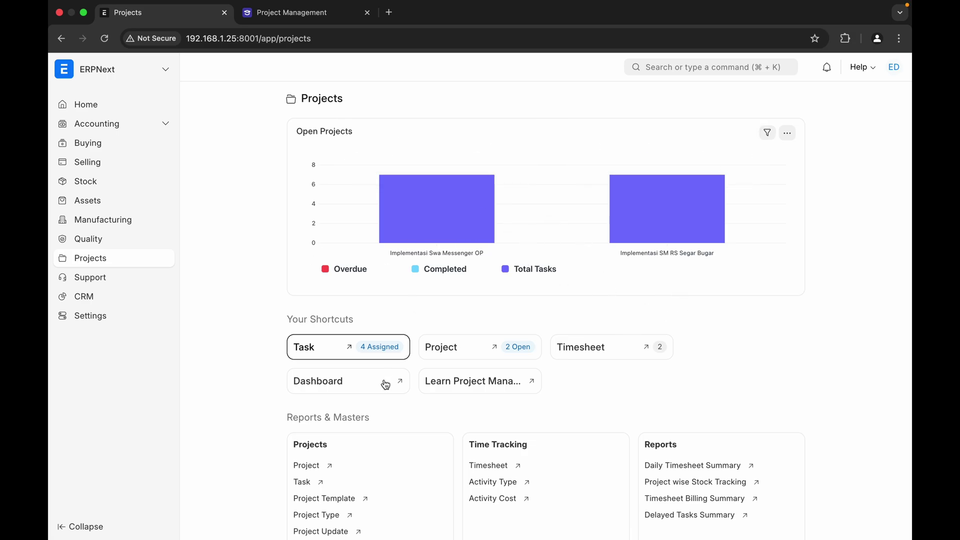
left_click(310, 469)
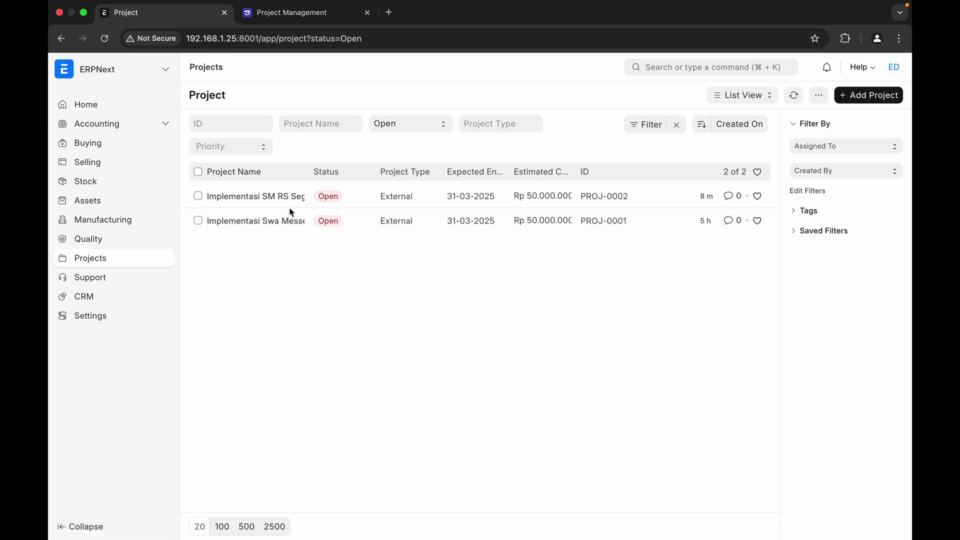
left_click(270, 207)
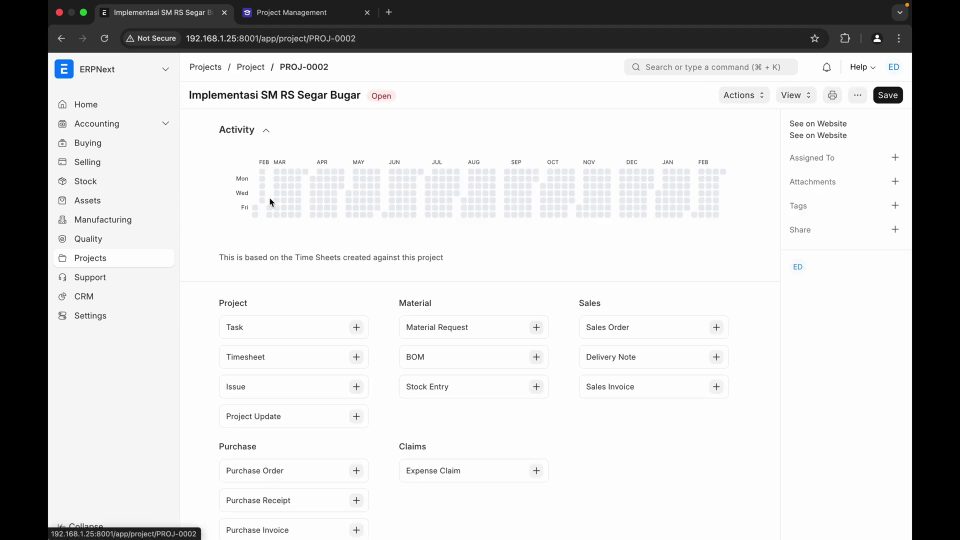
- Show PROJ-0002's tasks as a Gantt chart and open the Persiapan Infrastruktur task
left_click(787, 98)
left_click(792, 118)
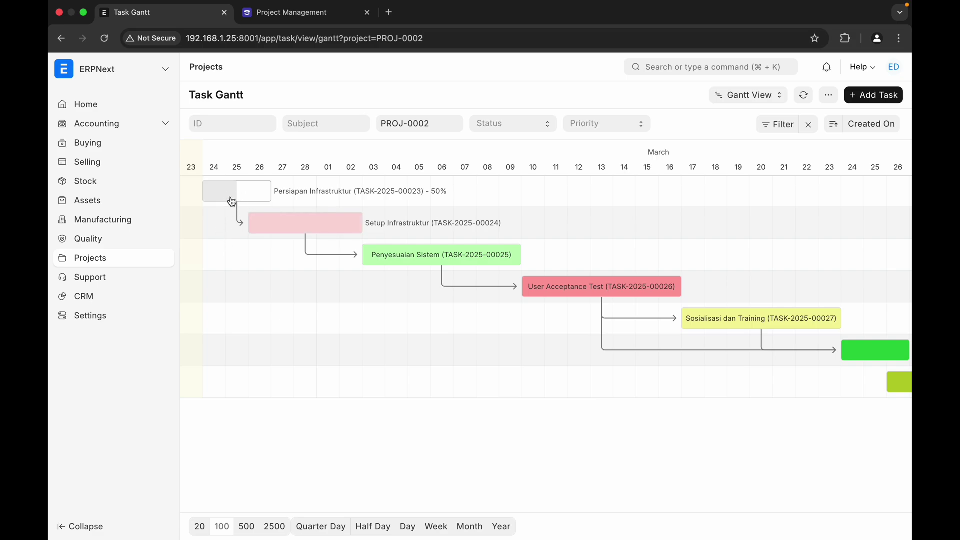
left_click(256, 192)
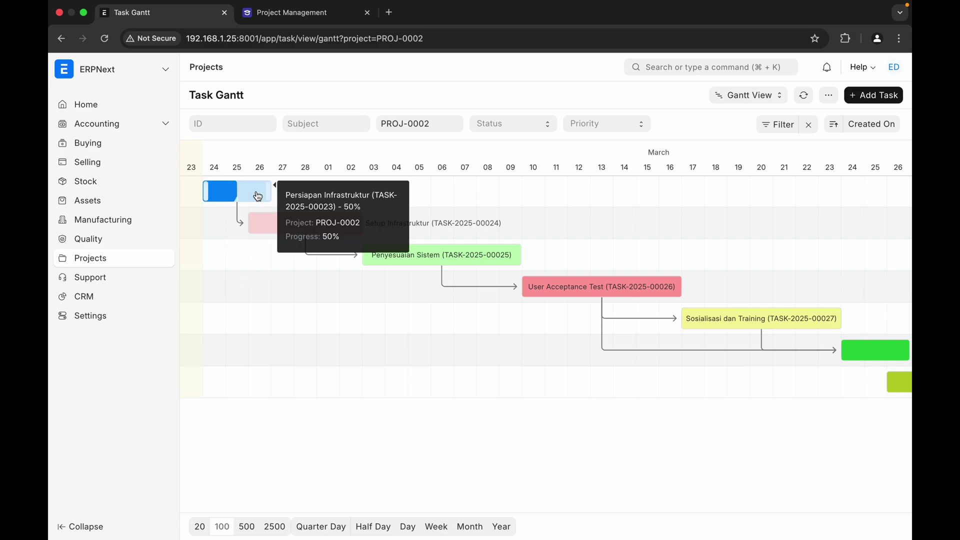
left_click(308, 196)
scroll(569, 410, "down", 2)
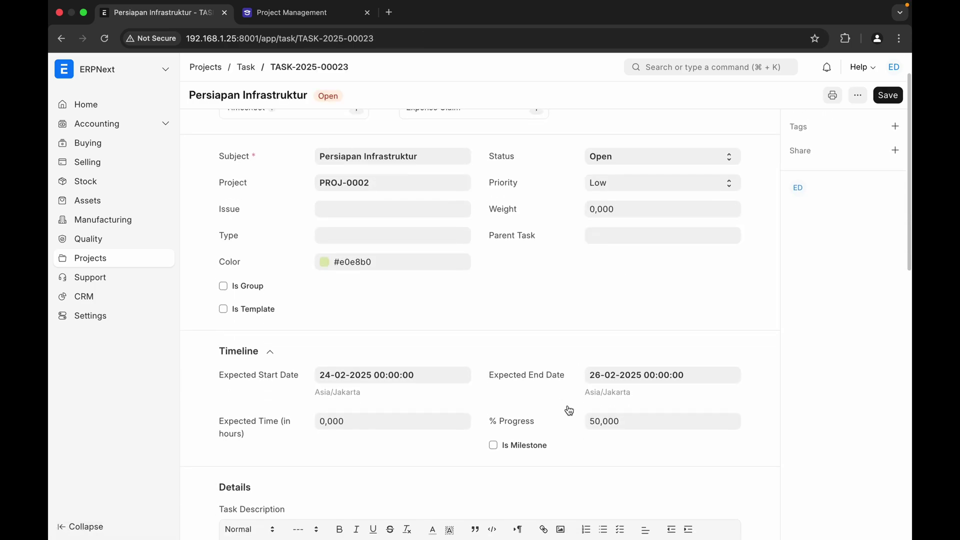
- Attempt saving its progress as 100, dismiss the outdated-document error, and return to the Gantt
left_click(623, 419)
double_click(668, 424)
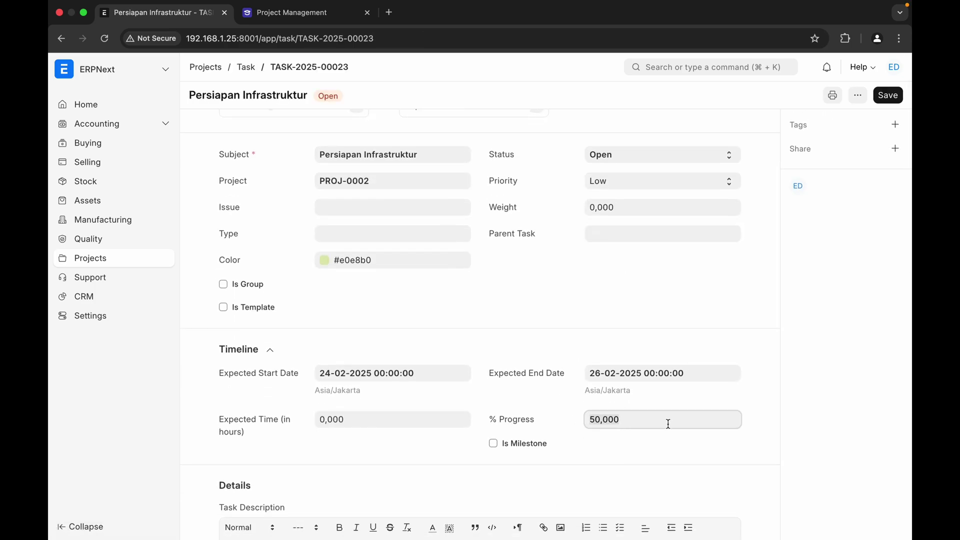
type("100")
left_click(886, 95)
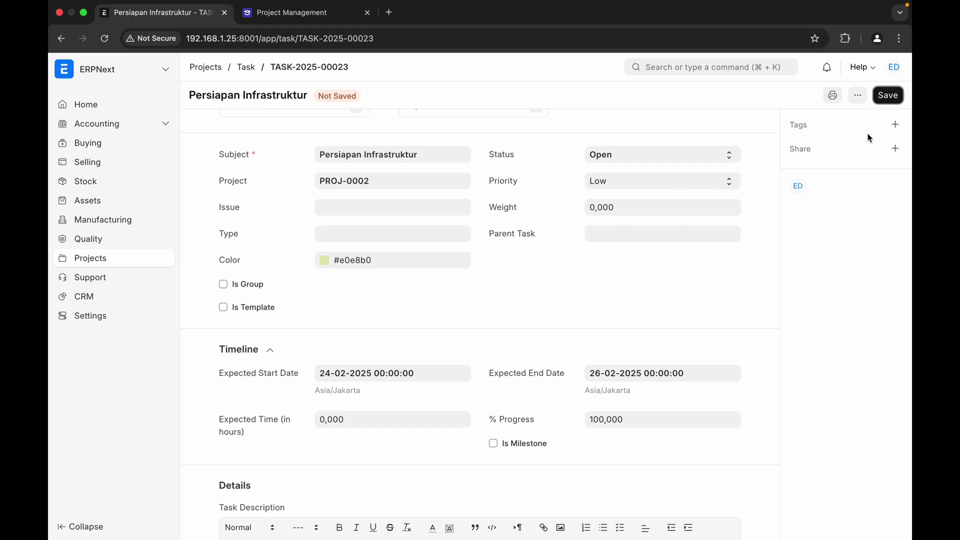
left_click(887, 98)
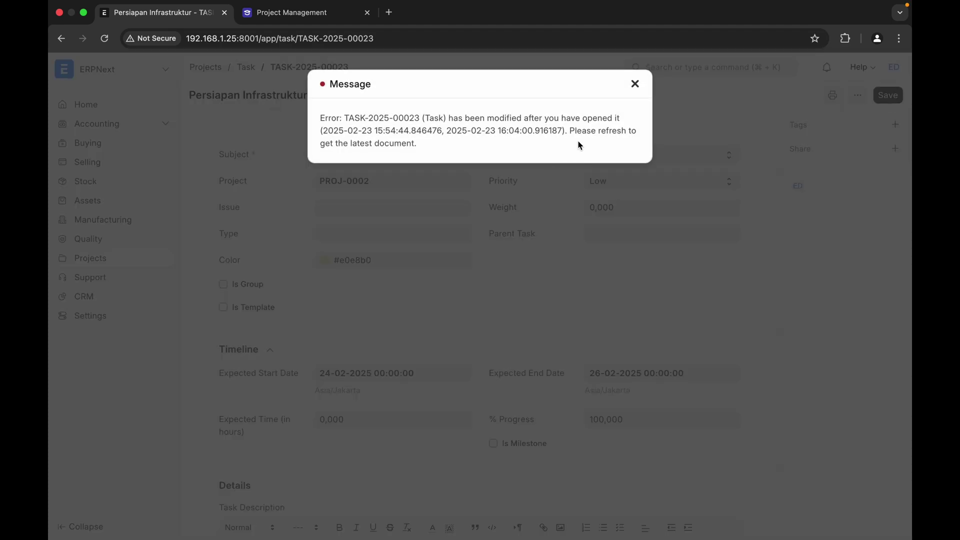
left_click(635, 84)
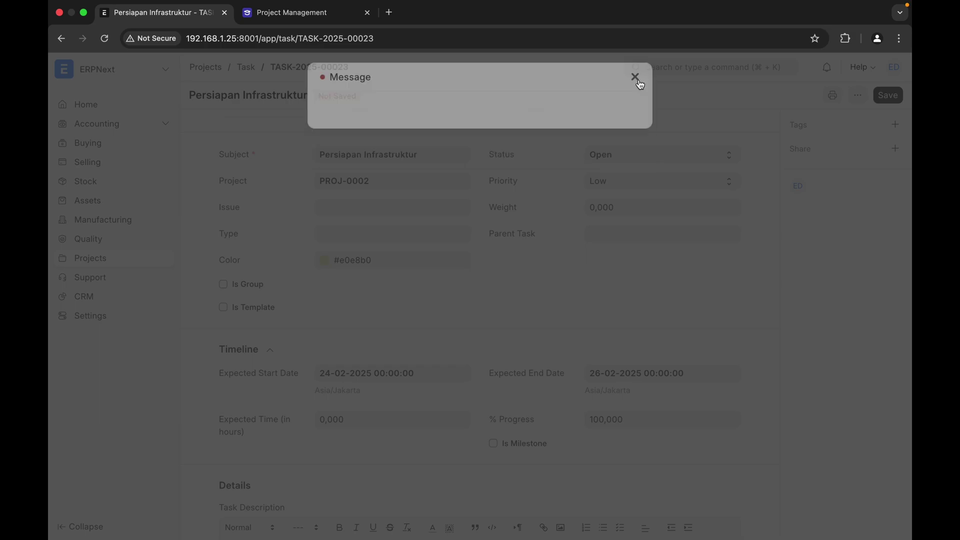
left_click(240, 71)
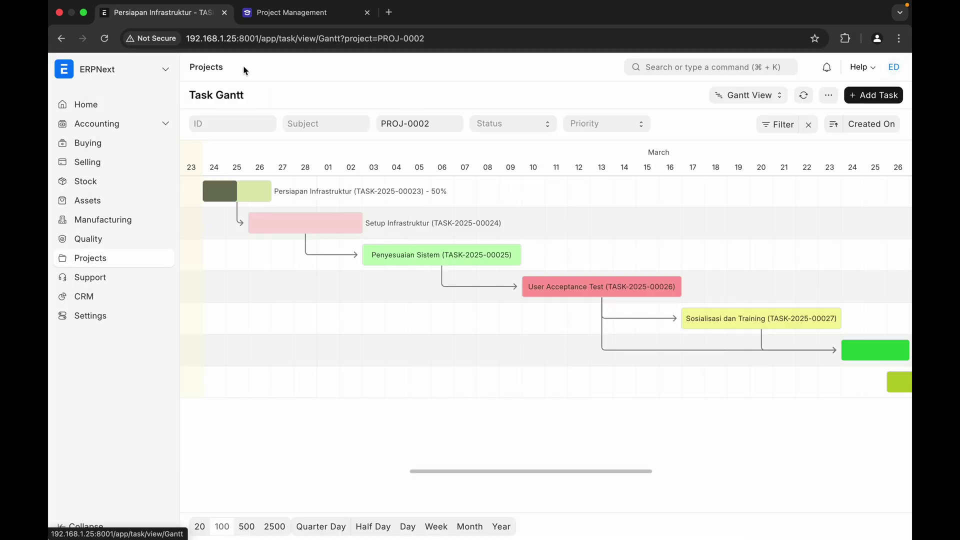
- Reload the Gantt chart, reorder tasks, and reopen Persiapan Infrastruktur (TASK-2025-00023)
left_click(245, 200)
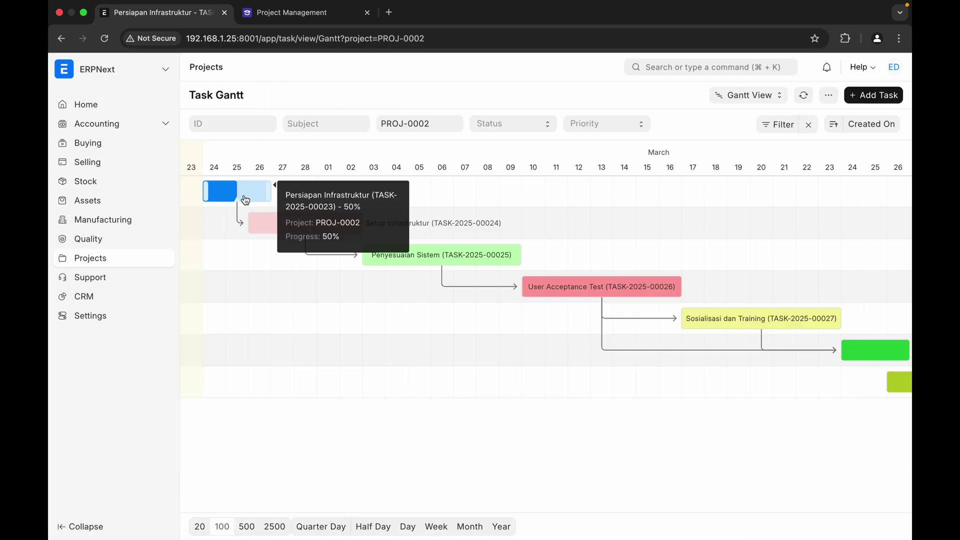
left_click(302, 196)
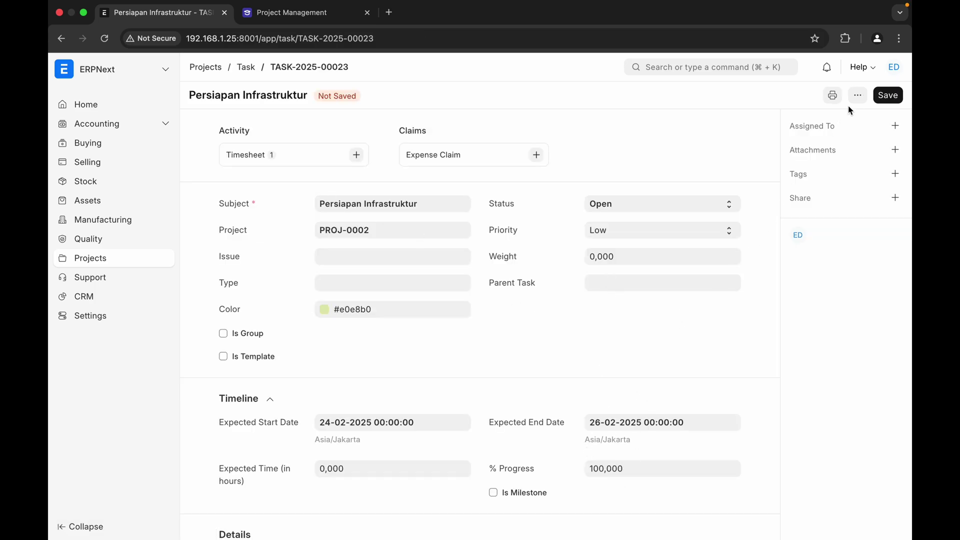
left_click(246, 67)
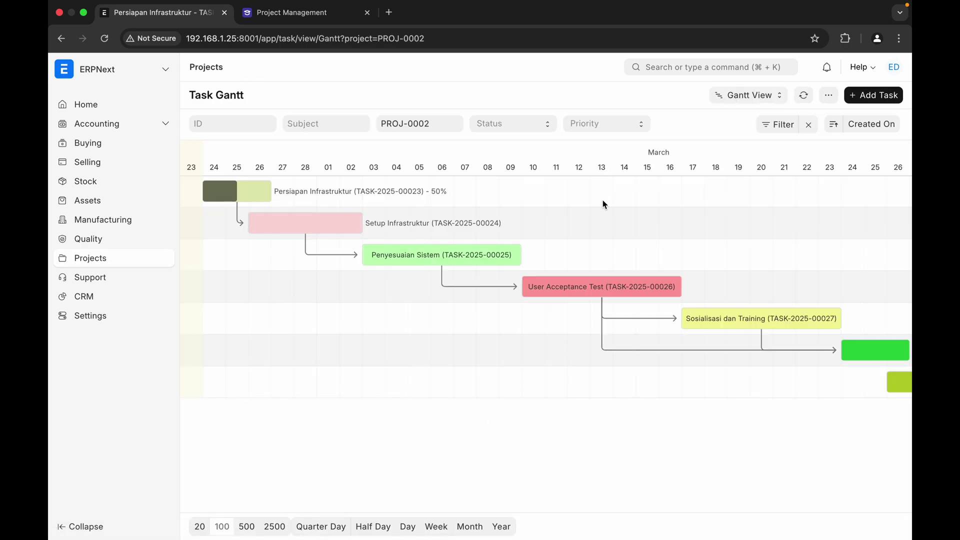
left_click(803, 95)
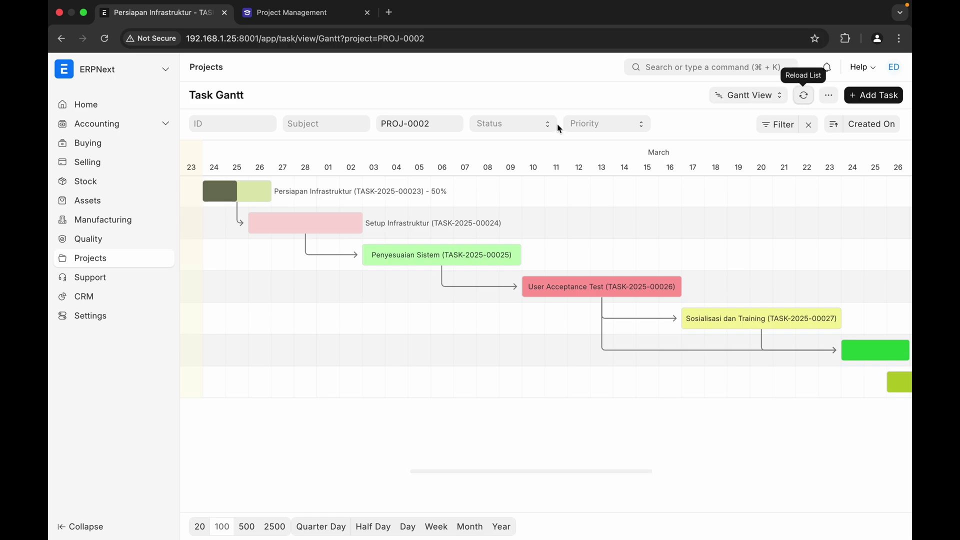
left_click(110, 43)
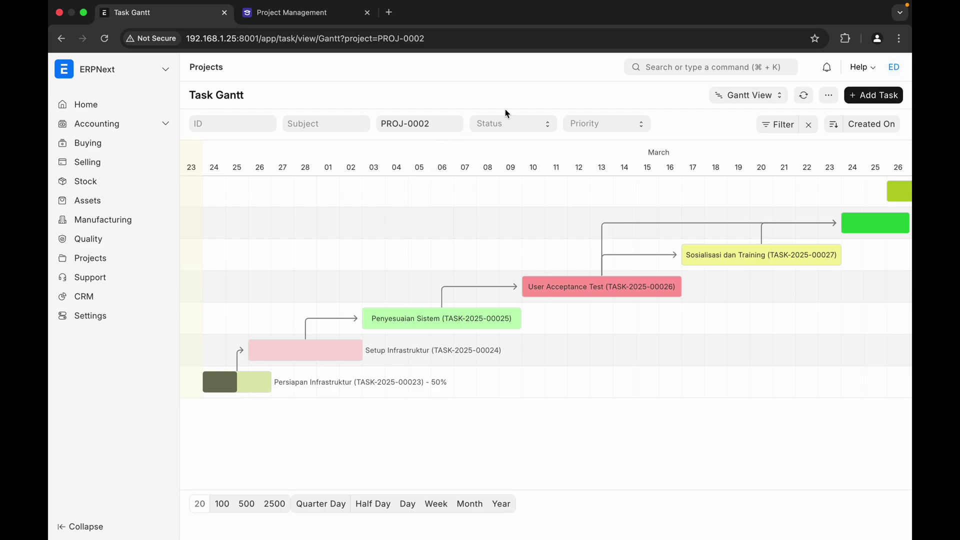
left_click(831, 131)
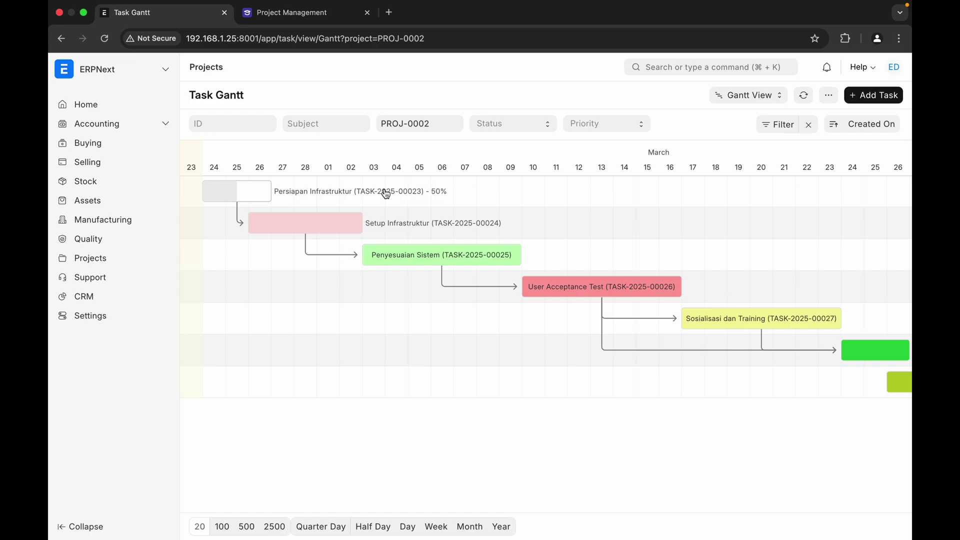
left_click(339, 198)
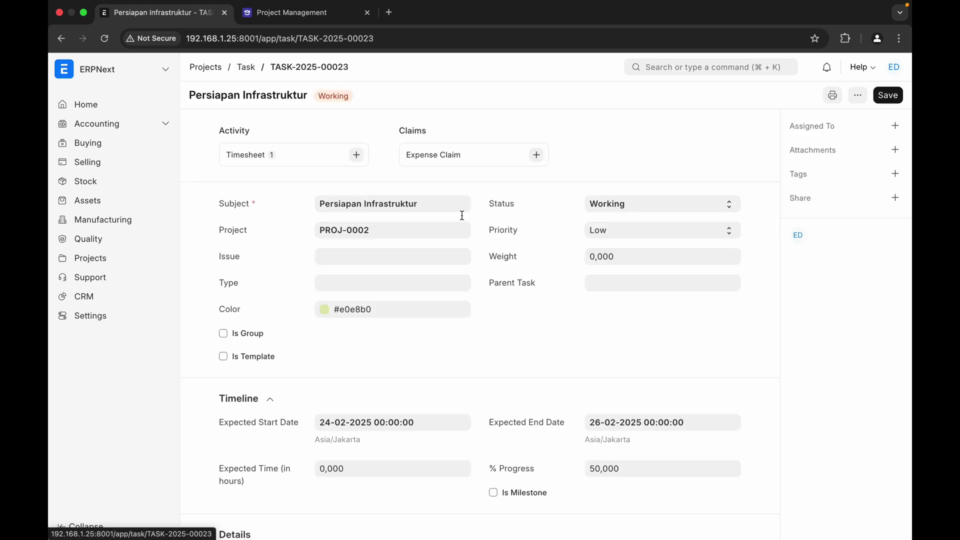
- Change its % Progress from 50 to 100, save, and return to the Gantt chart
left_click(632, 466)
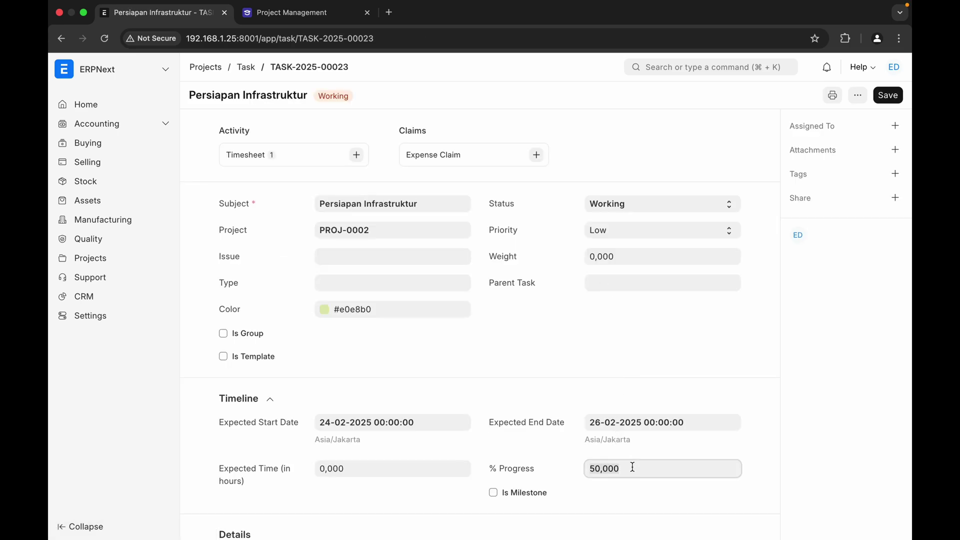
left_click(632, 465)
left_click_drag(632, 466, 572, 461)
type("1")
key("BackSpace")
key("BackSpace")
type("00")
left_click(665, 504)
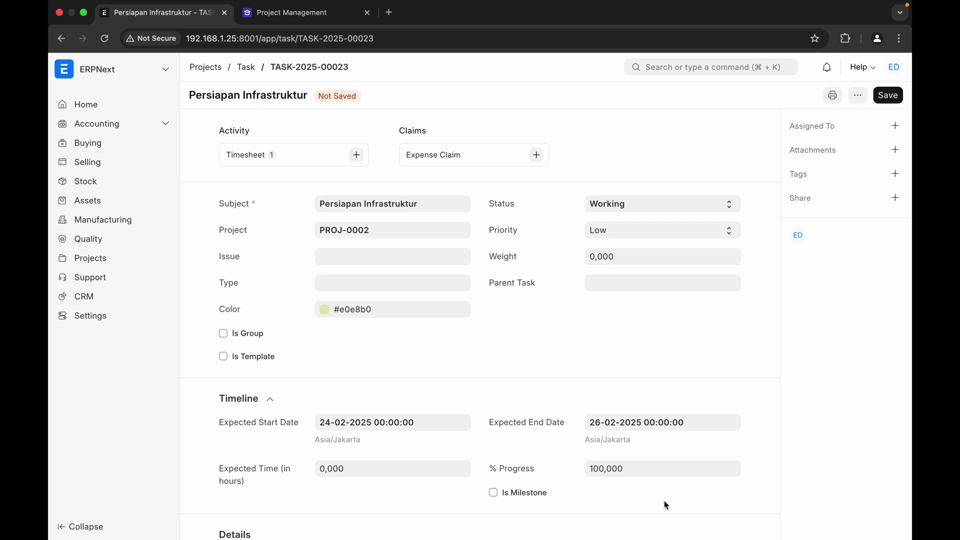
scroll(665, 504, "down", 3)
scroll(664, 504, "up", 3)
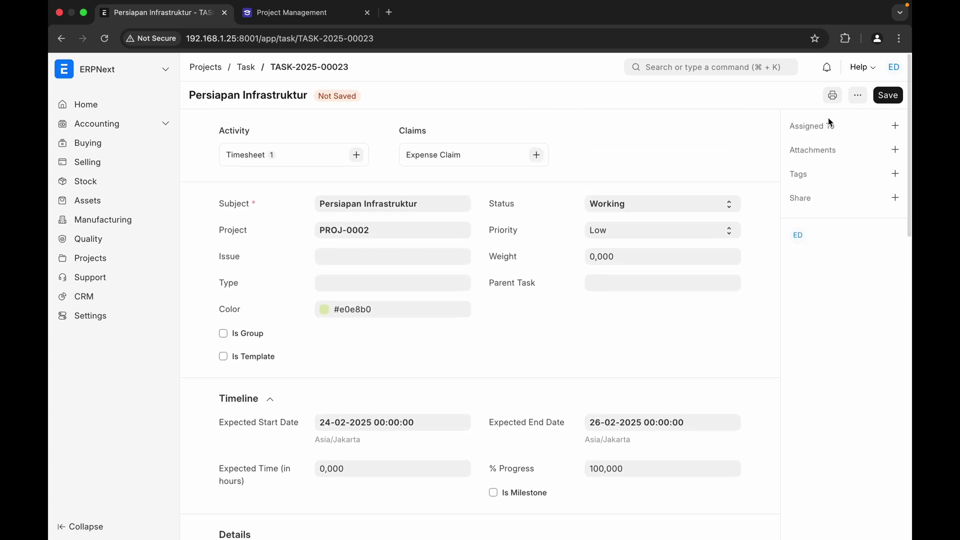
left_click(890, 97)
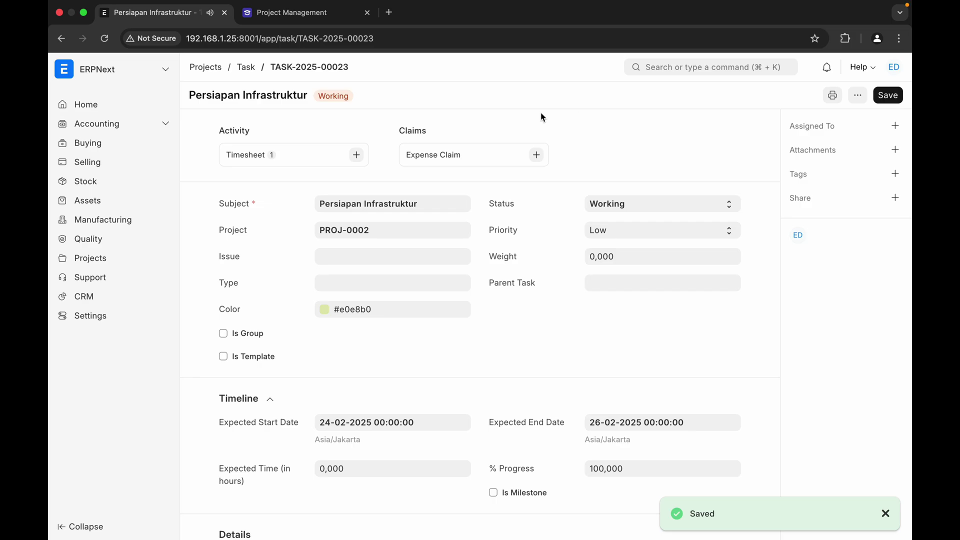
left_click(246, 67)
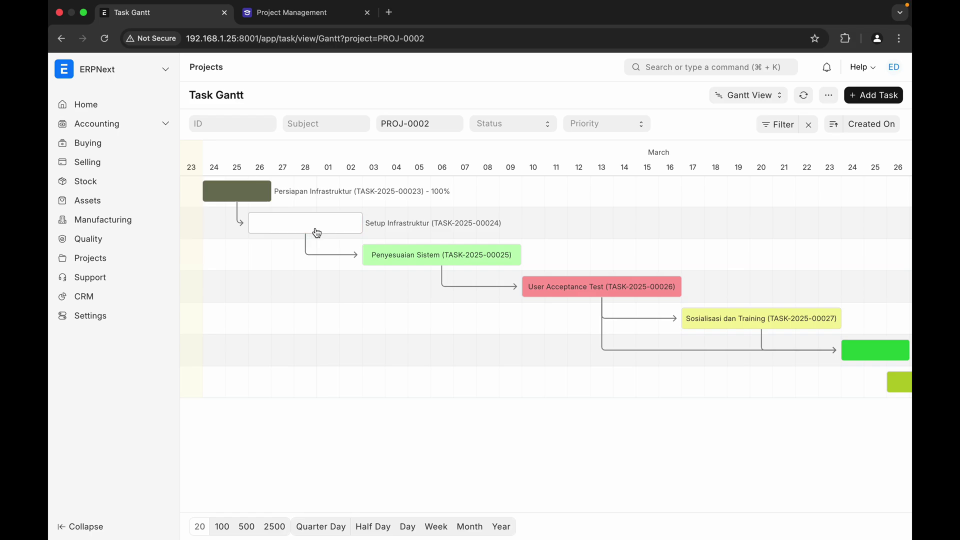
- Set Setup Infrastruktur's % Progress to 75, save it, and check the Gantt chart
double_click(331, 223)
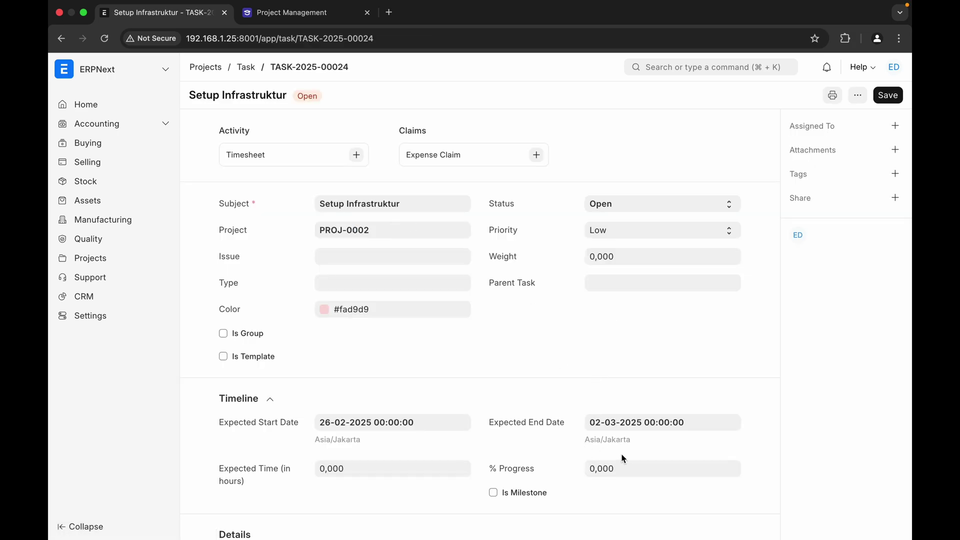
left_click(628, 472)
key("BackSpace")
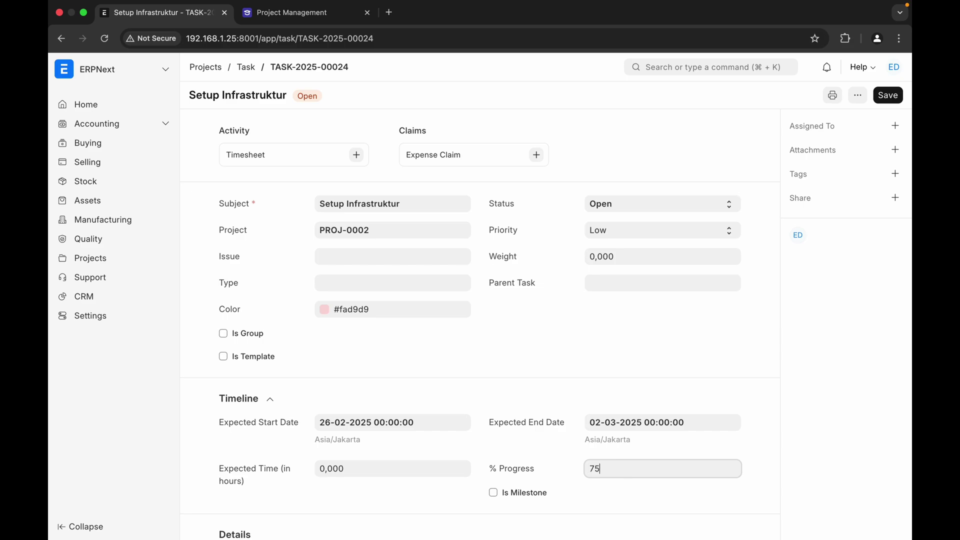
left_click(889, 97)
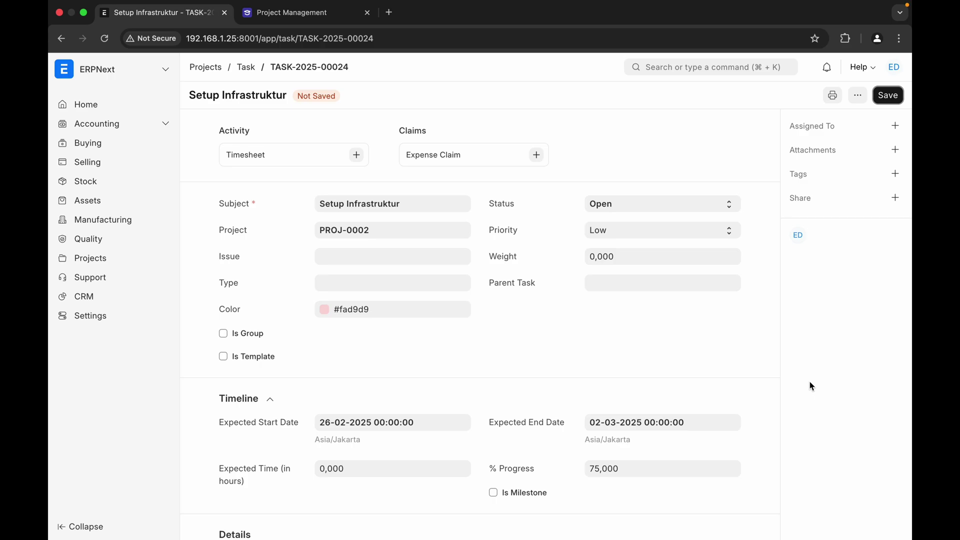
left_click(885, 100)
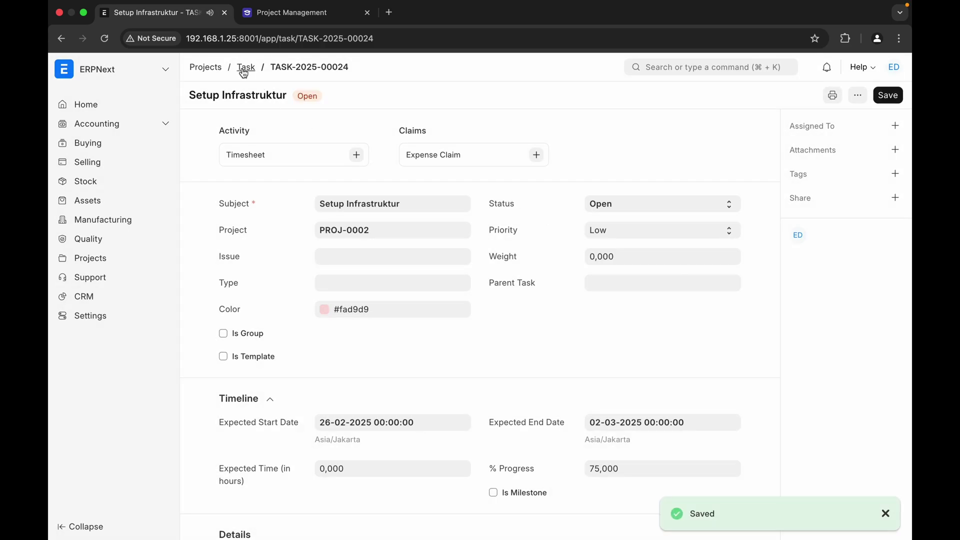
left_click(244, 70)
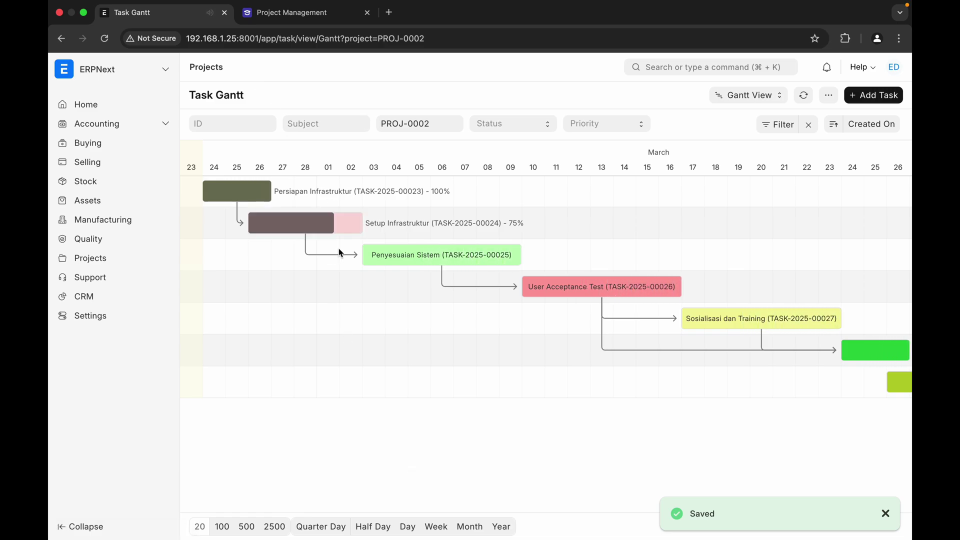
- Open the Projects list showing both open projects
left_click(208, 70)
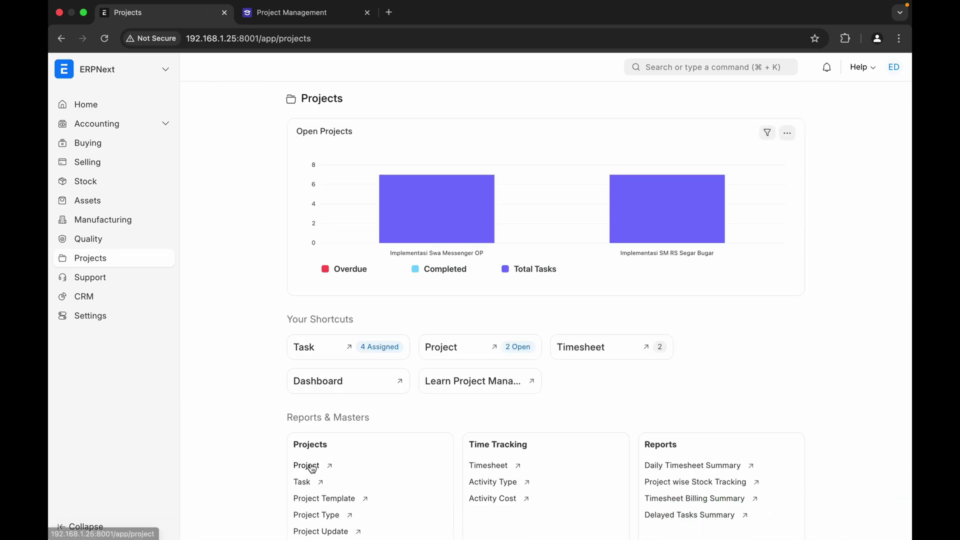
left_click(306, 465)
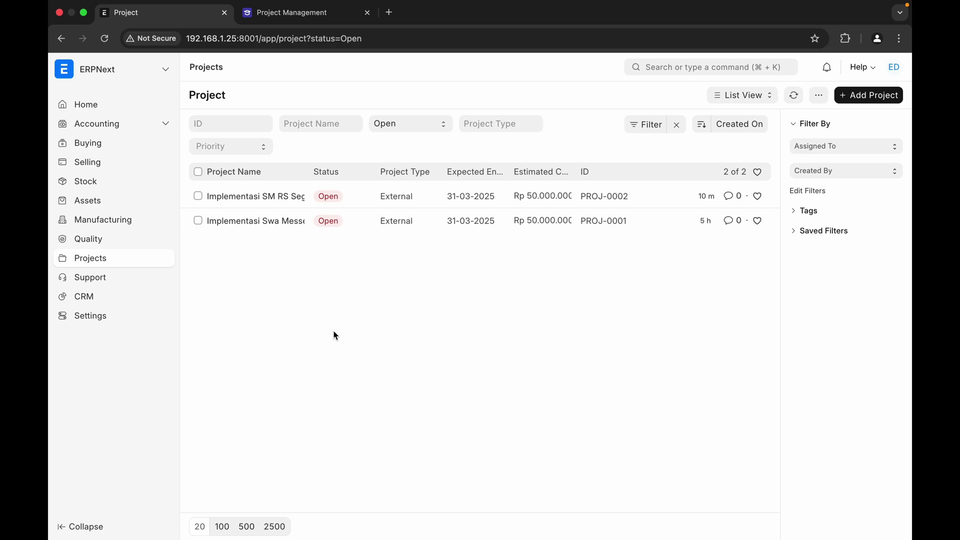
key("ctrl+Left")
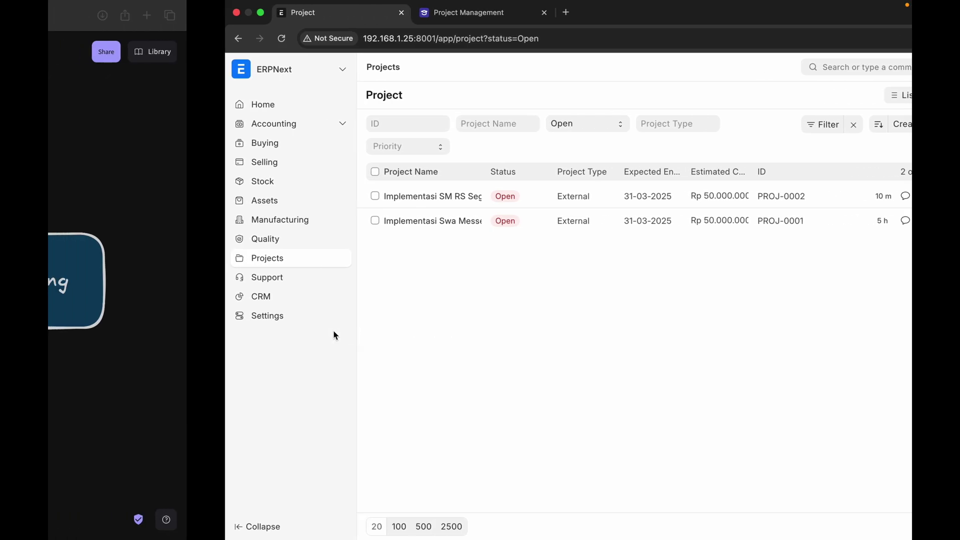
- Switch to Keynote and present the Terima Kasih slide (slide 2) full screen
key("ctrl+Left")
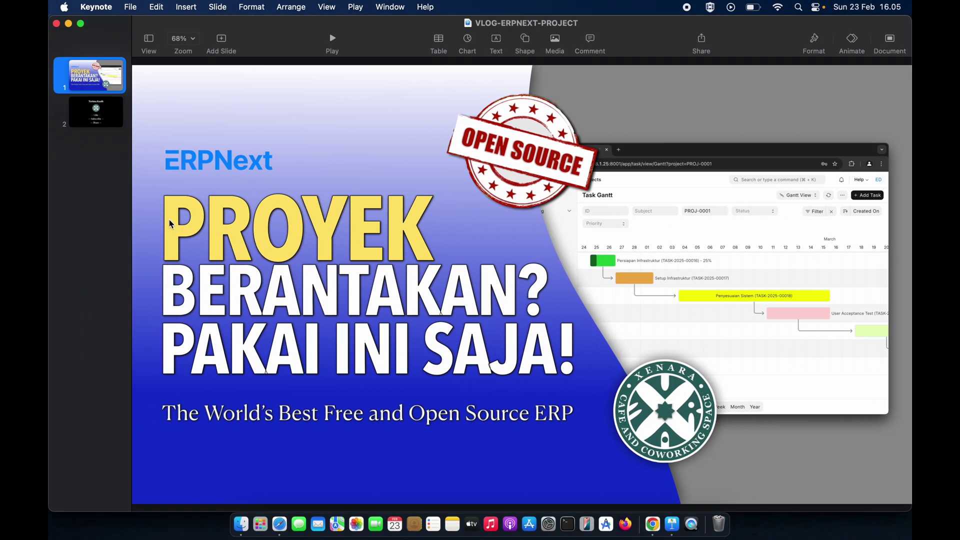
left_click(107, 111)
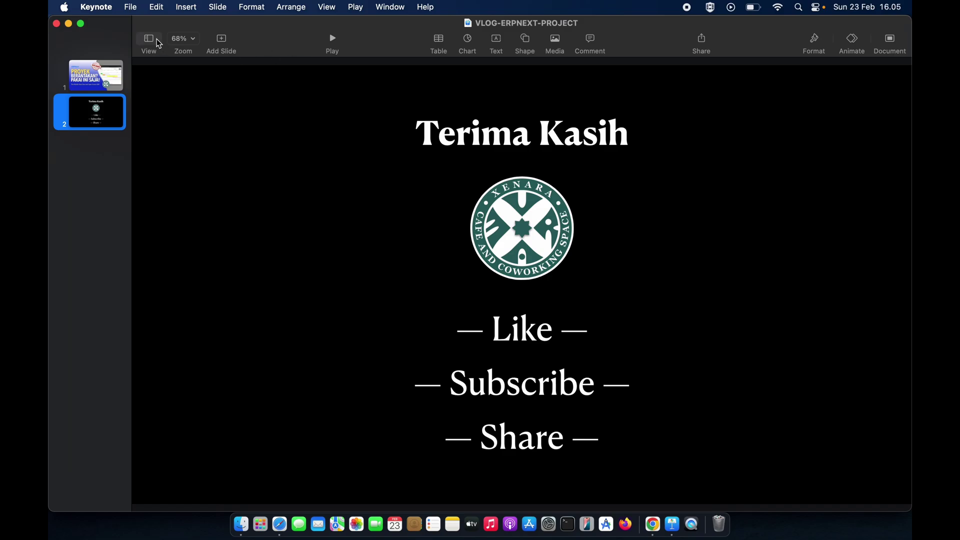
left_click(334, 40)
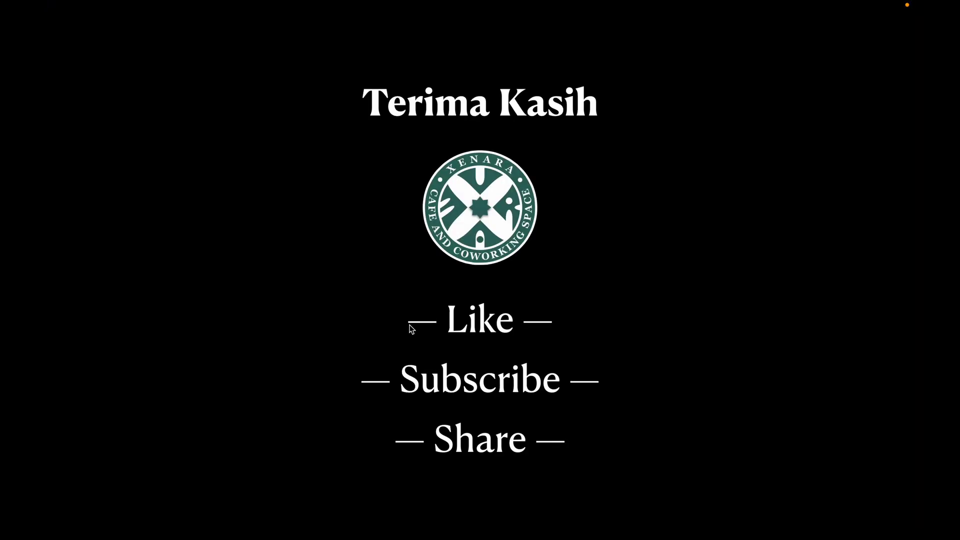